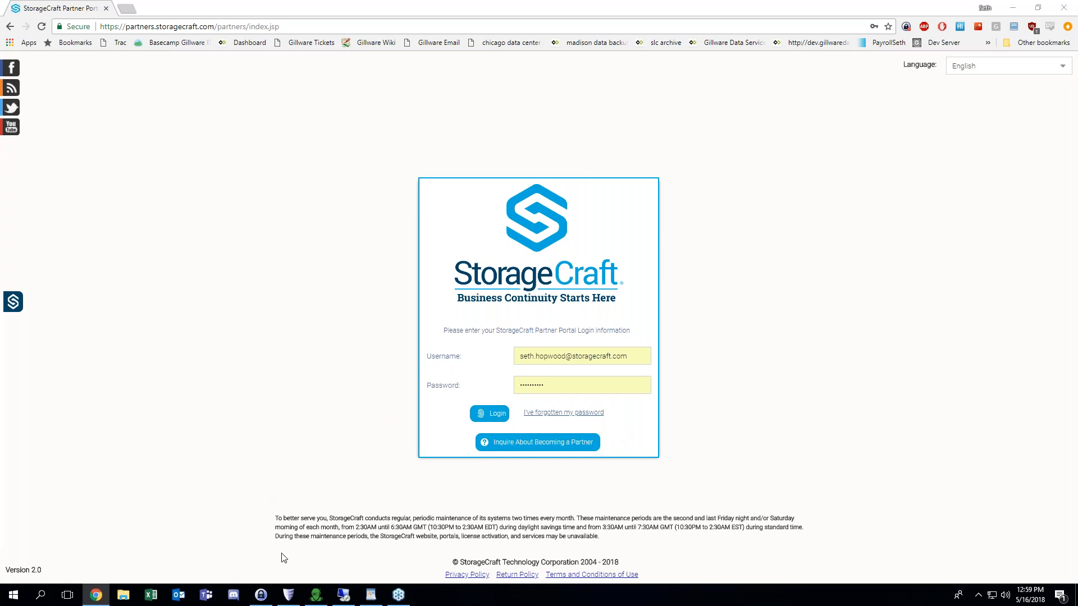
# Switch to the remote desktop session and close the ImageManager, File Backup and Recovery, and TeamViewer windows, leaving ShadowProtect SPX in front
pyautogui.click(342, 594)
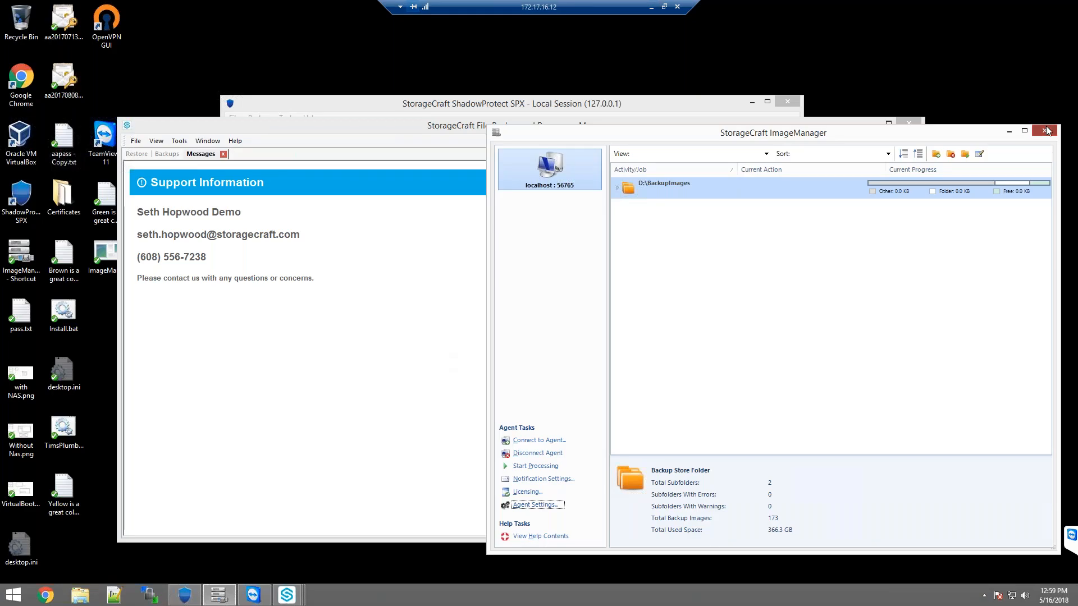
pyautogui.click(1050, 127)
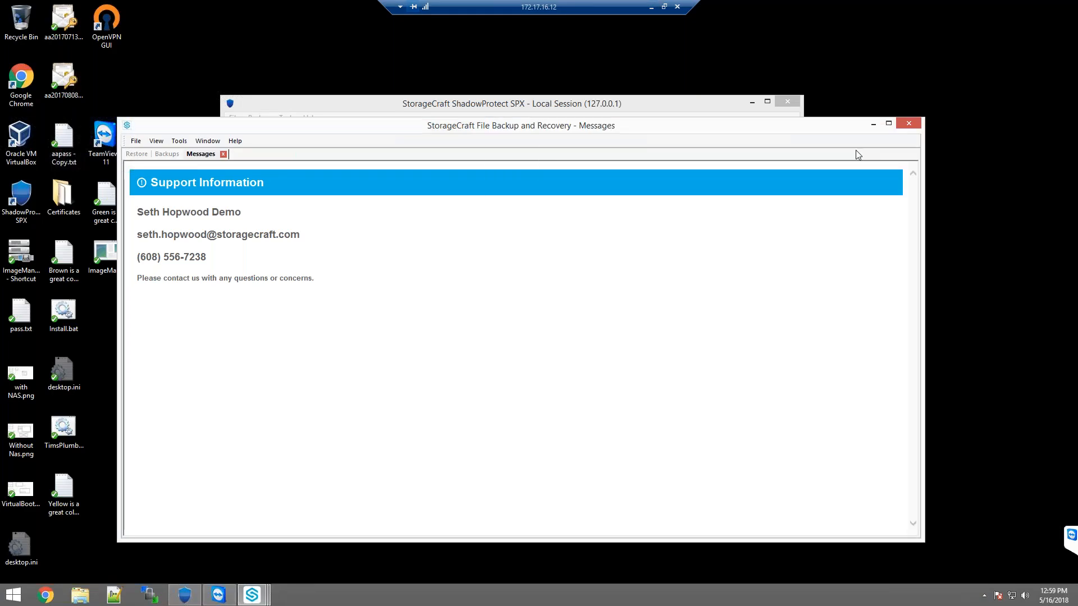
pyautogui.click(909, 123)
pyautogui.click(1069, 534)
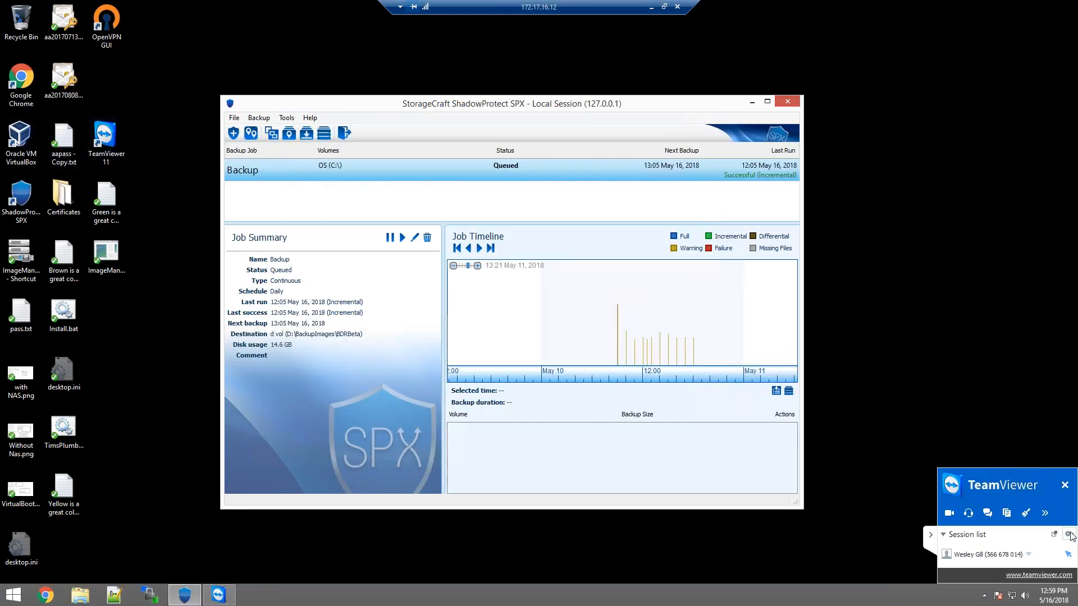
pyautogui.click(1065, 486)
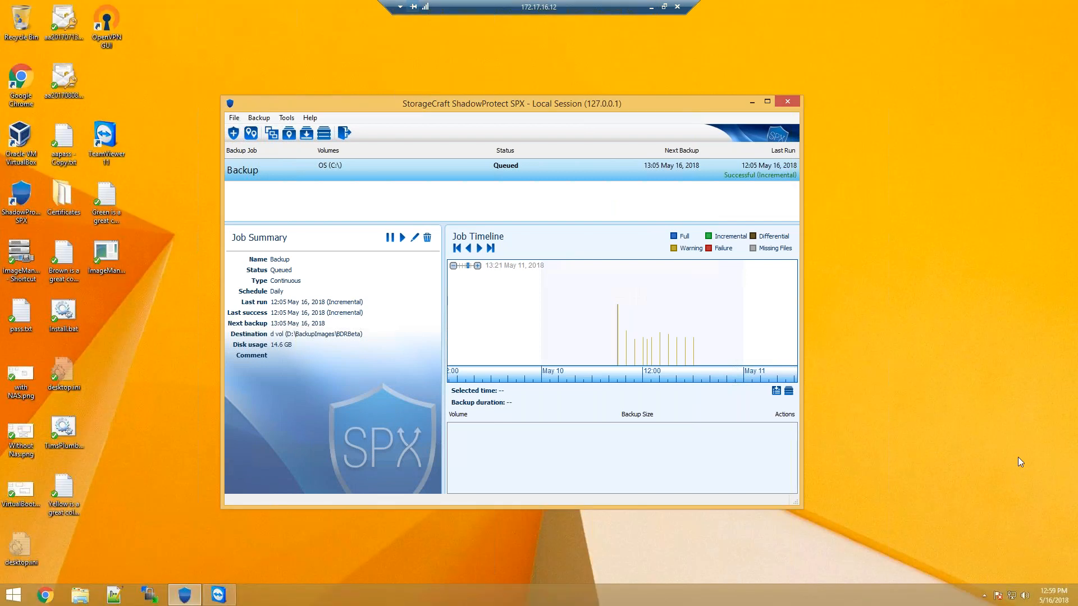
pyautogui.click(503, 104)
# Open the existing Backup job, review its settings and incremental schedule, and close it without changes
pyautogui.doubleClick(477, 170)
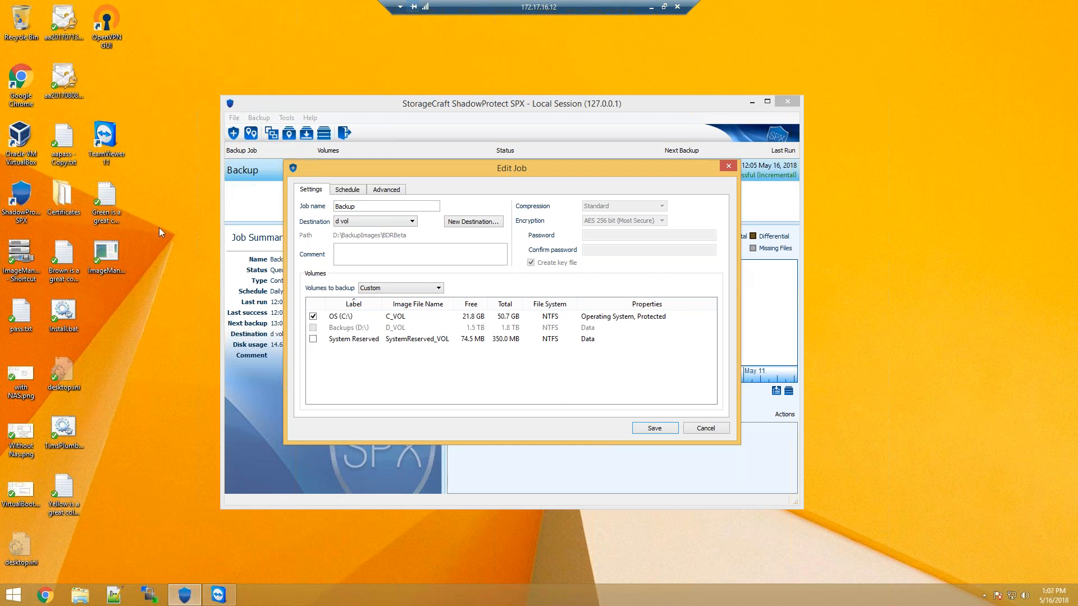
pyautogui.click(348, 190)
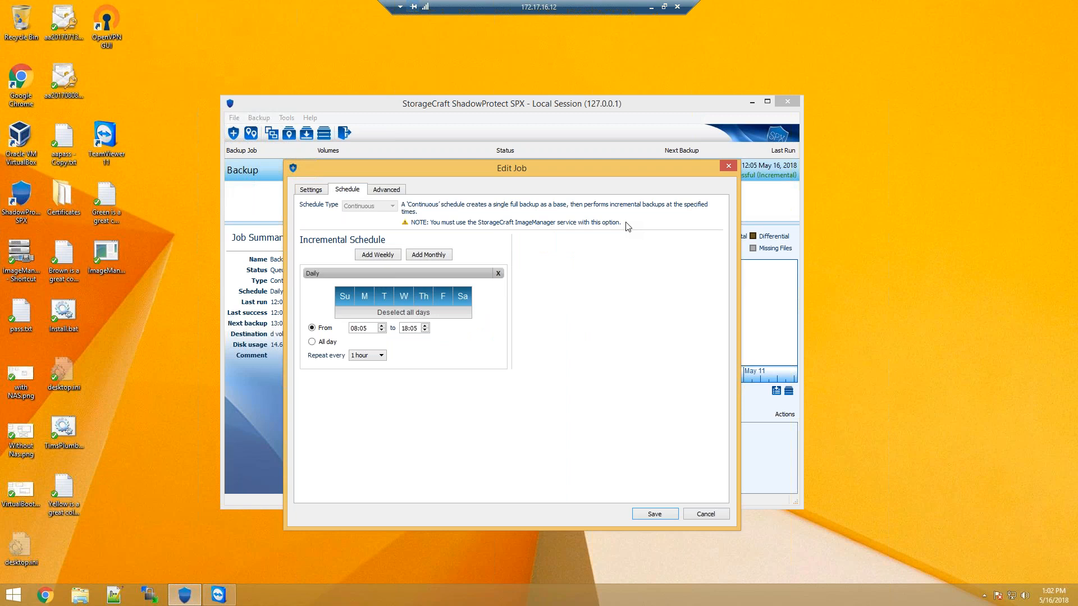
pyautogui.click(728, 166)
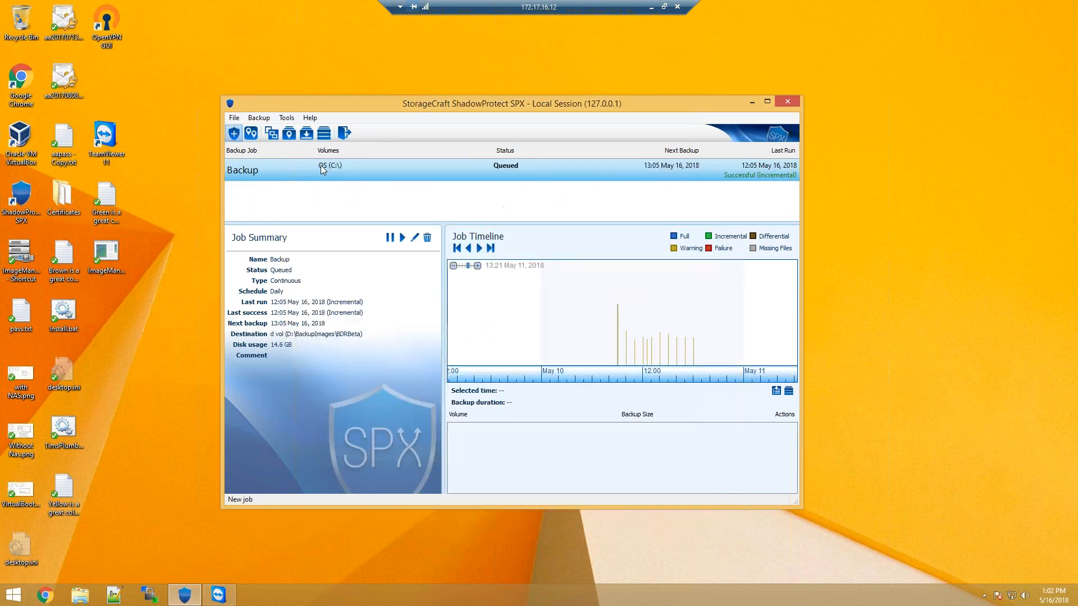
# Start a new backup job, choose the Full, Manual schedule type to preview its options, and close the job without saving
pyautogui.click(233, 133)
pyautogui.click(347, 189)
pyautogui.click(370, 206)
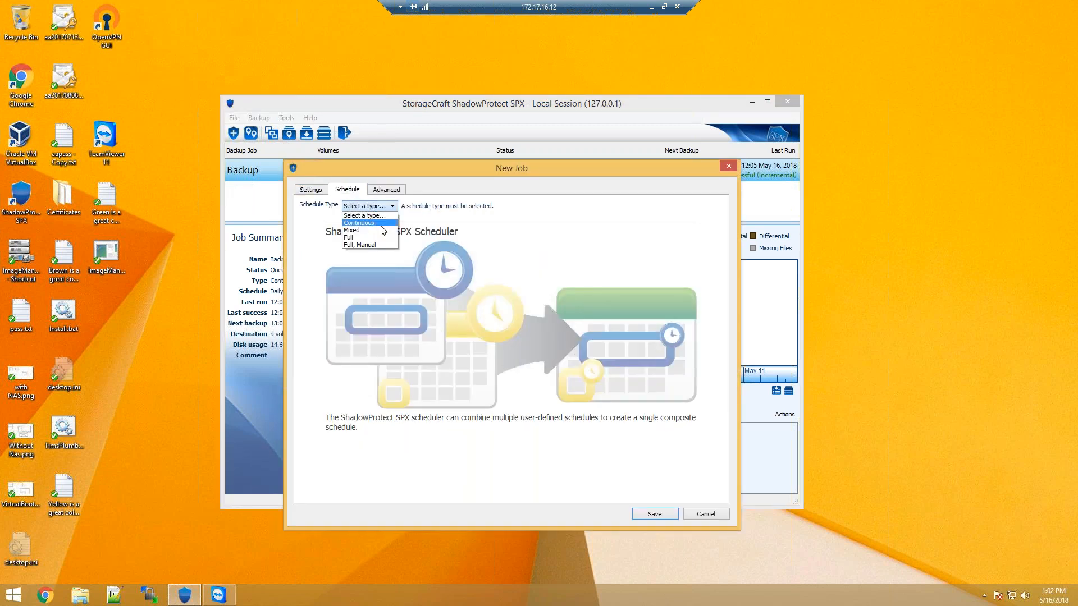
pyautogui.click(372, 244)
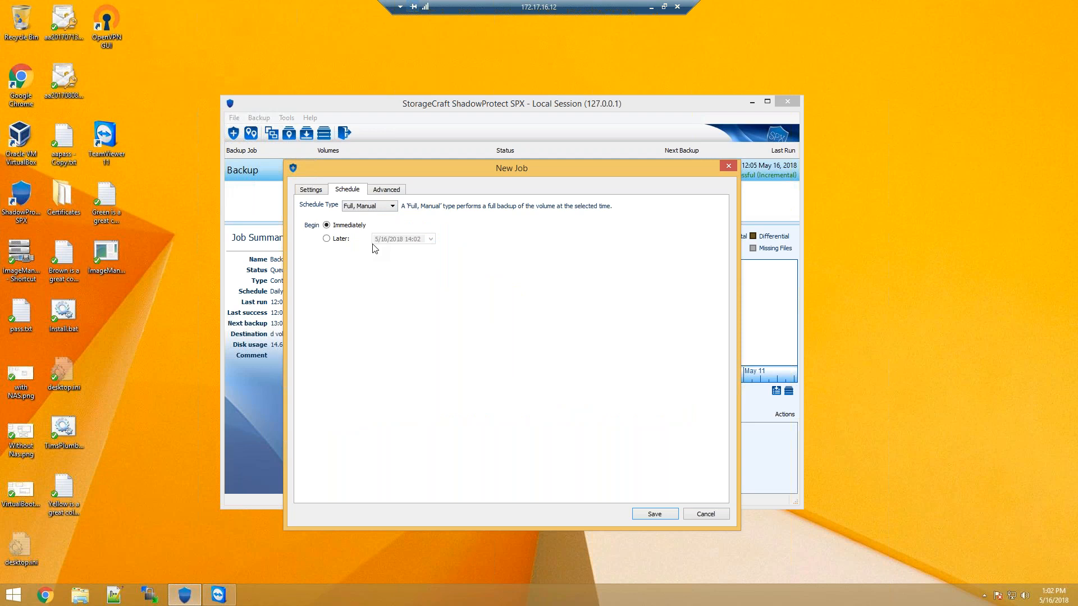
pyautogui.click(728, 167)
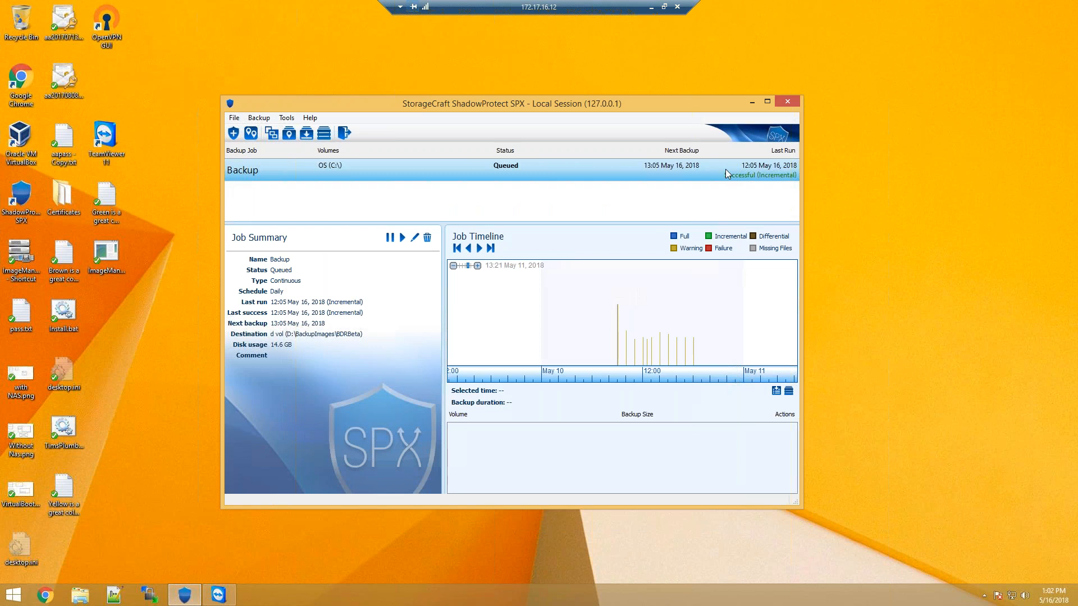
# Reopen the Backup job, compare its destination and volume settings with its Continuous schedule, and cancel the edit
pyautogui.doubleClick(725, 170)
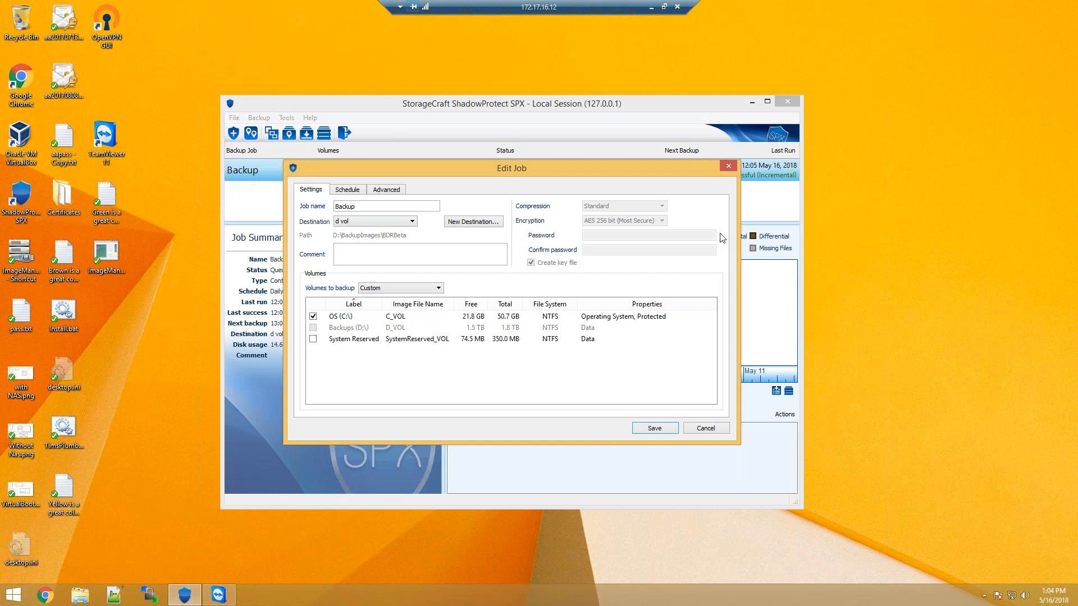
pyautogui.click(344, 191)
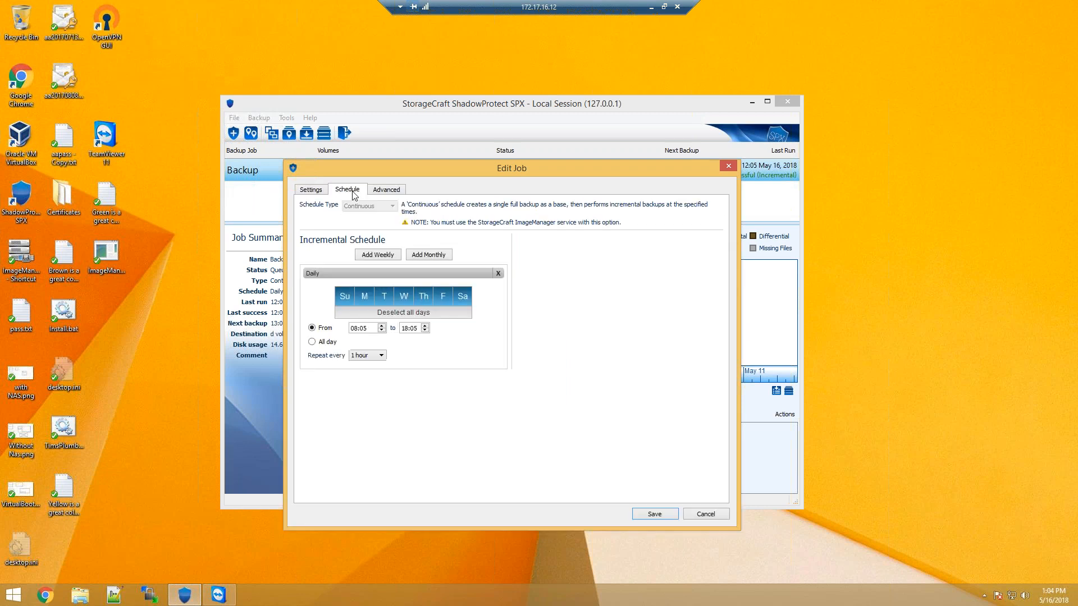
pyautogui.click(316, 192)
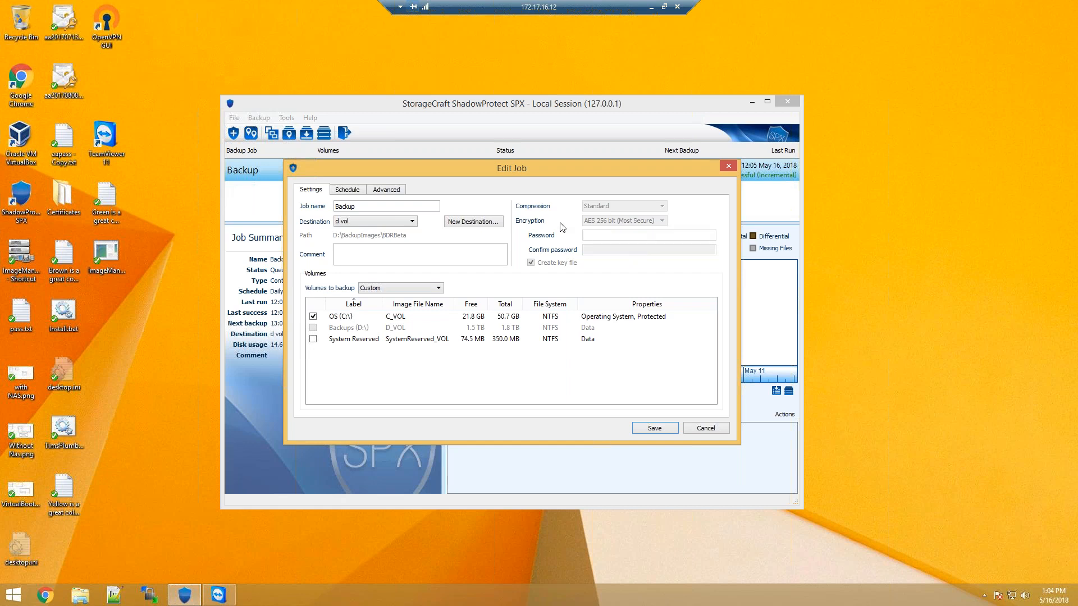
pyautogui.click(354, 191)
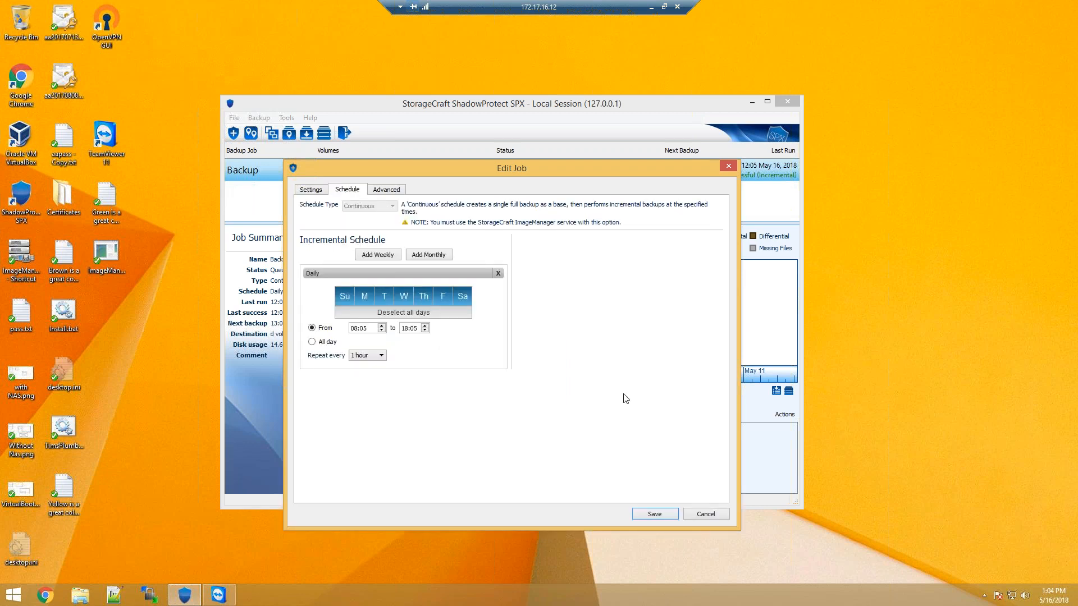
pyautogui.click(708, 514)
# Create a new job and preview the Full, Mixed and Continuous schedule types in turn
pyautogui.hotkey('ctrl', 'n')
pyautogui.click(347, 190)
pyautogui.click(357, 207)
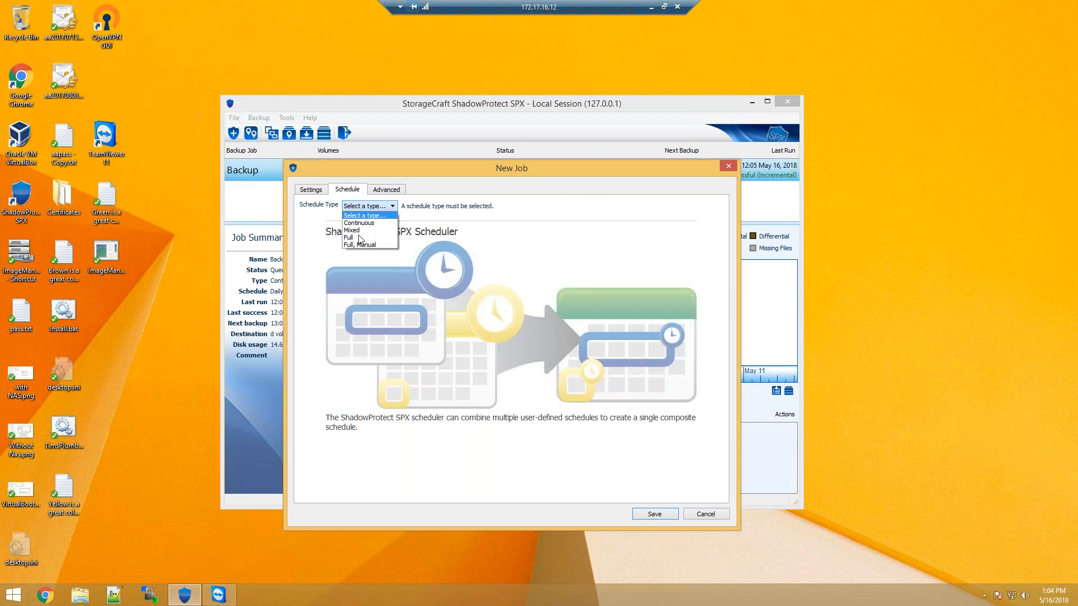
pyautogui.click(359, 237)
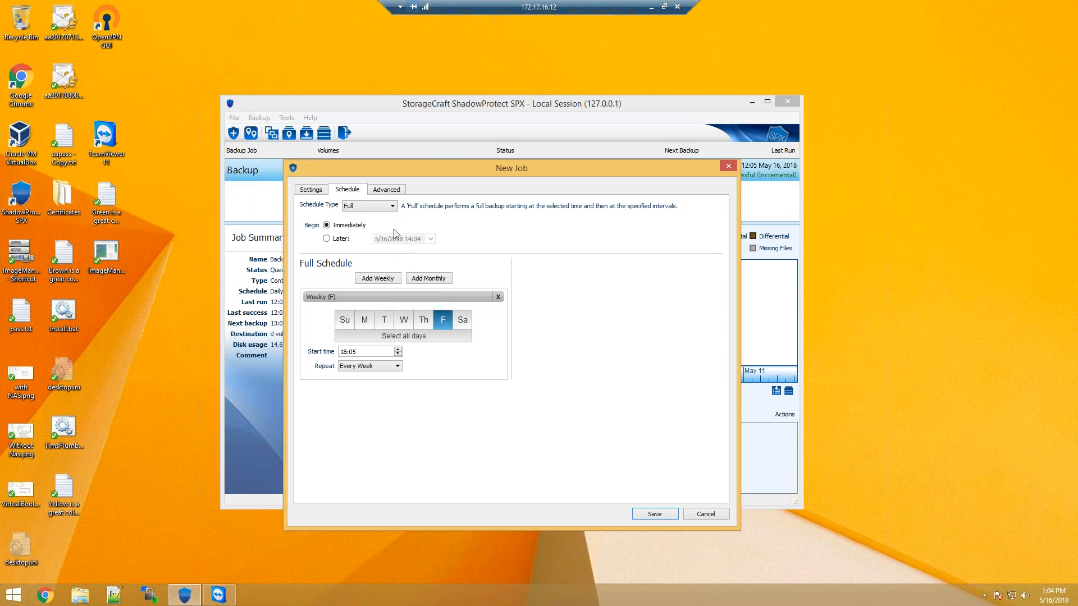
pyautogui.click(374, 206)
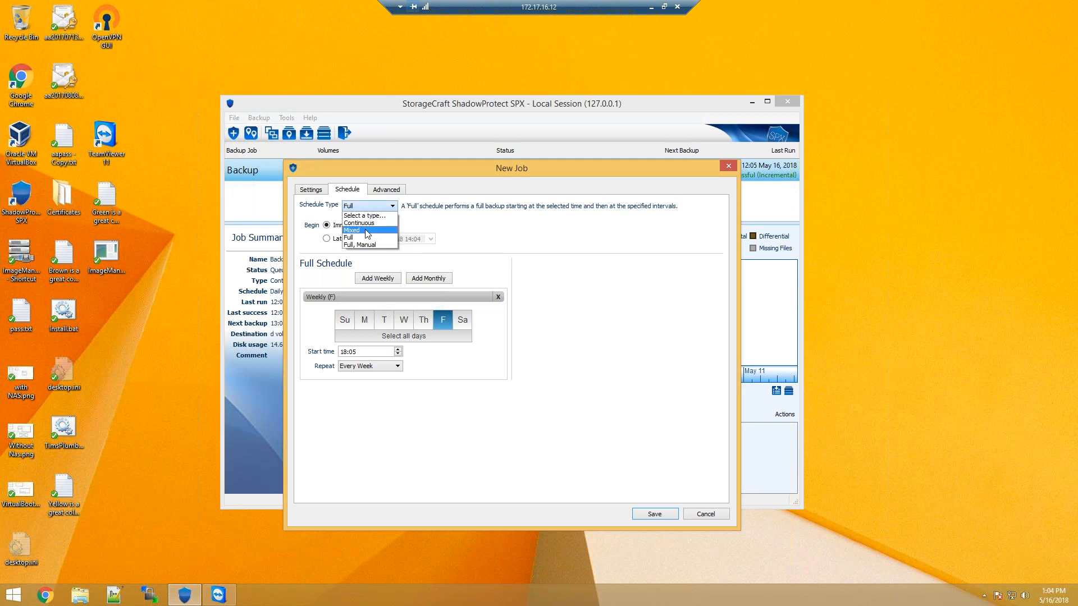
pyautogui.click(366, 231)
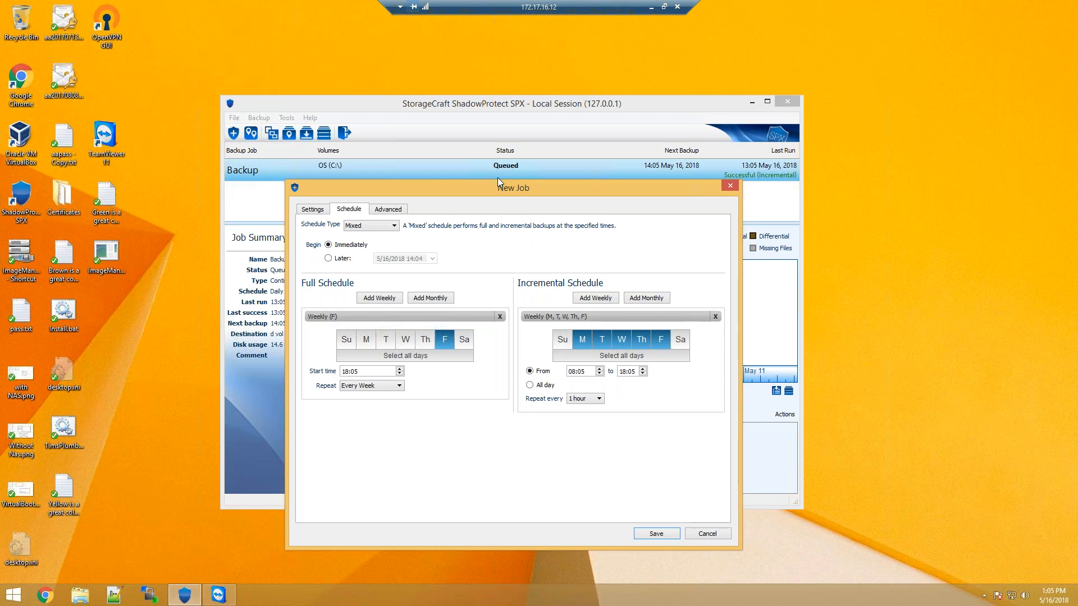
pyautogui.click(390, 226)
pyautogui.click(391, 243)
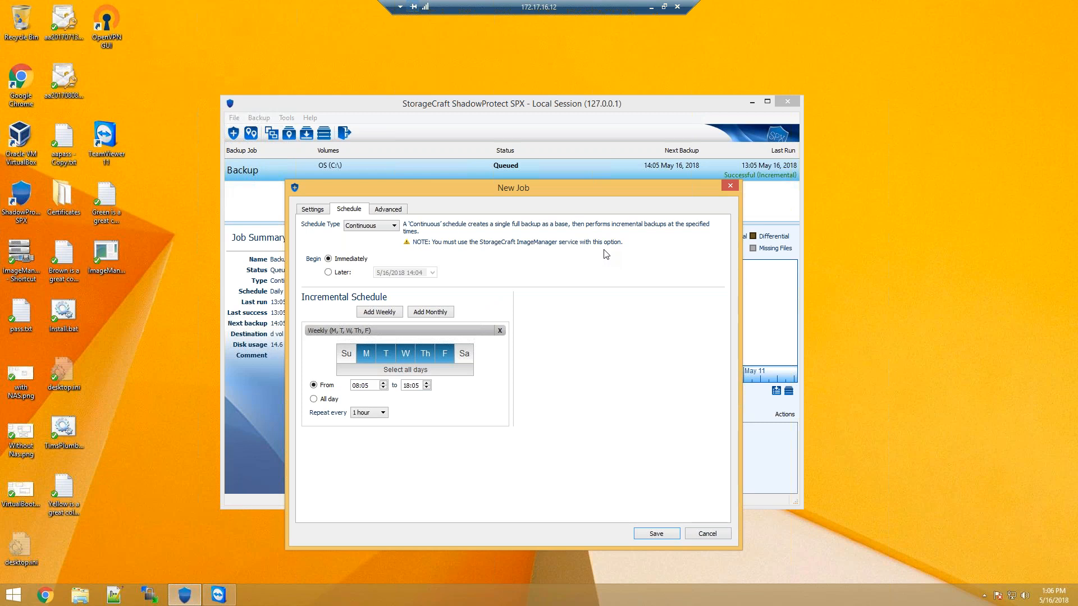
# Change the new job's schedule type to Mixed and set its retention to keep only recent images
pyautogui.click(389, 209)
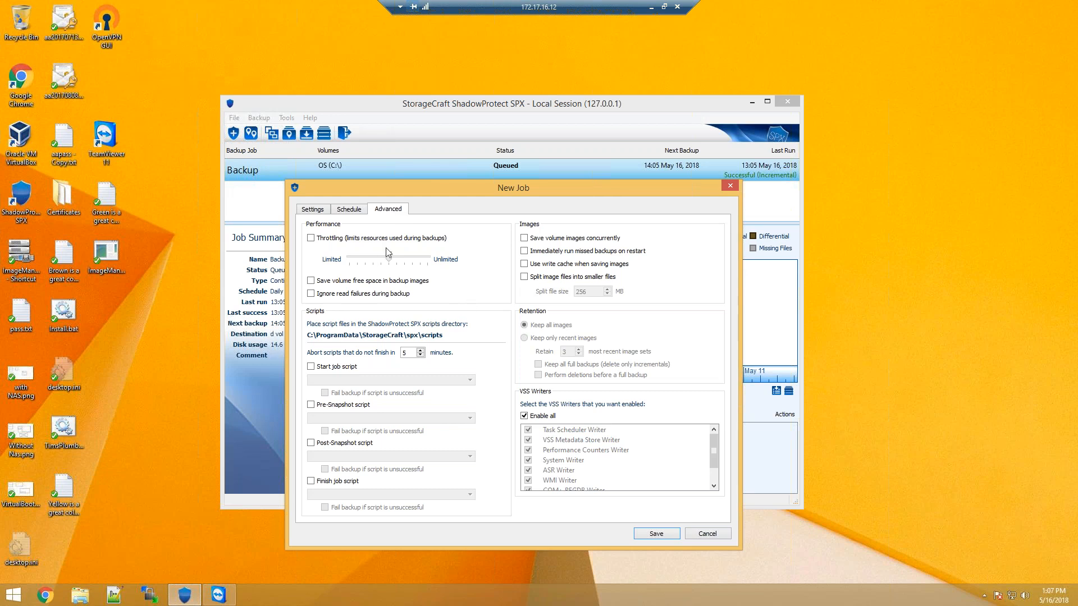
pyautogui.click(348, 209)
pyautogui.click(362, 226)
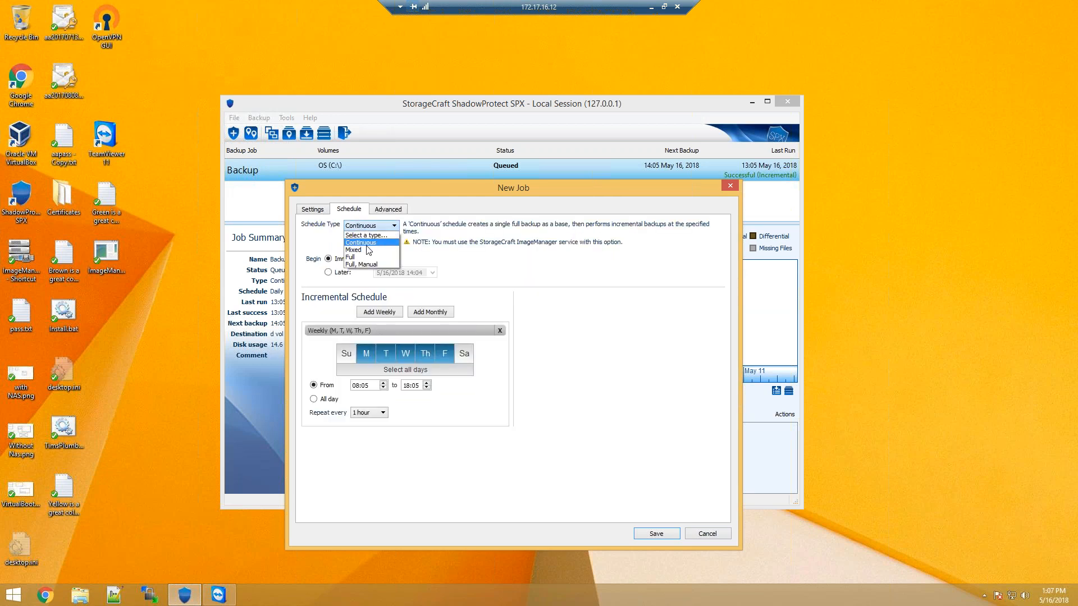
pyautogui.click(364, 251)
pyautogui.click(404, 209)
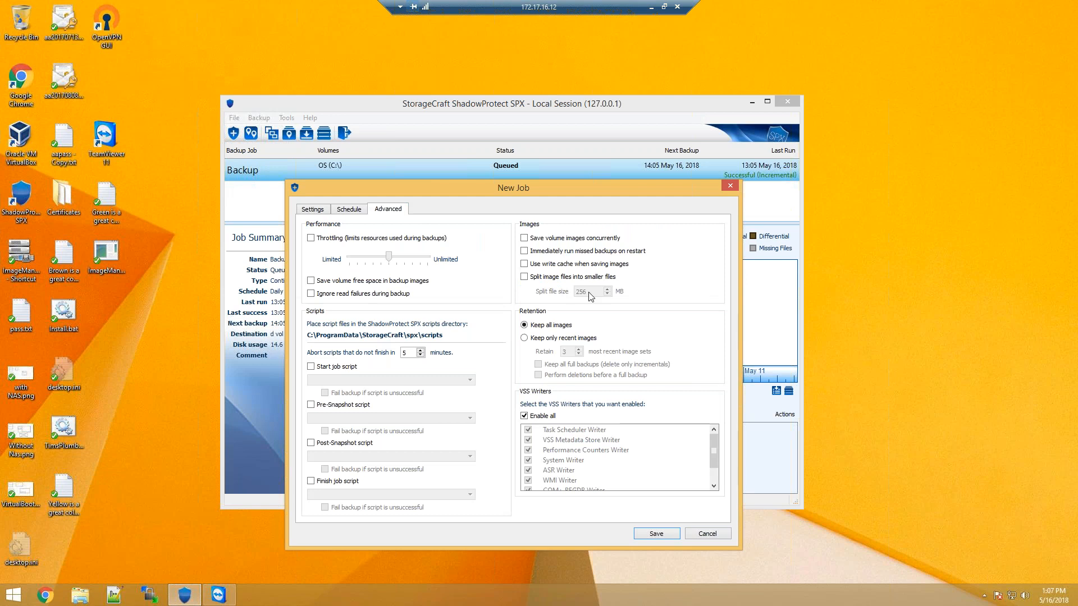
pyautogui.click(575, 339)
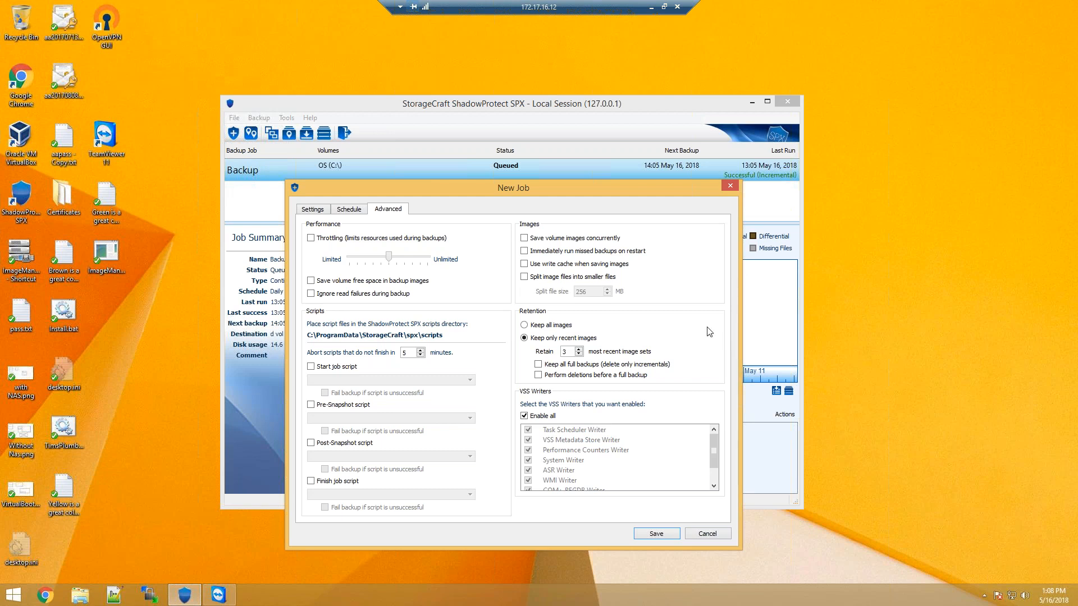
# Return the new job's schedule type to Continuous, check its advanced retention options, and cancel the job
pyautogui.click(353, 210)
pyautogui.click(356, 226)
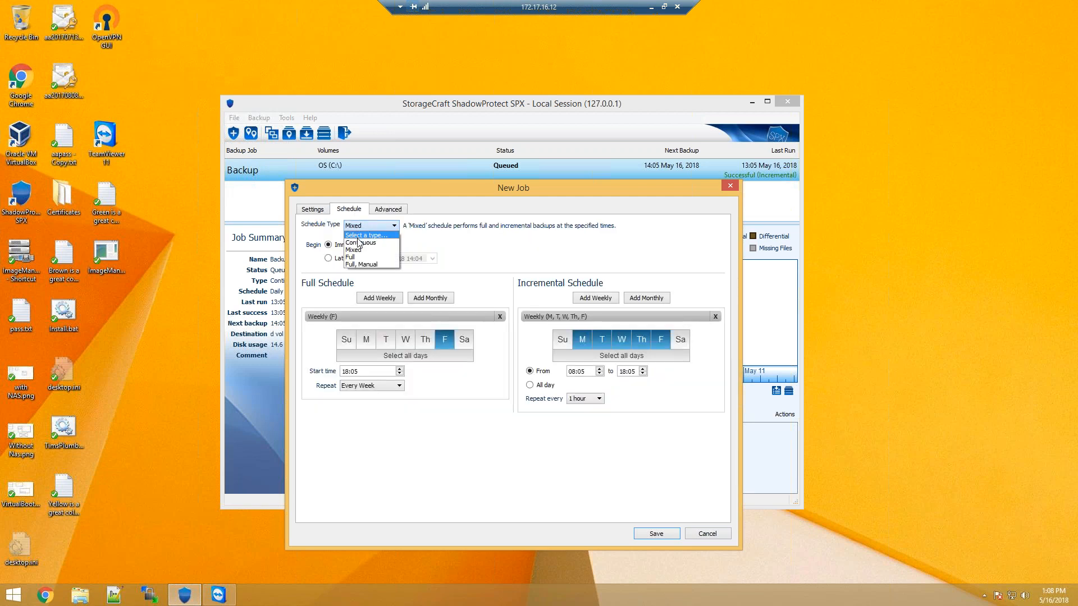
pyautogui.click(360, 242)
pyautogui.click(388, 209)
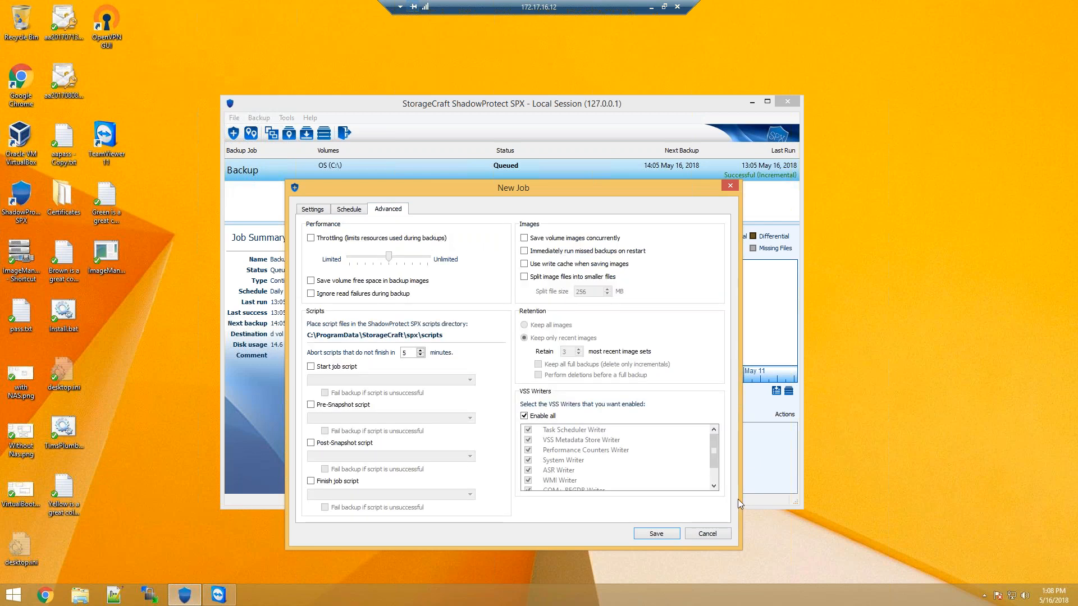
pyautogui.click(707, 534)
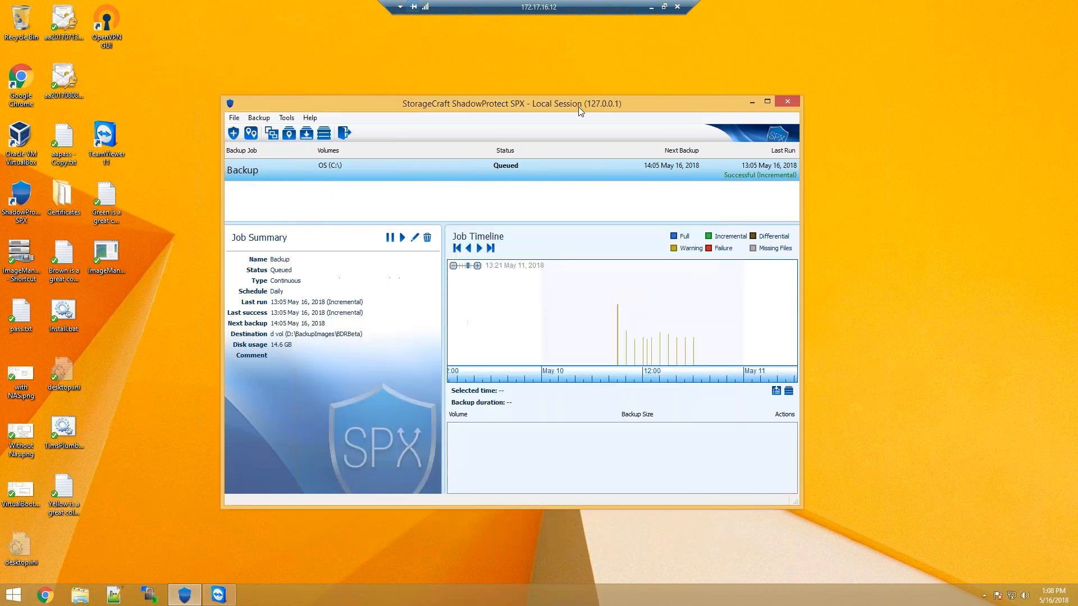
# Open StorageCraft ImageManager, expand all backup folders and their tasks, and arrange its window beside ShadowProtect SPX
pyautogui.moveTo(578, 107); pyautogui.dragTo(560, 103)
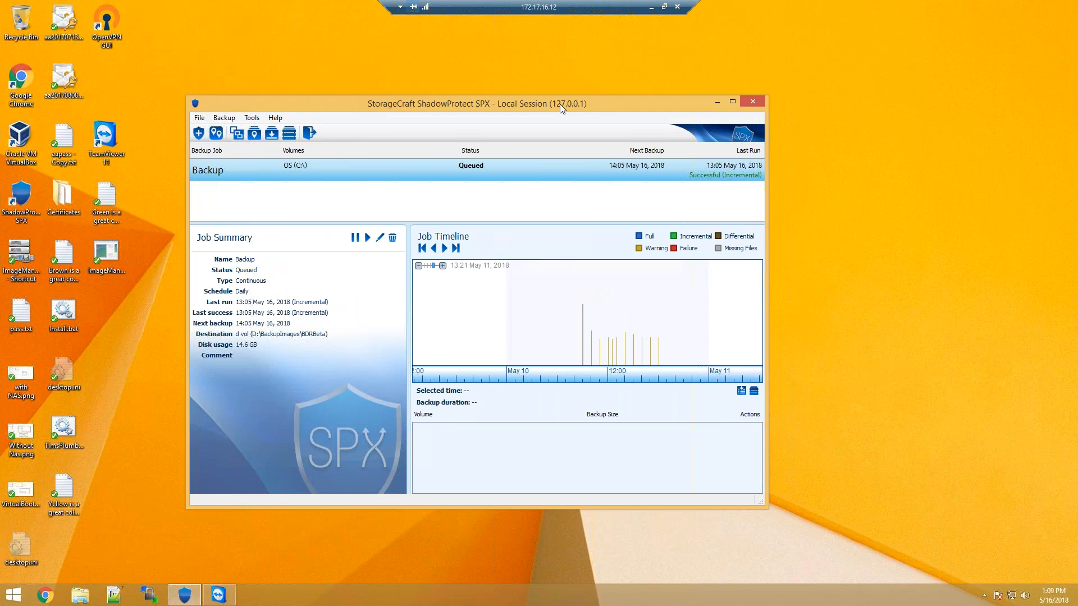
pyautogui.doubleClick(19, 257)
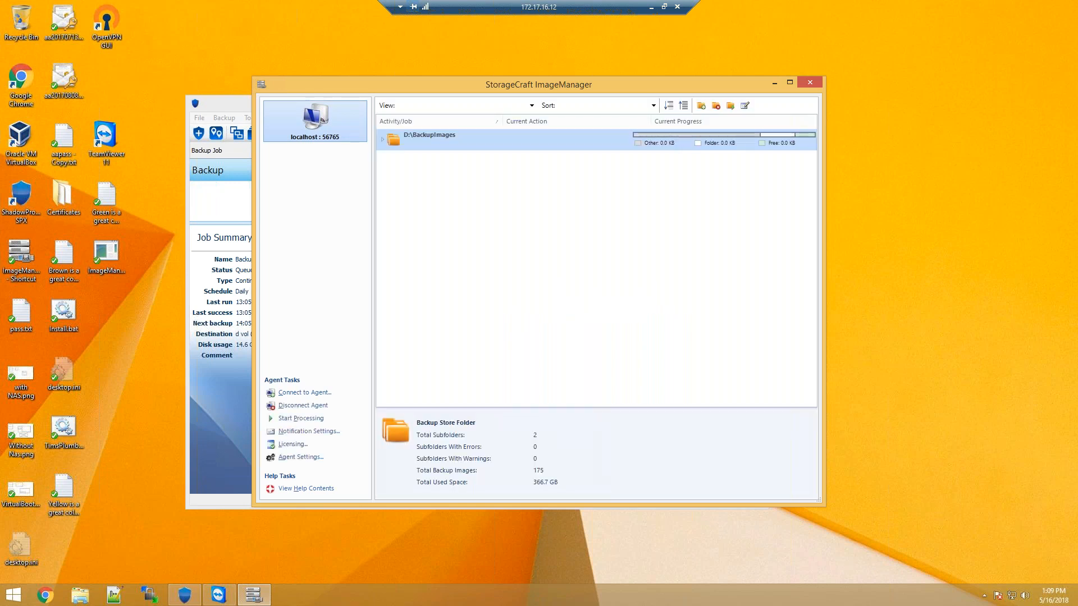
pyautogui.click(669, 106)
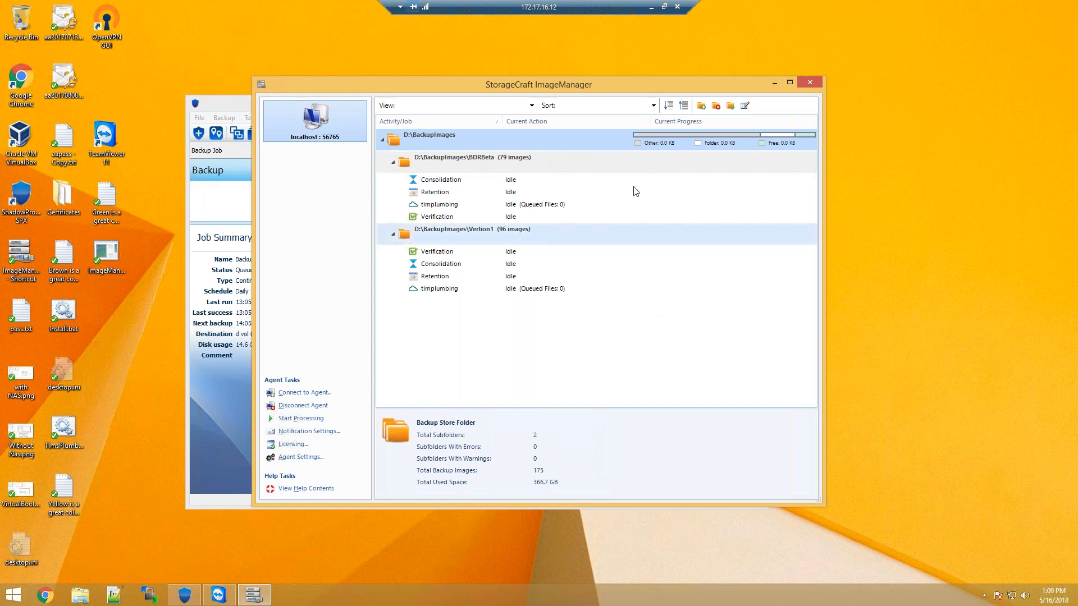
pyautogui.moveTo(688, 86); pyautogui.dragTo(869, 106)
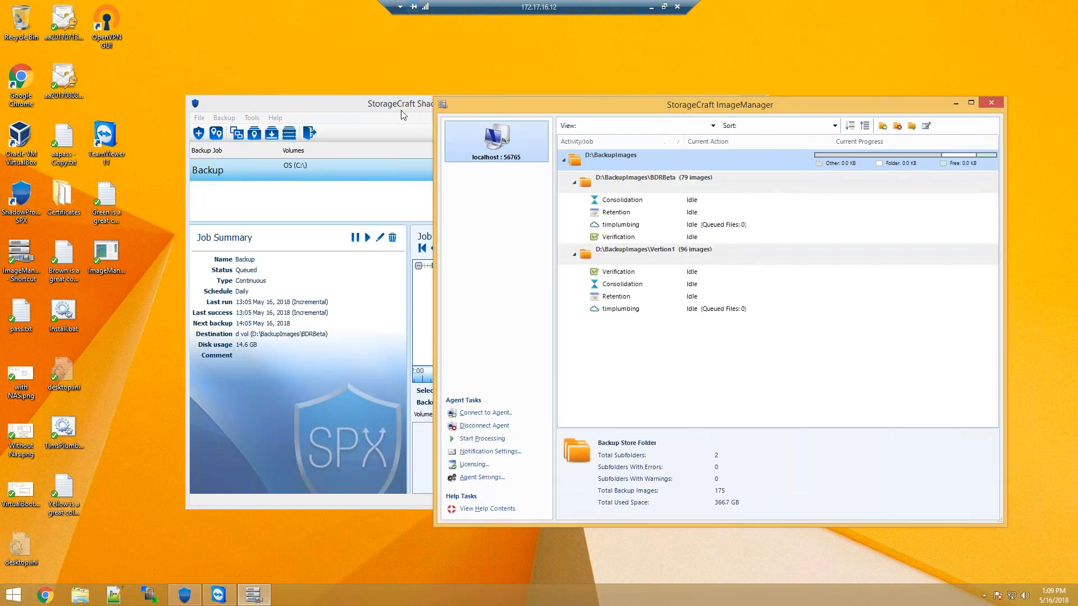
# Look back at the ShadowProtect SPX job, and examine the Verification and Consolidation details of the Vertion1 folder in ImageManager
pyautogui.click(401, 110)
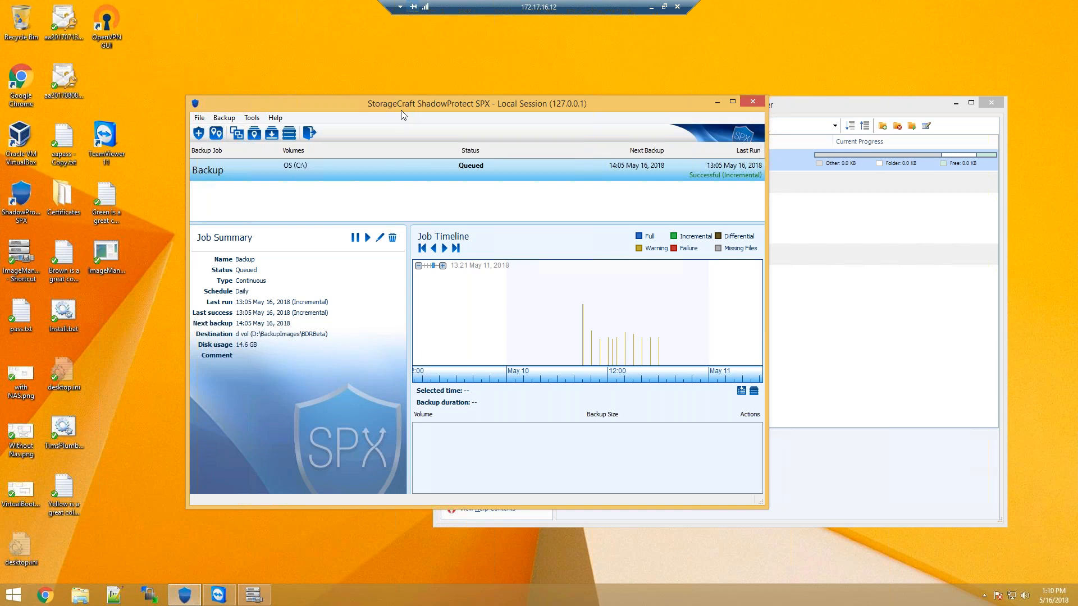
pyautogui.click(795, 392)
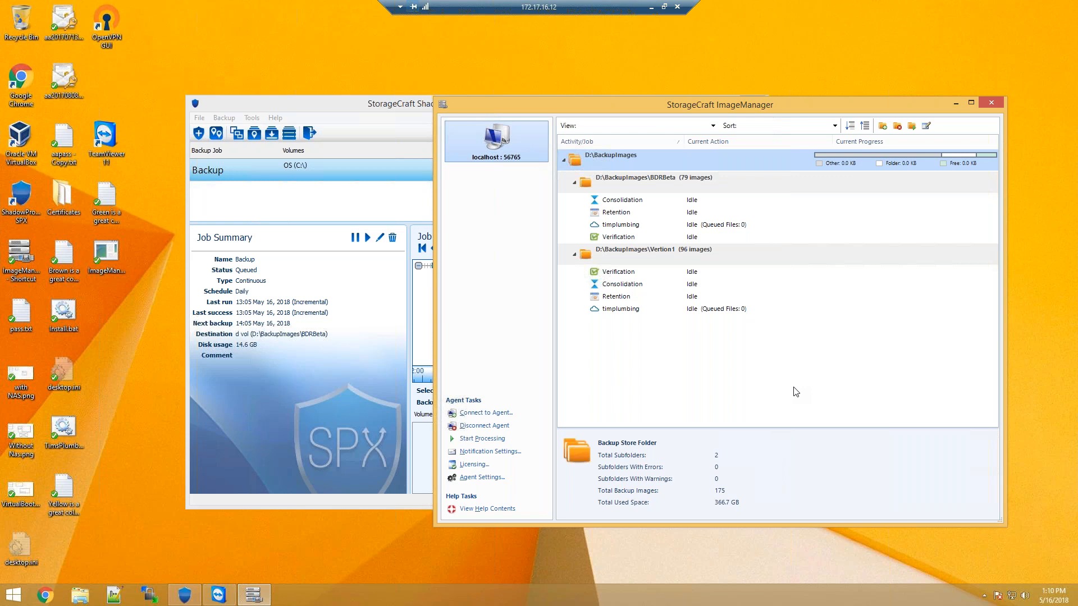
pyautogui.click(698, 236)
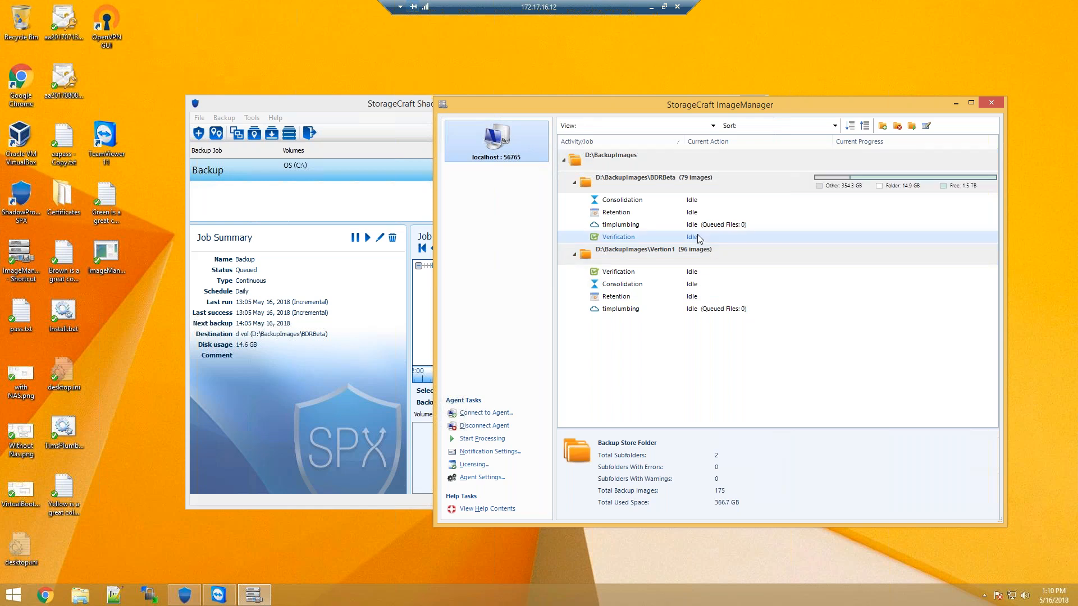
pyautogui.click(665, 273)
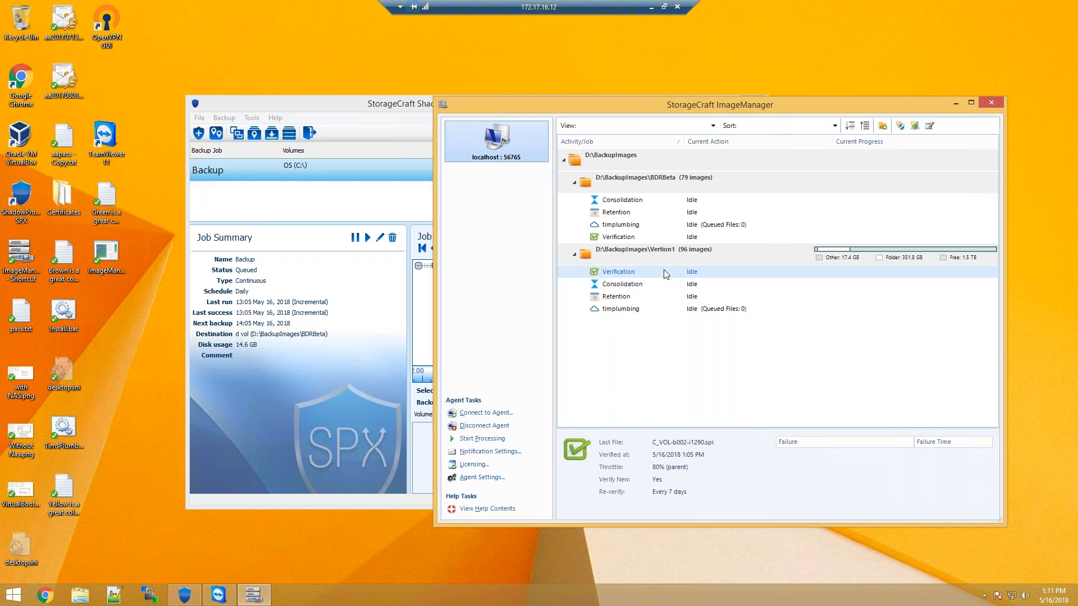
pyautogui.click(642, 284)
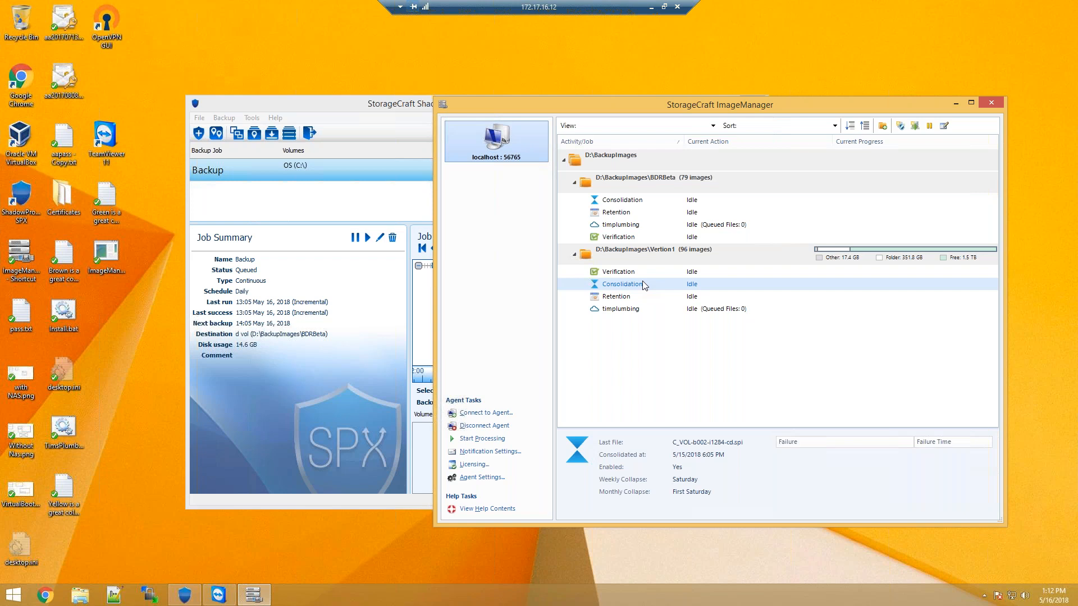
# Compare the Consolidation details of the Vertion1 folder with those of the BDRBeta folder
pyautogui.click(642, 283)
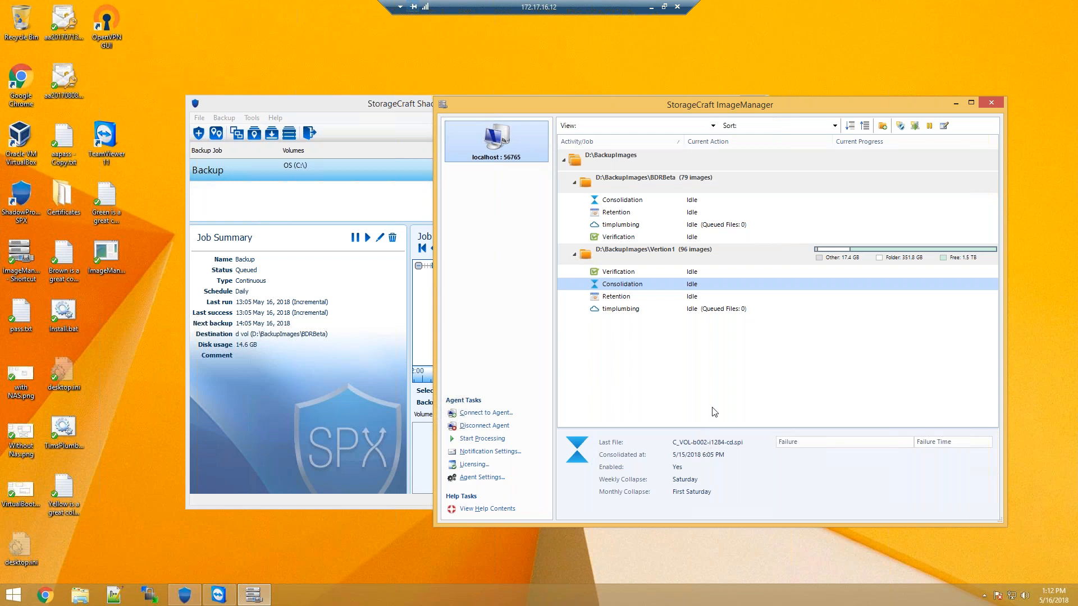
pyautogui.click(689, 202)
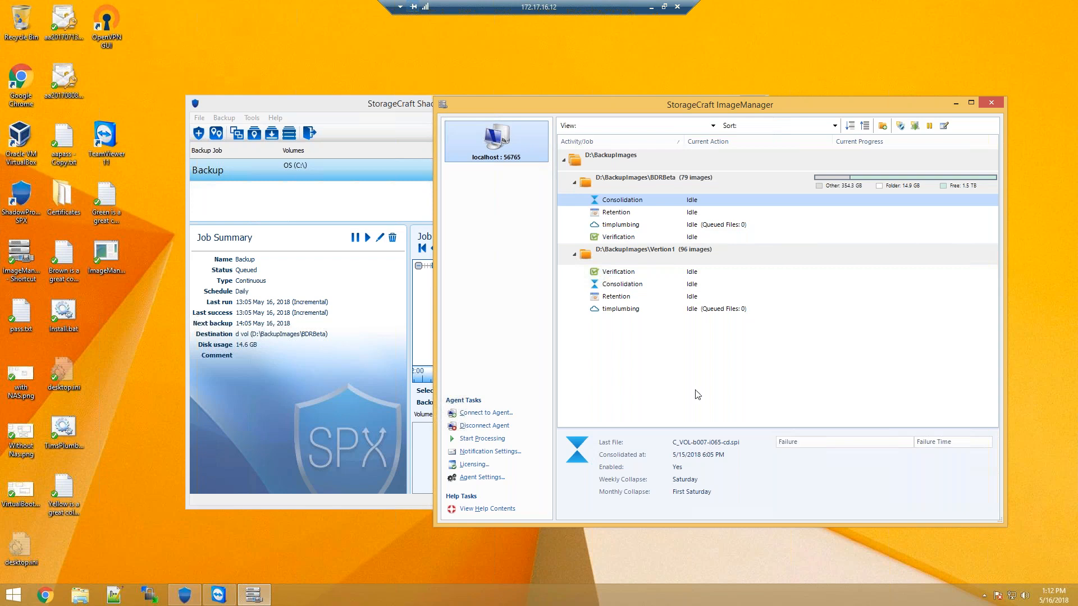
# In ShadowProtect SPX, open the unscheduled backup options for the Backup job, choose rebasing to a new full backup, and cancel
pyautogui.rightClick(406, 172)
pyautogui.click(439, 191)
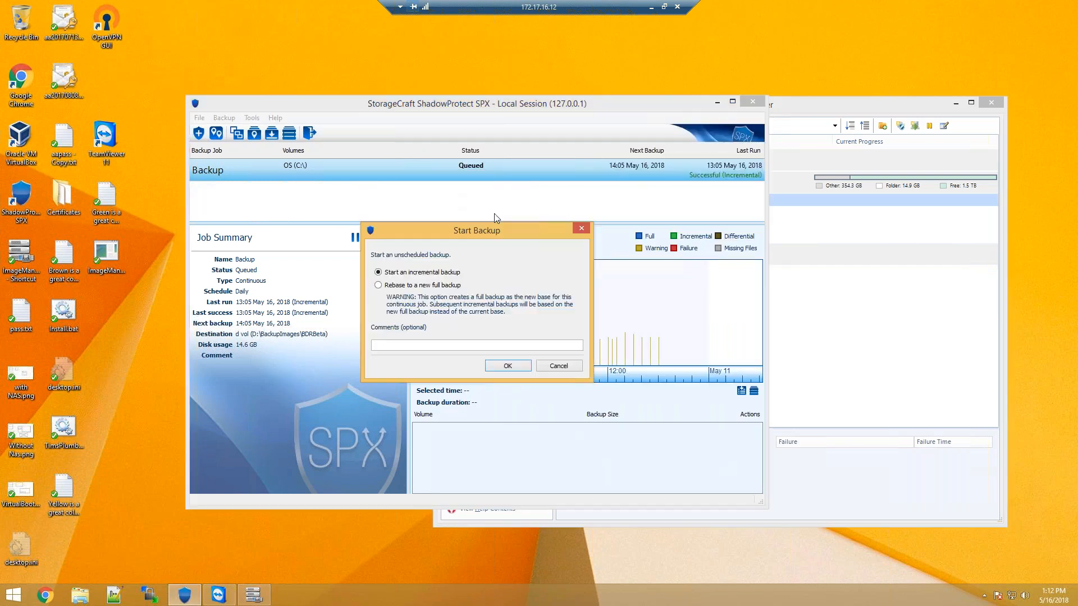
pyautogui.click(442, 285)
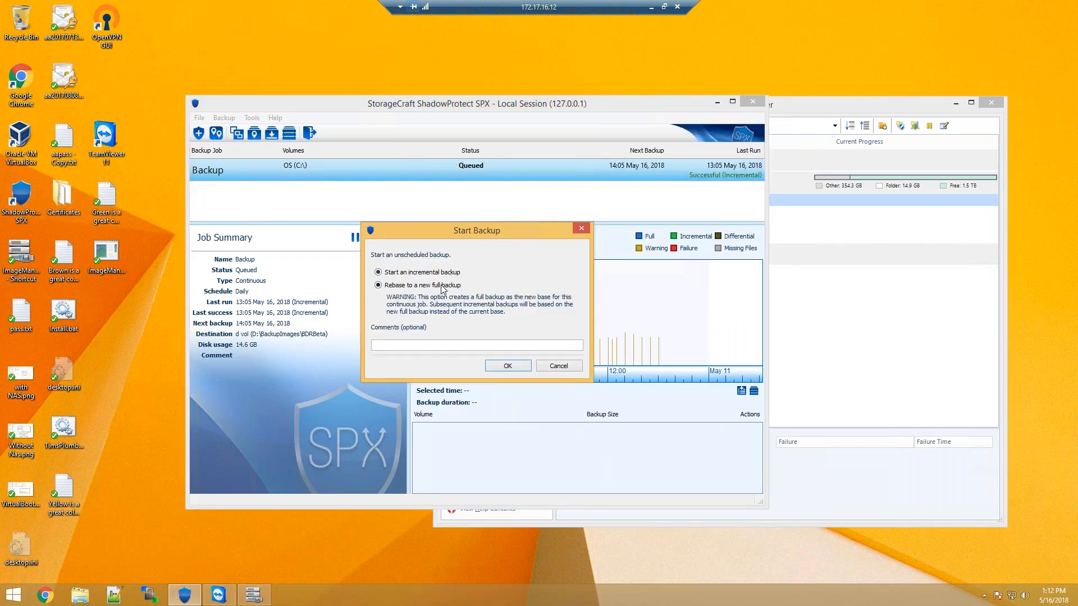
pyautogui.click(561, 366)
# Return to StorageCraft ImageManager and examine the Consolidation details of the BDRBeta and Vertion1 folders
pyautogui.click(830, 458)
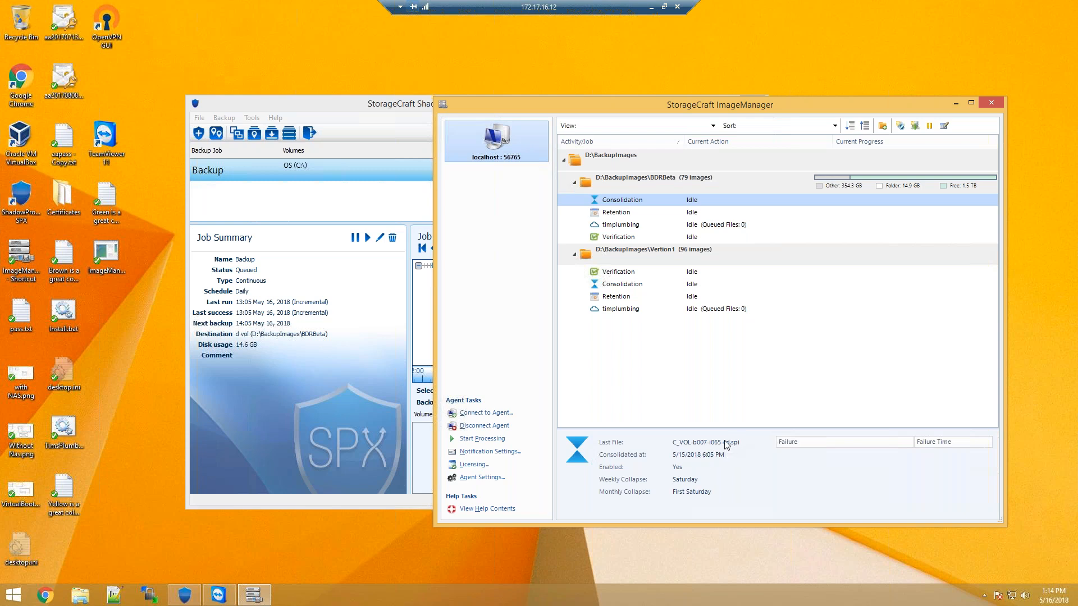
pyautogui.click(690, 284)
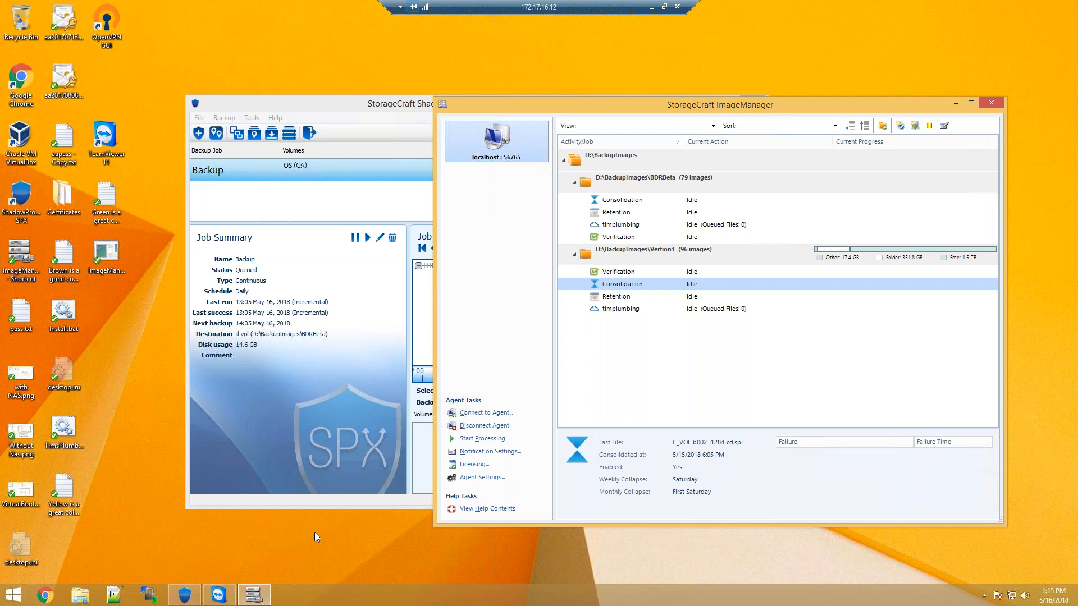
# Open D:\BackupImages\Vertion1 in File Explorer, reposition the window, and sort the files by date modified, oldest first
pyautogui.click(82, 599)
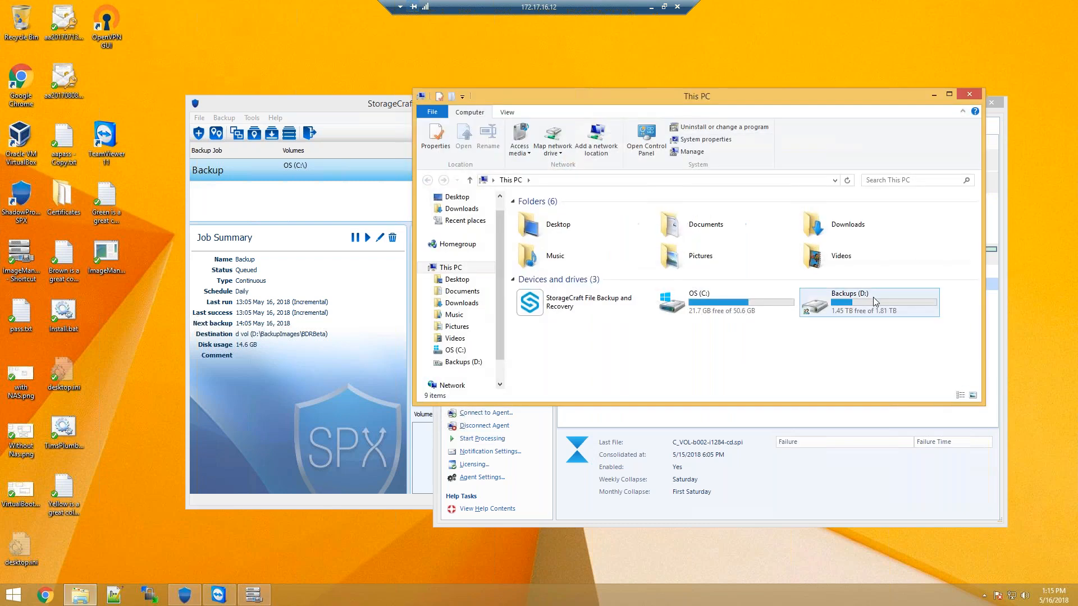
pyautogui.doubleClick(874, 297)
pyautogui.doubleClick(592, 224)
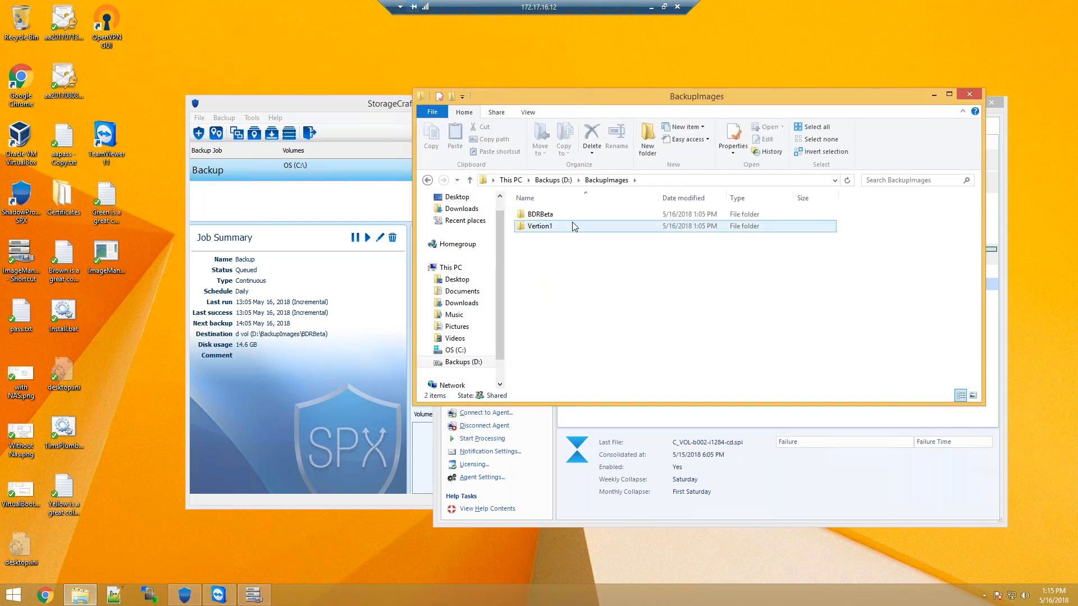
pyautogui.doubleClick(571, 223)
pyautogui.moveTo(669, 113); pyautogui.dragTo(583, 100)
pyautogui.click(639, 186)
pyautogui.click(645, 188)
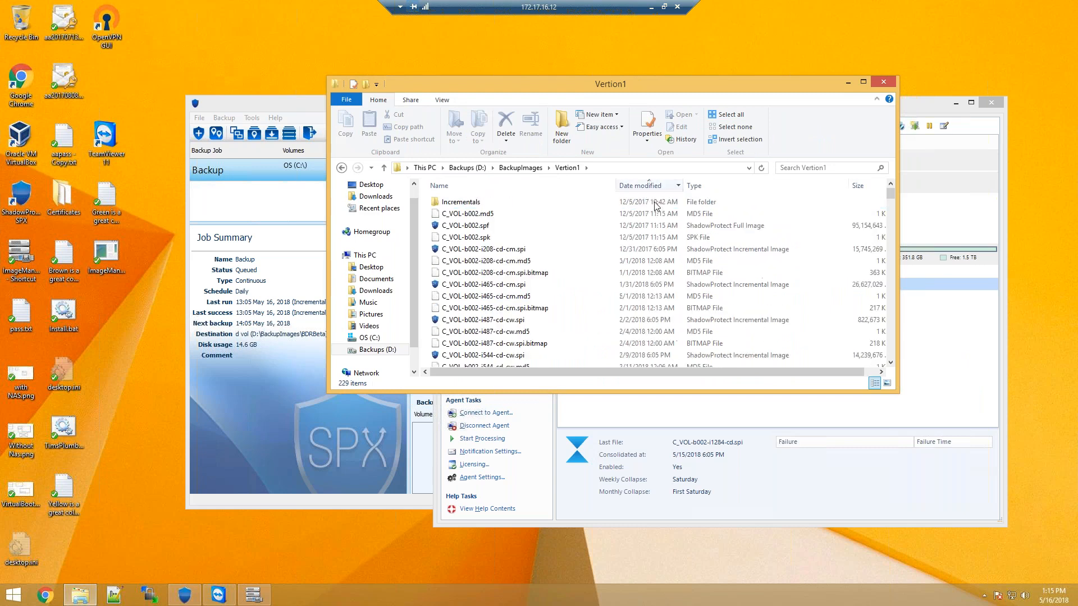
# Examine the full image and earliest monthly and weekly consolidated incrementals in the Vertion1 folder, and enlarge the window to list more files
pyautogui.click(650, 226)
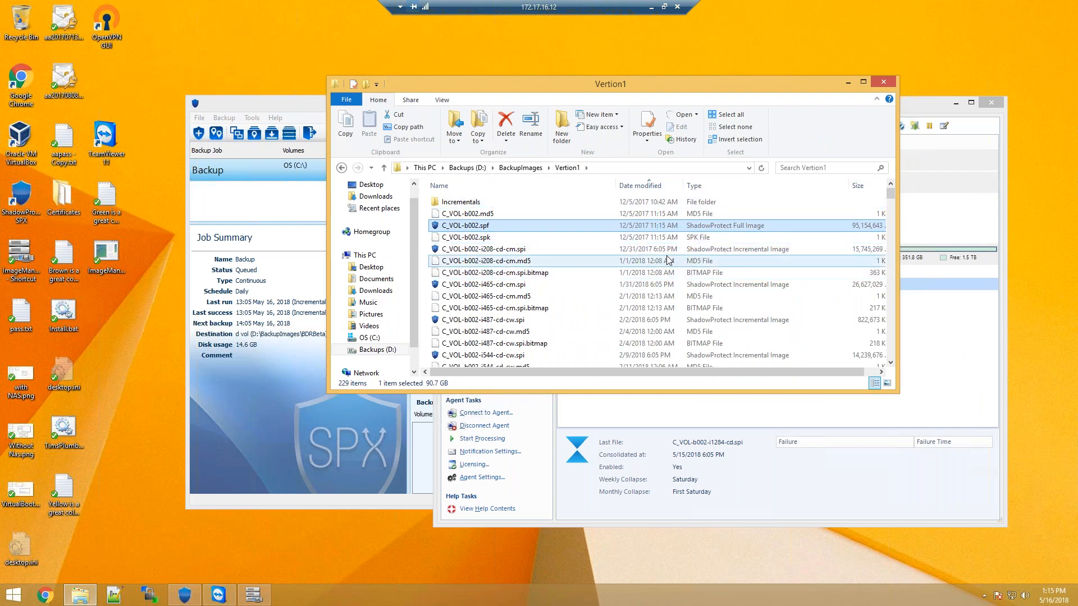
pyautogui.click(705, 250)
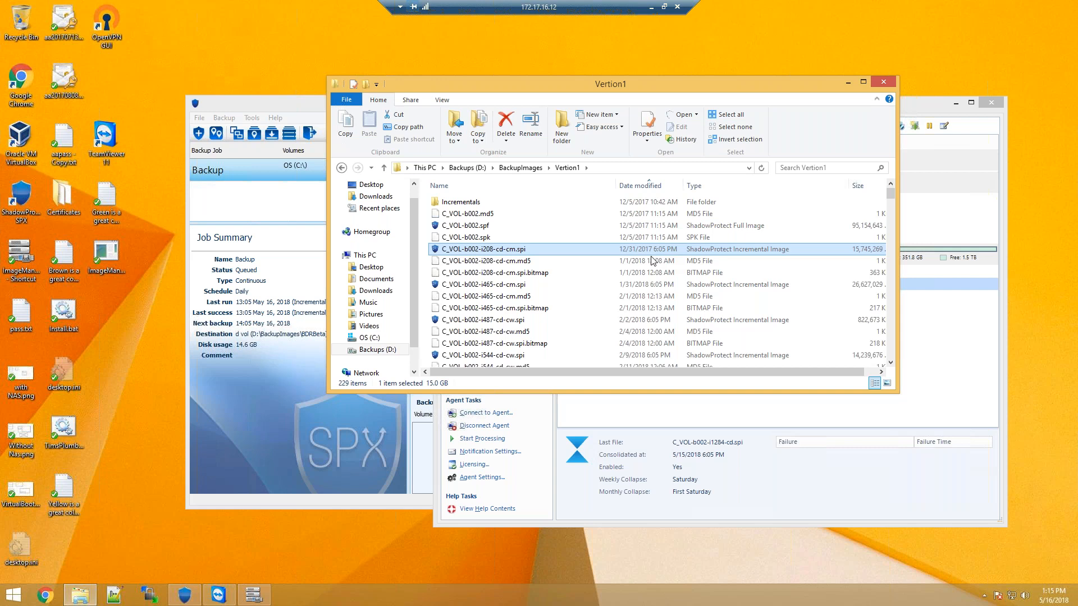
pyautogui.click(652, 285)
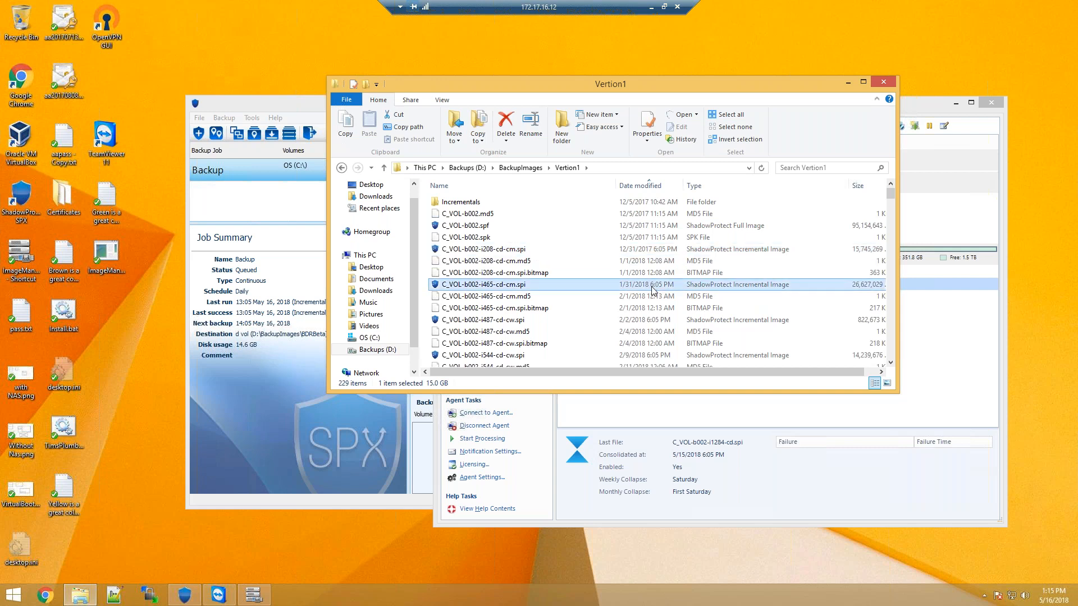
pyautogui.click(630, 319)
pyautogui.click(645, 354)
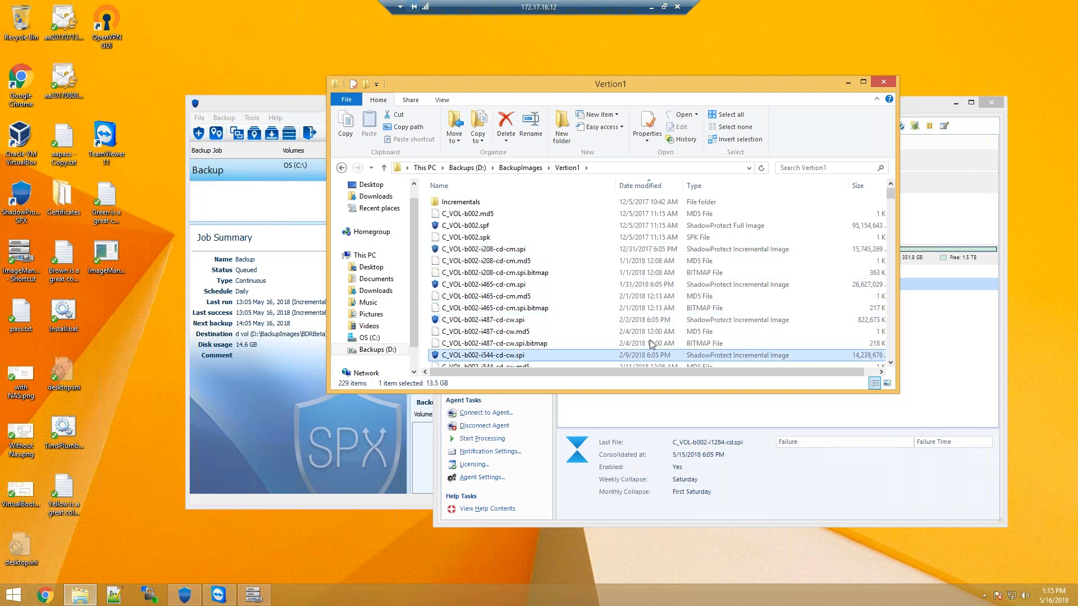
pyautogui.moveTo(677, 391); pyautogui.dragTo(677, 525)
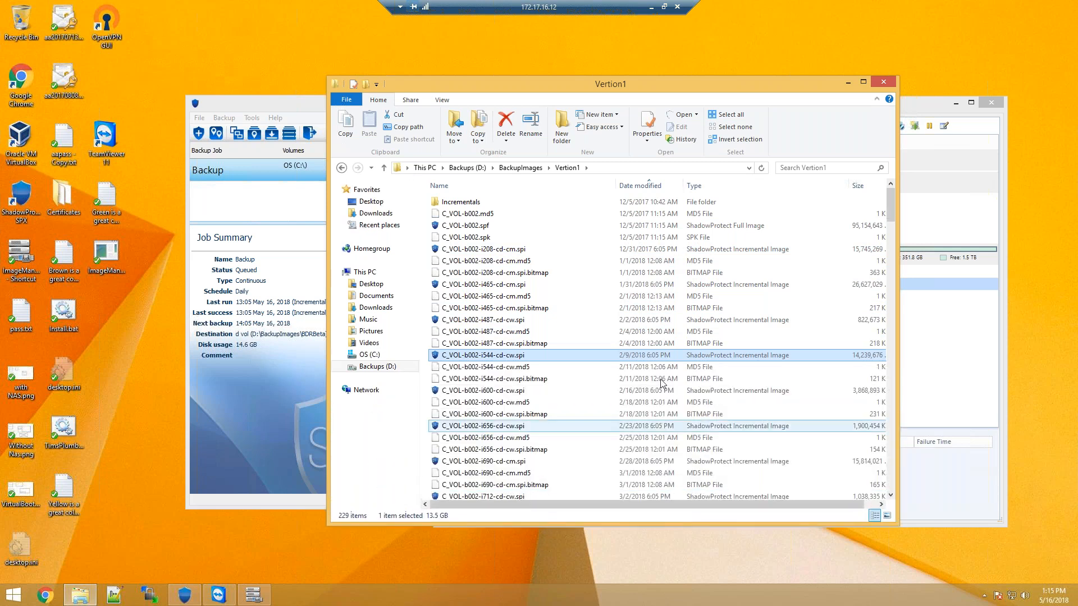
pyautogui.click(509, 226)
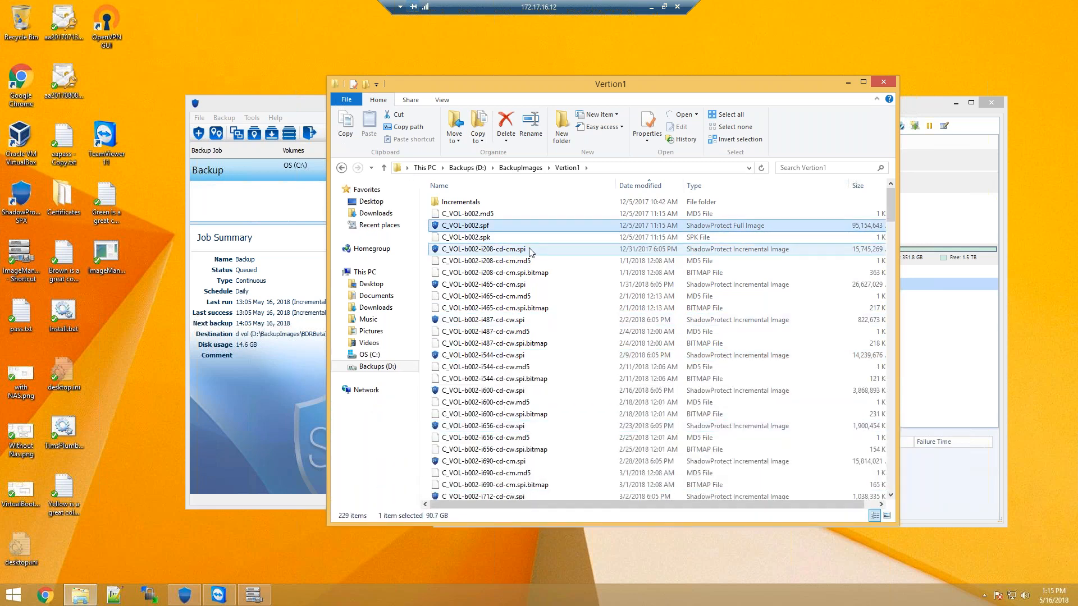
pyautogui.keyDown('ctrl'); pyautogui.click(627, 251); pyautogui.keyUp('ctrl')
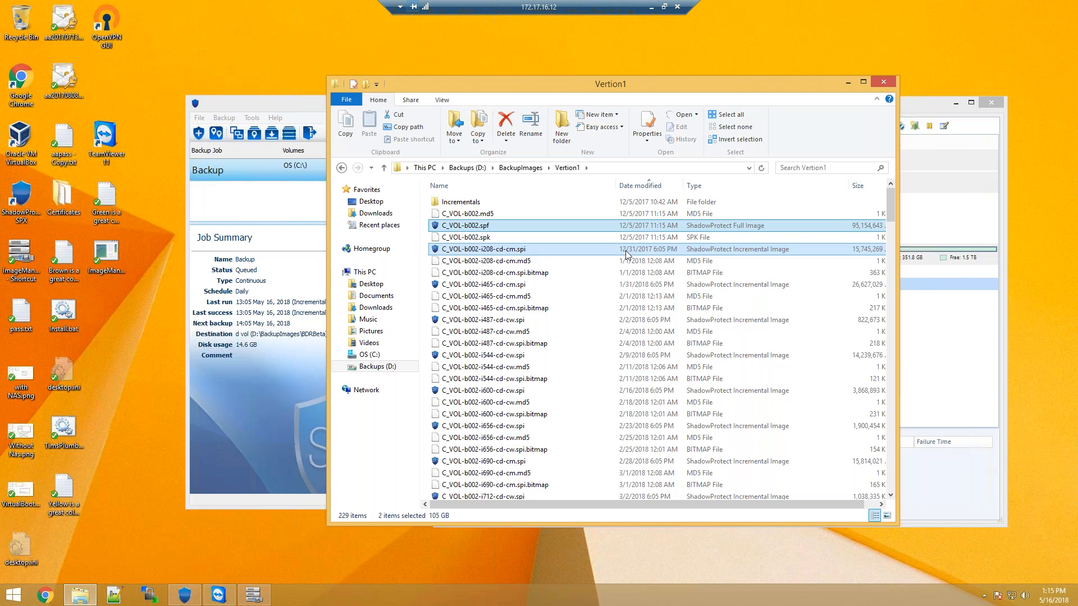
pyautogui.keyDown('ctrl'); pyautogui.click(565, 286); pyautogui.keyUp('ctrl')
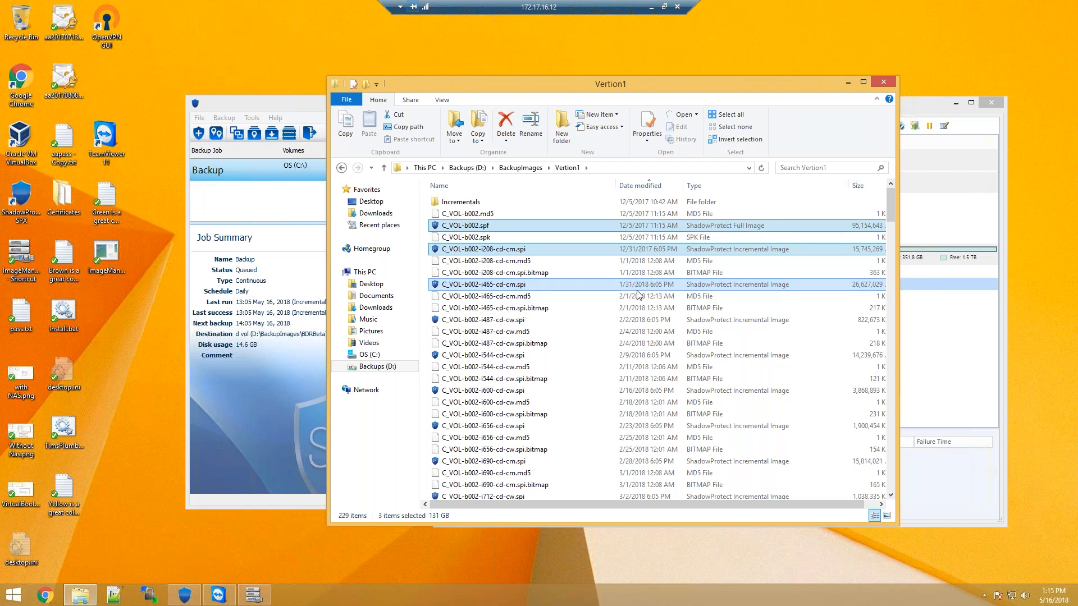
pyautogui.keyDown('ctrl'); pyautogui.click(628, 320); pyautogui.keyUp('ctrl')
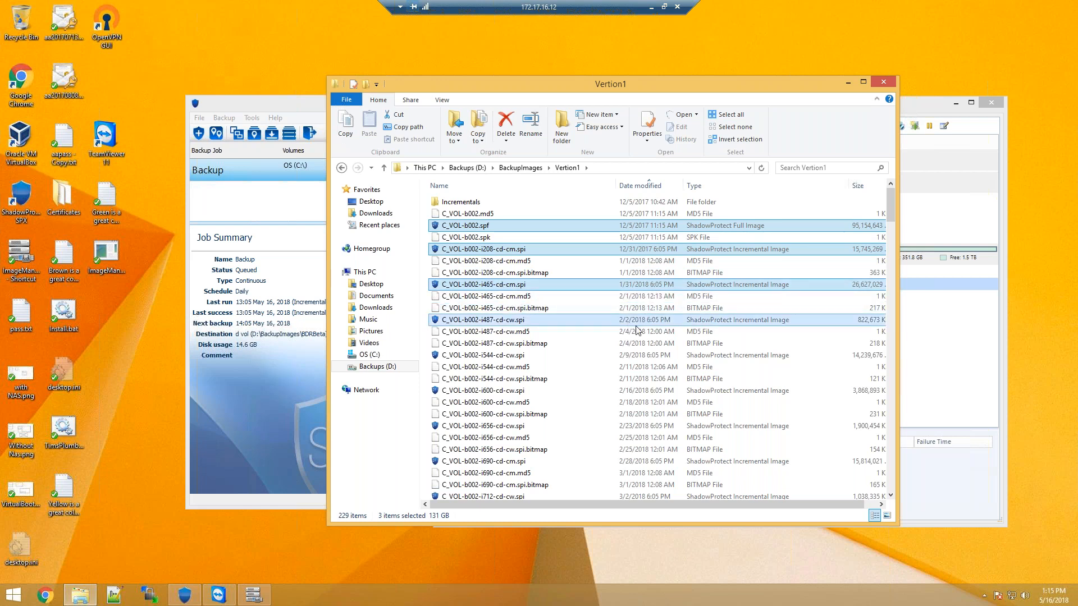
pyautogui.keyDown('ctrl'); pyautogui.click(585, 355); pyautogui.keyUp('ctrl')
pyautogui.keyDown('ctrl'); pyautogui.click(561, 390); pyautogui.keyUp('ctrl')
pyautogui.keyDown('ctrl'); pyautogui.click(533, 425); pyautogui.keyUp('ctrl')
pyautogui.keyDown('ctrl'); pyautogui.click(514, 389); pyautogui.keyUp('ctrl')
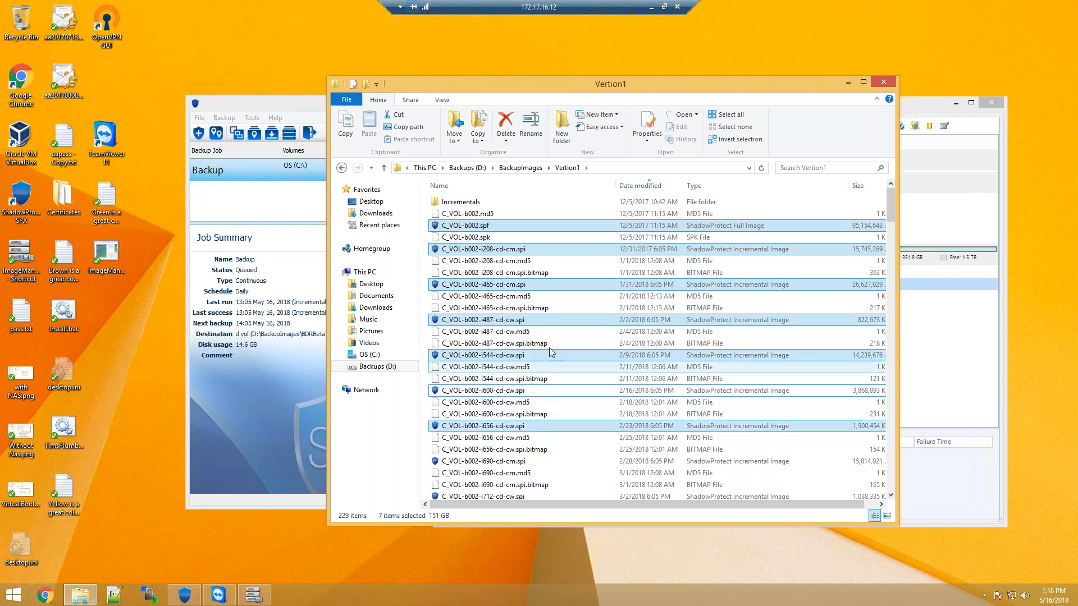
pyautogui.click(652, 147)
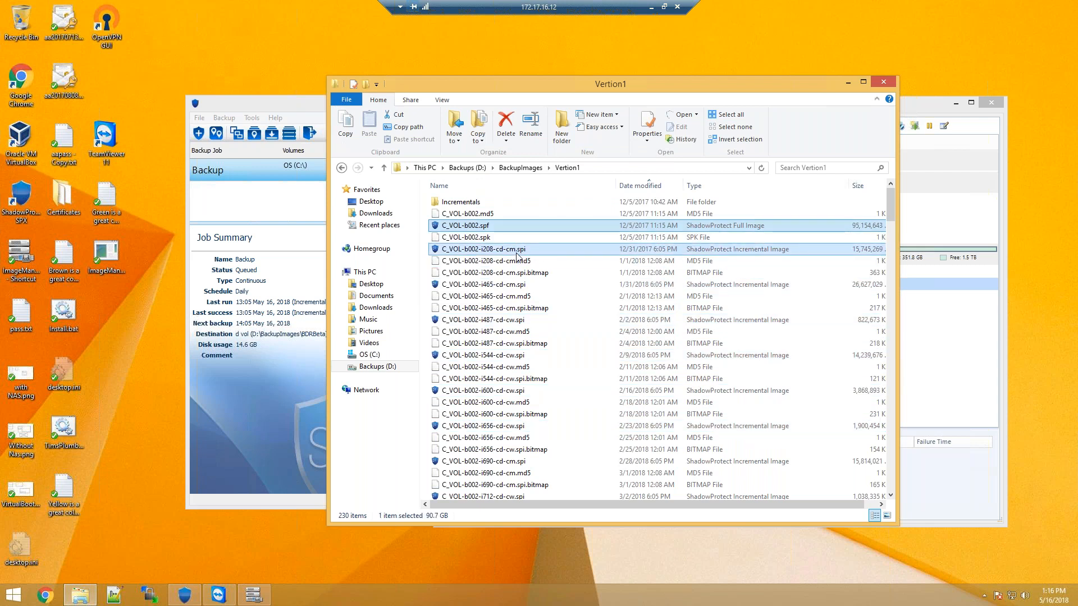
pyautogui.click(508, 284)
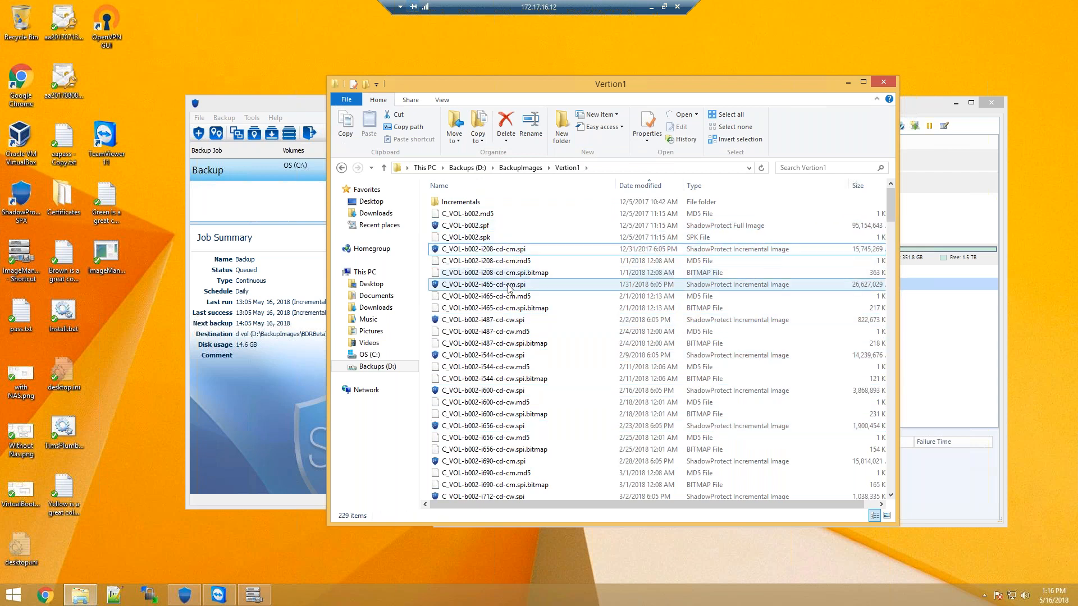
# Select the full image C_VOL-b002.spf together with the monthly cd-cm.spi images i208, i465, i690, i931 and i1160
pyautogui.click(494, 225)
pyautogui.keyDown('ctrl'); pyautogui.click(493, 249); pyautogui.keyUp('ctrl')
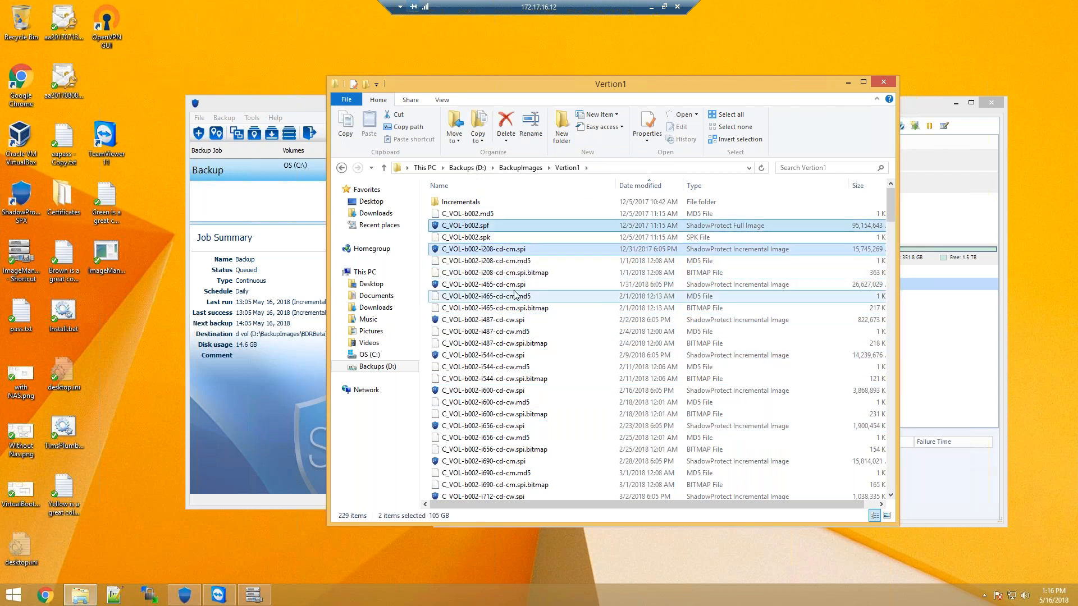
pyautogui.keyDown('ctrl'); pyautogui.click(509, 462); pyautogui.keyUp('ctrl')
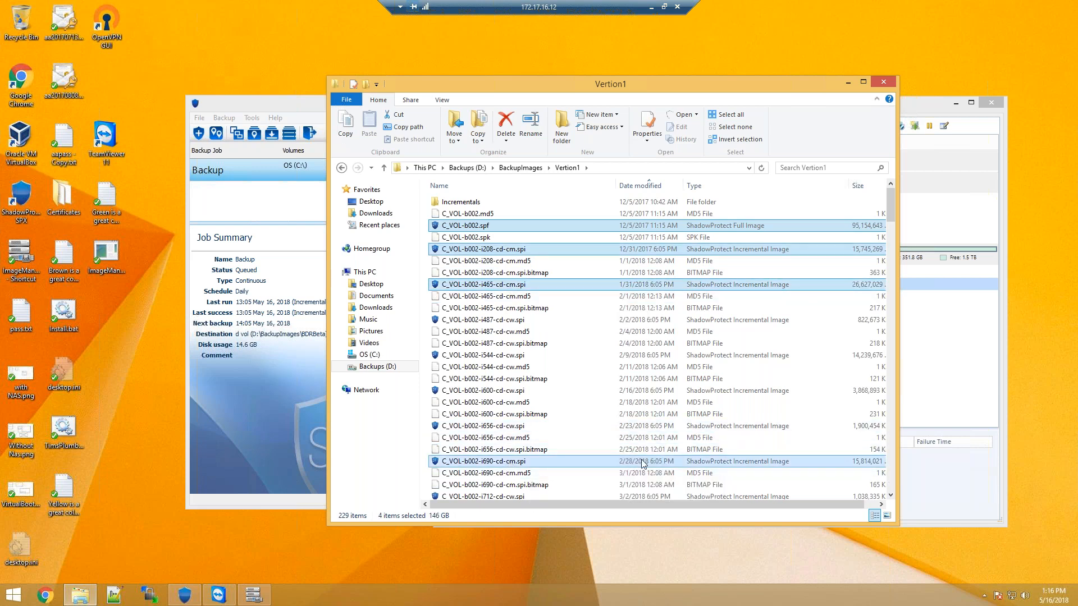
pyautogui.scroll(-5, 644, 464)
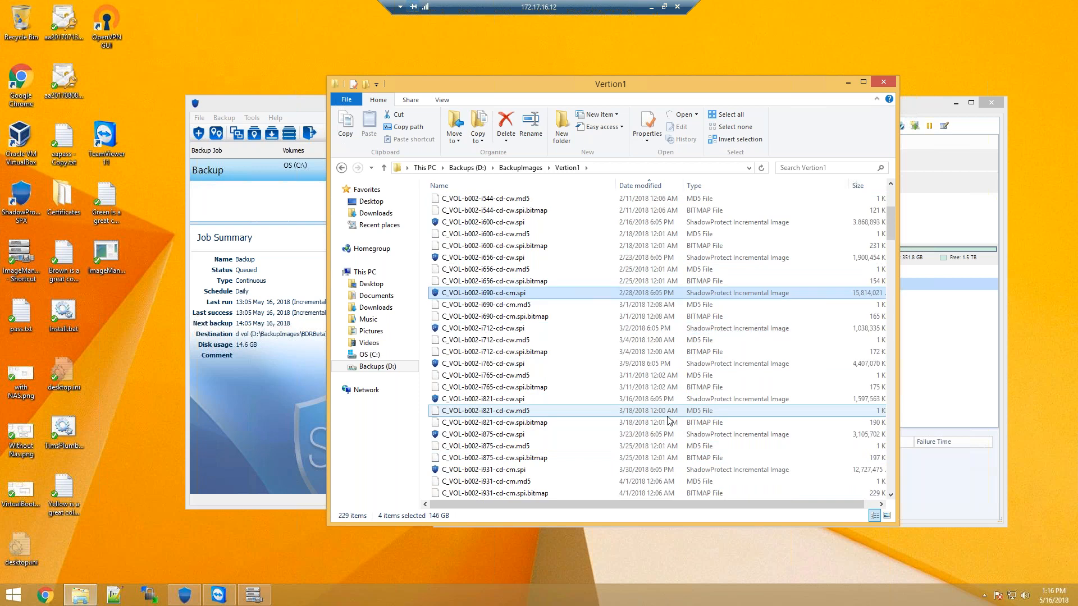
pyautogui.scroll(-1, 668, 421)
pyautogui.keyDown('ctrl'); pyautogui.click(646, 437); pyautogui.keyUp('ctrl')
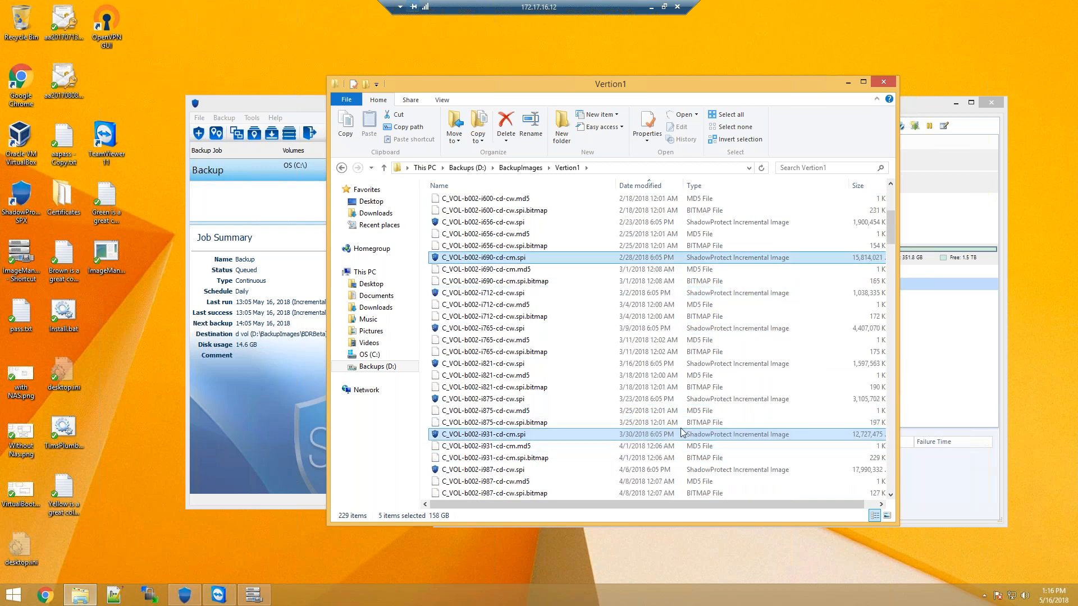
pyautogui.scroll(-3, 680, 429)
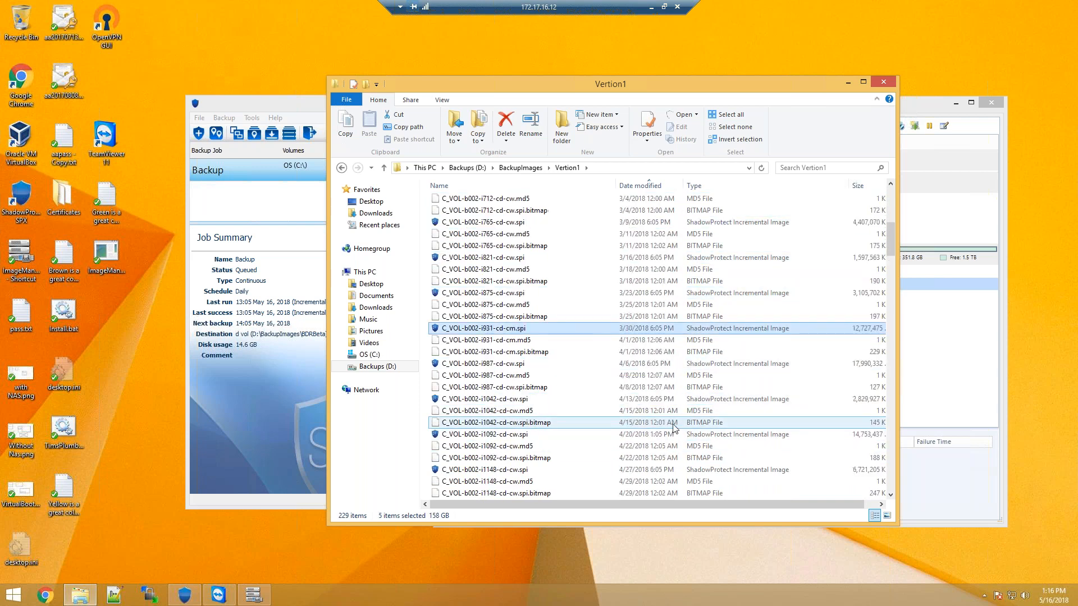
pyautogui.scroll(-2, 673, 428)
pyautogui.keyDown('ctrl'); pyautogui.click(592, 436); pyautogui.keyUp('ctrl')
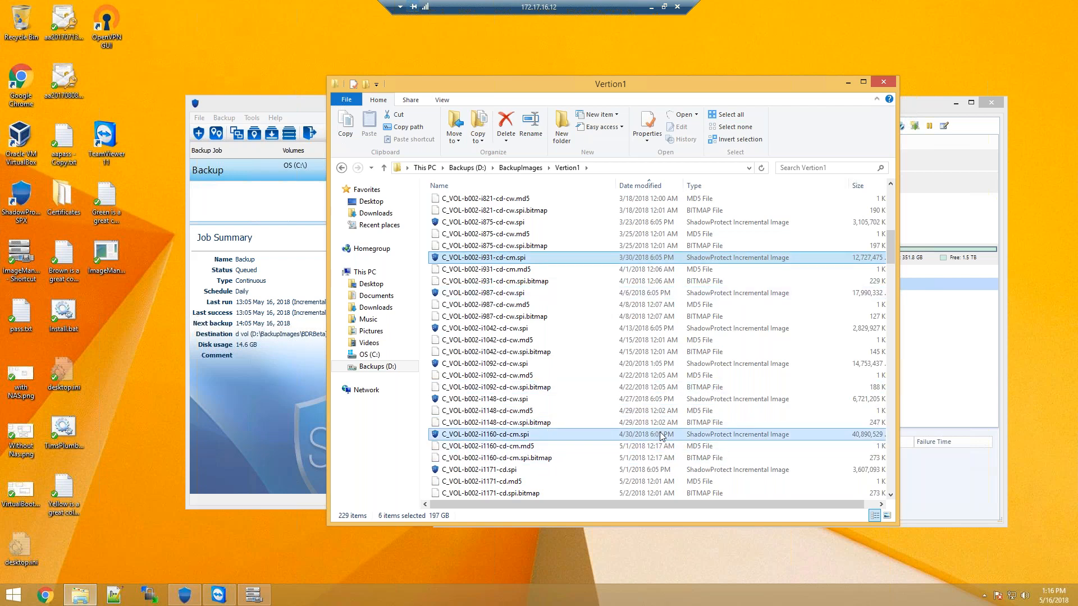
# Add the weekly image C_VOL-b002-i1204-cd-cw.spi and the daily image C_VOL-b002-i1250-cd.spi to the selected backup chain
pyautogui.scroll(-1, 662, 436)
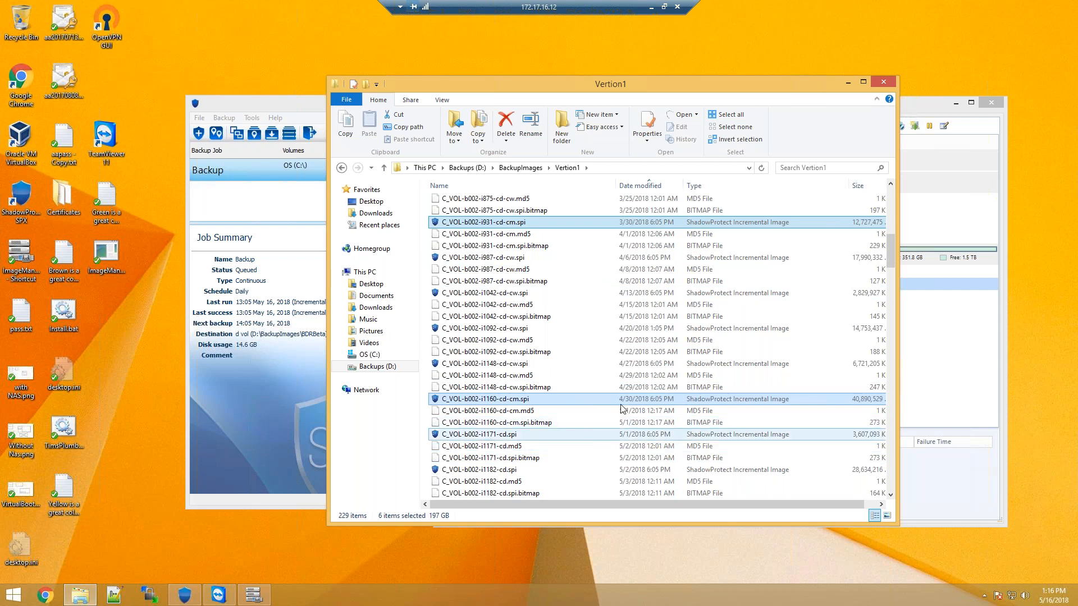
pyautogui.scroll(-2, 564, 449)
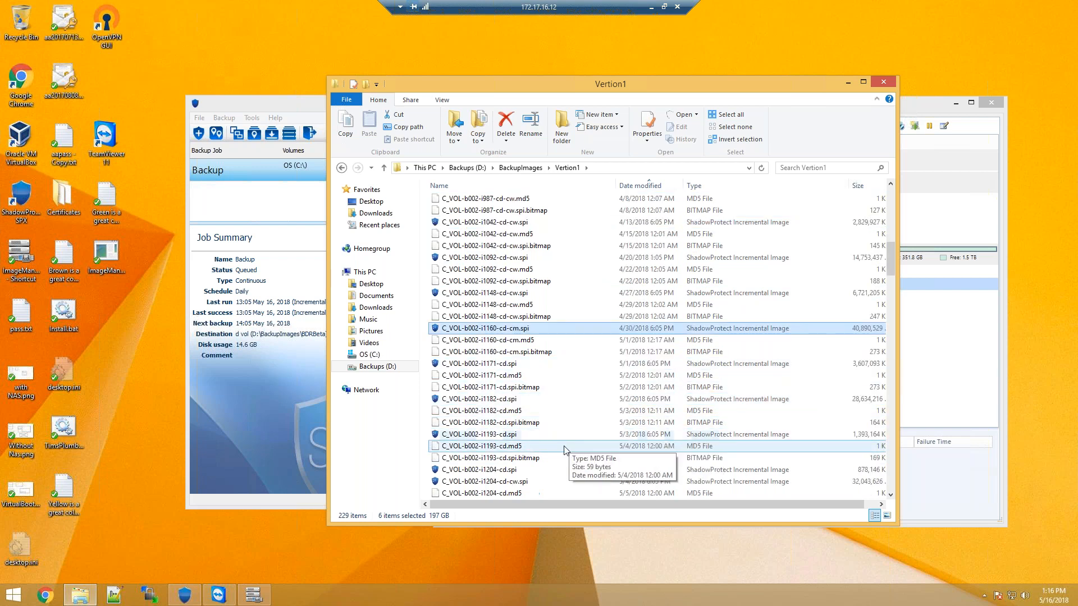
pyautogui.scroll(-1, 564, 449)
pyautogui.keyDown('ctrl'); pyautogui.click(601, 449); pyautogui.keyUp('ctrl')
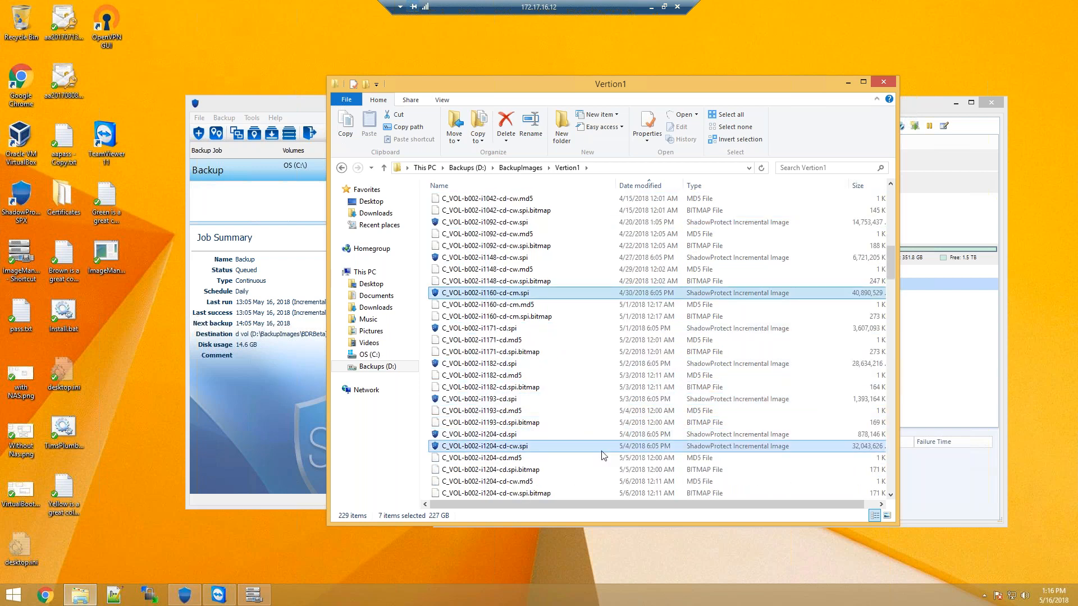
pyautogui.scroll(-8, 601, 455)
pyautogui.scroll(-12, 547, 455)
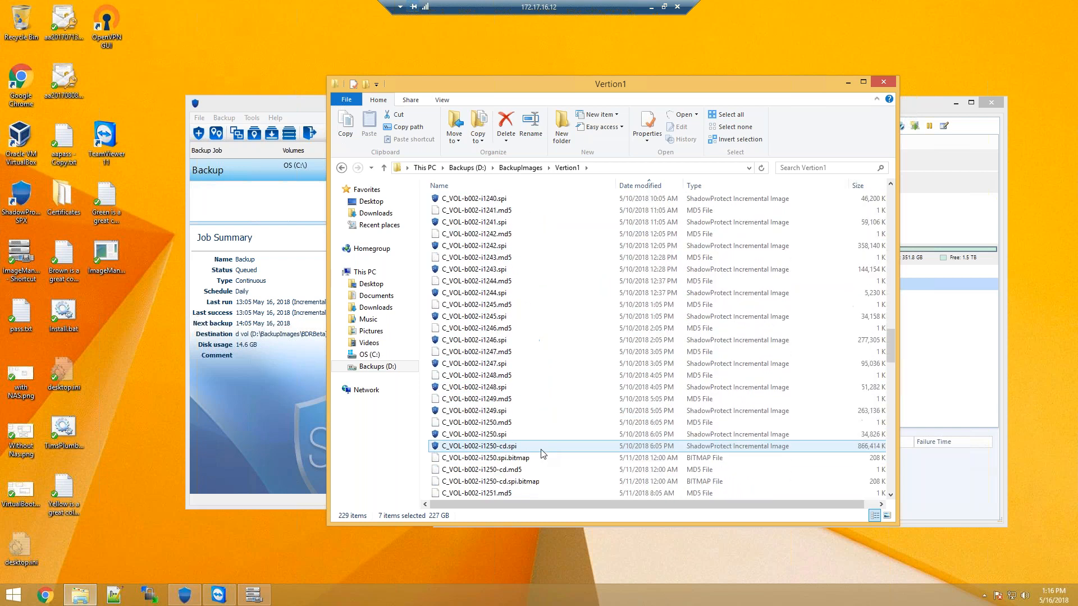
pyautogui.scroll(-3, 543, 453)
pyautogui.keyDown('ctrl'); pyautogui.click(526, 342); pyautogui.keyUp('ctrl')
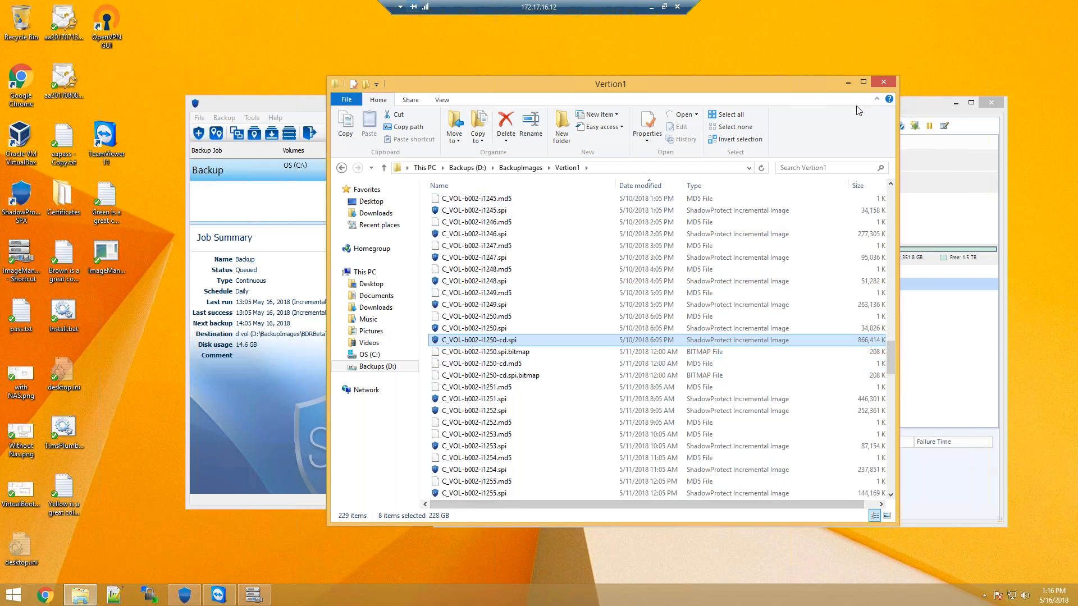
# Select only the daily image C_VOL-b002-i1250-cd.spi and the 5/10/2018 incrementals from i1250.spi back through i1242.spi
pyautogui.click(522, 341)
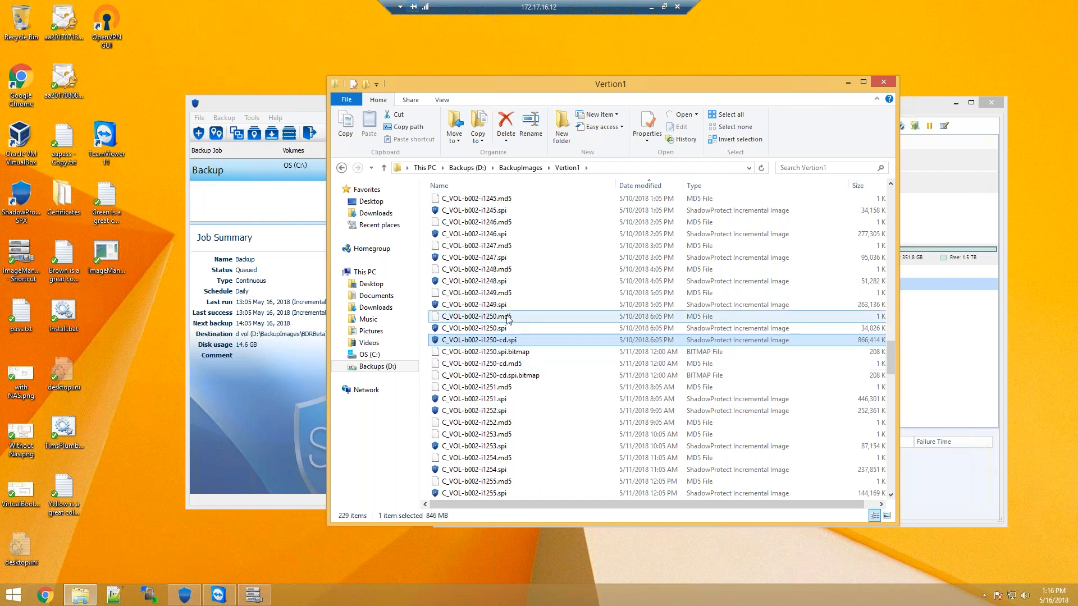
pyautogui.keyDown('ctrl'); pyautogui.click(496, 327); pyautogui.keyUp('ctrl')
pyautogui.keyDown('ctrl'); pyautogui.click(495, 304); pyautogui.keyUp('ctrl')
pyautogui.keyDown('ctrl'); pyautogui.click(494, 280); pyautogui.keyUp('ctrl')
pyautogui.keyDown('ctrl'); pyautogui.click(489, 259); pyautogui.keyUp('ctrl')
pyautogui.keyDown('ctrl'); pyautogui.click(472, 234); pyautogui.keyUp('ctrl')
pyautogui.keyDown('ctrl'); pyautogui.click(471, 211); pyautogui.keyUp('ctrl')
pyautogui.scroll(2, 570, 333)
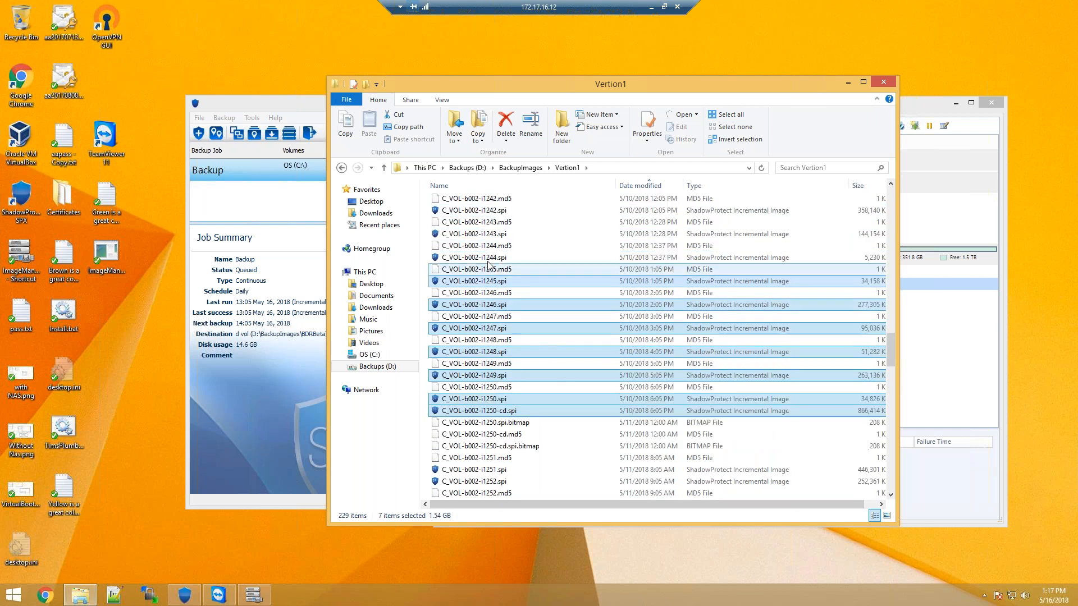
pyautogui.keyDown('ctrl'); pyautogui.click(494, 258); pyautogui.keyUp('ctrl')
pyautogui.keyDown('ctrl'); pyautogui.click(501, 234); pyautogui.keyUp('ctrl')
pyautogui.keyDown('ctrl'); pyautogui.click(503, 210); pyautogui.keyUp('ctrl')
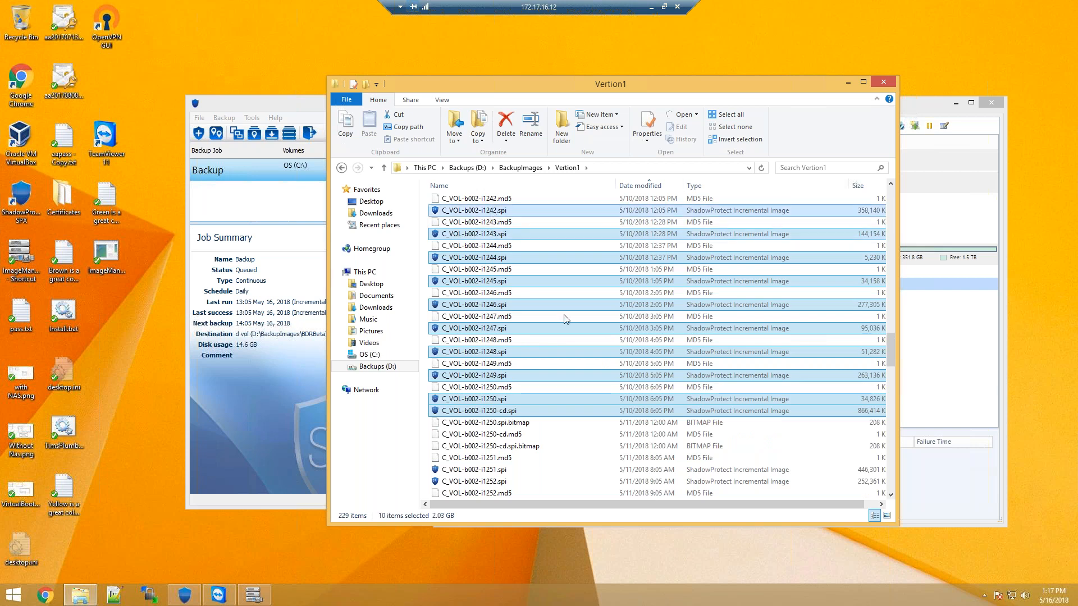
# Extend the selected 5/10/2018 incrementals with C_VOL-b002-i1241.spi, C_VOL-b002-i1240.spi and the two preceding incremental images
pyautogui.scroll(1, 544, 303)
pyautogui.keyDown('ctrl'); pyautogui.click(502, 222); pyautogui.keyUp('ctrl')
pyautogui.keyDown('ctrl'); pyautogui.click(495, 199); pyautogui.keyUp('ctrl')
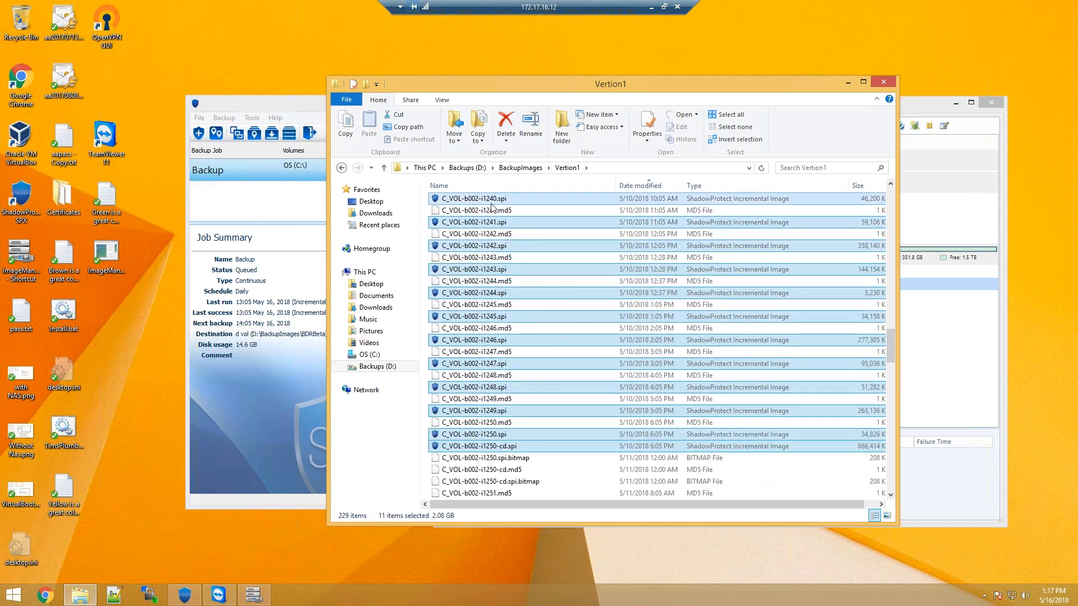
pyautogui.scroll(1, 535, 296)
pyautogui.scroll(1, 536, 295)
pyautogui.keyDown('ctrl'); pyautogui.click(493, 221); pyautogui.keyUp('ctrl')
pyautogui.keyDown('ctrl'); pyautogui.click(494, 245); pyautogui.keyUp('ctrl')
pyautogui.scroll(-2, 478, 387)
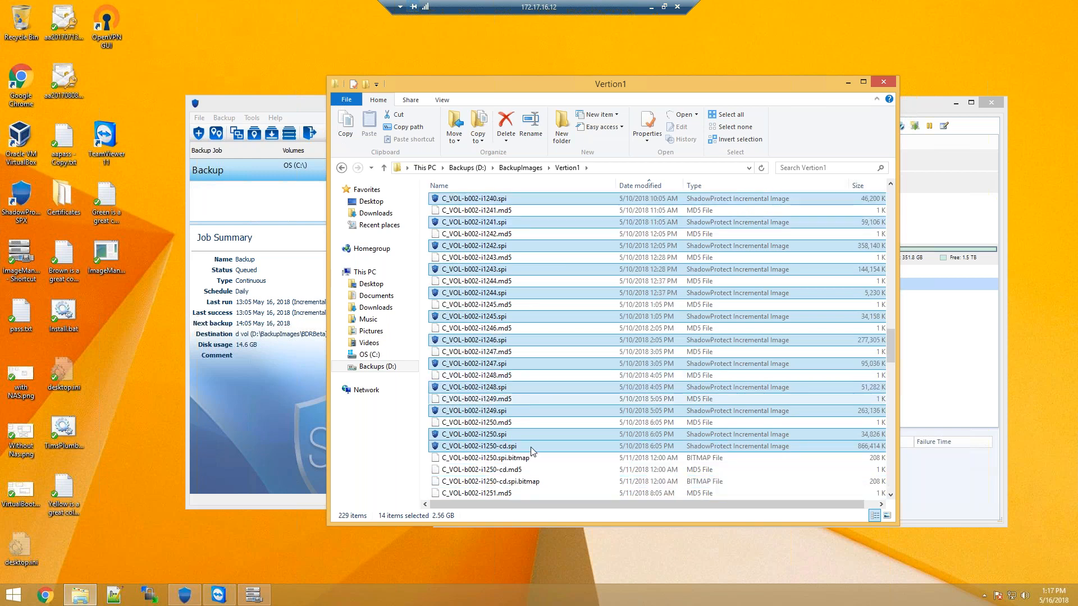
# Take the daily image C_VOL-b002-i1250-cd.spi out of the selection, and reselect it alone in place of the intra-daily incrementals
pyautogui.keyDown('ctrl'); pyautogui.click(494, 446); pyautogui.keyUp('ctrl')
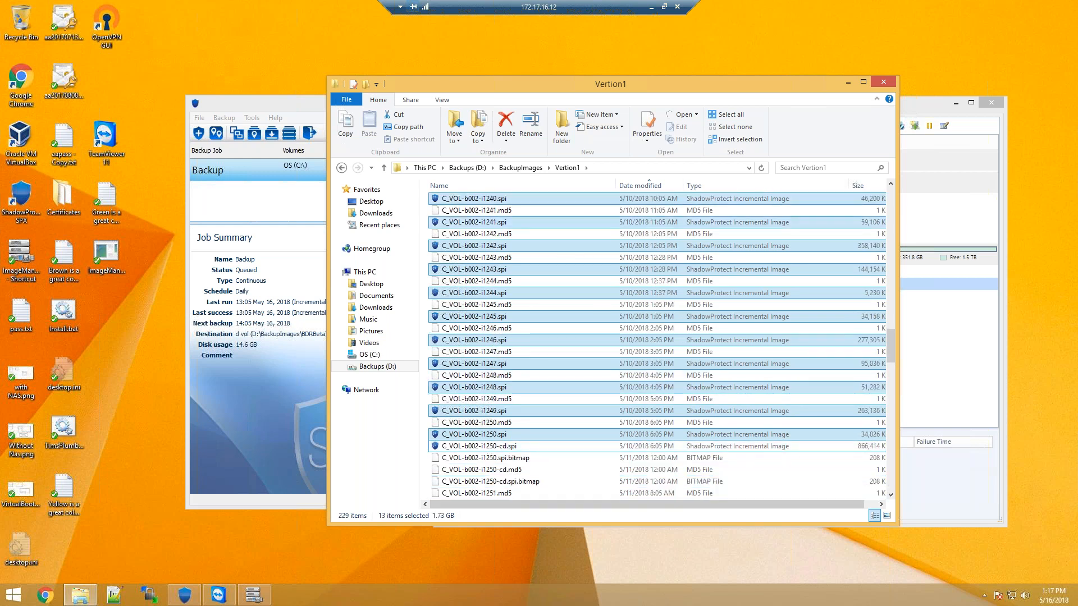
pyautogui.click(510, 444)
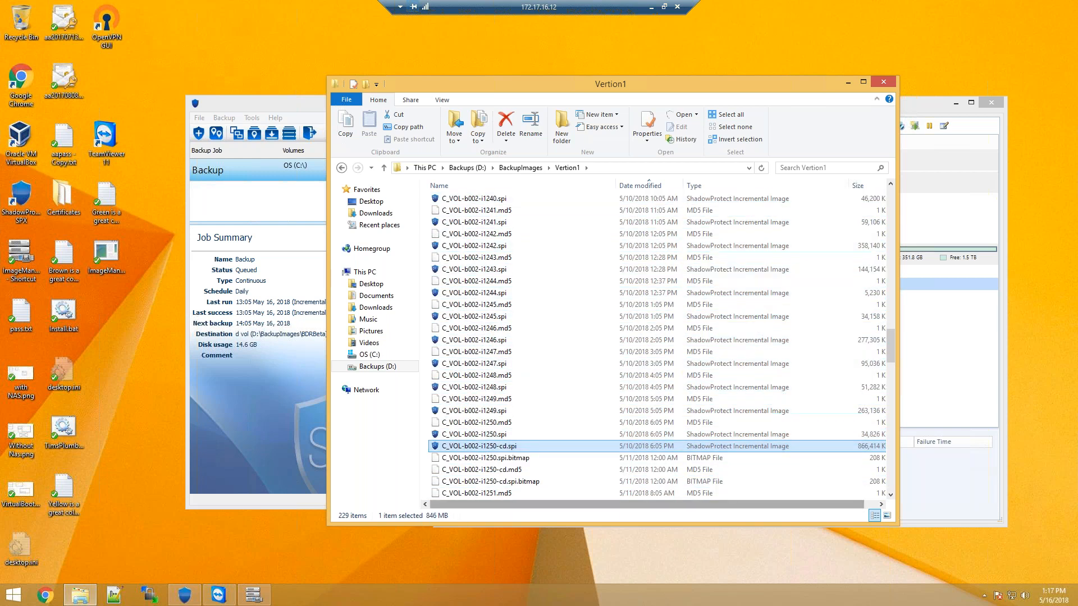
# Return to ImageManager, display the retention settings of D:\BackupImages\Vertion1, and open the system calendar to compare the dates
pyautogui.click(848, 83)
pyautogui.click(668, 296)
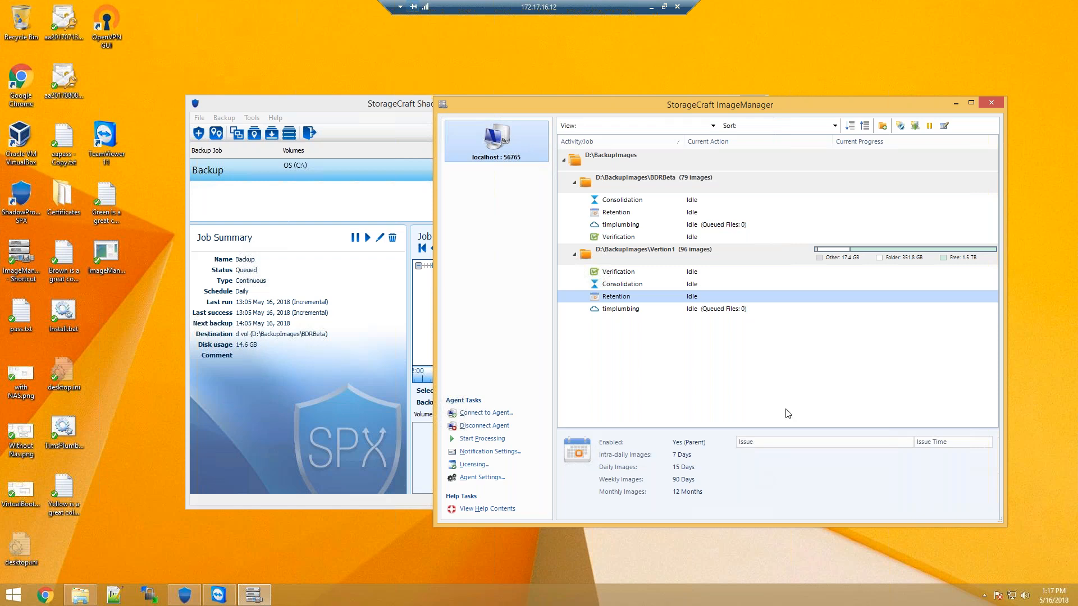
pyautogui.click(1053, 595)
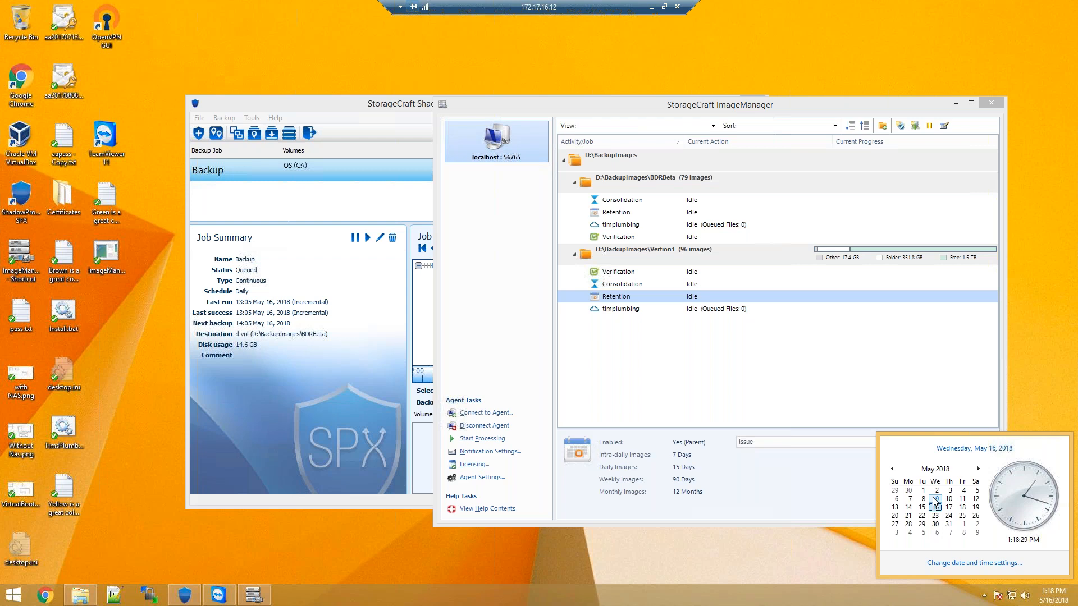
# Check the used space and capacity of the OS (C:) drive in its properties, and put the file window away
pyautogui.click(80, 595)
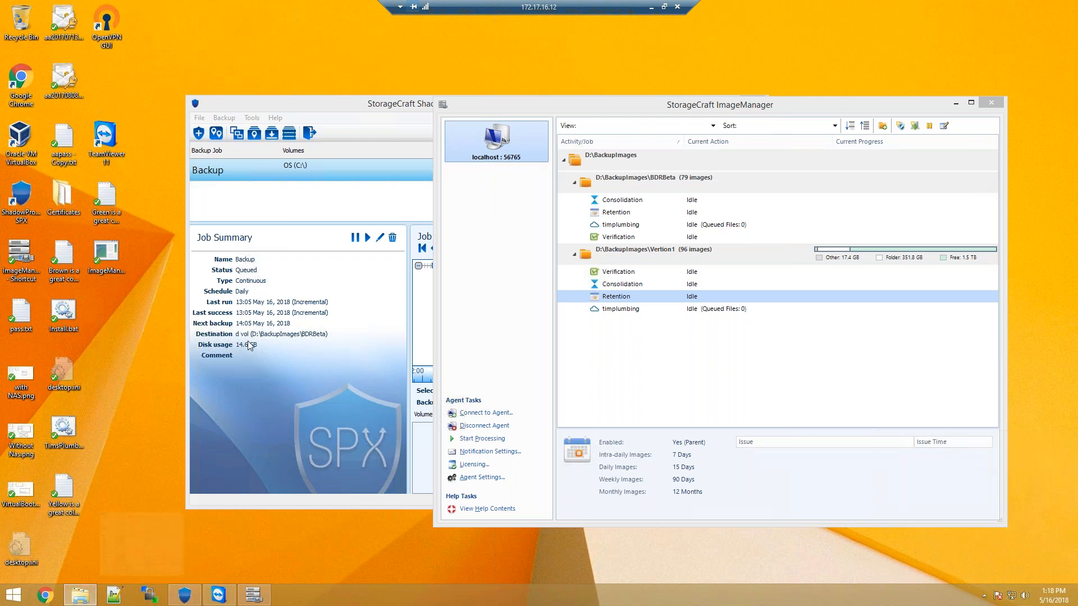
pyautogui.click(362, 272)
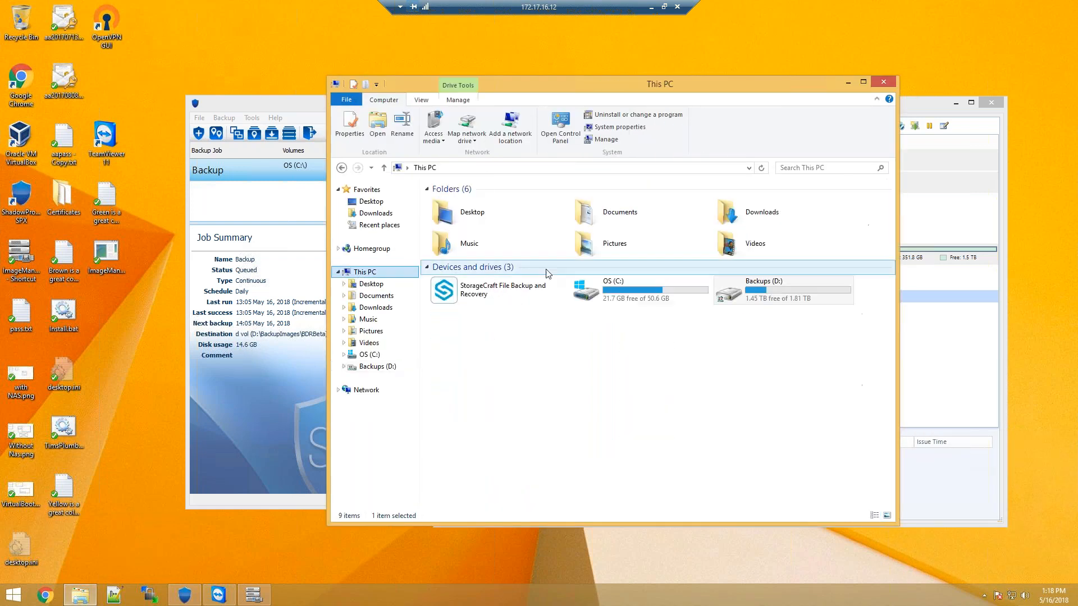
pyautogui.rightClick(624, 285)
pyautogui.click(662, 473)
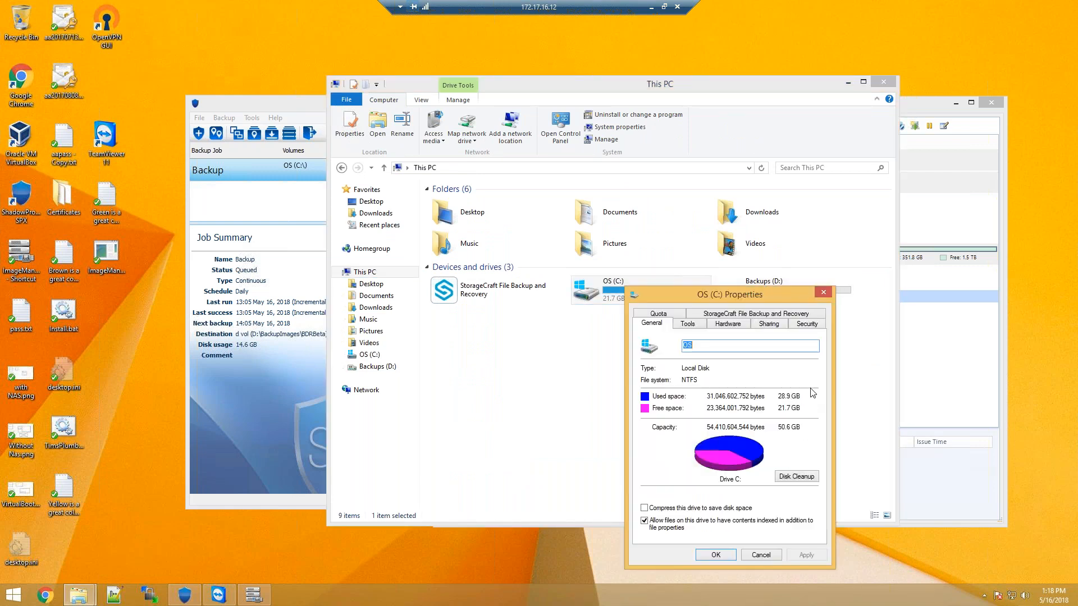
pyautogui.click(824, 292)
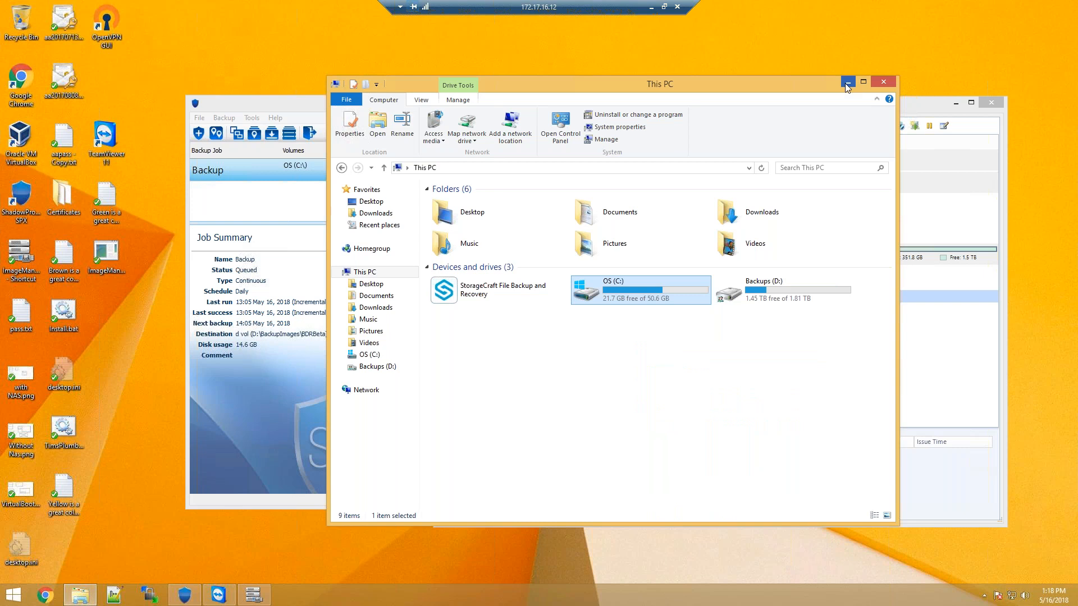
pyautogui.click(845, 83)
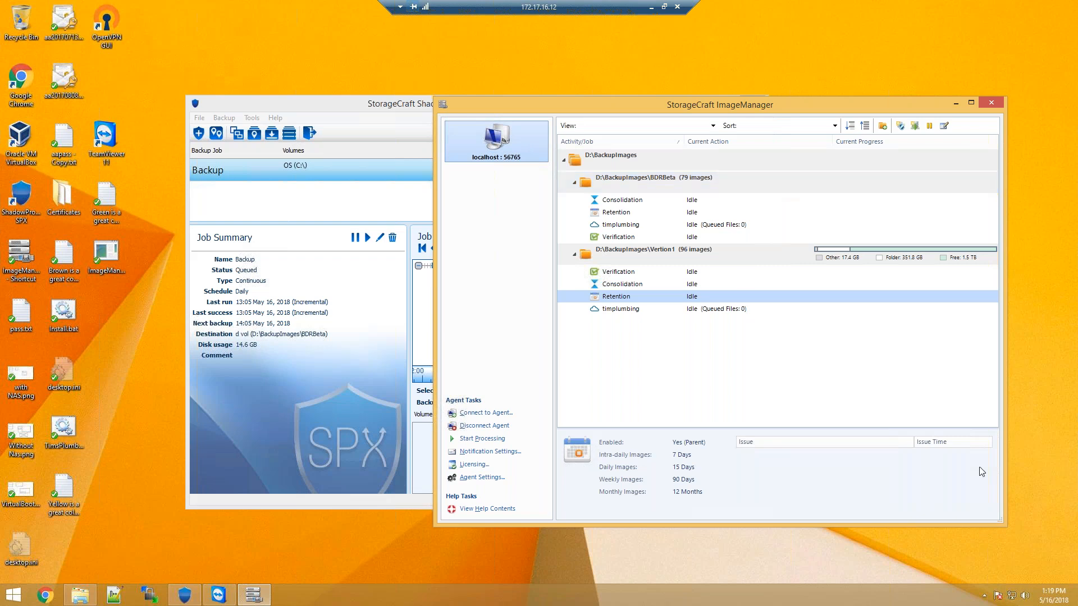
# Consult the May 2018 system calendar alongside the Vertion1 retention periods, and close it
pyautogui.click(1054, 595)
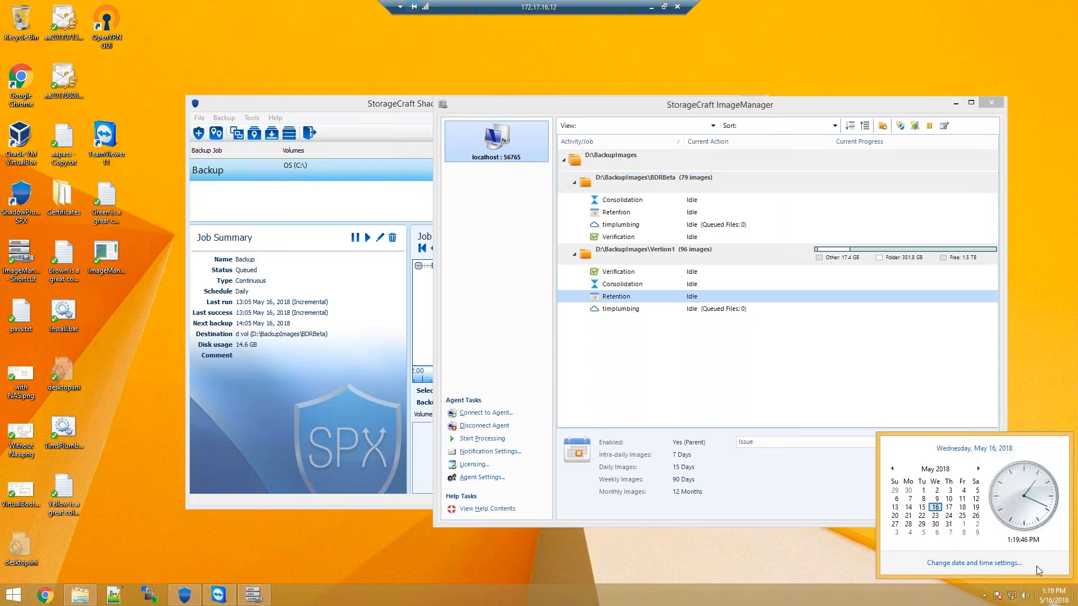
pyautogui.click(963, 492)
pyautogui.click(772, 383)
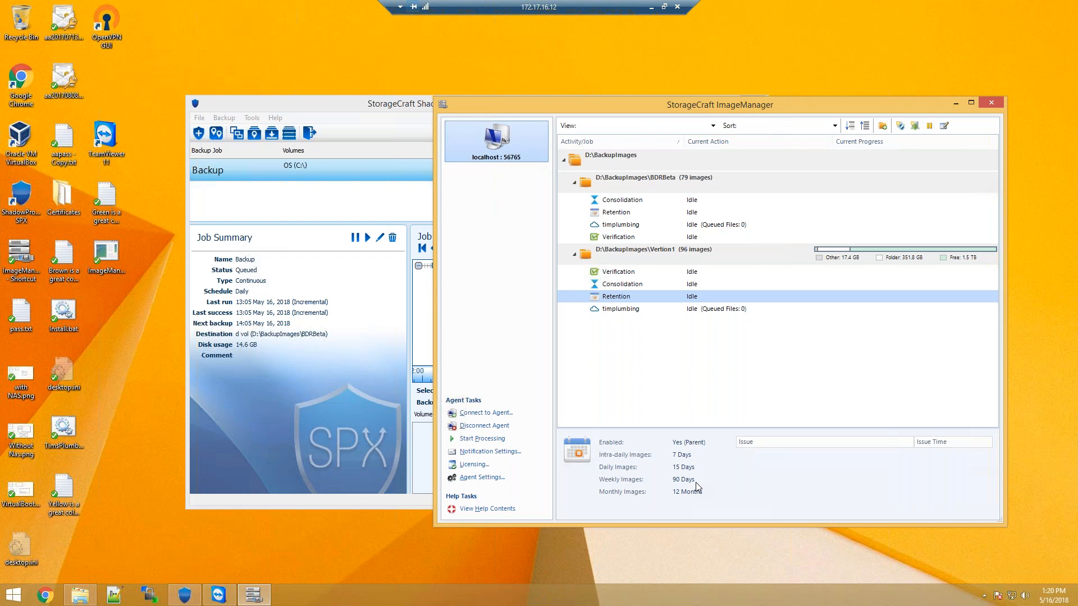
pyautogui.rightClick(694, 257)
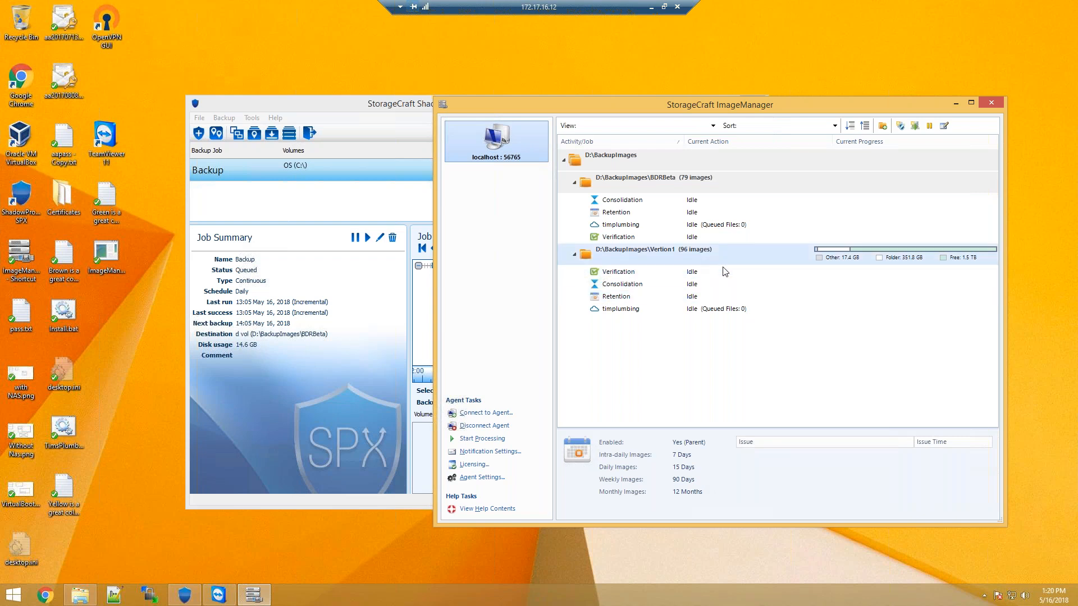
pyautogui.moveTo(764, 334)
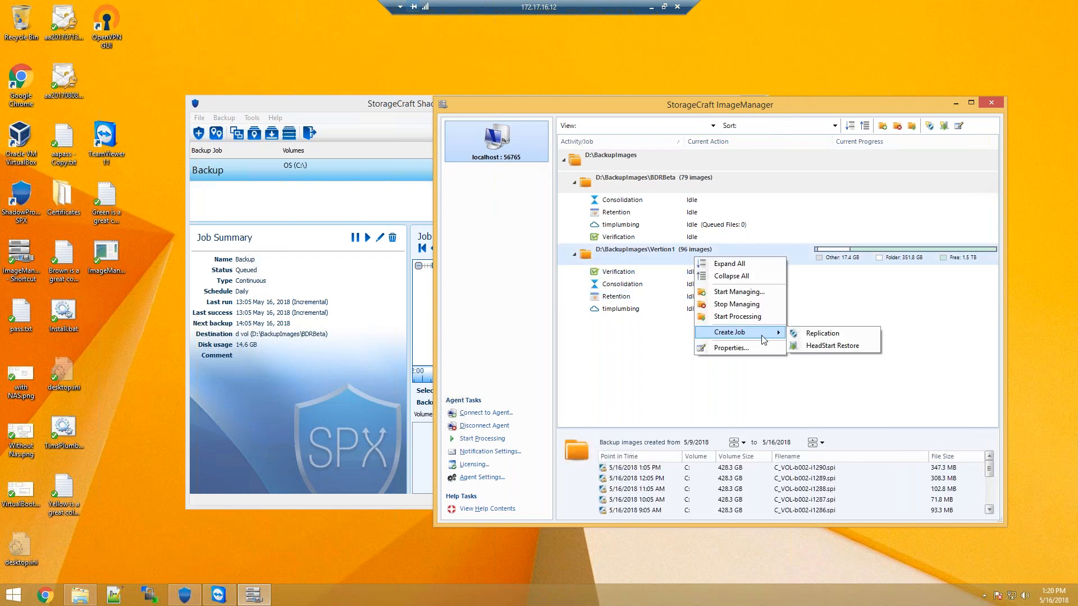
pyautogui.click(809, 347)
pyautogui.press('Escape')
# Start a HeadStart Restore job for D:\BackupImages\BDRBeta with type VHD and the existing D:\HSR location on the local drive
pyautogui.rightClick(688, 187)
pyautogui.click(679, 186)
pyautogui.rightClick(679, 186)
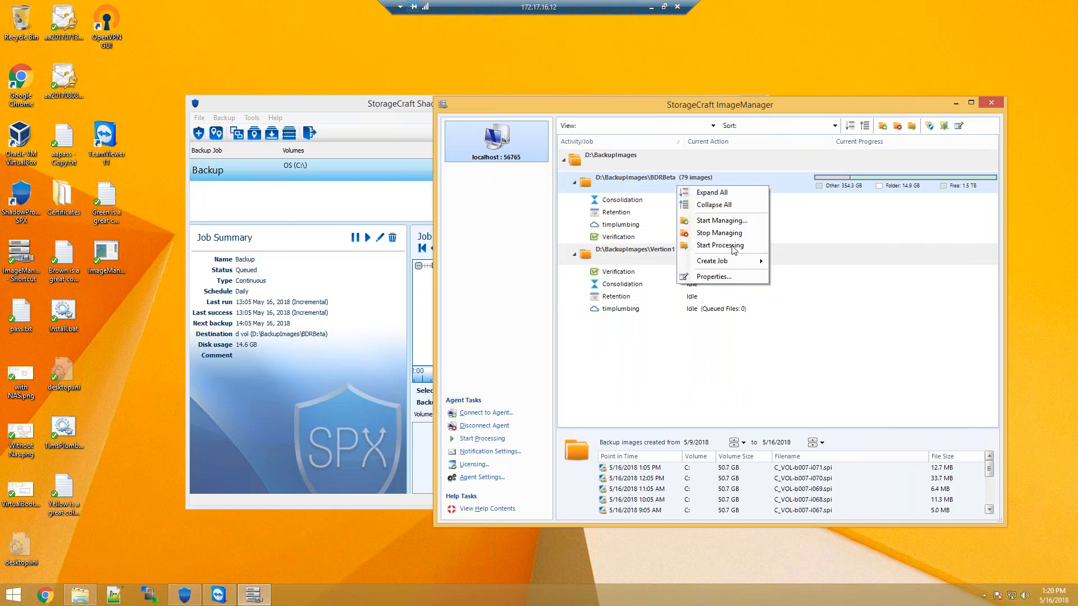
pyautogui.moveTo(729, 262)
pyautogui.click(802, 275)
pyautogui.click(820, 220)
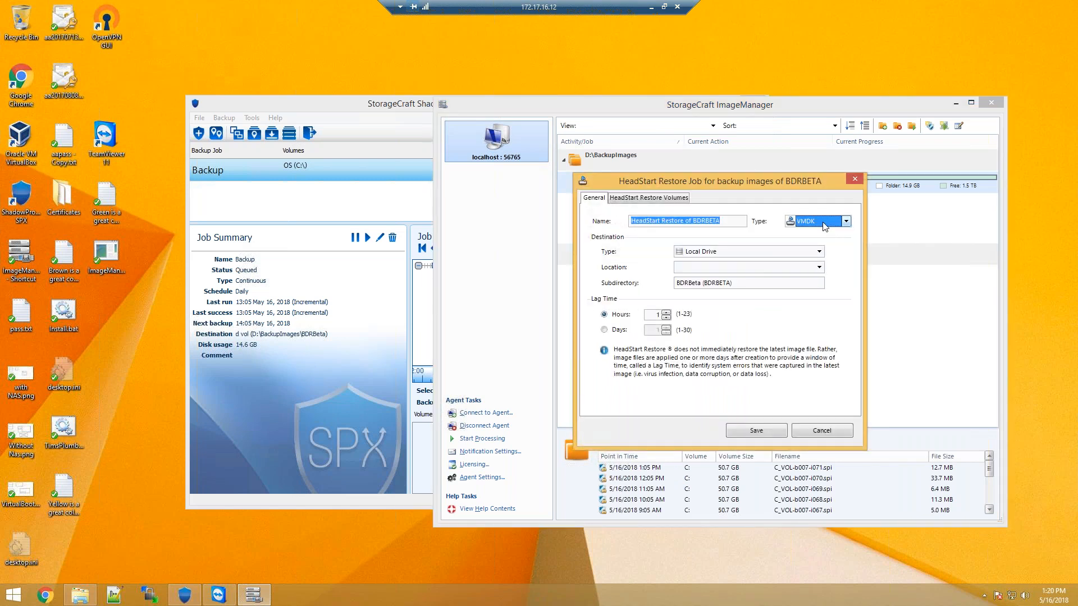
pyautogui.click(814, 240)
pyautogui.click(752, 269)
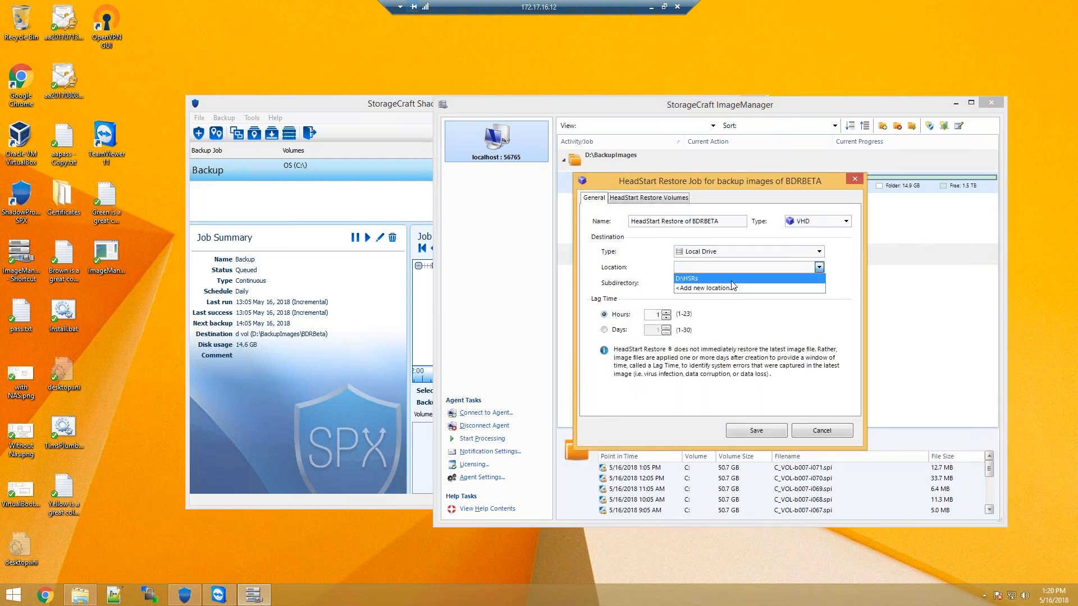
pyautogui.click(736, 279)
# Add the base image C_VOL-b007.spf as a HeadStart Restore volume, enter the backup image password, and save the job
pyautogui.click(663, 198)
pyautogui.click(644, 217)
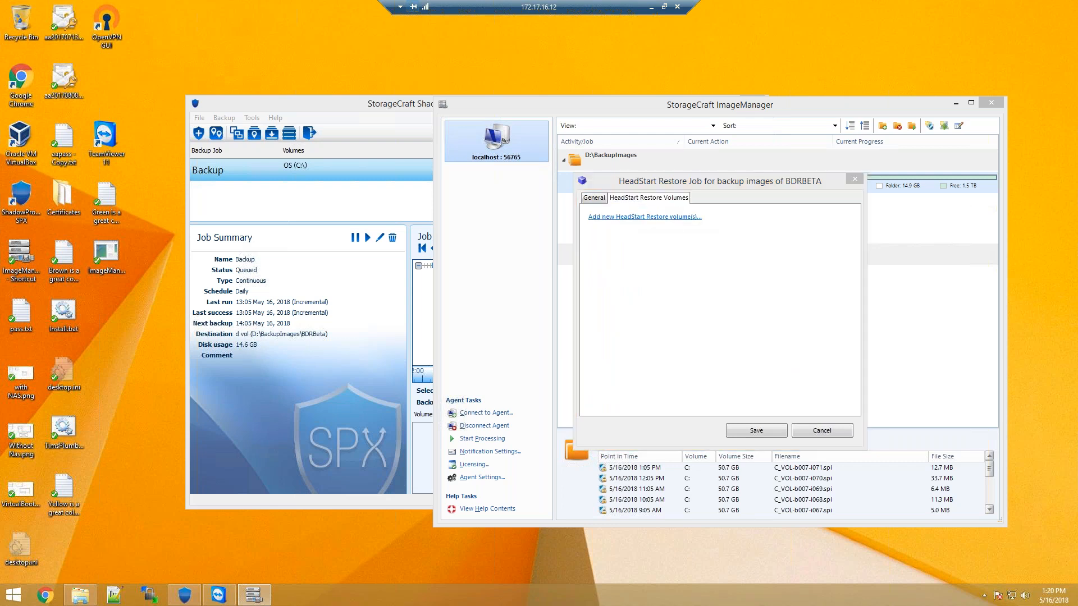
pyautogui.click(761, 366)
pyautogui.write('••••••••••')
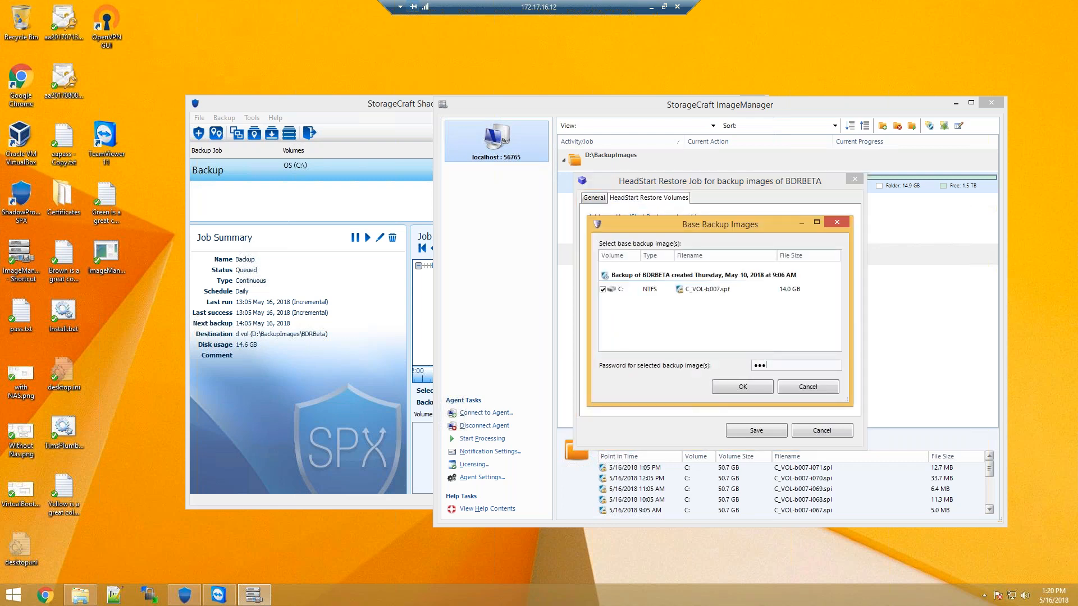
pyautogui.press('Return')
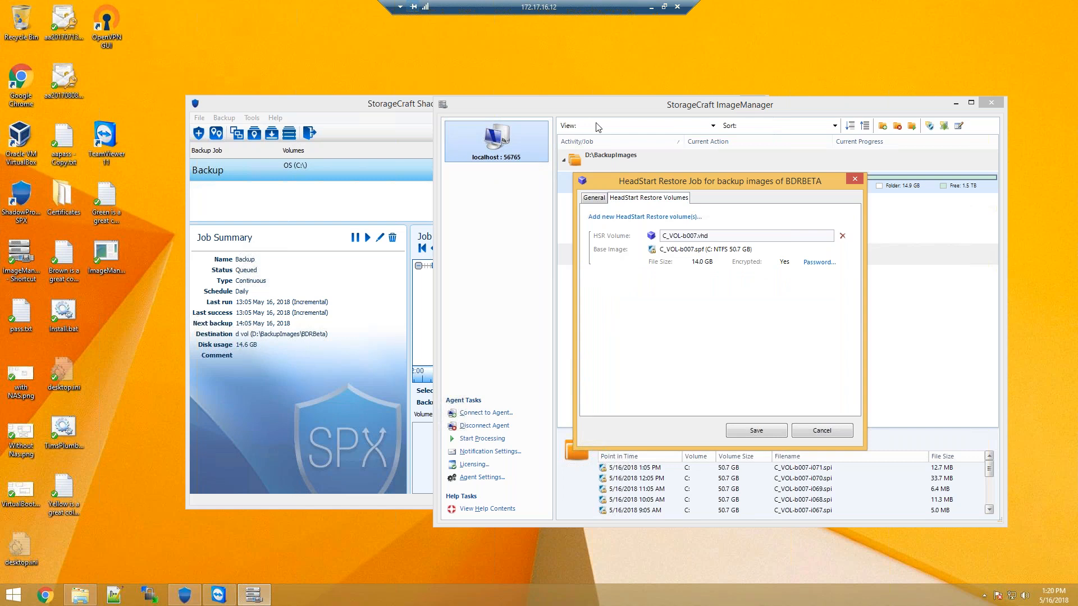
pyautogui.click(588, 199)
pyautogui.click(755, 431)
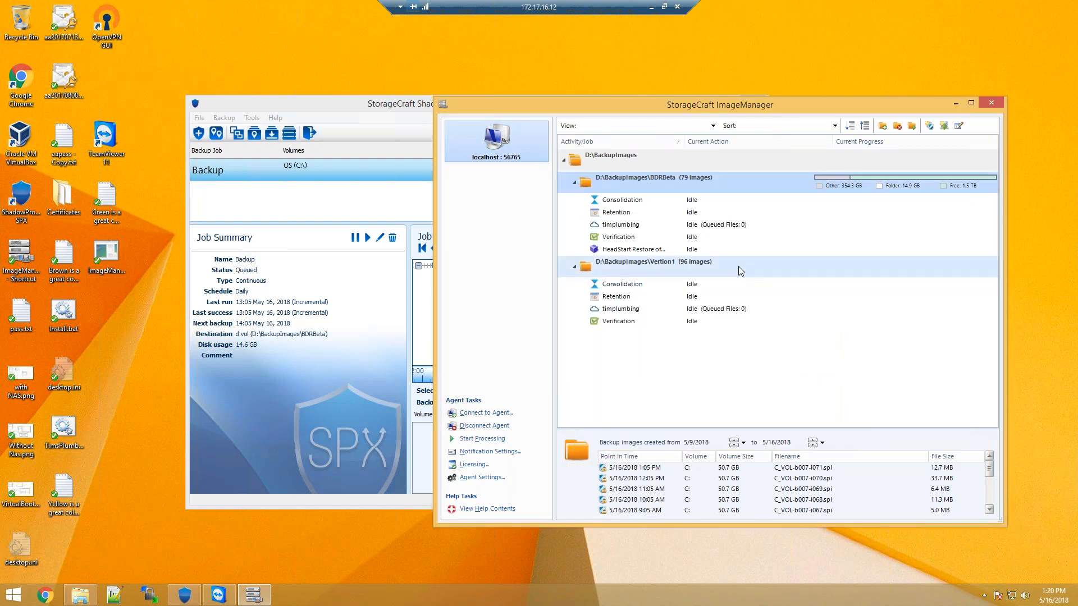
# Start a new replication job for the D:\BackupImages\Vertion1 folder
pyautogui.rightClick(733, 268)
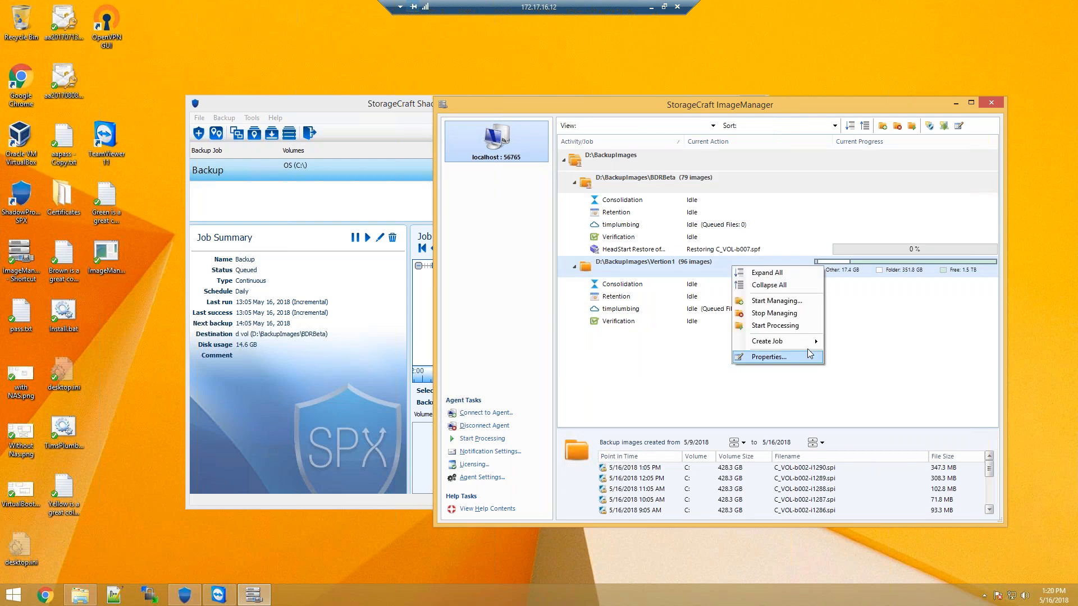
pyautogui.moveTo(811, 341)
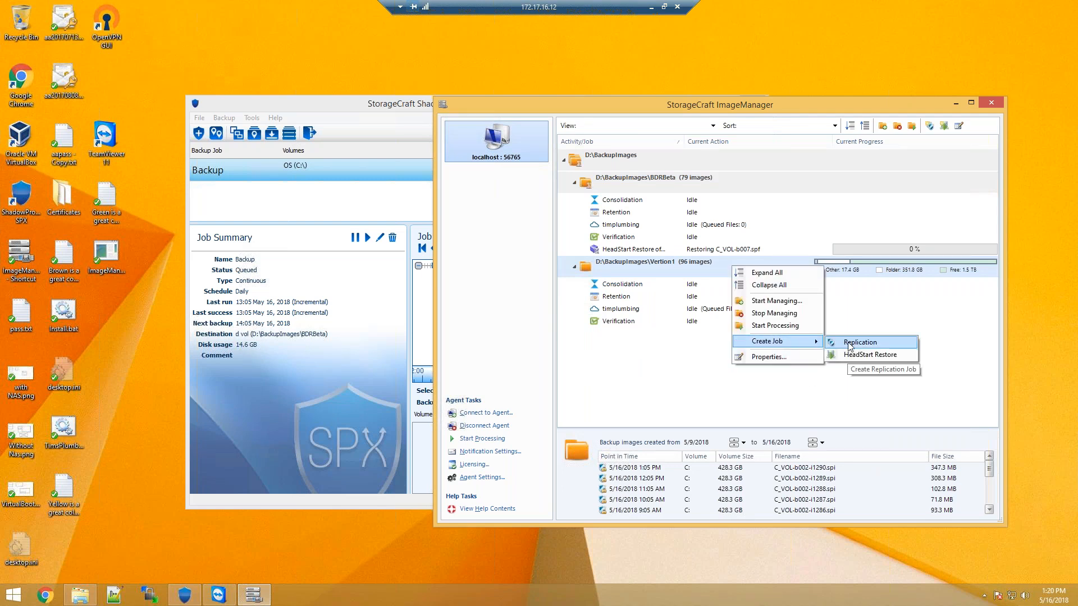
pyautogui.click(849, 343)
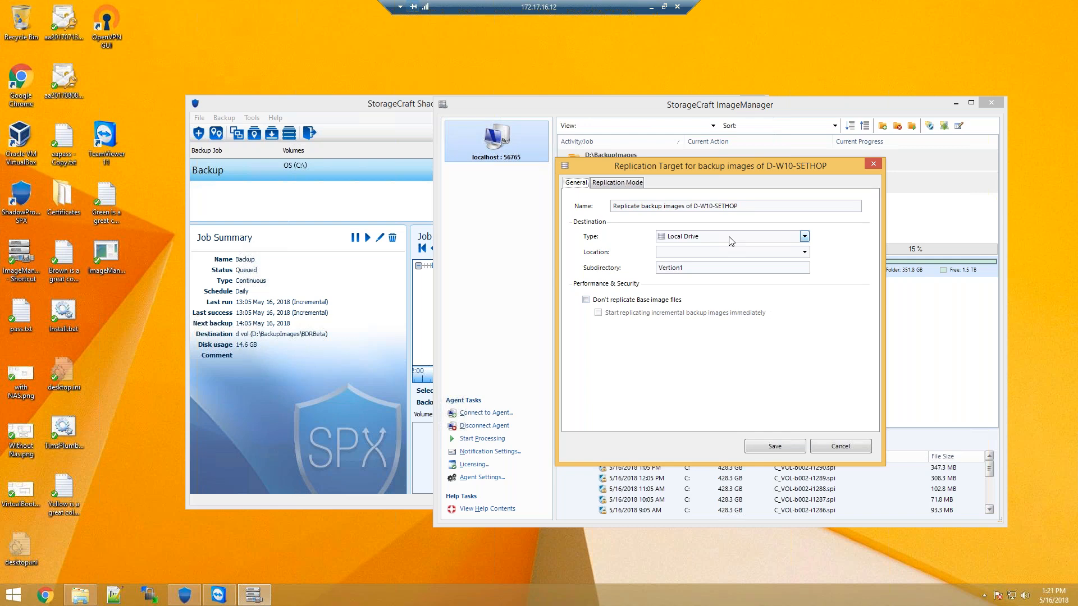
# Try Network Drive and intelligentFTP as the replication target's destination type
pyautogui.click(729, 238)
pyautogui.click(762, 258)
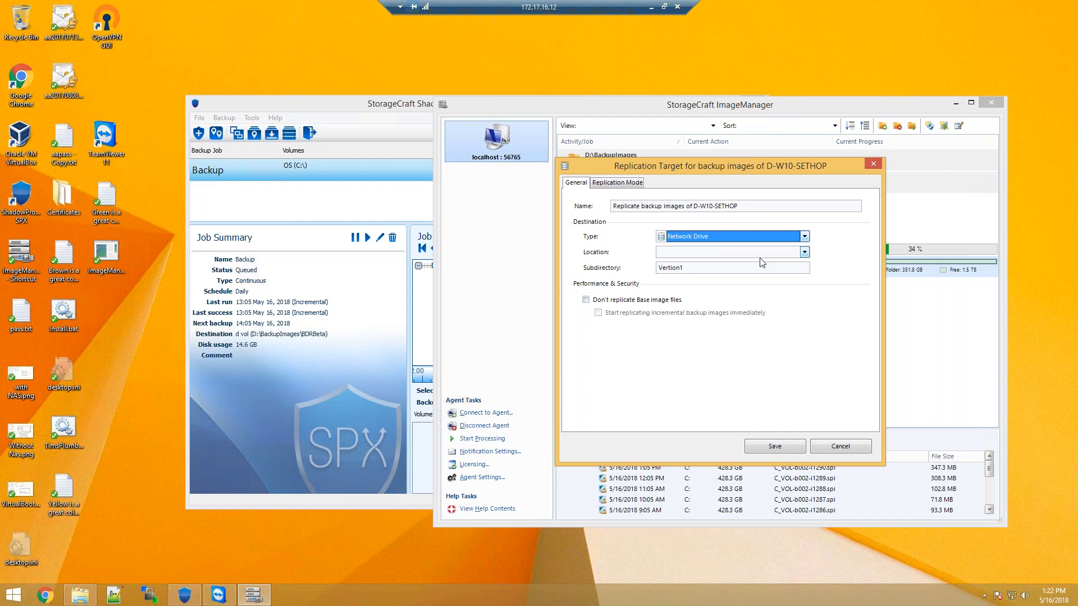
pyautogui.click(769, 237)
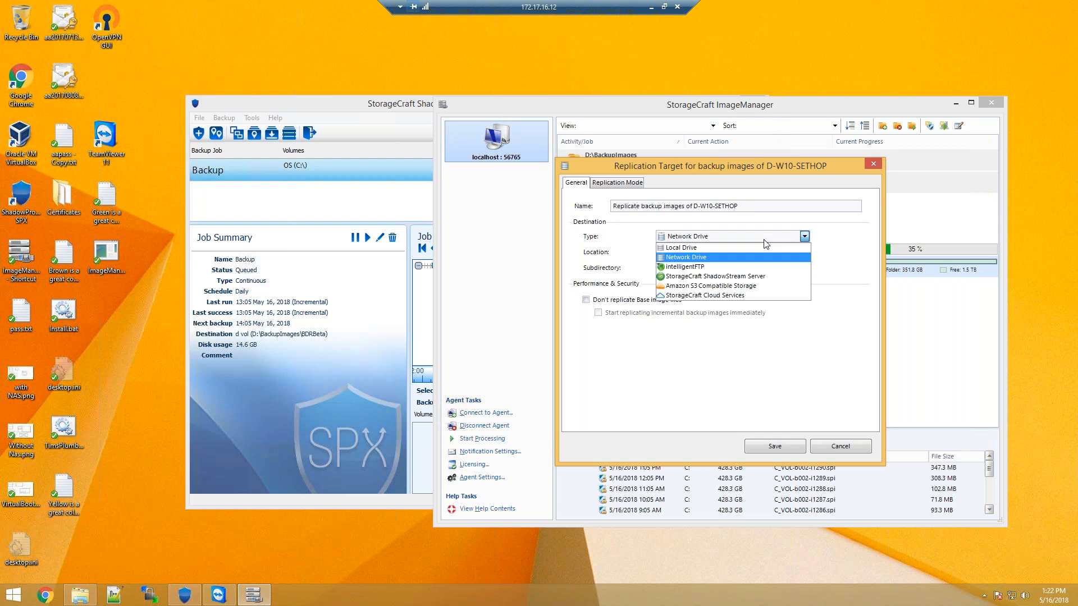
pyautogui.click(747, 266)
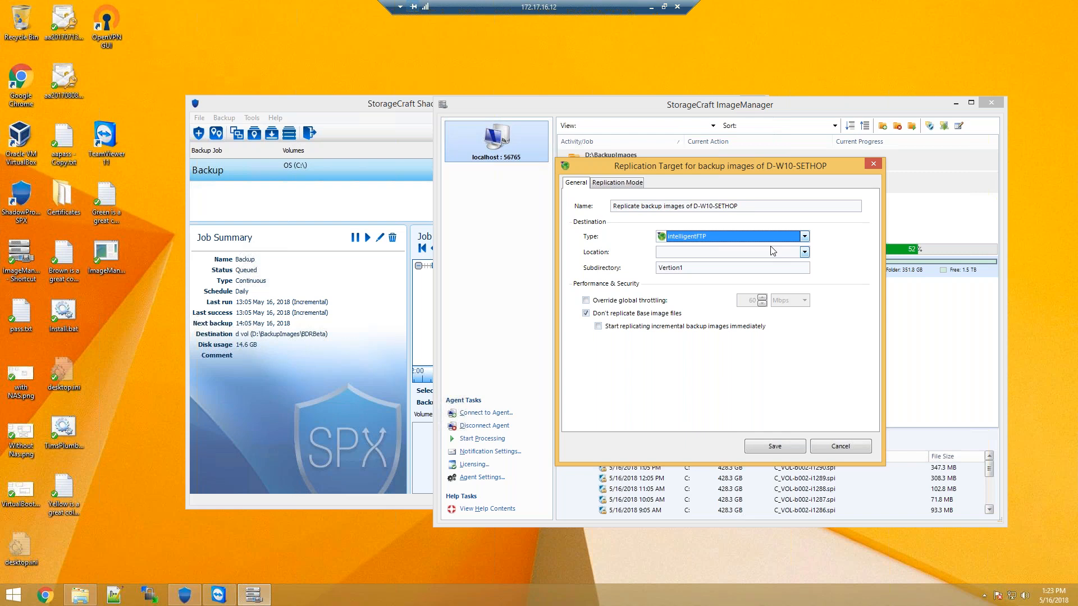
# Try StorageCraft ShadowStream Server as the destination type, with data stream encryption and compression enabled
pyautogui.click(781, 236)
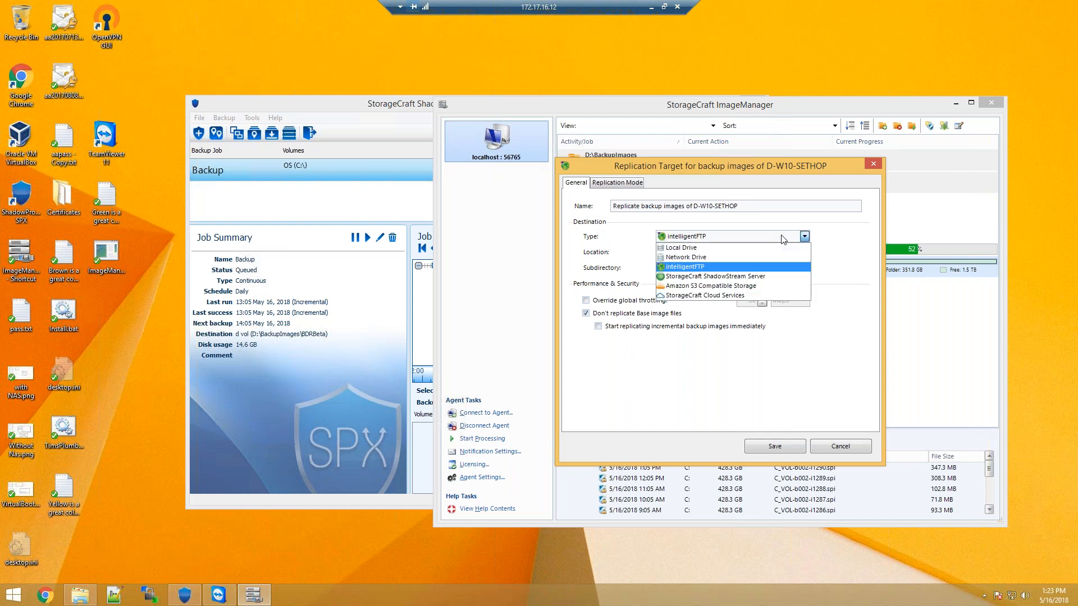
pyautogui.click(776, 277)
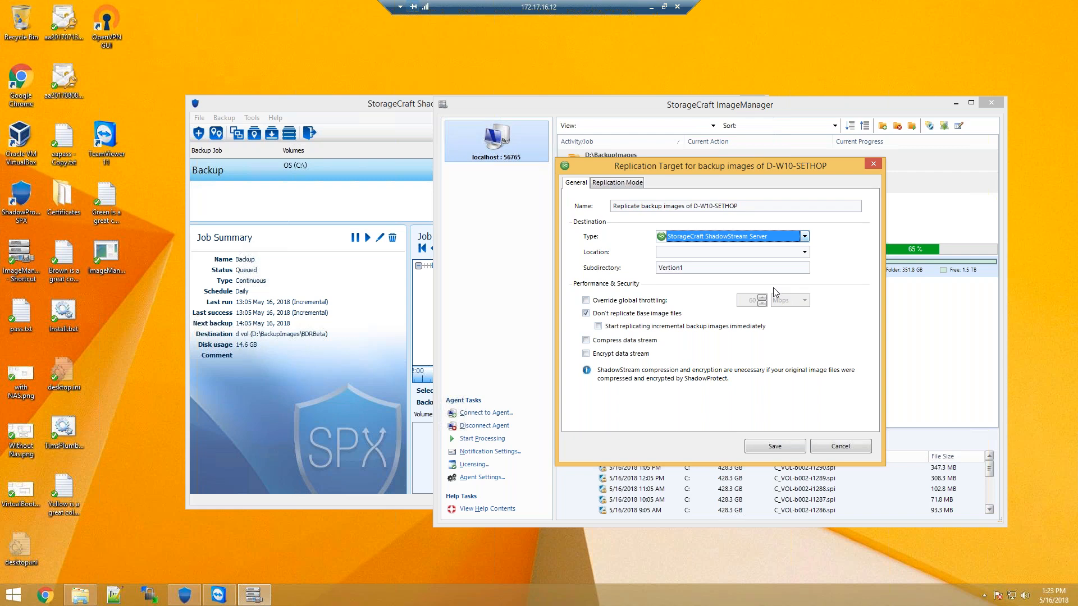
pyautogui.click(622, 354)
pyautogui.click(623, 340)
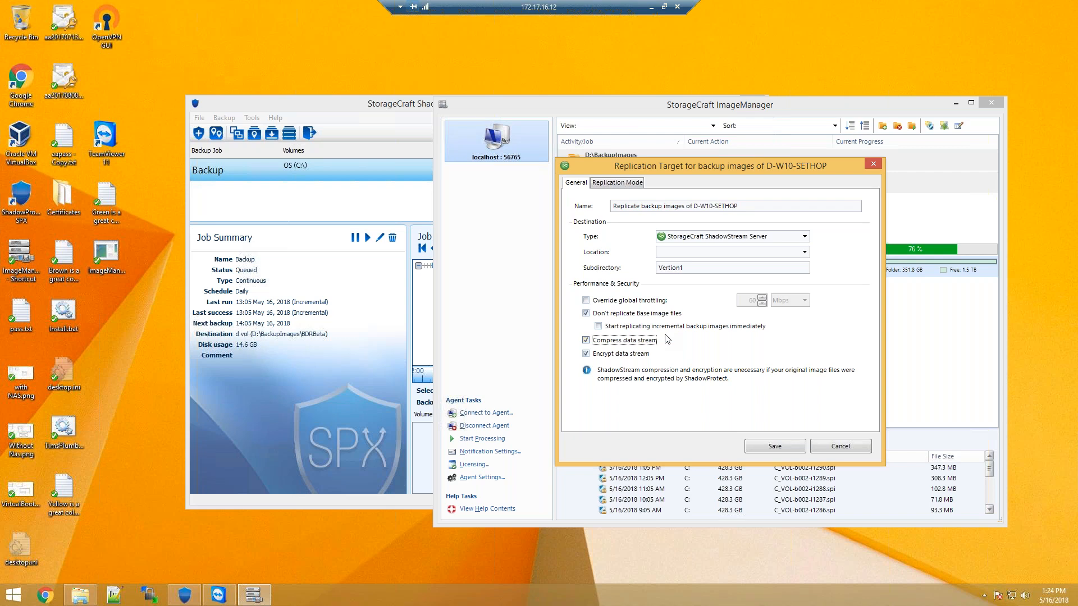
# Set the replication target's destination type to Amazon S3 Compatible Storage
pyautogui.click(780, 236)
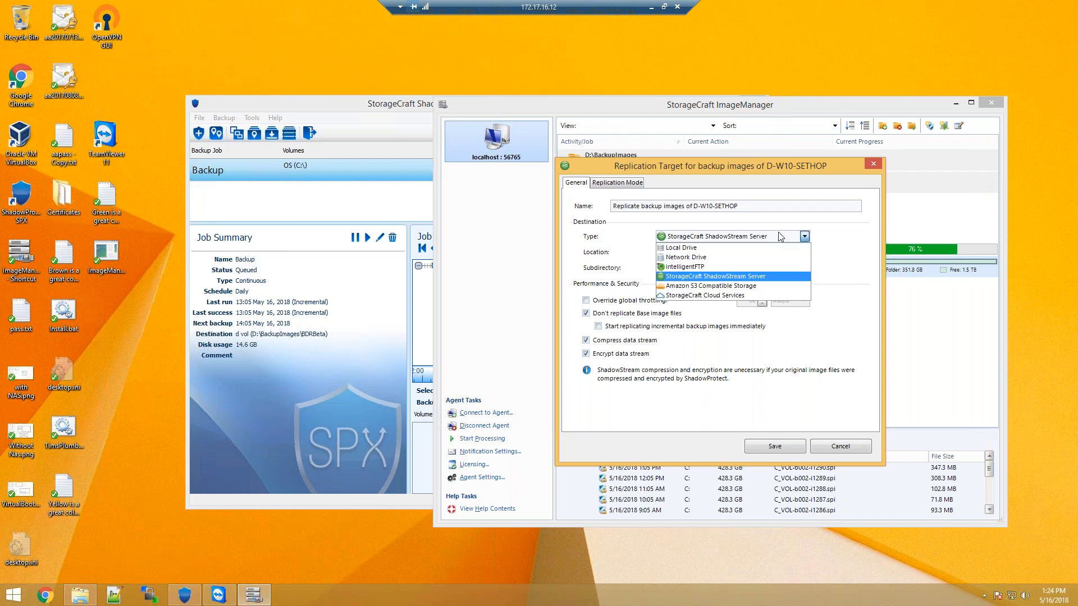
pyautogui.click(781, 236)
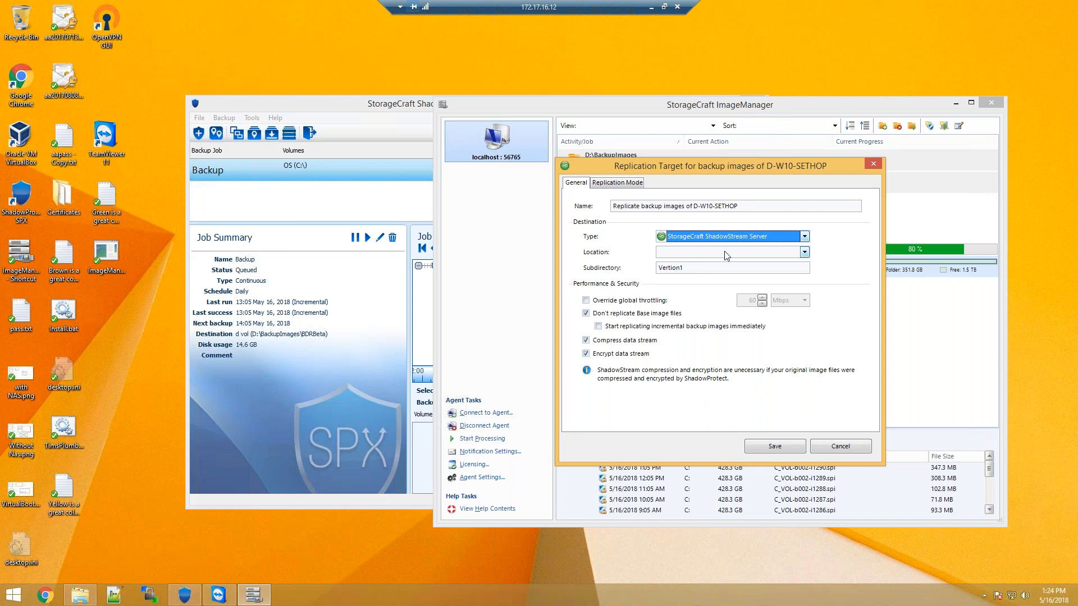
pyautogui.click(743, 236)
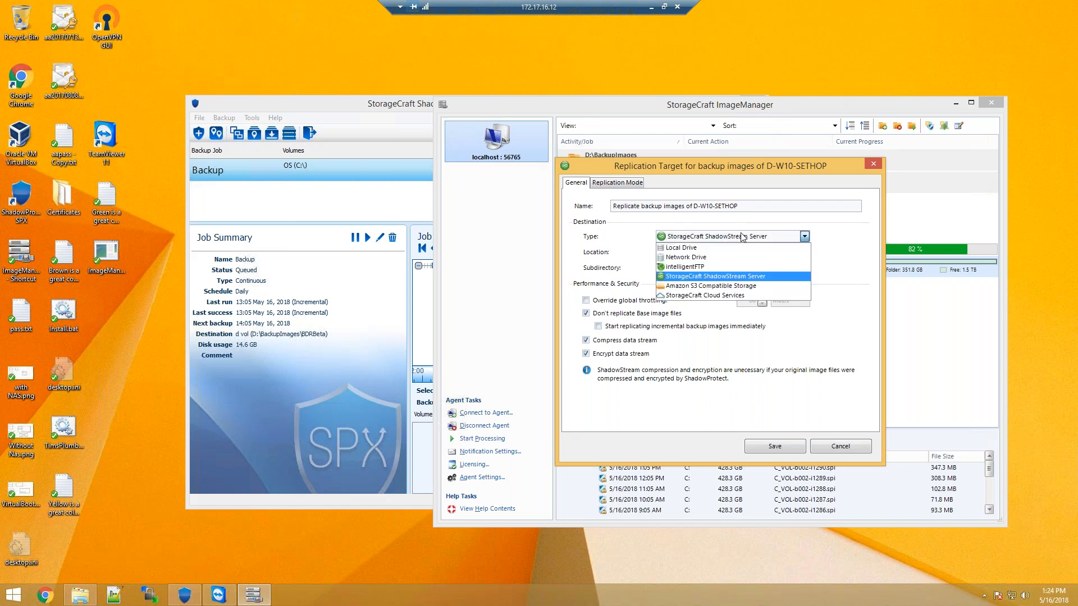
pyautogui.click(731, 285)
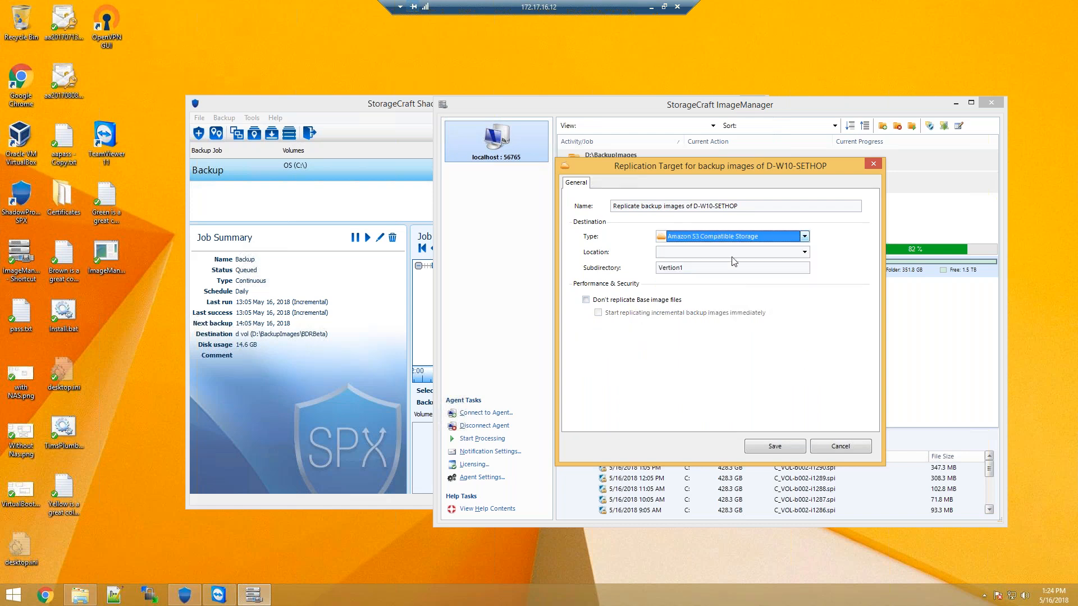
# Review the endpoint, bucket and authentication settings for a new Amazon S3 Compatible Storage location, and cancel it
pyautogui.click(732, 252)
pyautogui.click(730, 264)
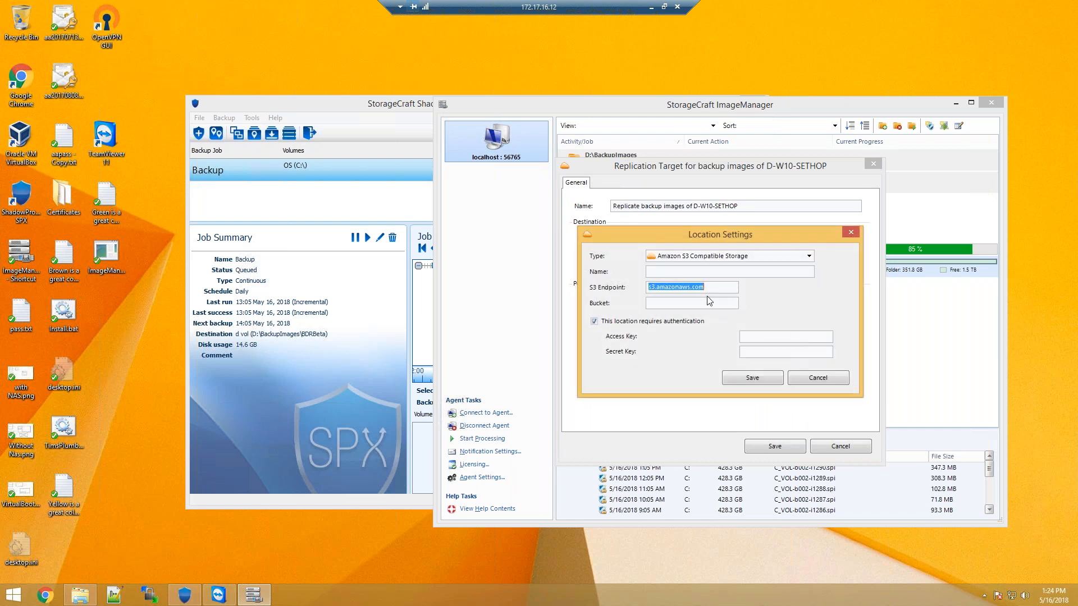
pyautogui.click(719, 304)
pyautogui.click(826, 381)
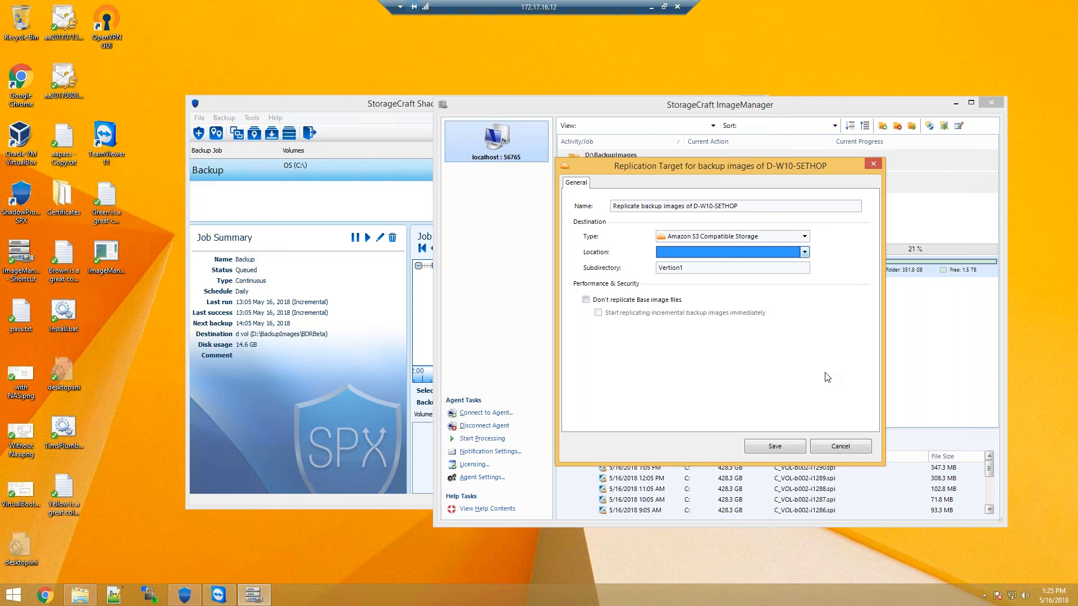
# Try StorageCraft Cloud Services as the destination type with the timplumbing location, waiting for a consolidated backup image file before replicating
pyautogui.click(762, 238)
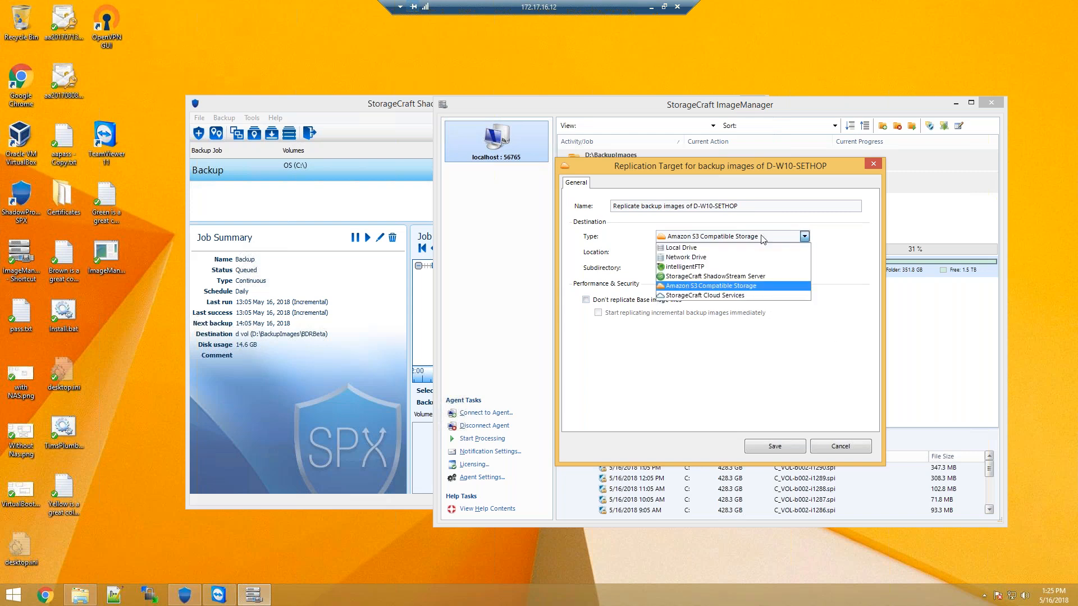
pyautogui.click(729, 295)
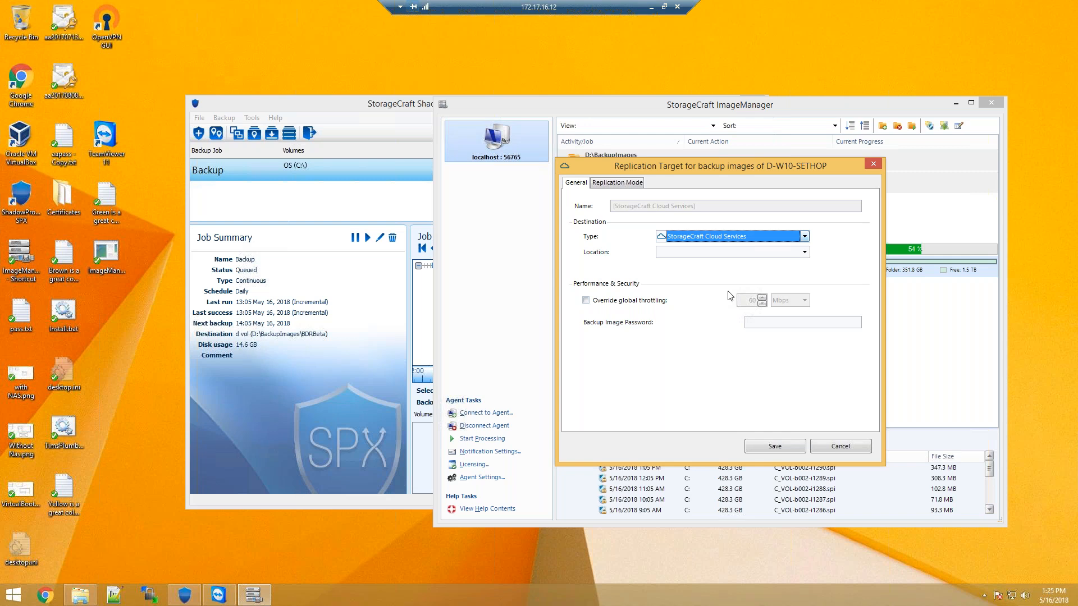
pyautogui.click(767, 252)
pyautogui.click(752, 263)
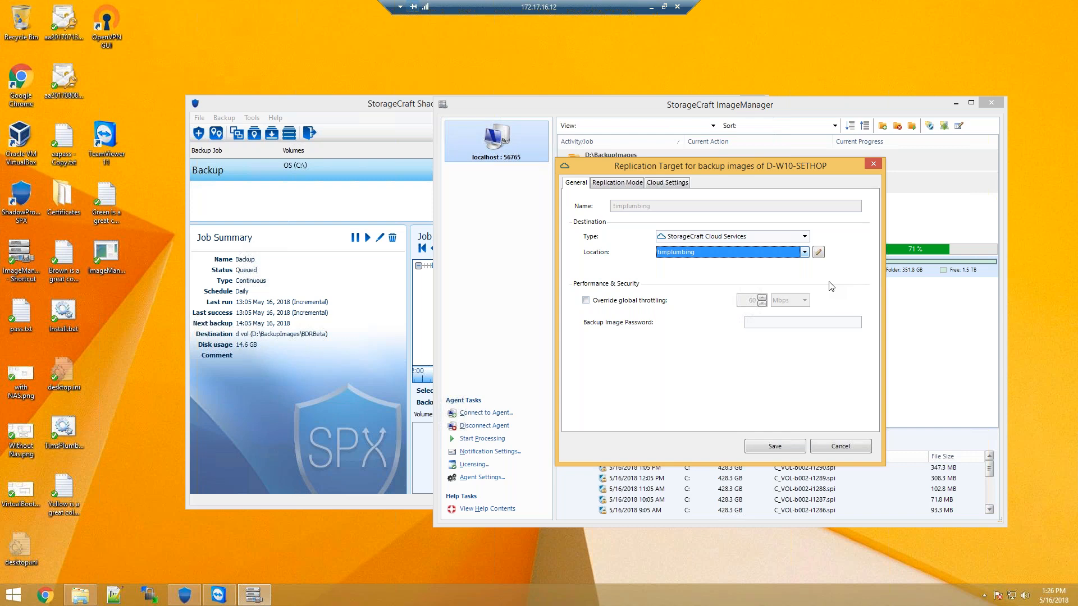
pyautogui.click(782, 322)
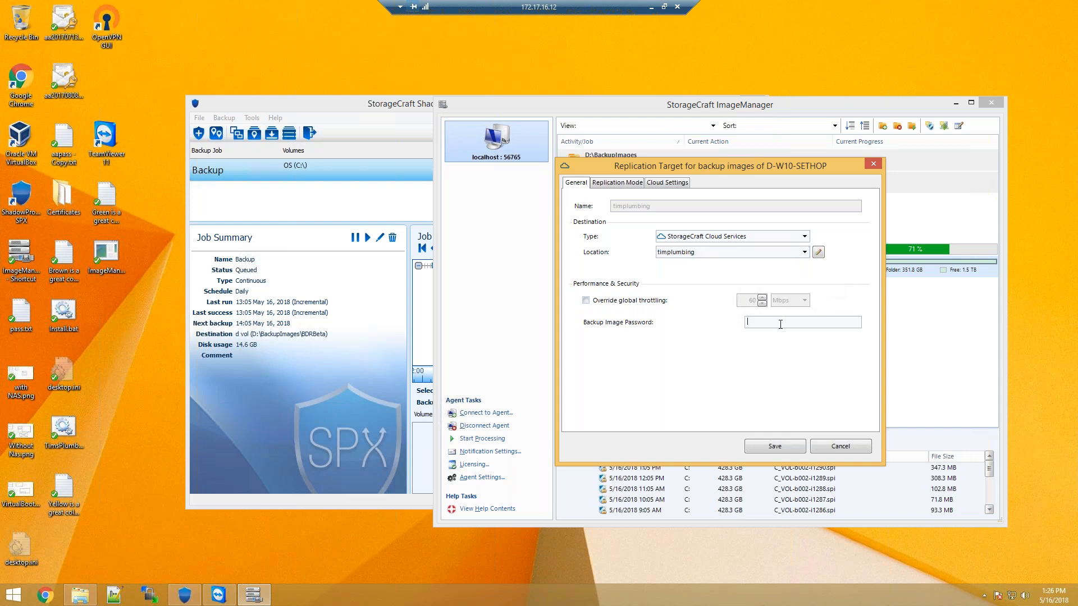
pyautogui.click(619, 185)
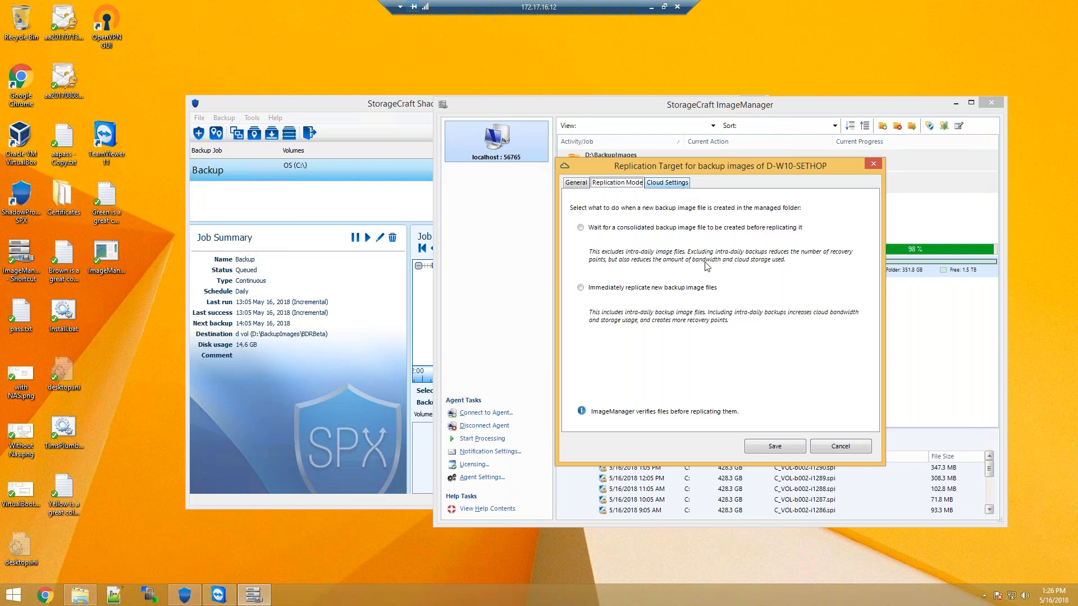
pyautogui.click(667, 229)
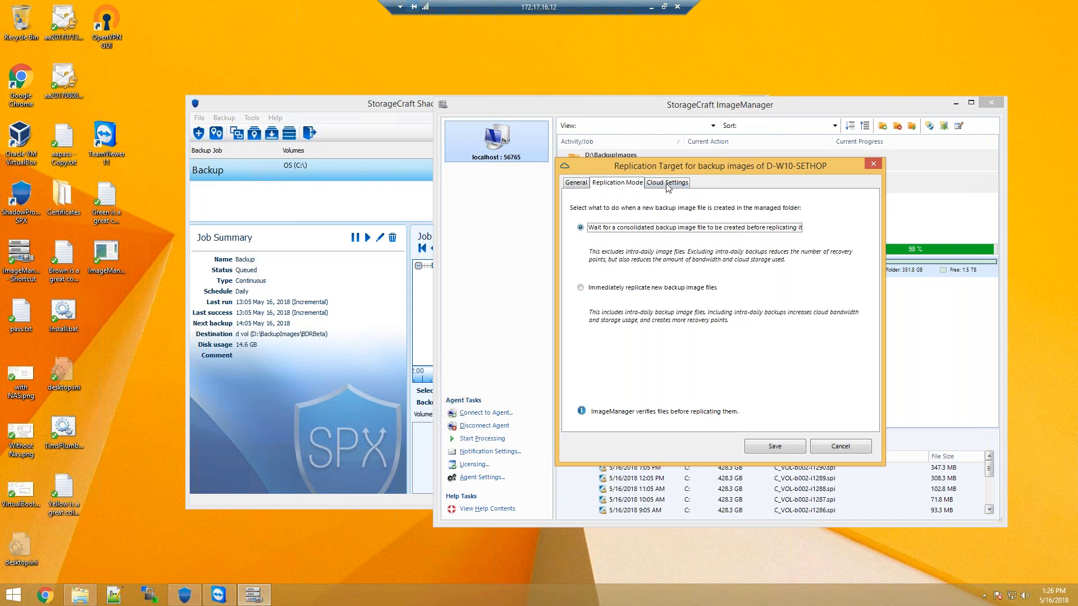
# Review the service levels offered in the cloud settings and discard the replication target
pyautogui.click(668, 183)
pyautogui.click(700, 205)
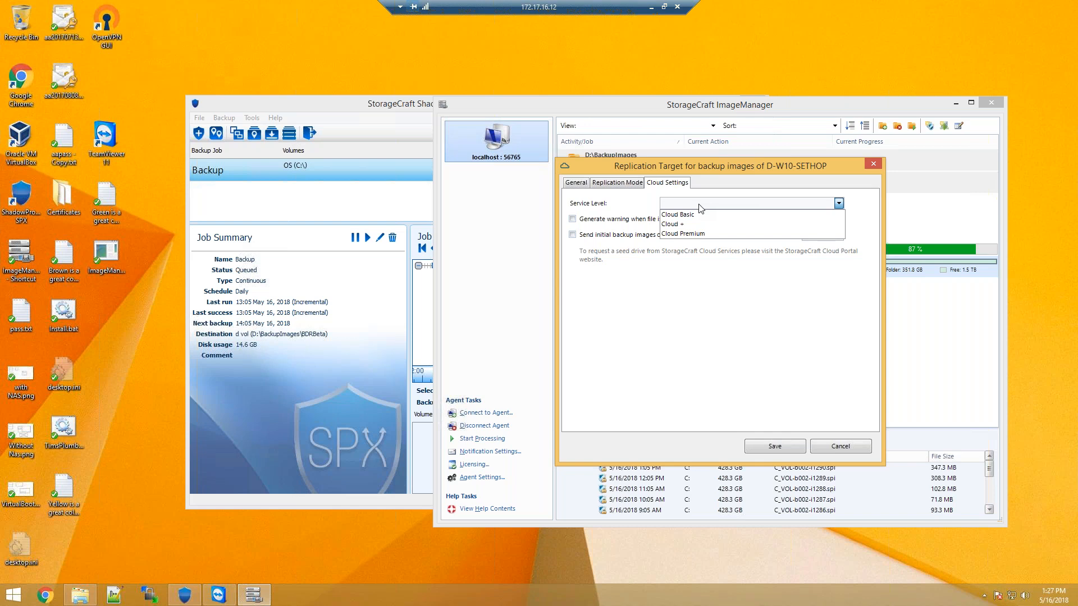
pyautogui.click(699, 204)
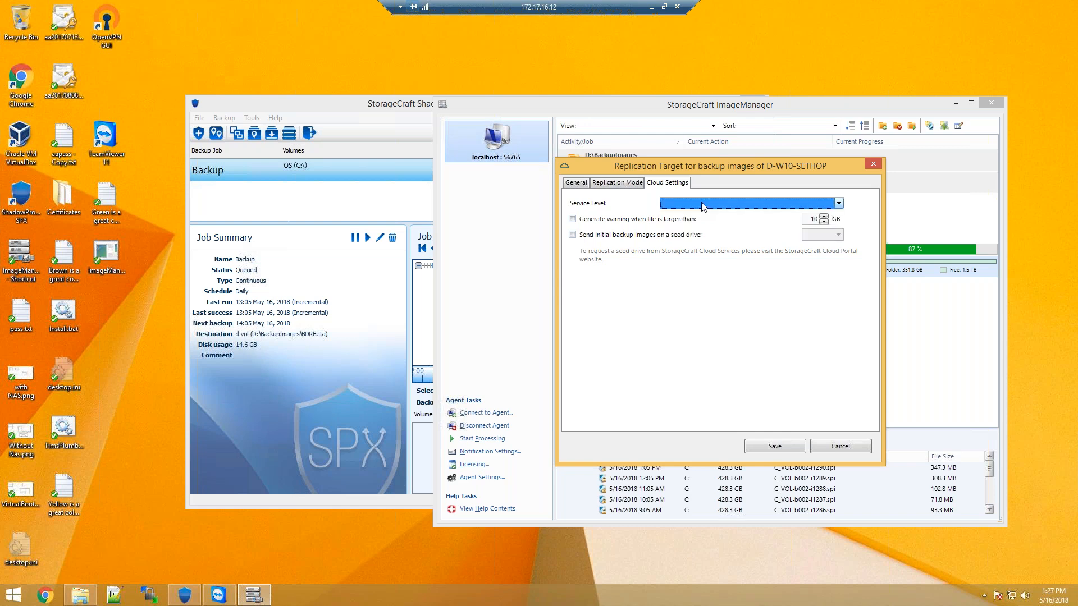
pyautogui.click(874, 162)
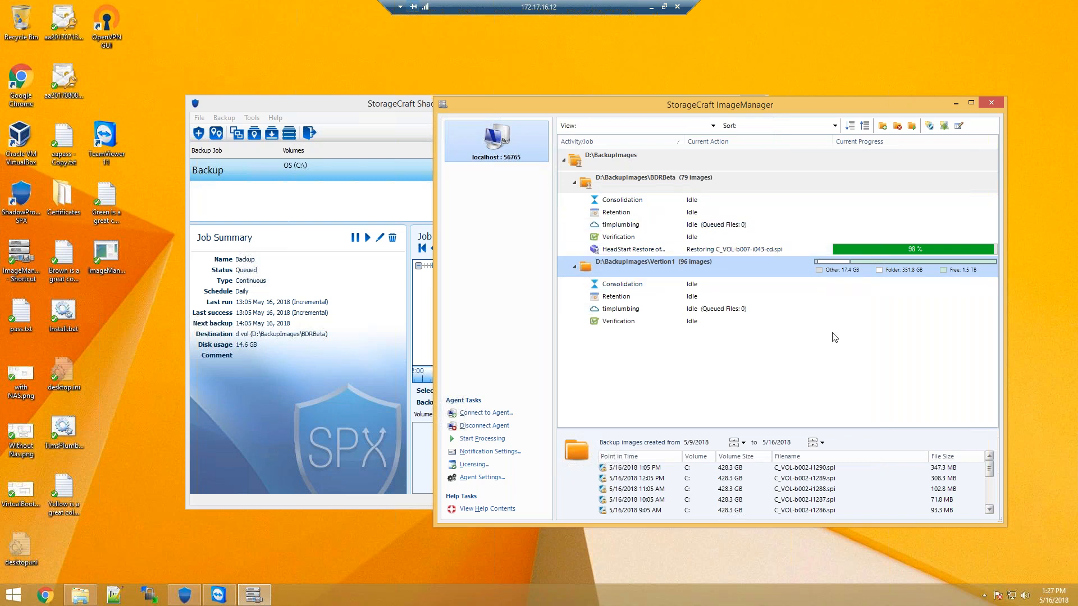
# Select the timplumbing replication job under D:\BackupImages\BDRBeta to view its details
pyautogui.click(320, 203)
pyautogui.click(885, 355)
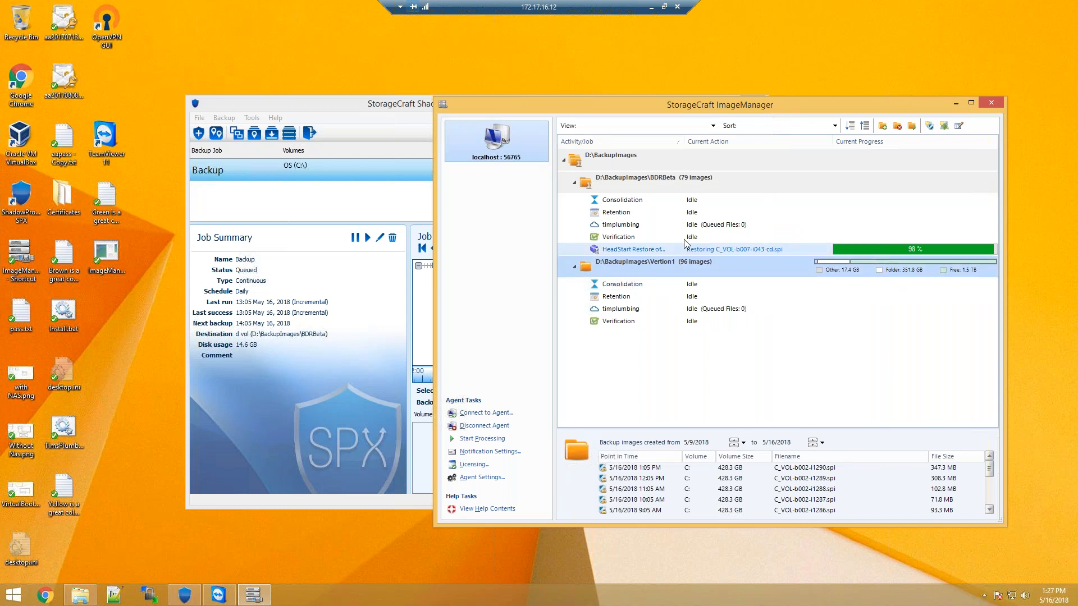
pyautogui.click(675, 224)
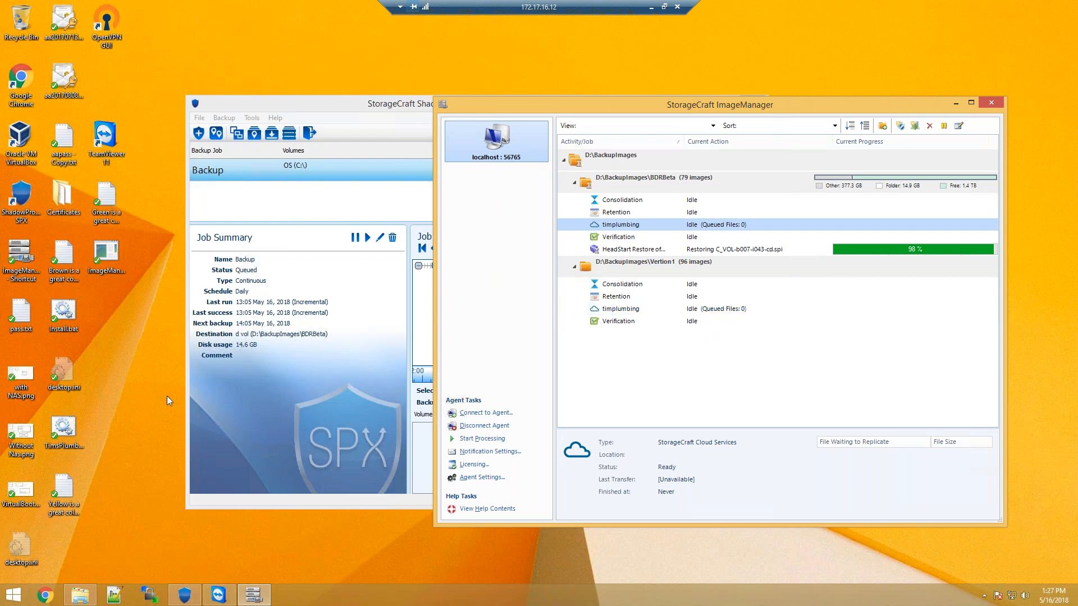
# Permanently delete with NAS.png, Without NAS.png and the VirtualBoot file from the desktop
pyautogui.click(21, 378)
pyautogui.keyDown('ctrl'); pyautogui.click(21, 434); pyautogui.keyUp('ctrl')
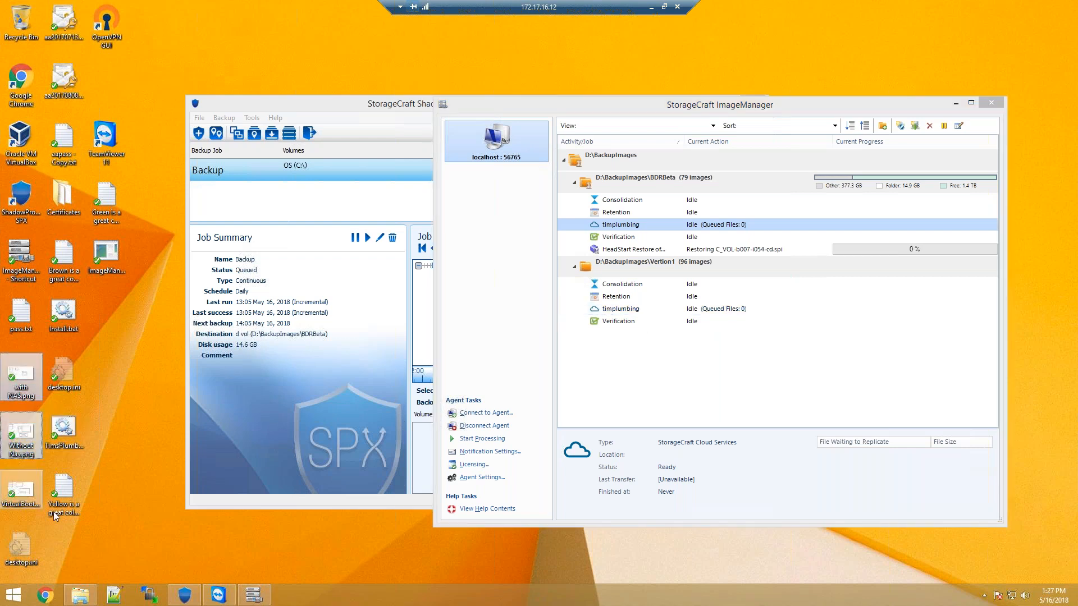
pyautogui.press('Delete')
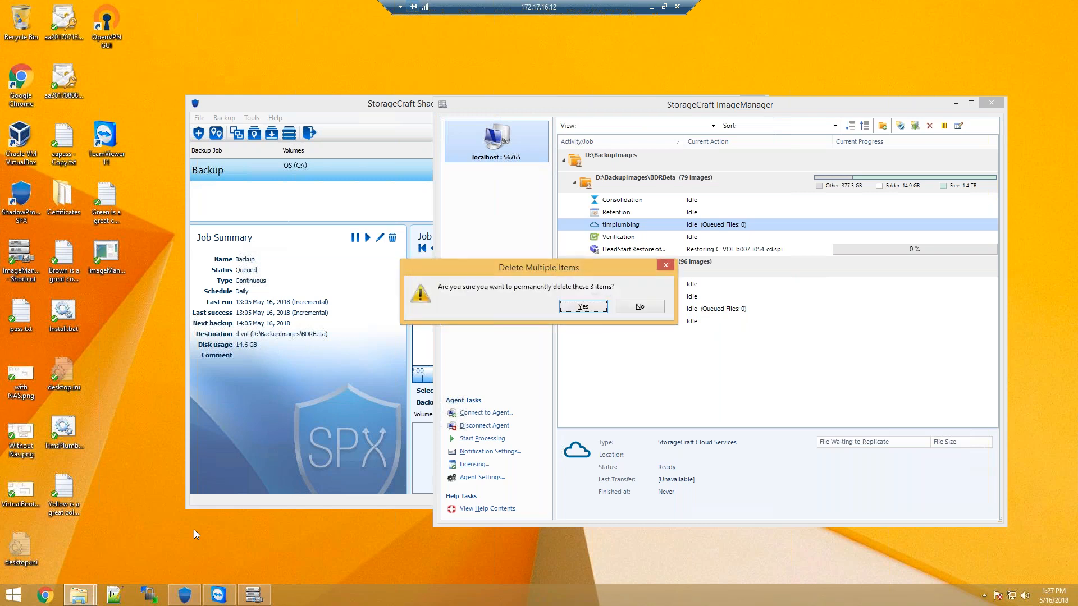
pyautogui.press('Return')
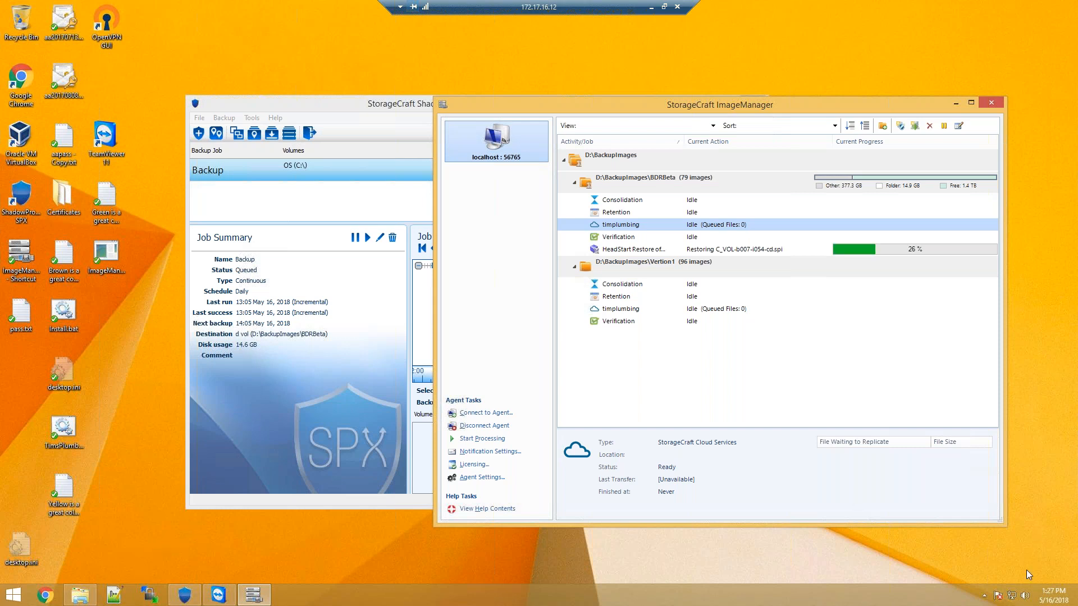
# Switch to File Explorer and open the D:\BackupImages\BDRBeta folder
pyautogui.click(1053, 595)
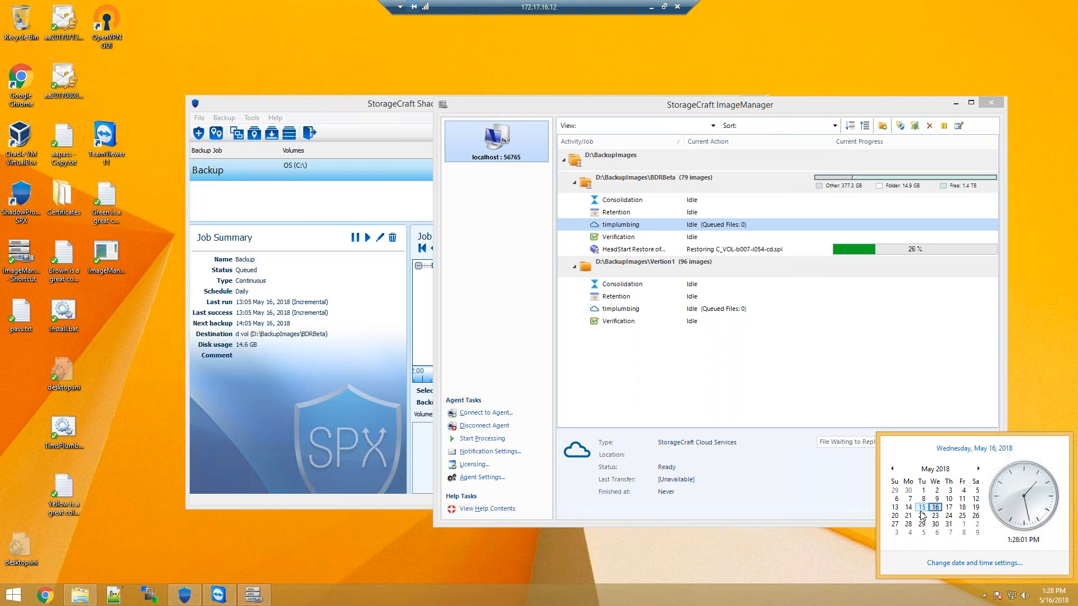
pyautogui.click(80, 595)
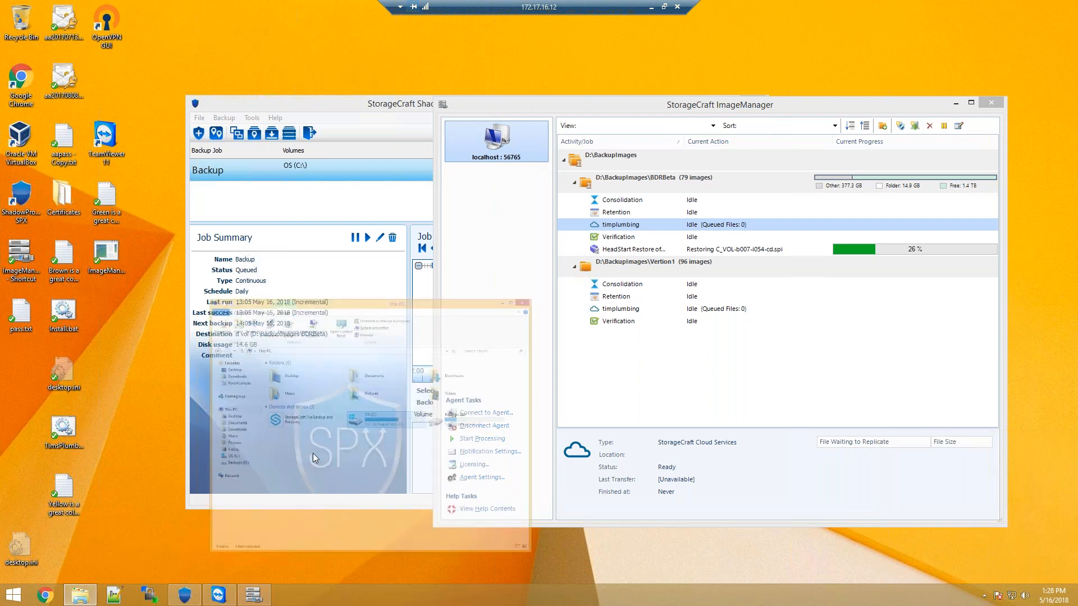
pyautogui.click(744, 288)
pyautogui.doubleClick(744, 287)
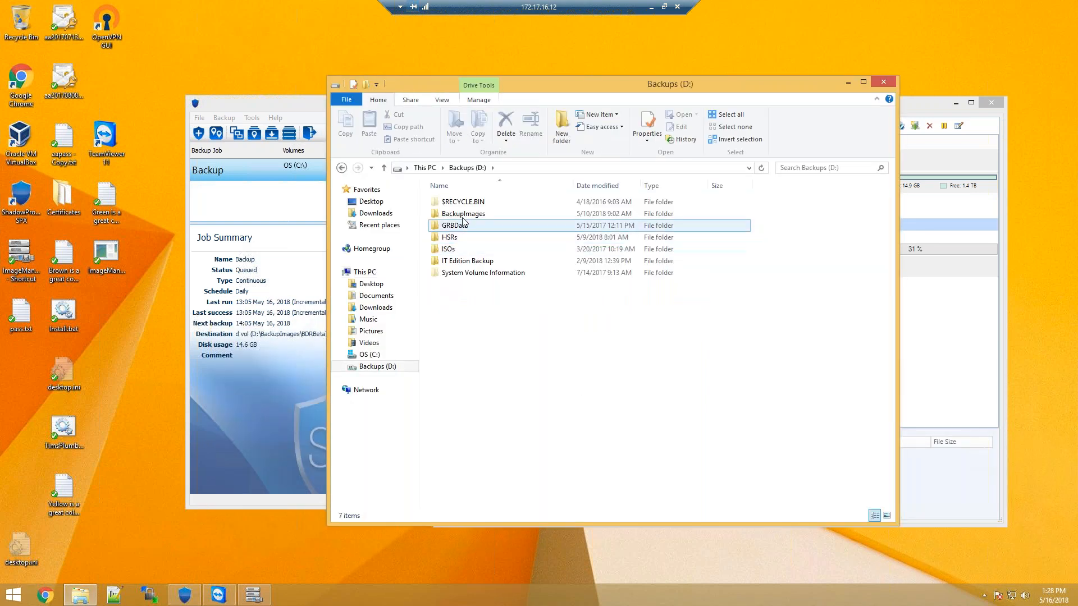
pyautogui.doubleClick(462, 224)
pyautogui.click(463, 203)
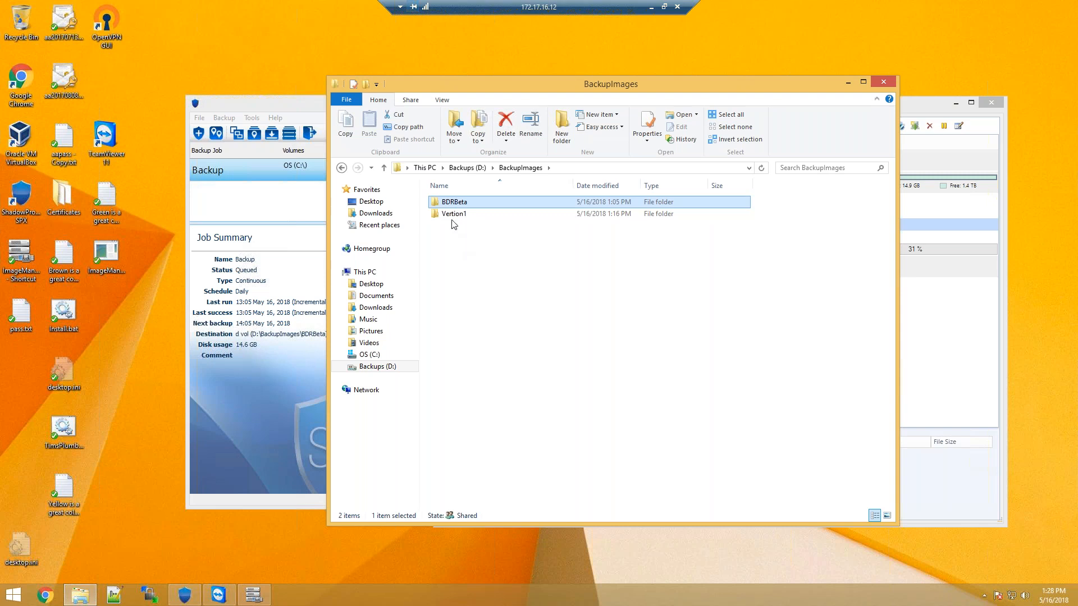
pyautogui.press('Return')
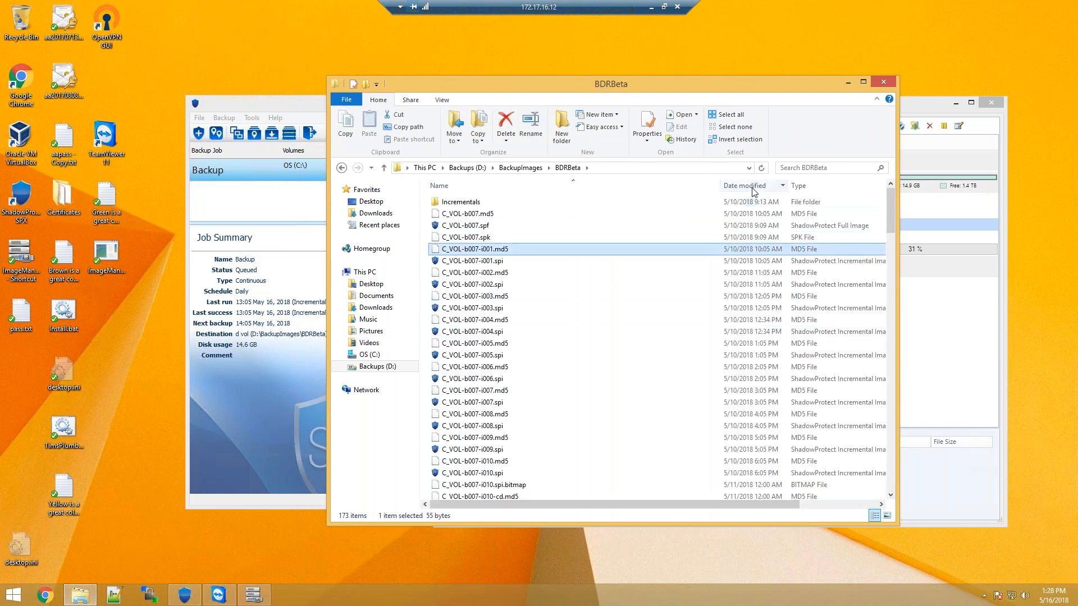
# Sort the BDRBeta backup files by date modified, oldest first, and go to the most recent ones
pyautogui.click(752, 186)
pyautogui.click(752, 186)
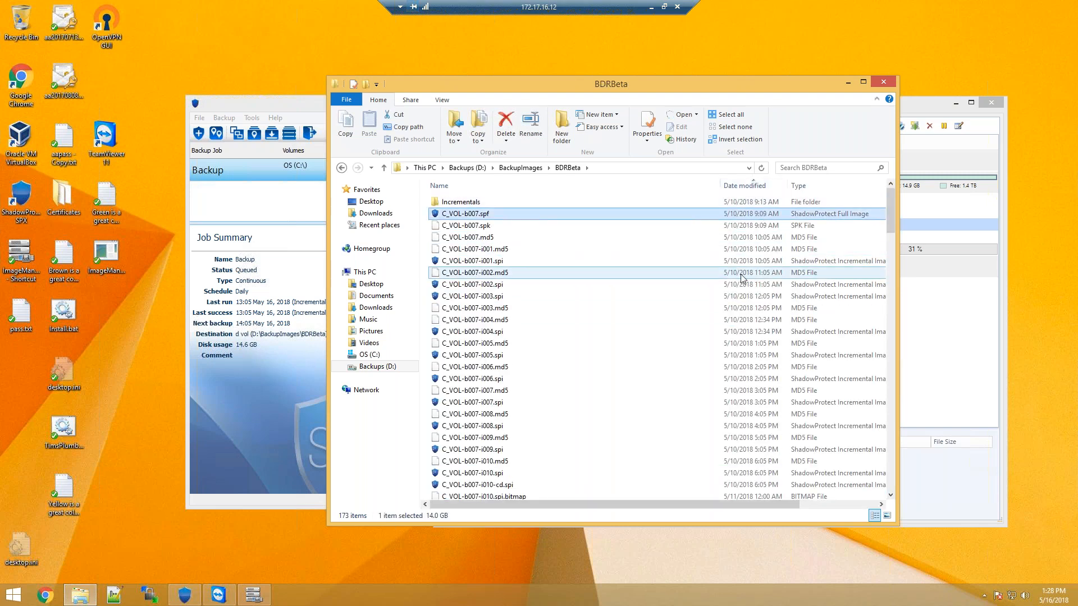
pyautogui.press('End')
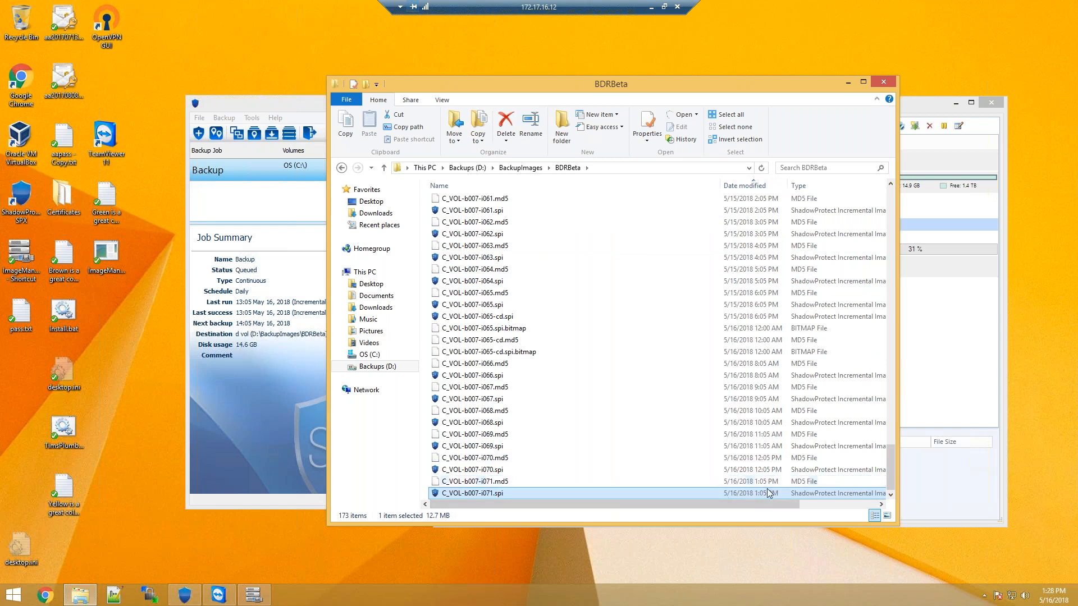
# Mount the consolidated daily image C_VOL-b007-i065-cd.spi as a drive, entering the backup image password
pyautogui.click(752, 317)
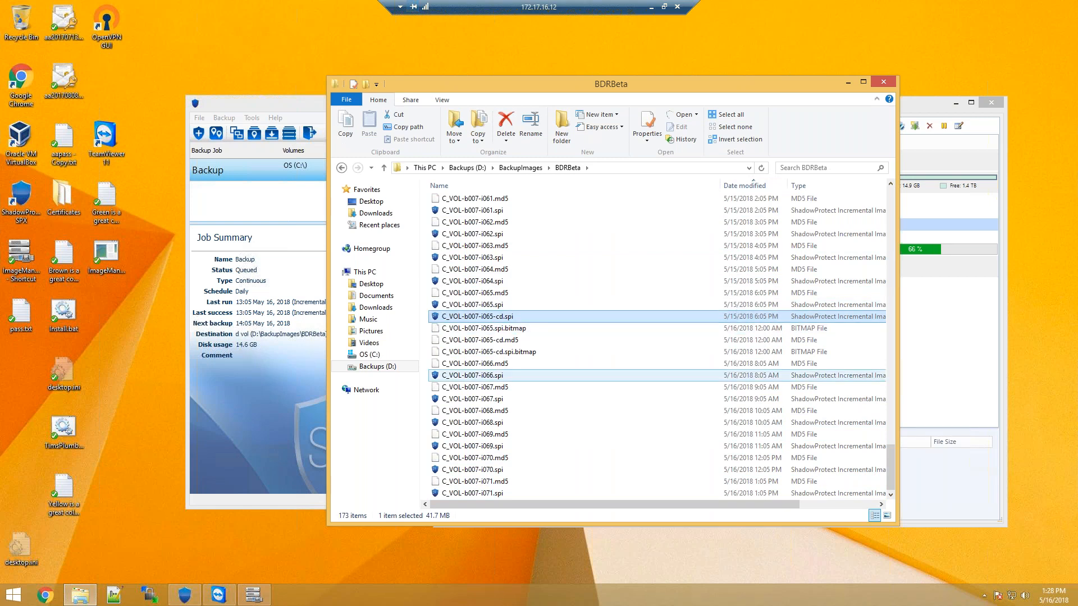
pyautogui.press('Return')
pyautogui.write('**********')
pyautogui.press('Return')
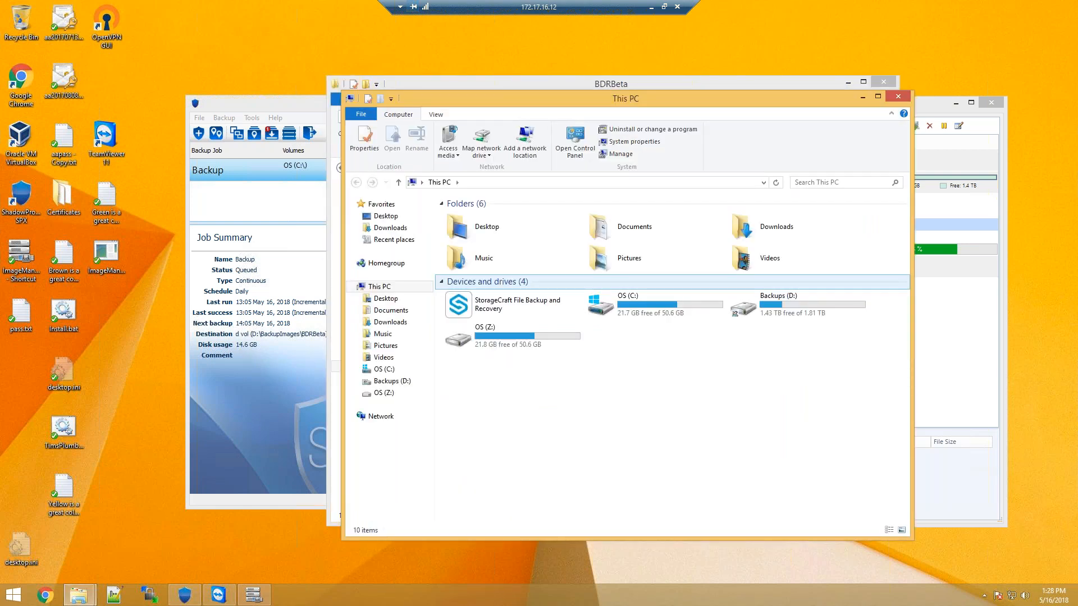
# Look through the contents of the original OS (C:) drive and go back to This PC
pyautogui.click(671, 315)
pyautogui.click(550, 339)
pyautogui.click(622, 323)
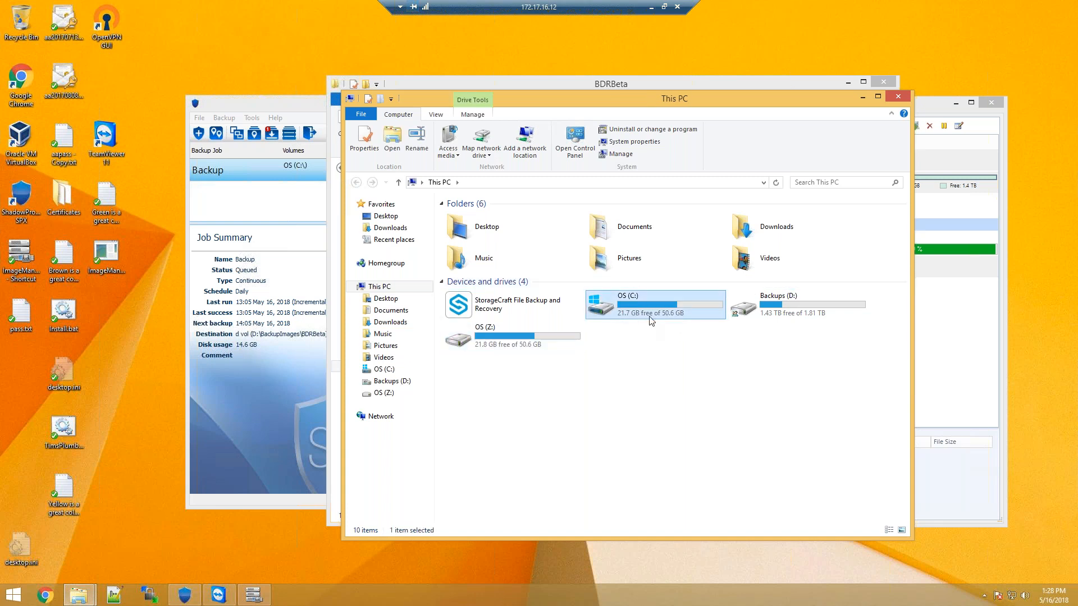
pyautogui.doubleClick(652, 313)
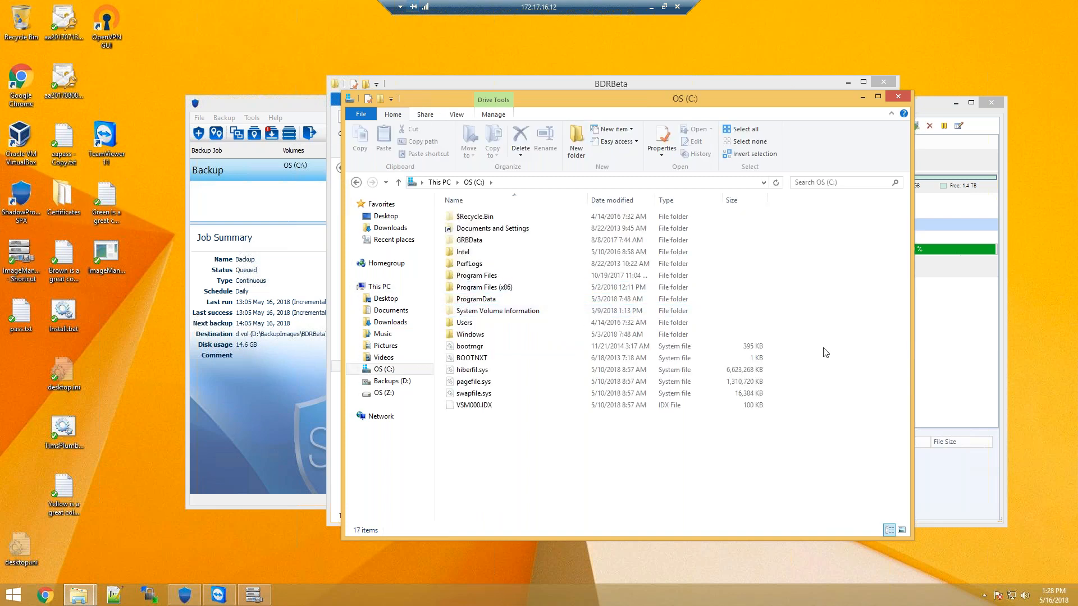
pyautogui.hotkey('alt', 'Left')
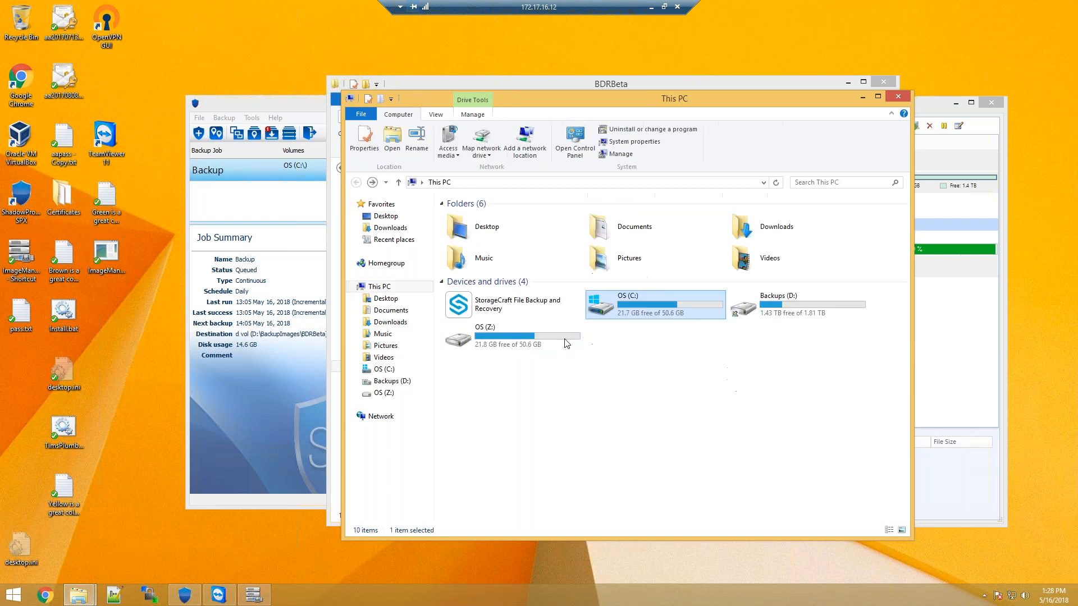
# Open the mounted OS (Z:) drive and browse to the atlanta folder inside Users
pyautogui.click(537, 346)
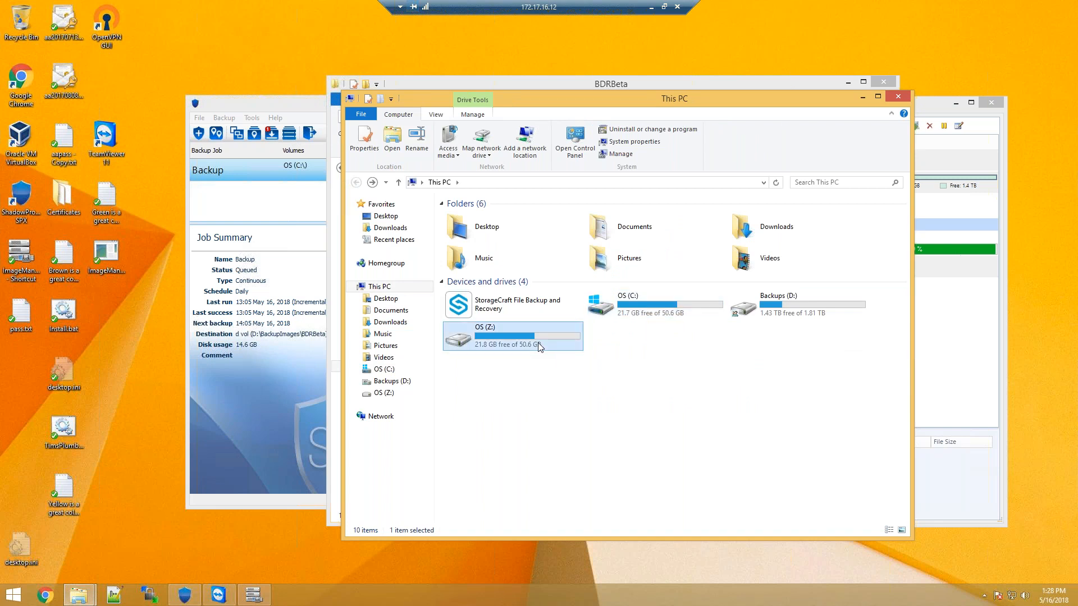
pyautogui.doubleClick(538, 342)
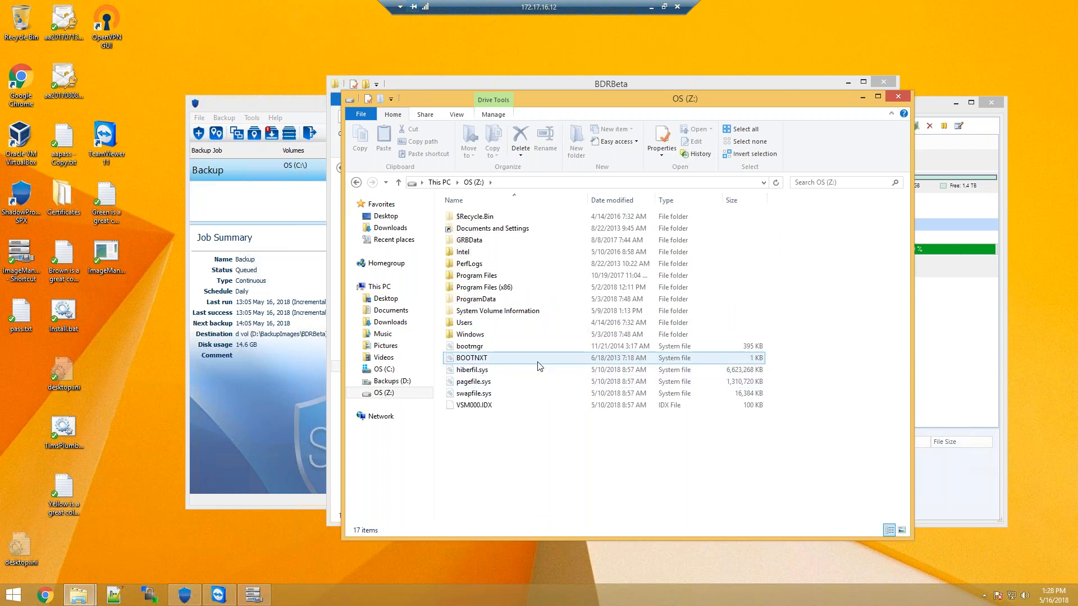
pyautogui.click(493, 322)
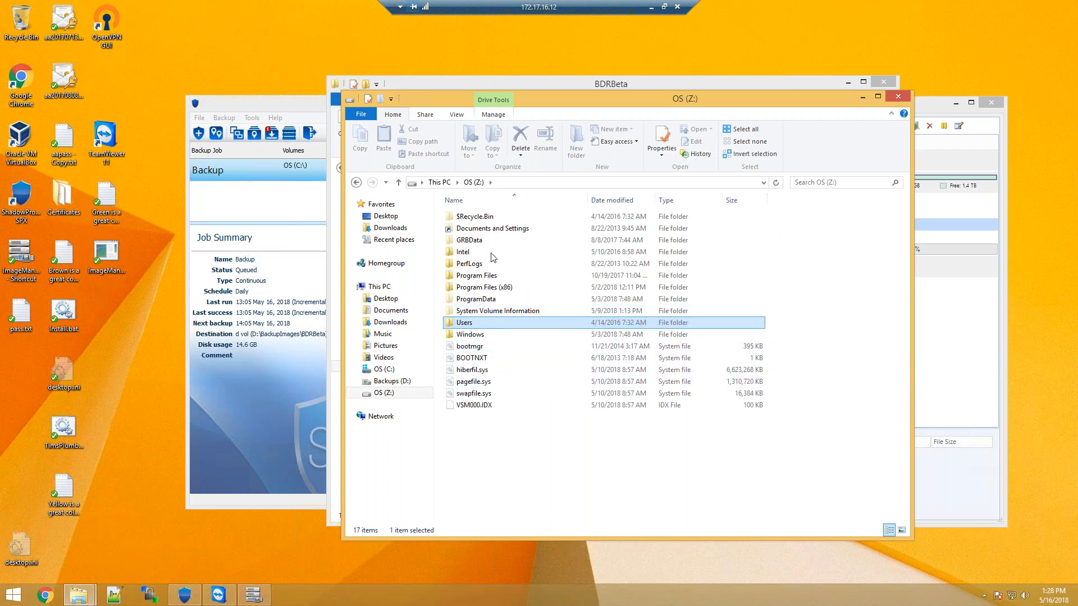
pyautogui.press('Return')
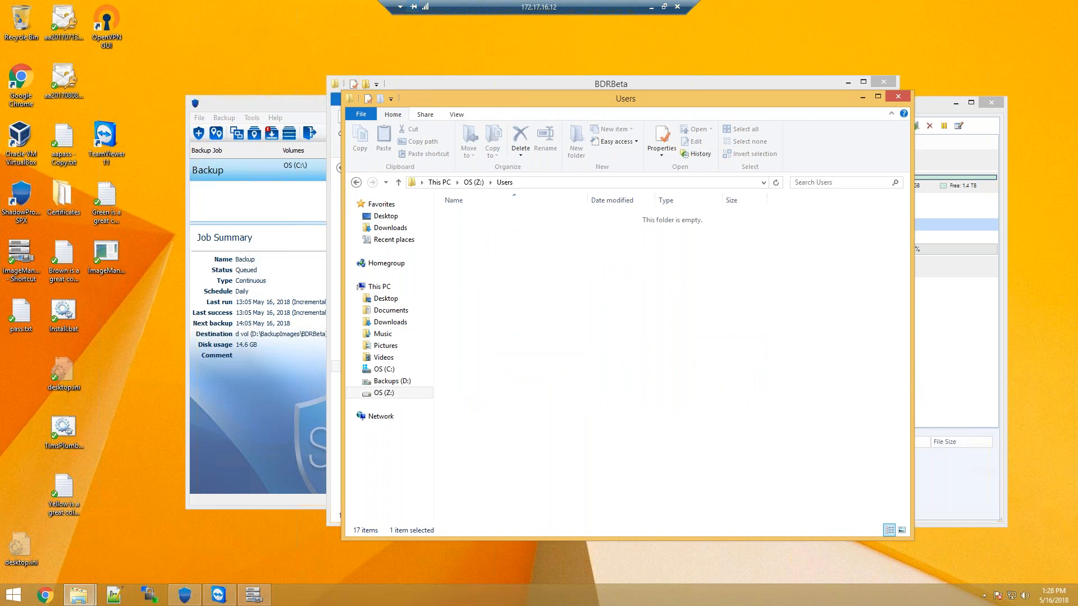
pyautogui.doubleClick(466, 229)
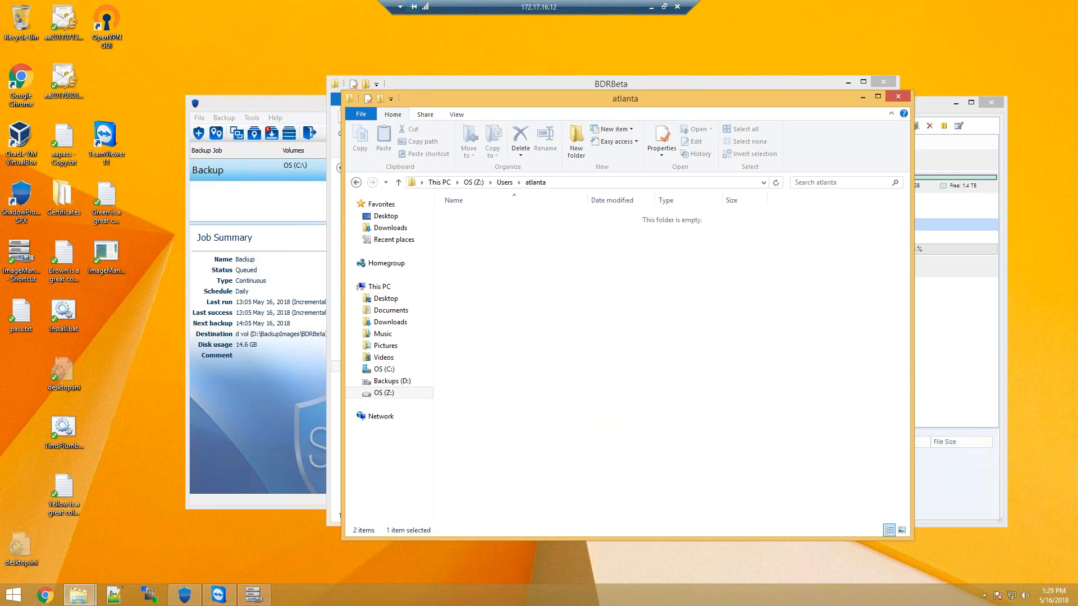
# Disable the HeadStart Restore job under D:\BackupImages\BDRBeta and return to the BDRBeta folder window
pyautogui.rightClick(949, 252)
pyautogui.click(998, 327)
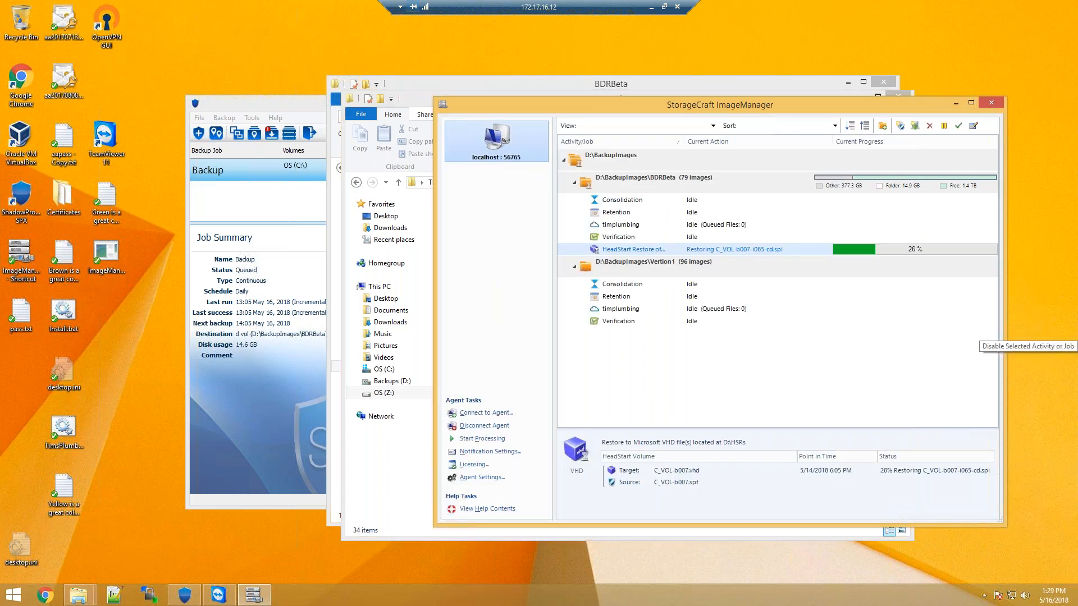
pyautogui.click(645, 83)
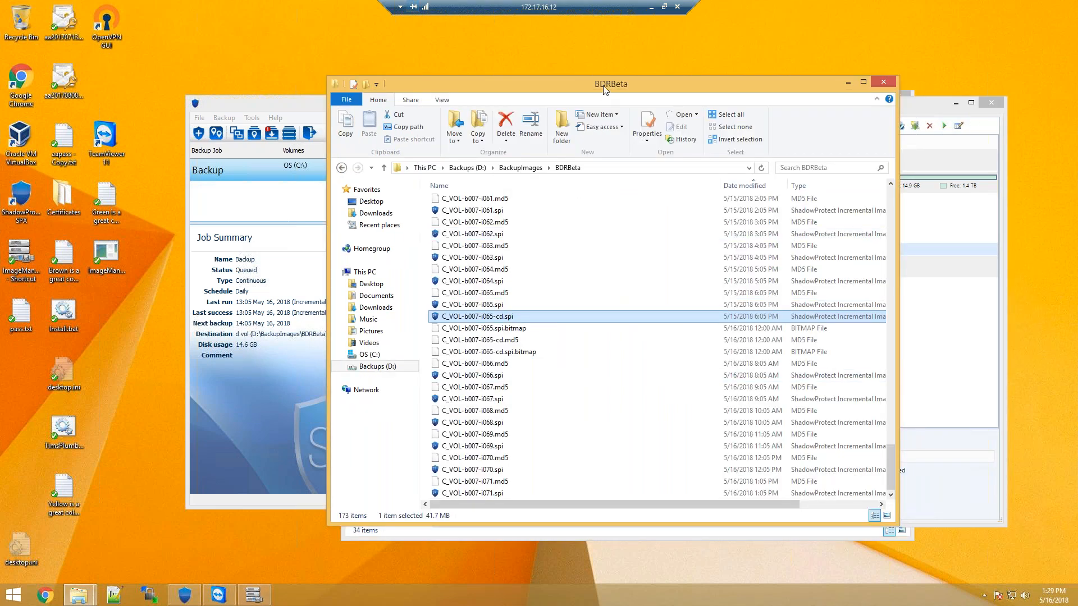
# Bring the mounted drive's window forward and open the Desktop folder inside Z:\Users\atlanta
pyautogui.moveTo(603, 85); pyautogui.dragTo(702, 82)
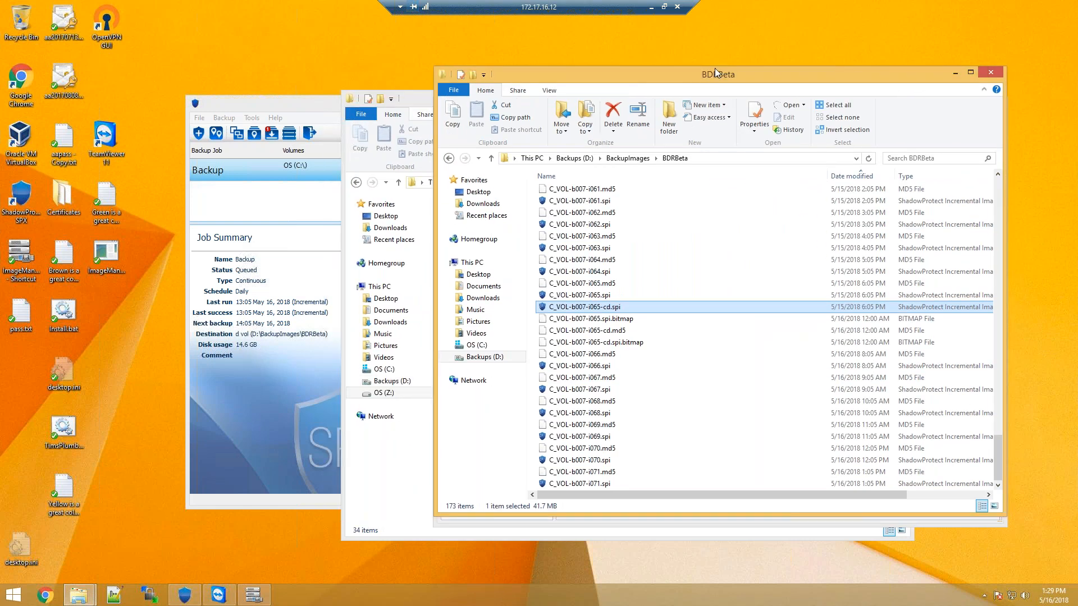
pyautogui.moveTo(715, 69); pyautogui.dragTo(720, 60)
pyautogui.click(411, 274)
pyautogui.click(605, 240)
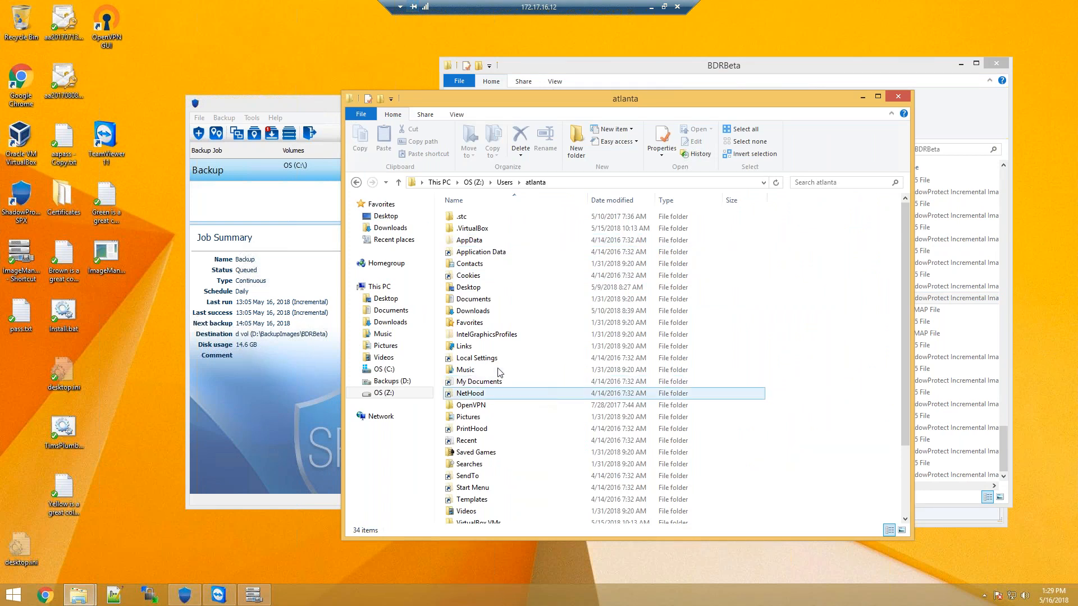
pyautogui.click(540, 313)
pyautogui.doubleClick(502, 288)
# Copy VirtualBoot.png, with NAS.png and Without Nas.png from the mounted backup's Desktop folder to the local desktop
pyautogui.click(544, 333)
pyautogui.click(487, 357)
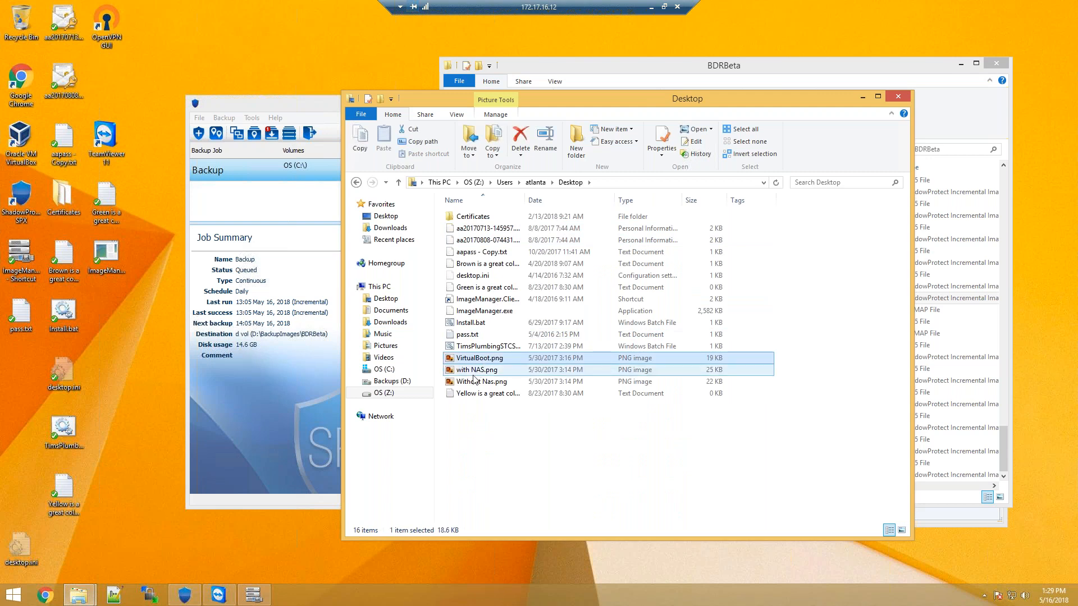
pyautogui.keyDown('shift'); pyautogui.click(474, 381); pyautogui.keyUp('shift')
pyautogui.moveTo(474, 381); pyautogui.dragTo(2, 396)
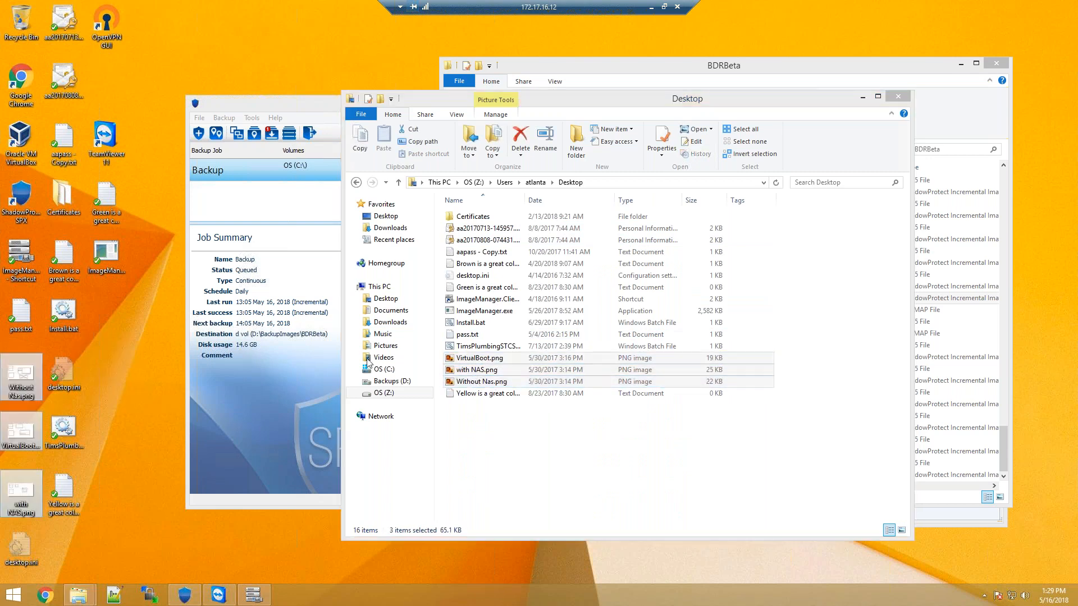
# Dismount the OS (Z:) backup drive with StorageCraft Quick Dismount and close the This PC window
pyautogui.click(439, 182)
pyautogui.rightClick(554, 336)
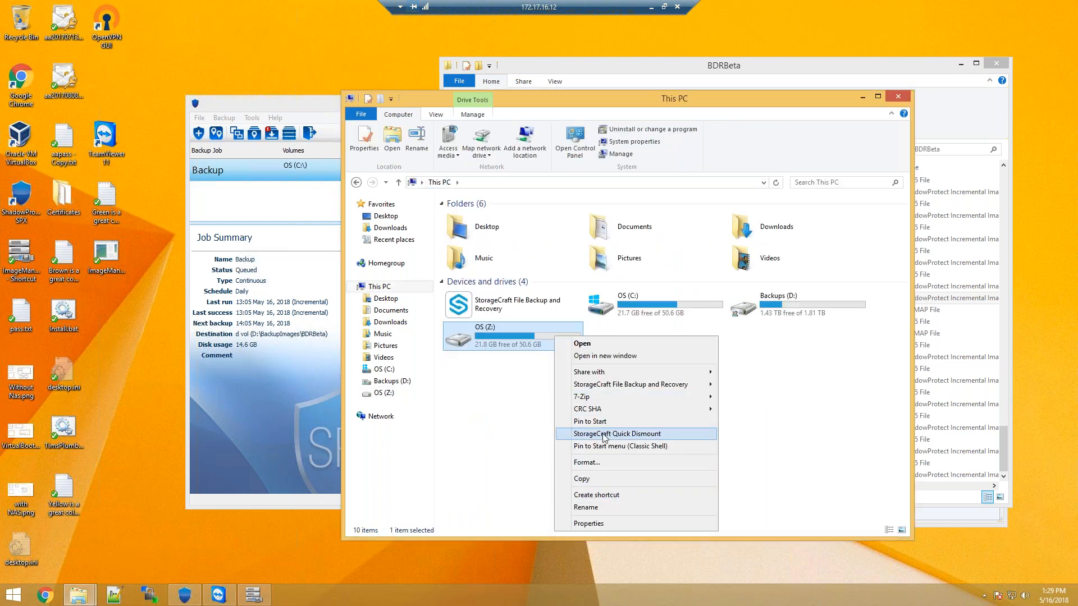
pyautogui.click(604, 436)
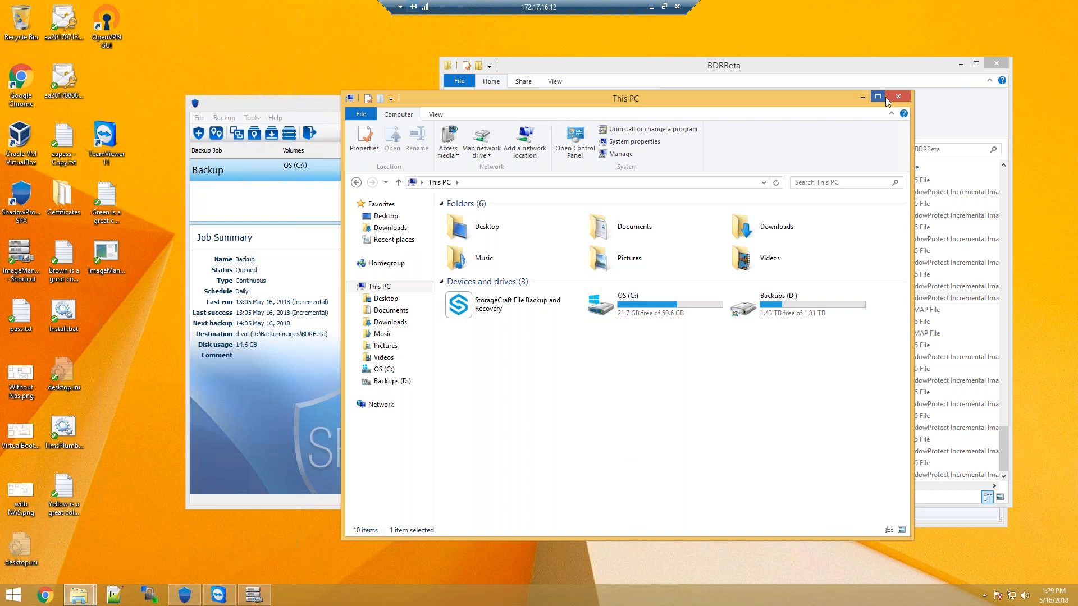
pyautogui.click(904, 96)
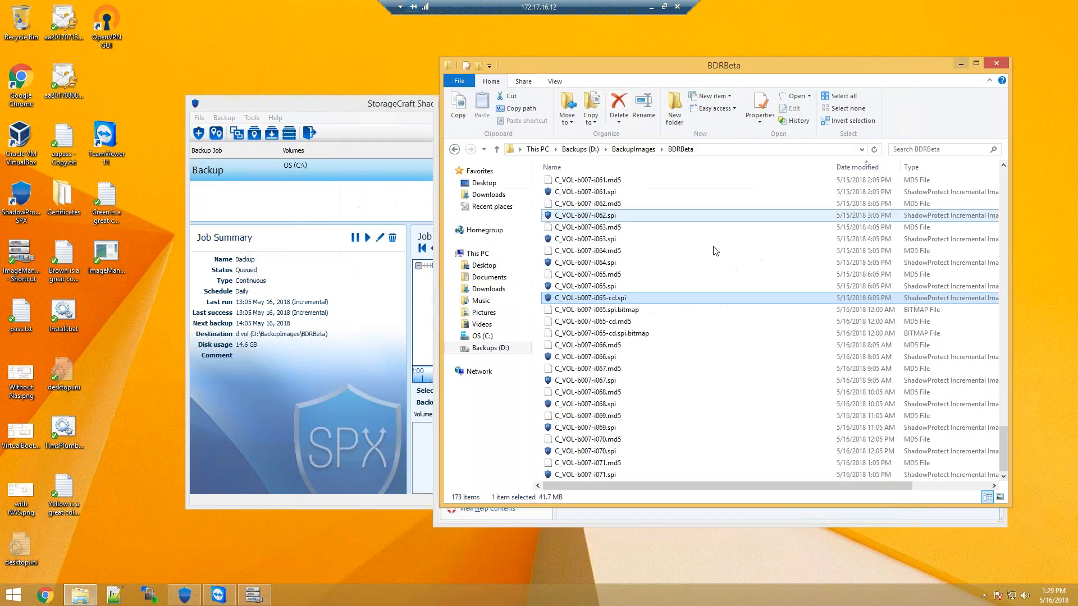
# Uncover ImageManager and enable the HeadStart Restore job under D:\BackupImages\BDRBeta
pyautogui.click(611, 474)
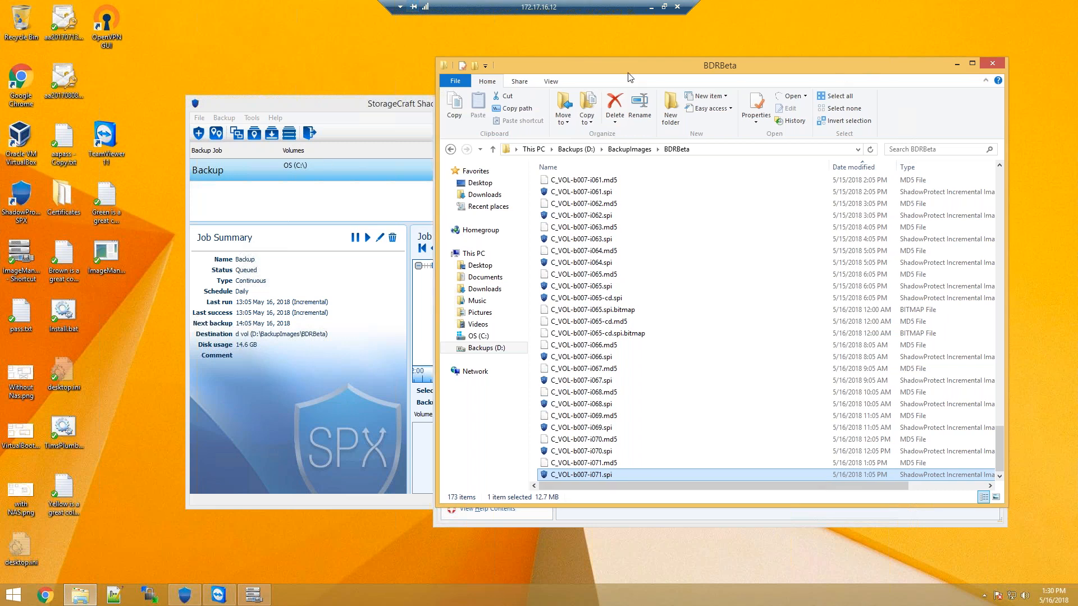
pyautogui.moveTo(841, 75); pyautogui.dragTo(512, 54)
pyautogui.rightClick(728, 248)
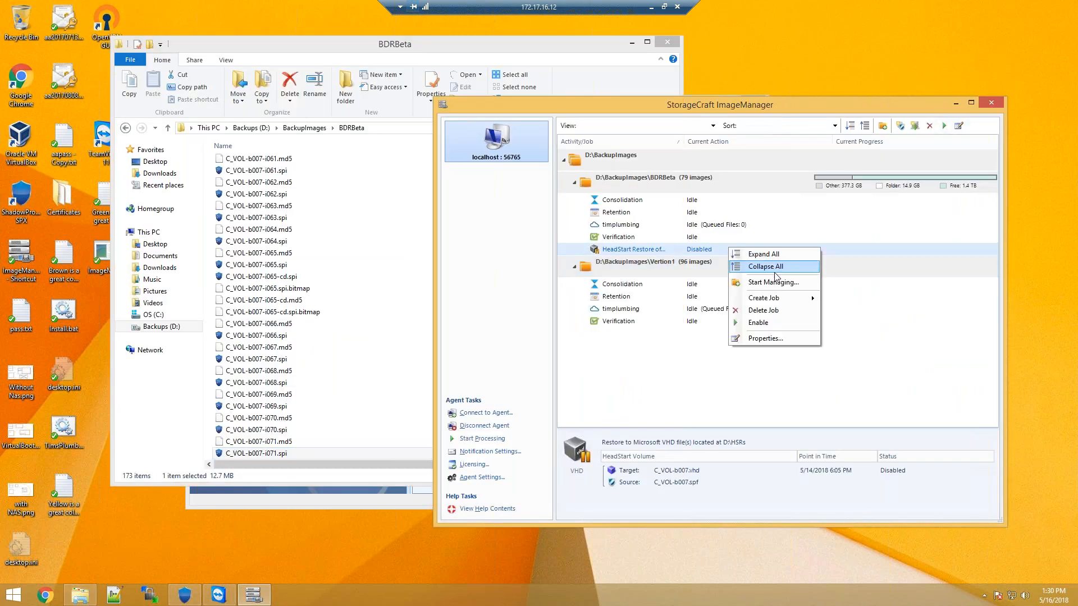
pyautogui.rightClick(708, 254)
pyautogui.click(740, 327)
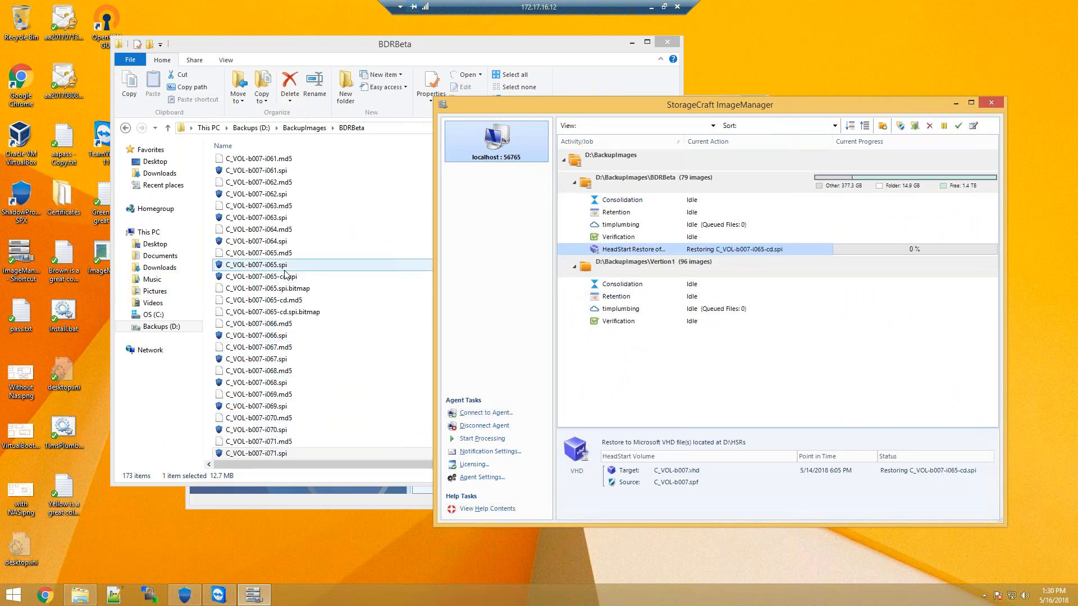
# Compare the C_VOL-b007-i065 images in the BDRBeta folder with the HeadStart Restore job's progress in ImageManager
pyautogui.click(264, 264)
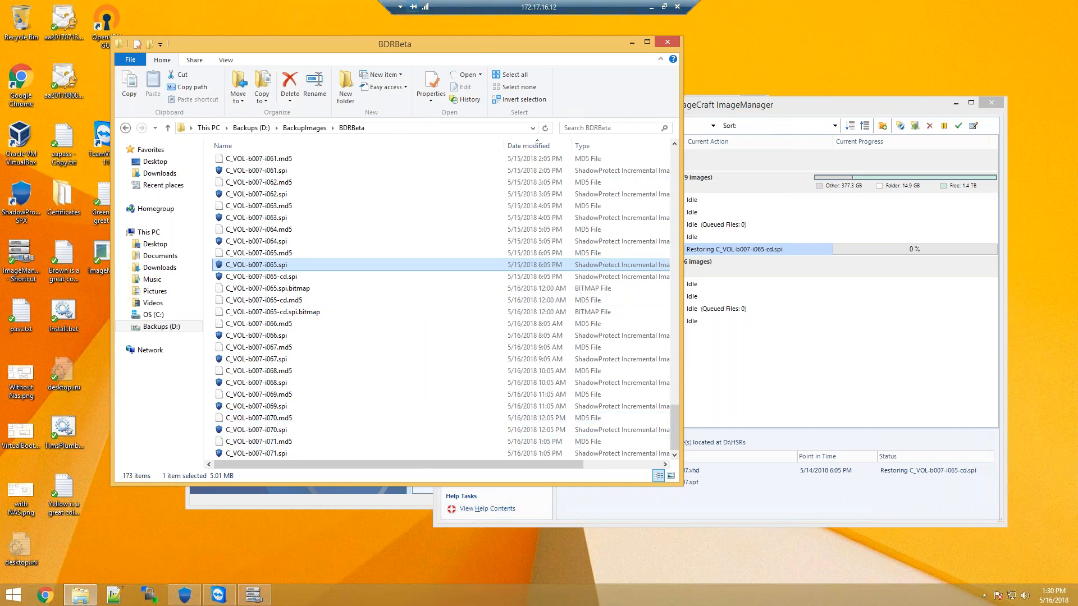
pyautogui.moveTo(418, 44); pyautogui.dragTo(687, 93)
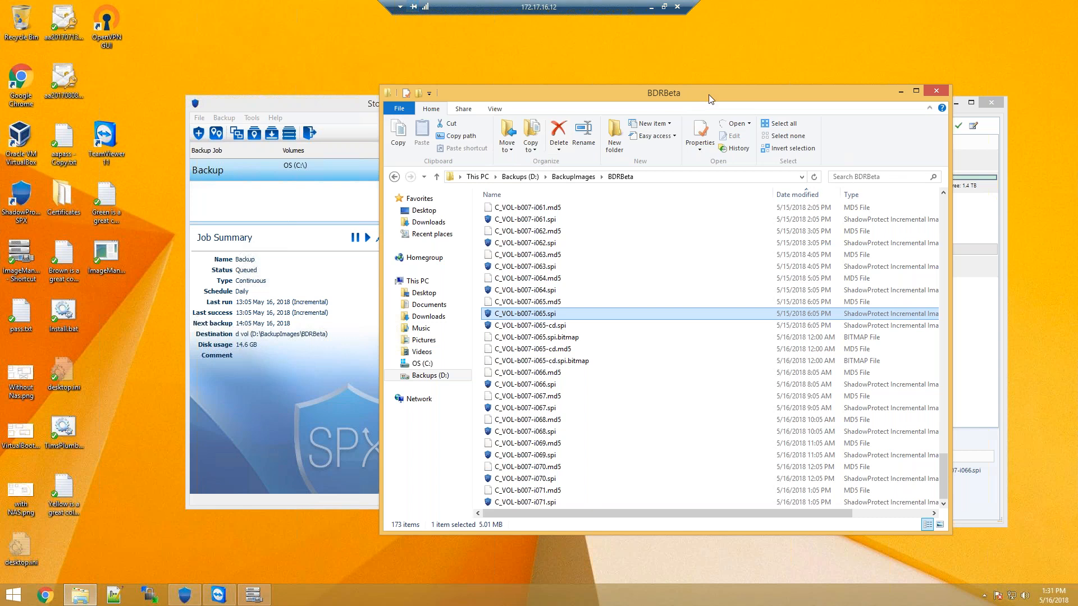
pyautogui.moveTo(729, 101); pyautogui.dragTo(414, 86)
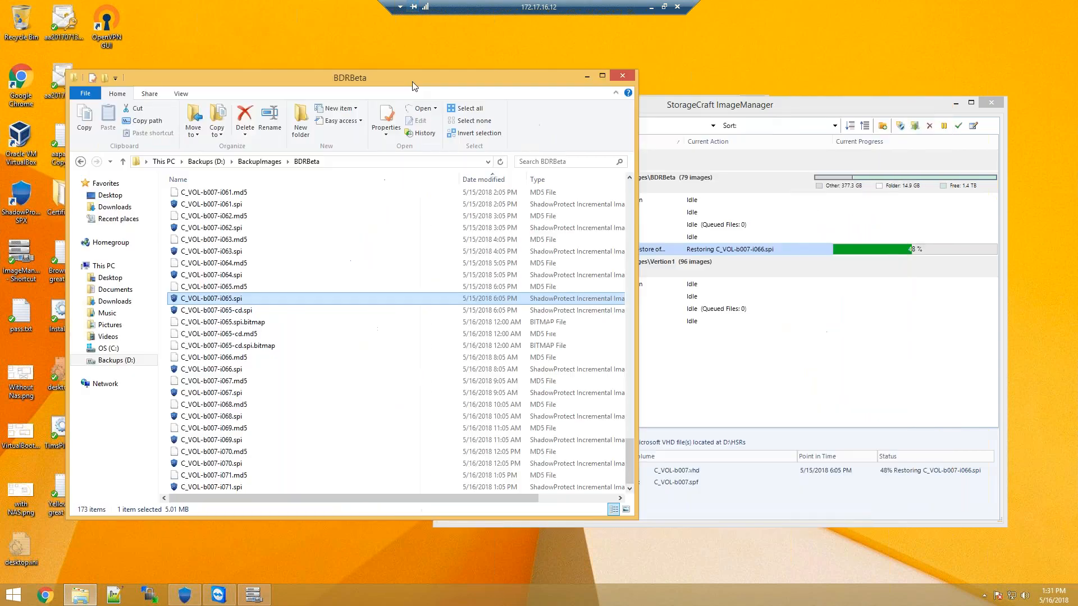
pyautogui.click(781, 270)
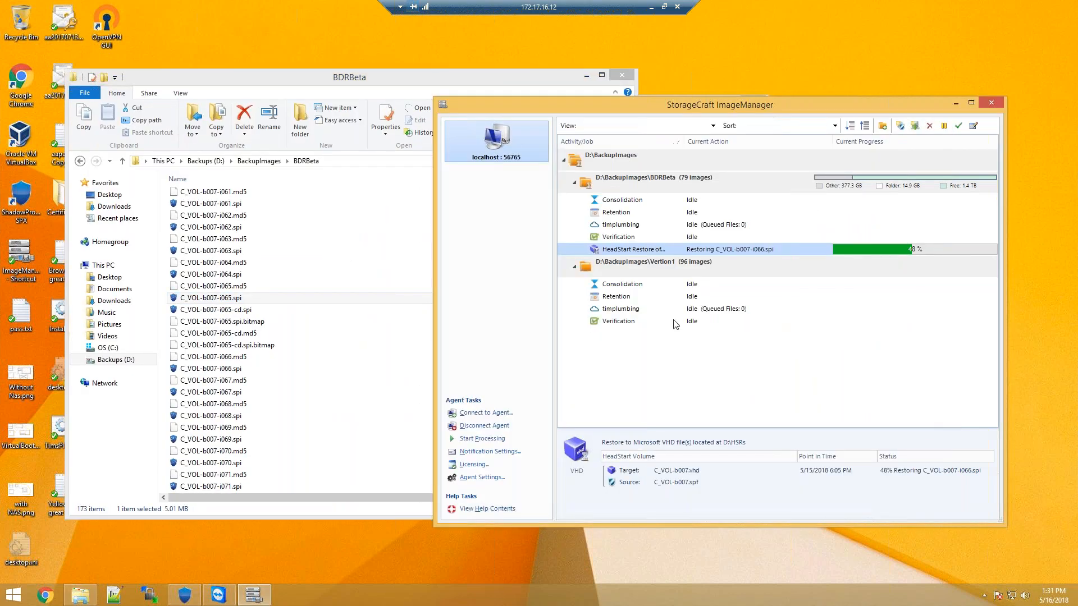
# Review the HeadStart Restore job's lag time, enter the image password for C_VOL-b007.spf and save the job
pyautogui.rightClick(752, 251)
pyautogui.click(808, 357)
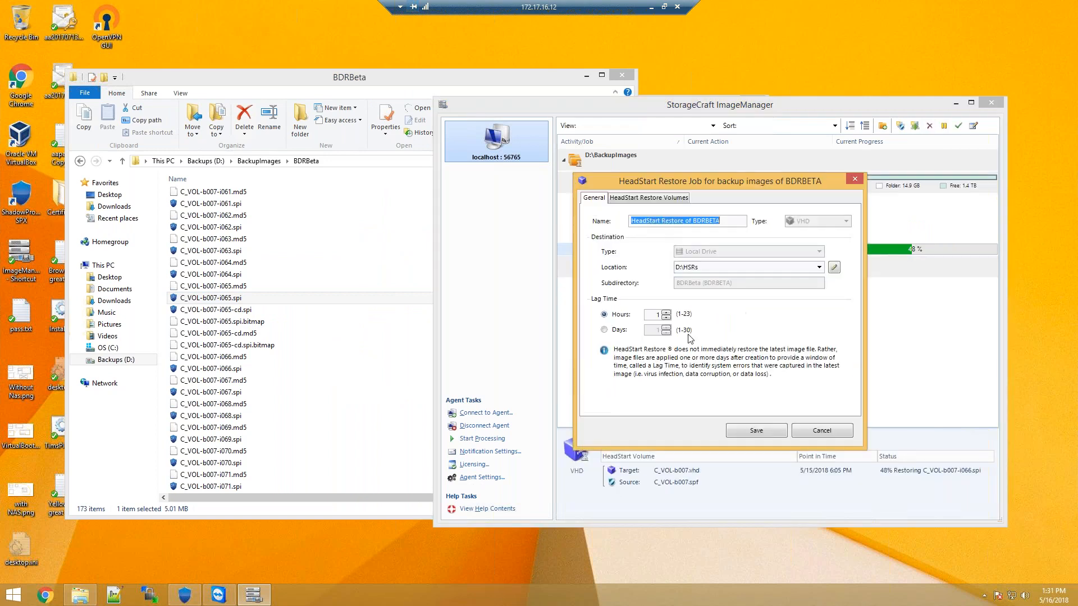
pyautogui.click(756, 431)
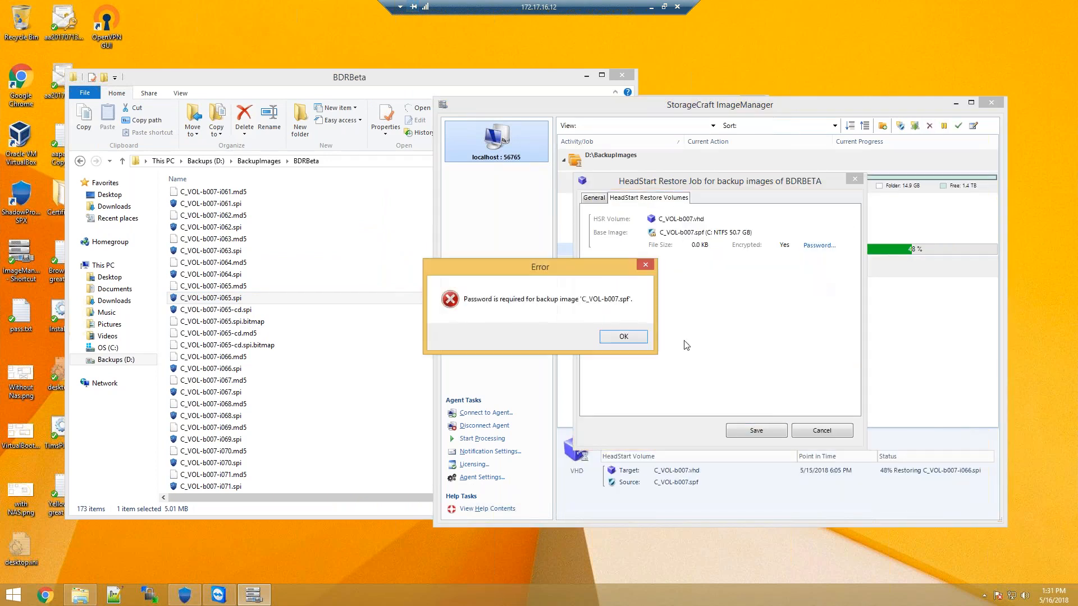
pyautogui.click(629, 333)
pyautogui.click(819, 245)
pyautogui.write('••••••••••••')
pyautogui.press('Return')
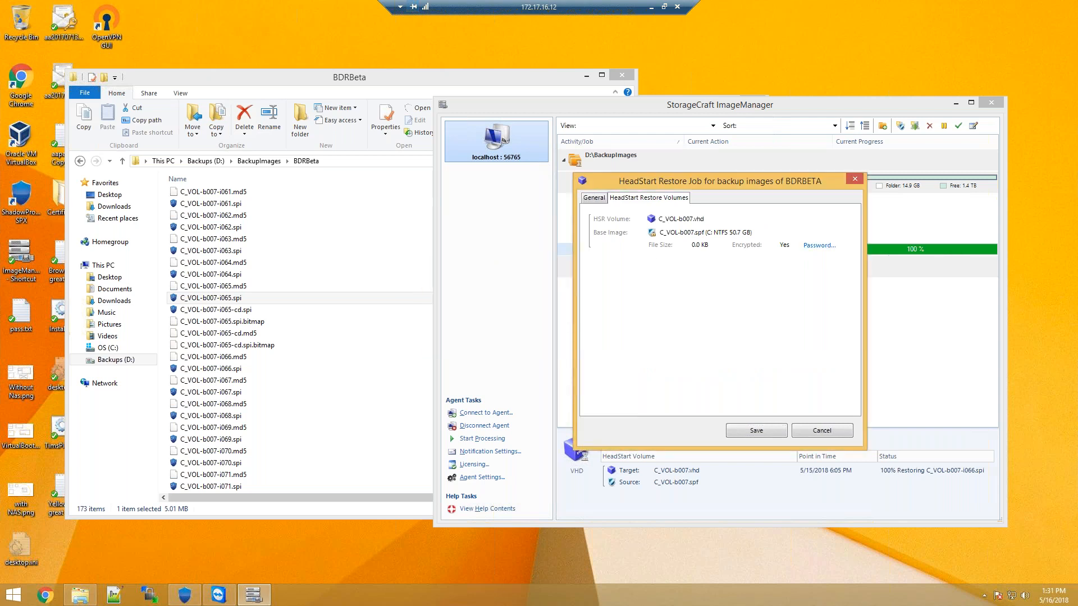
pyautogui.click(756, 431)
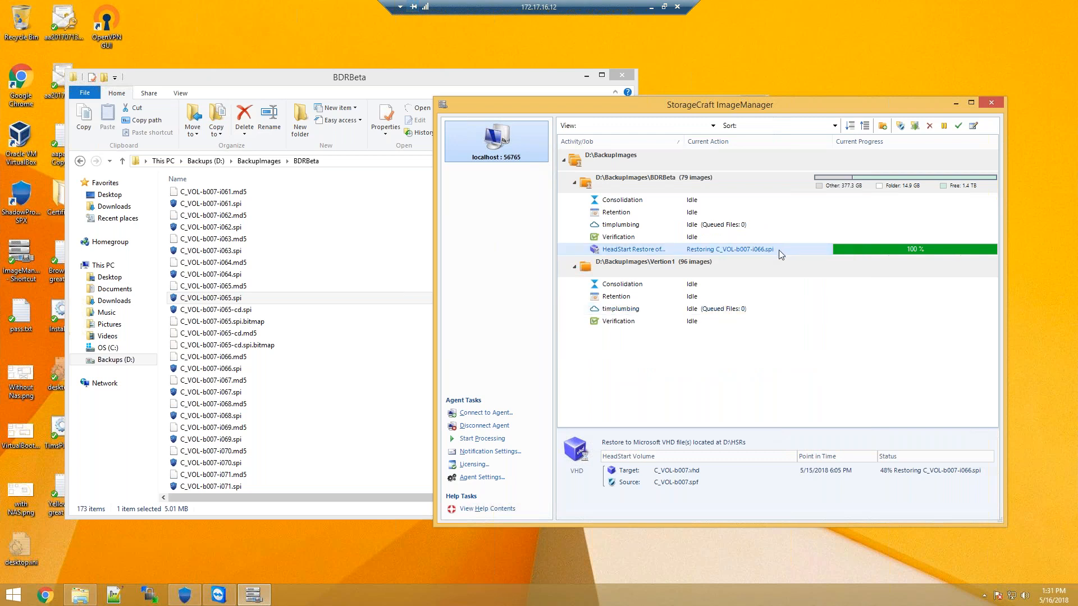
# Rearrange the ImageManager and BDRBeta windows, and restart the HeadStart Restore job by disabling and re-enabling it
pyautogui.moveTo(729, 103); pyautogui.dragTo(802, 89)
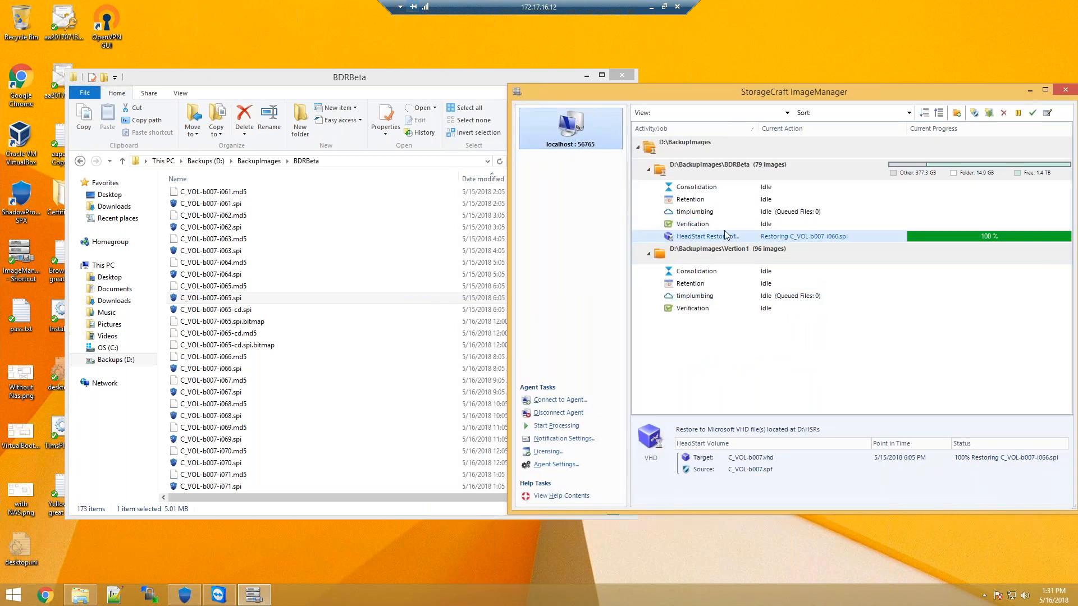
pyautogui.click(368, 334)
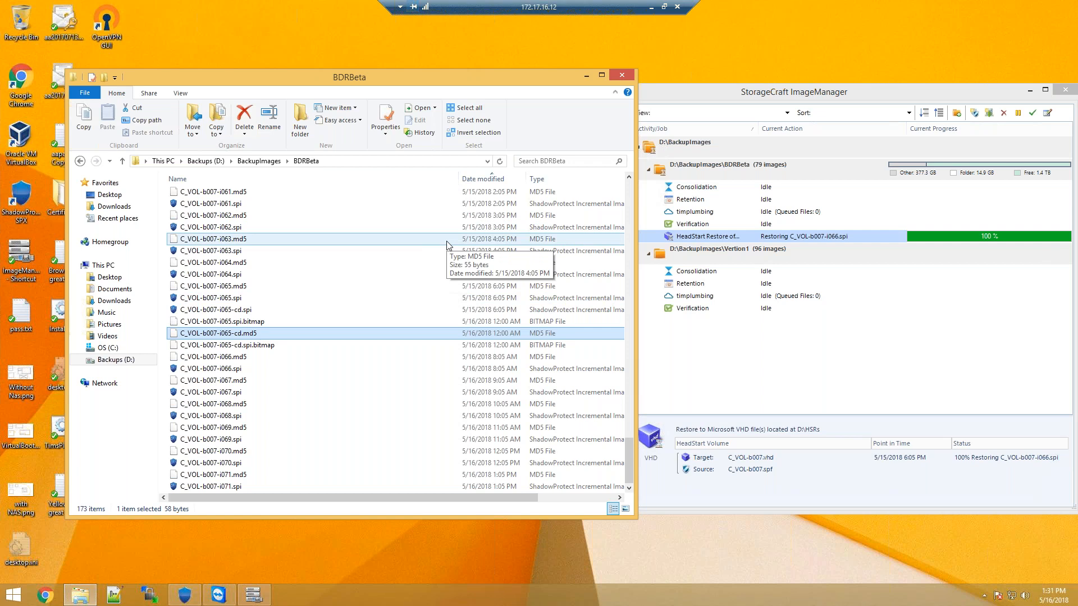
pyautogui.moveTo(460, 75); pyautogui.dragTo(754, 77)
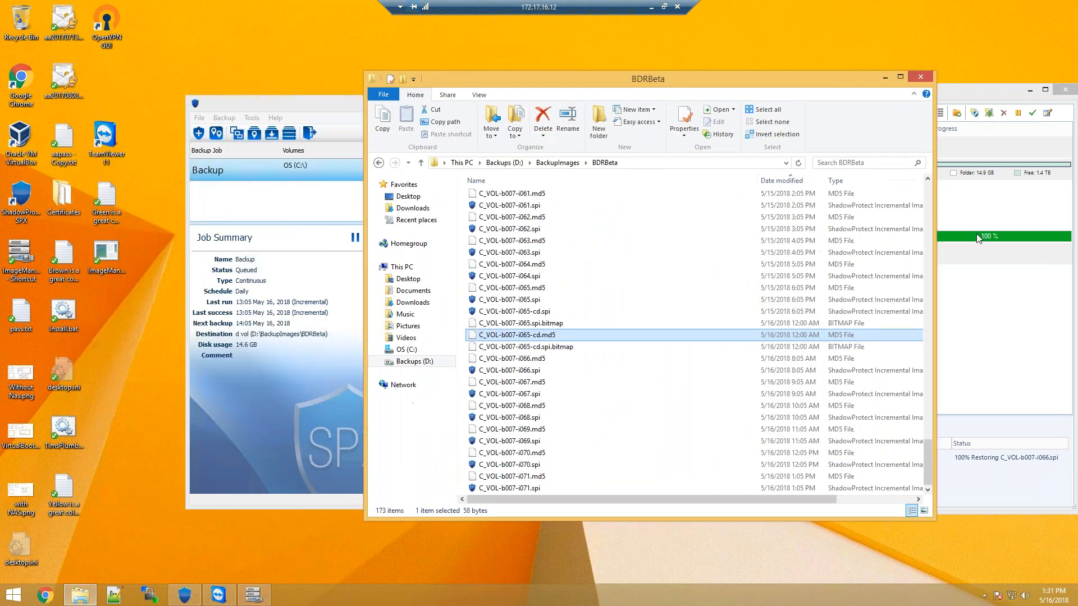
pyautogui.rightClick(978, 238)
pyautogui.press('Escape')
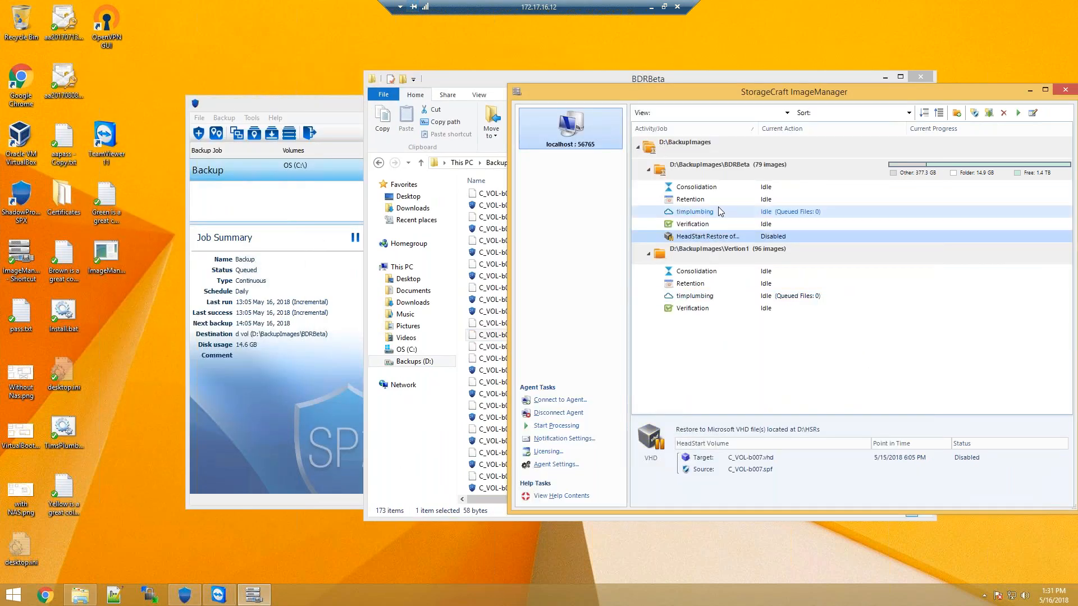
pyautogui.rightClick(702, 237)
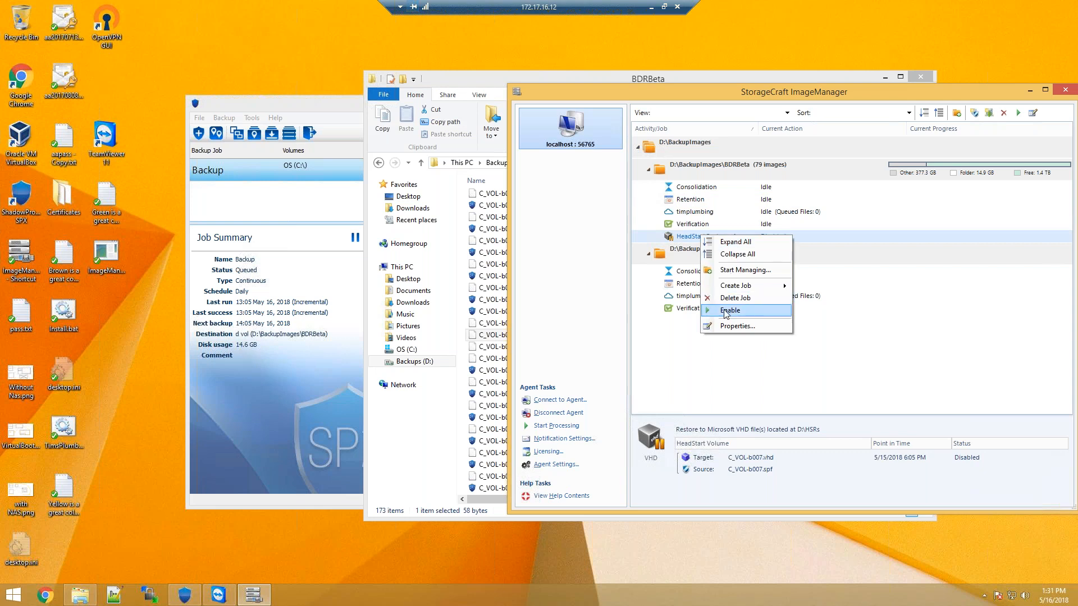
pyautogui.click(729, 311)
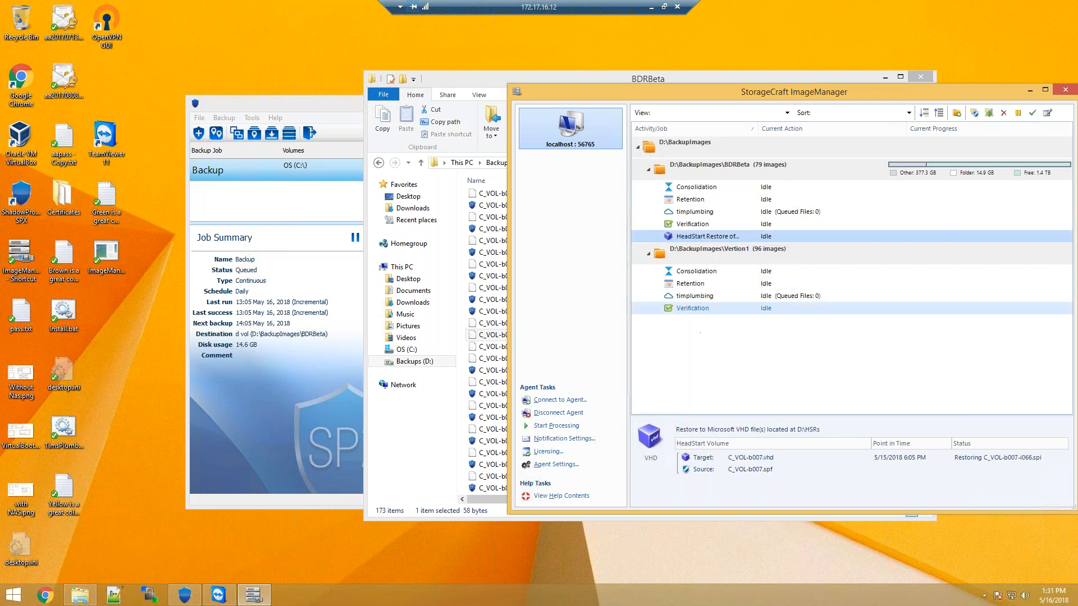
# Check the restarted HeadStart Restore job's progress in ImageManager and return to the BDRBeta folder window
pyautogui.click(494, 93)
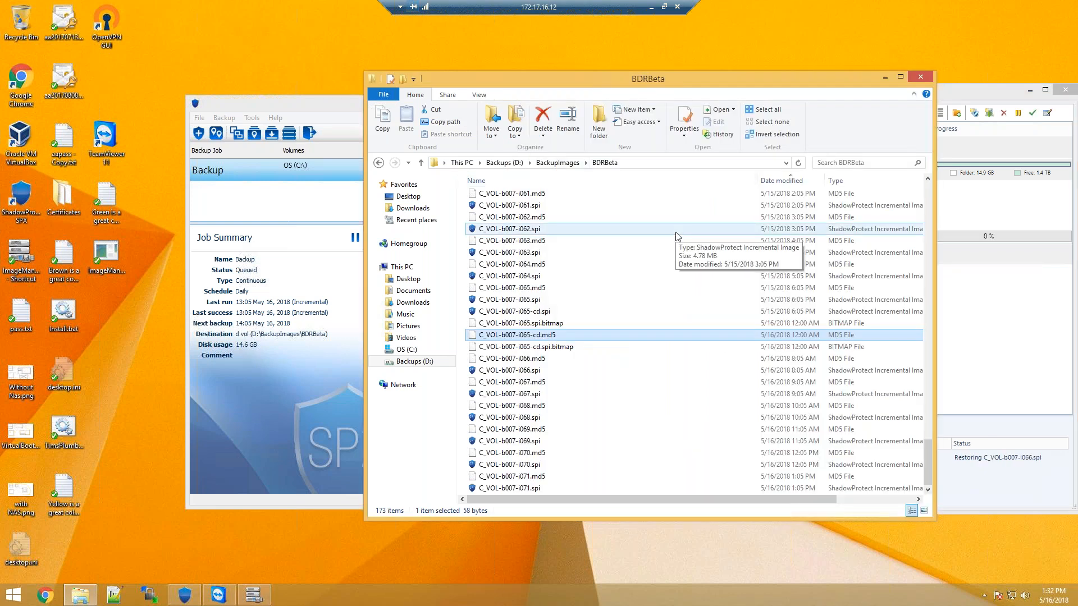
pyautogui.click(1024, 234)
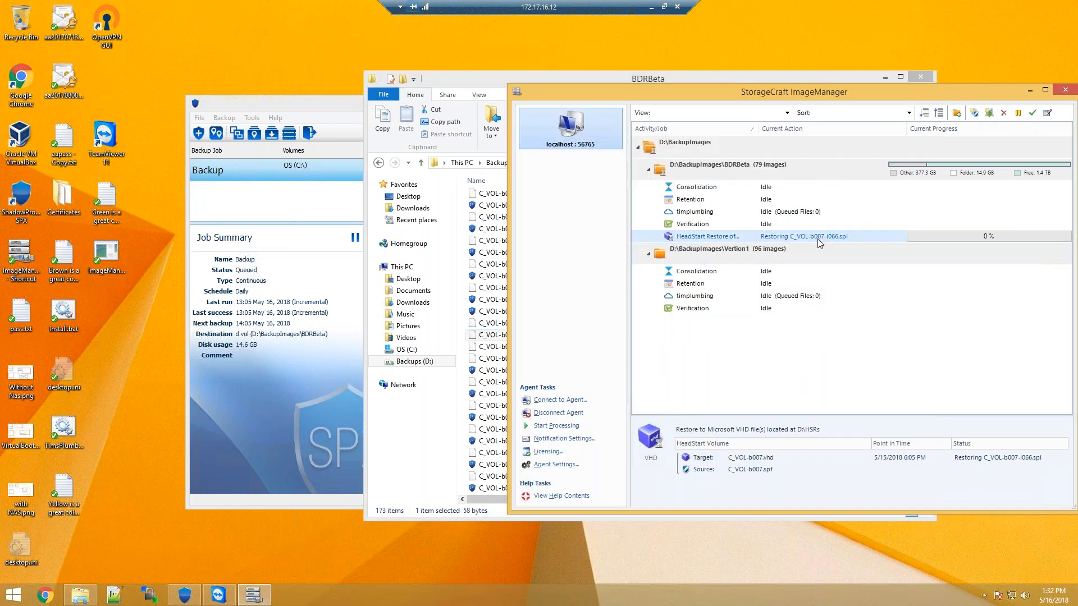
pyautogui.click(478, 79)
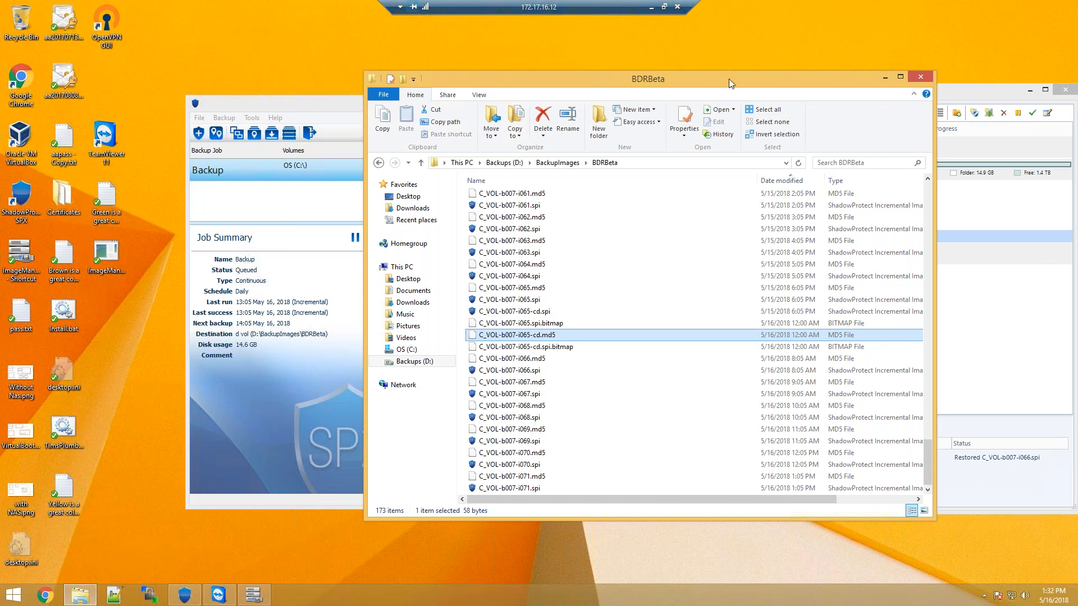
# Launch StorageCraft VirtualBoot on C_VOL-b007-i071.spi, allow the program to make changes and enter the backup image password
pyautogui.moveTo(725, 79)
pyautogui.mouseDown()
pyautogui.moveTo(426, 79)
pyautogui.moveTo(712, 67)
pyautogui.mouseUp()
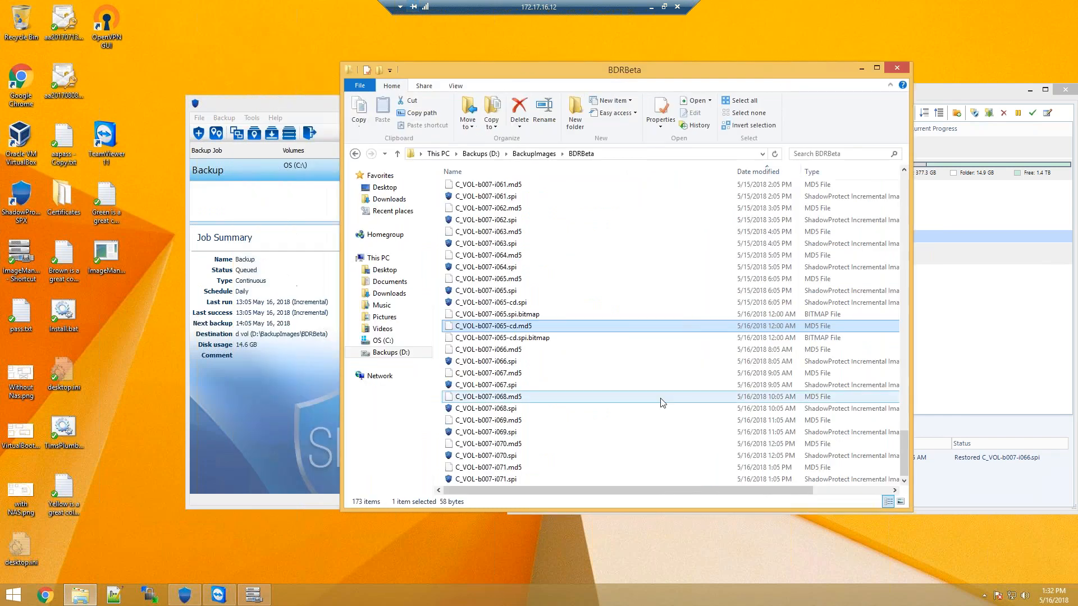
pyautogui.click(493, 479)
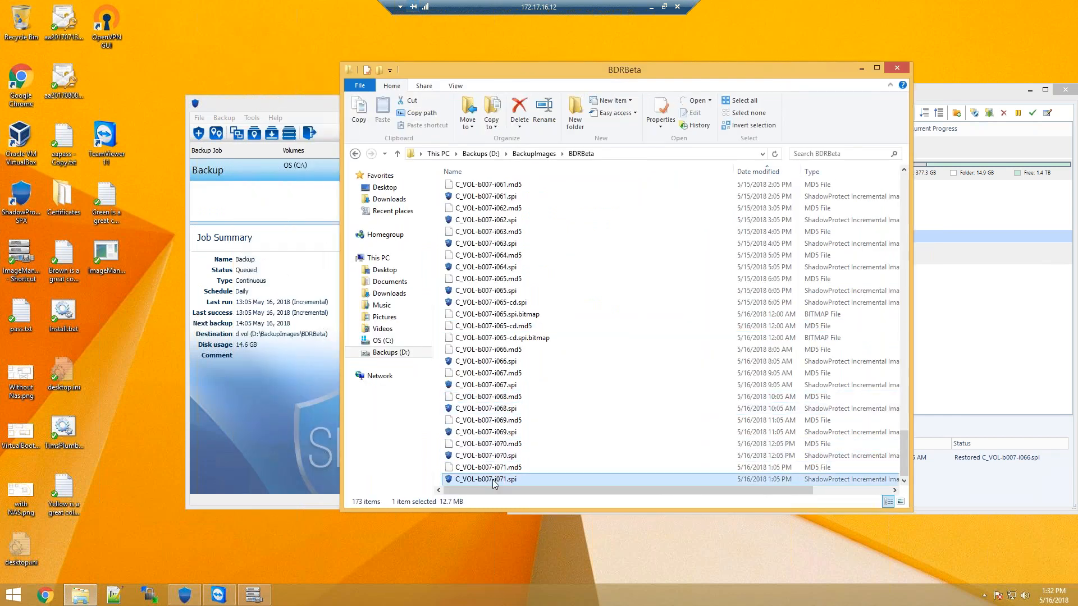
pyautogui.rightClick(493, 479)
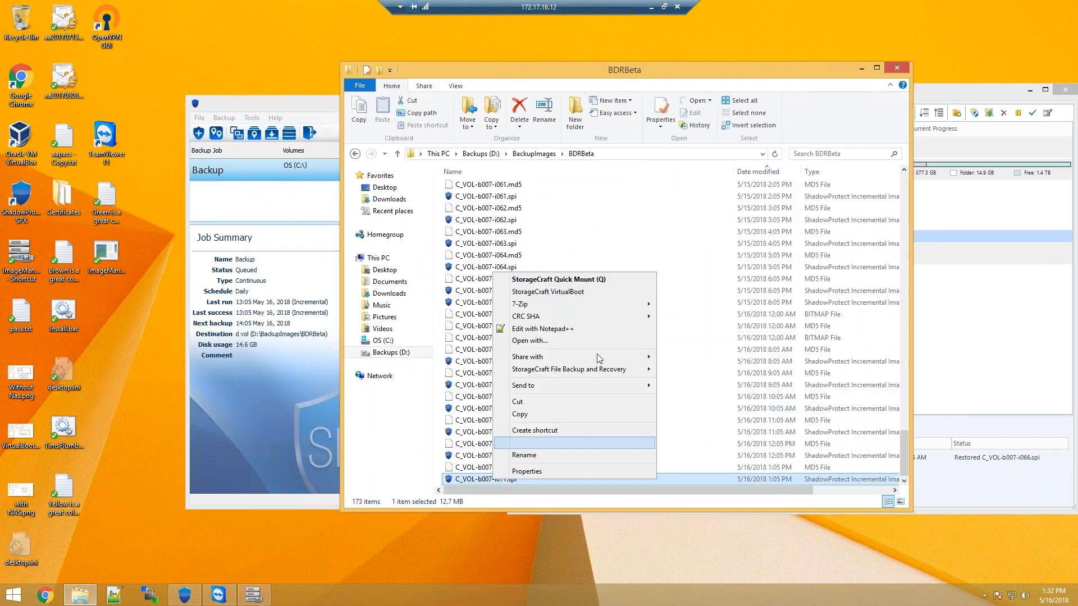
pyautogui.click(593, 297)
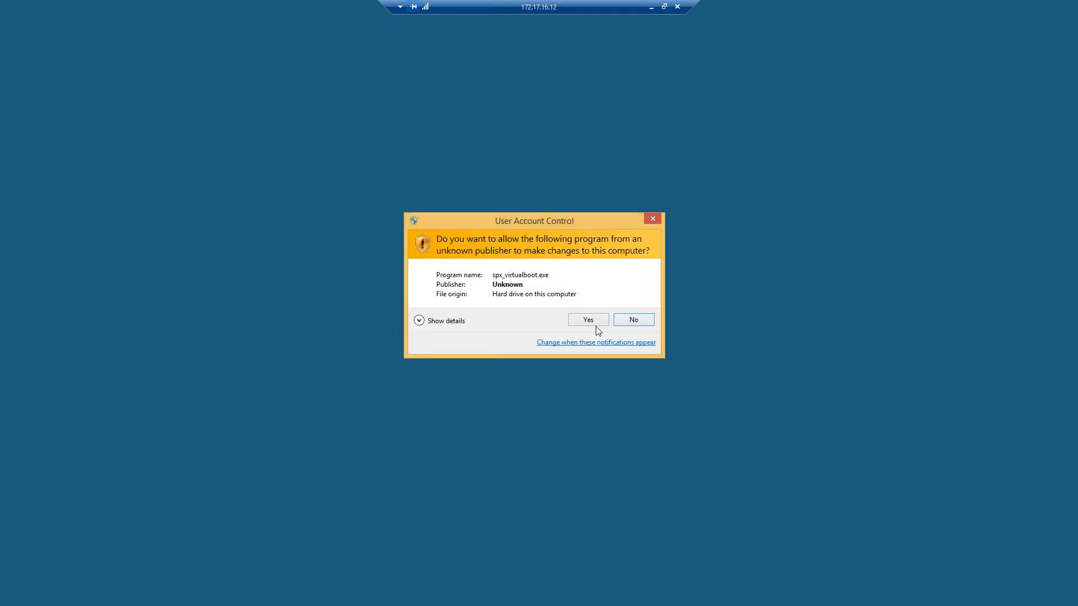
pyautogui.click(590, 321)
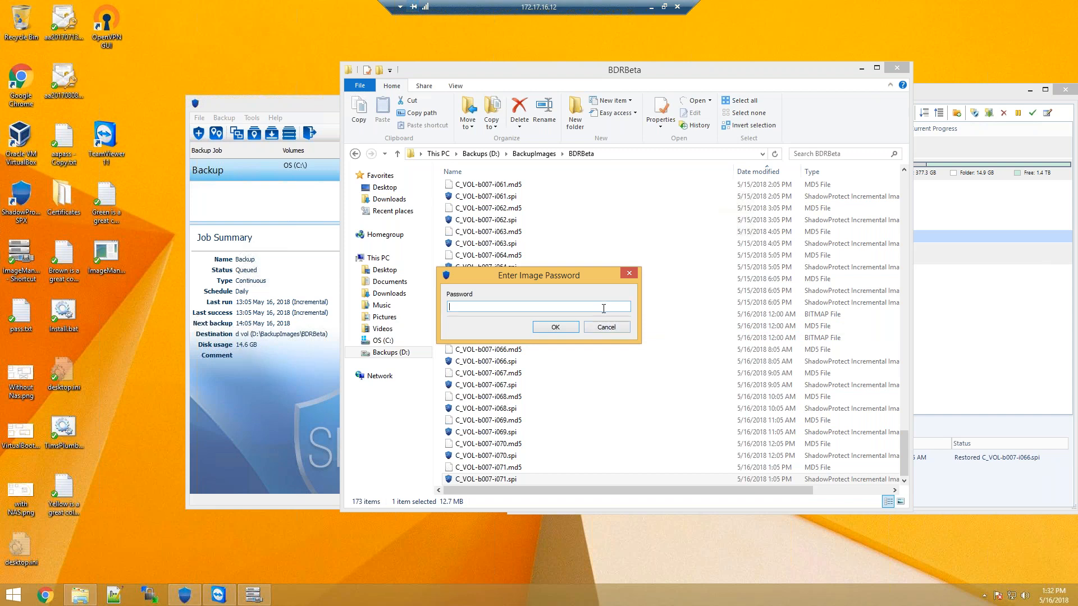
pyautogui.write('••••••••••••')
pyautogui.press('Return')
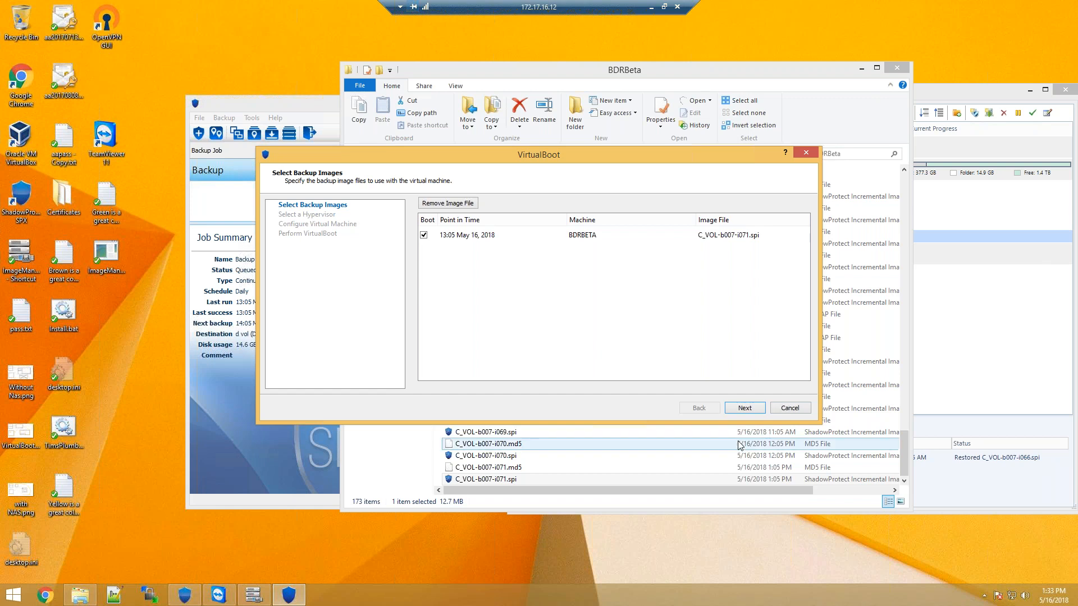
# Accept the chosen backup image, review the Microsoft Hyper-V and VMware vSphere options, and keep Oracle VirtualBox as the hypervisor
pyautogui.click(744, 408)
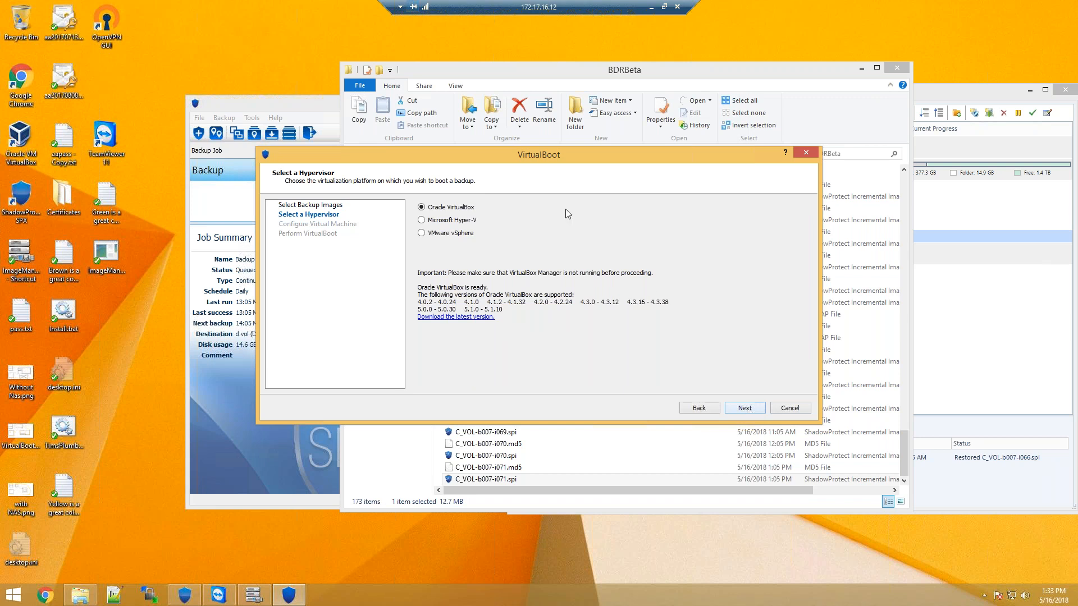
pyautogui.click(470, 220)
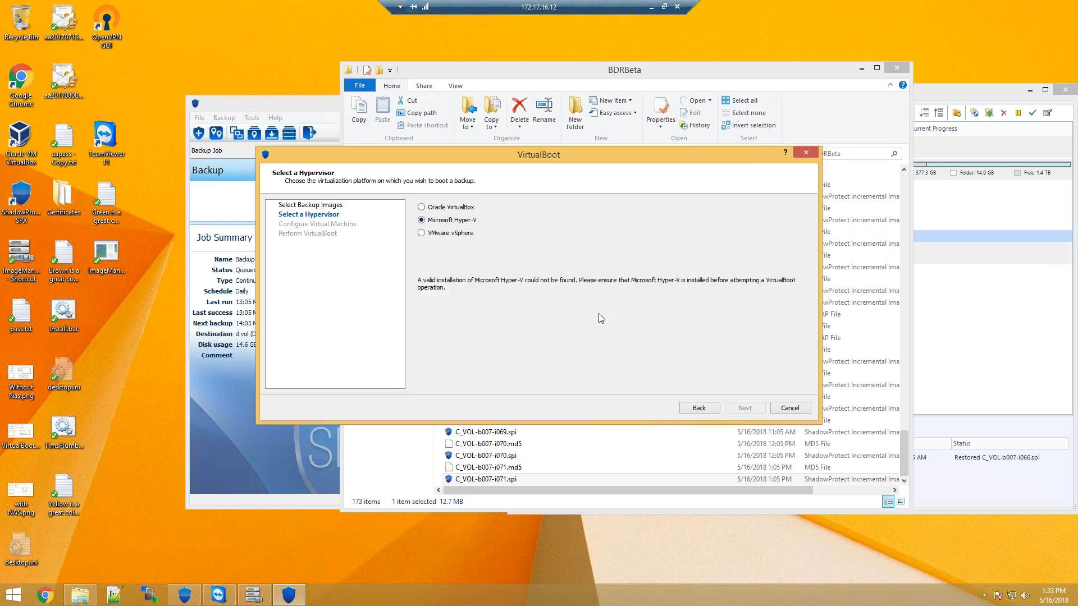
pyautogui.click(455, 208)
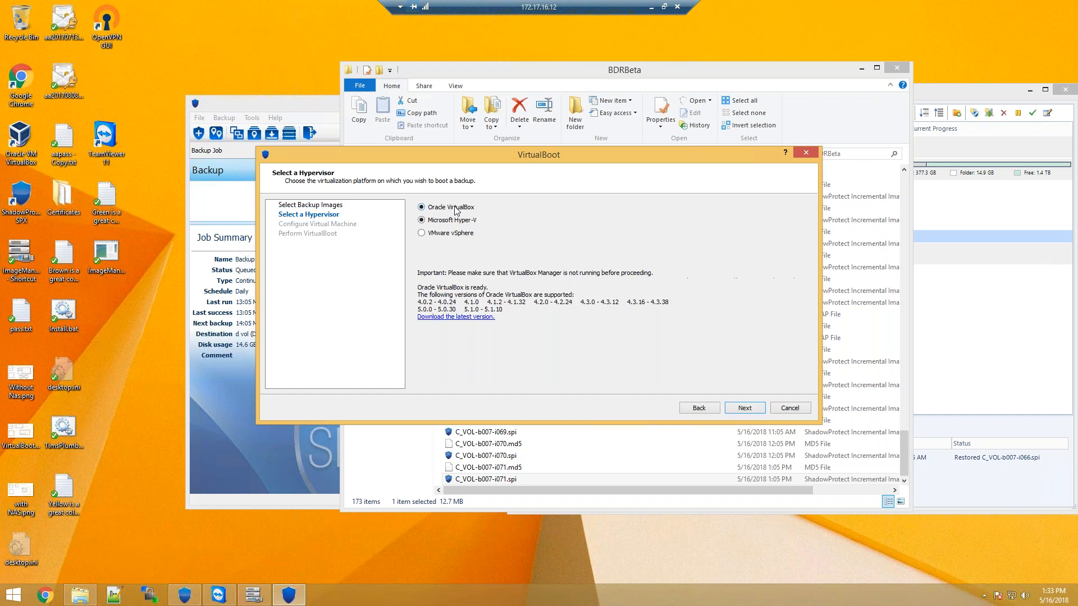
pyautogui.click(460, 237)
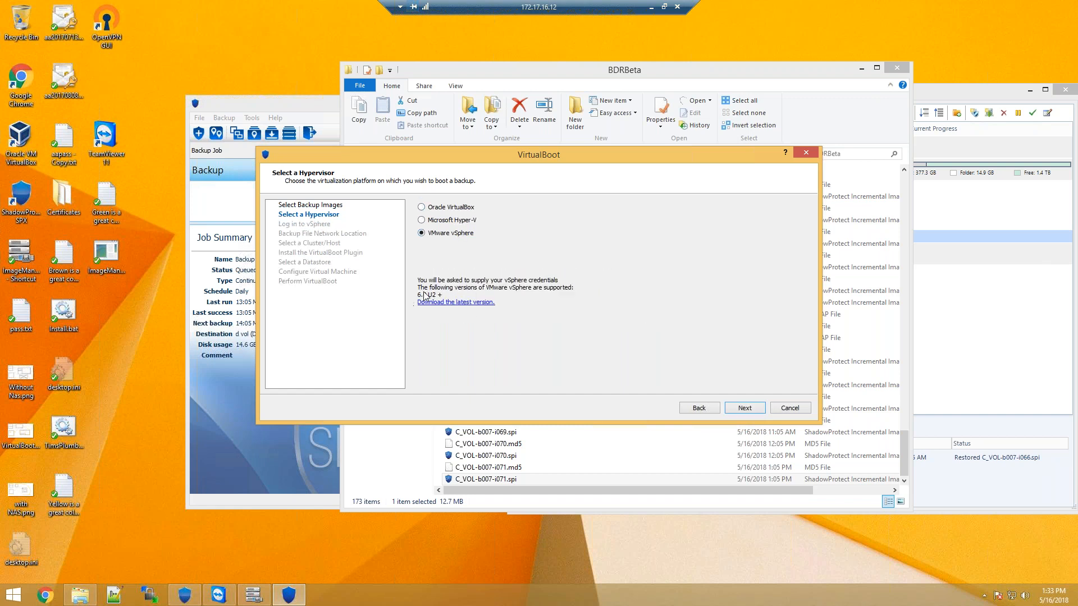
pyautogui.click(469, 221)
pyautogui.click(479, 207)
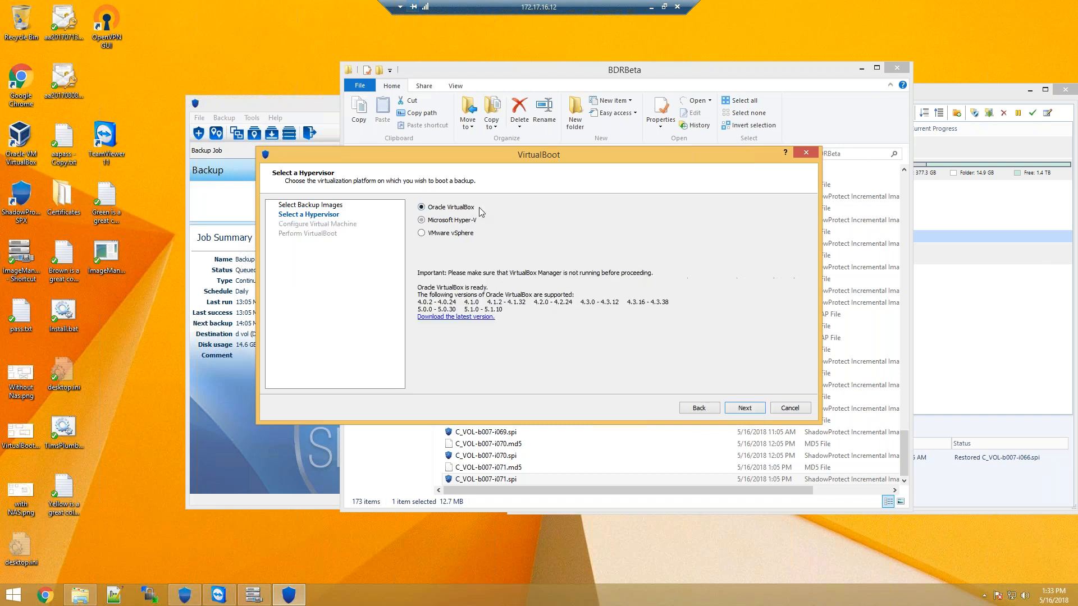
pyautogui.click(744, 408)
pyautogui.write('VBTest')
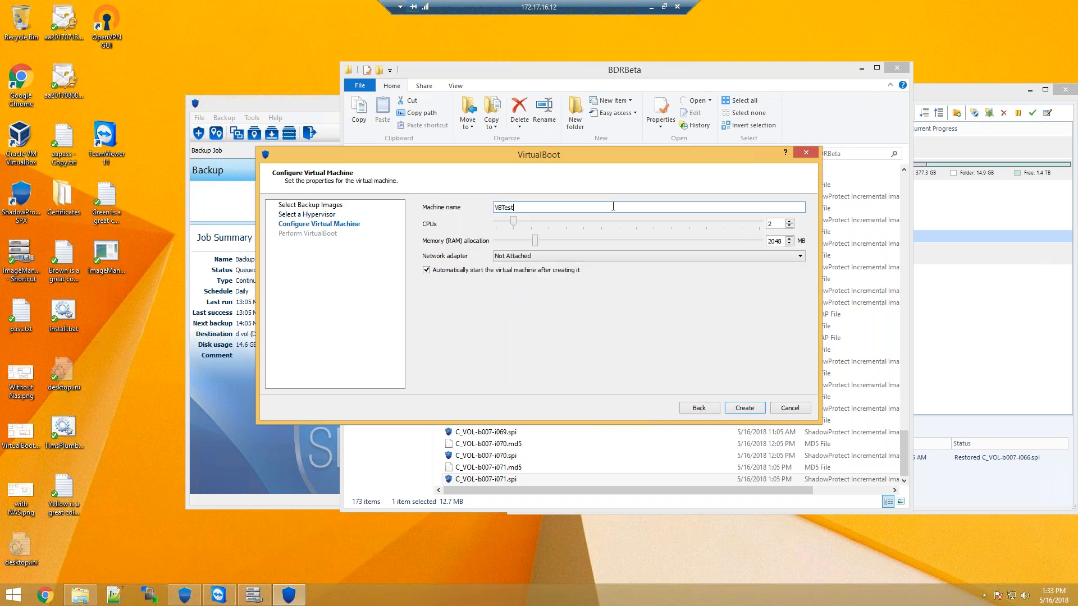
pyautogui.write('5162018133')
pyautogui.click(739, 409)
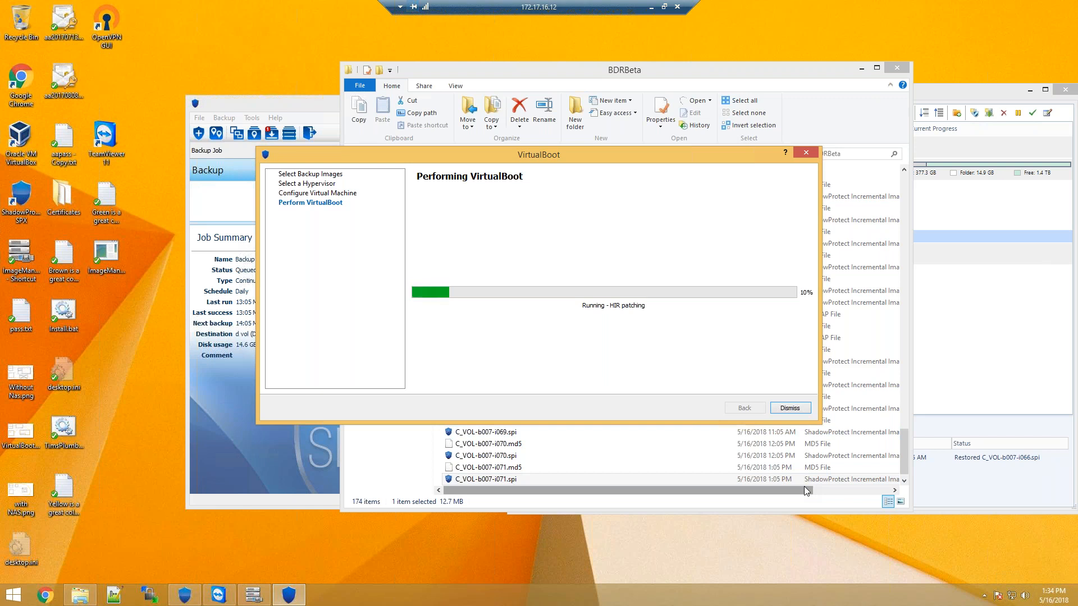
# Widen the BDRBeta folder window to check for files created by VirtualBoot, and return to the VirtualBoot progress window
pyautogui.click(561, 467)
pyautogui.click(538, 480)
pyautogui.moveTo(913, 444); pyautogui.dragTo(1039, 443)
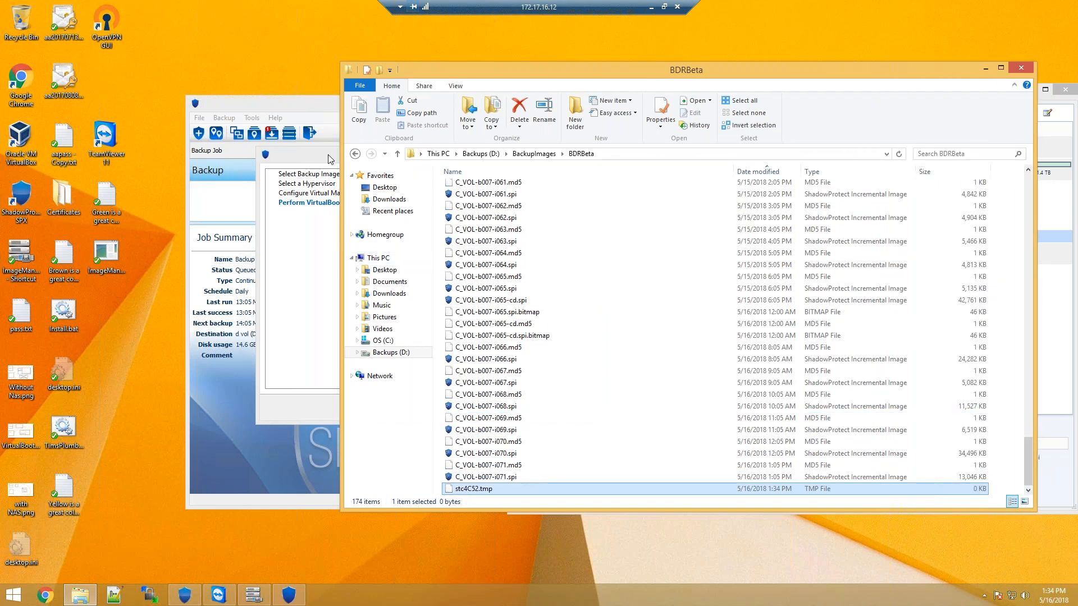
pyautogui.click(331, 160)
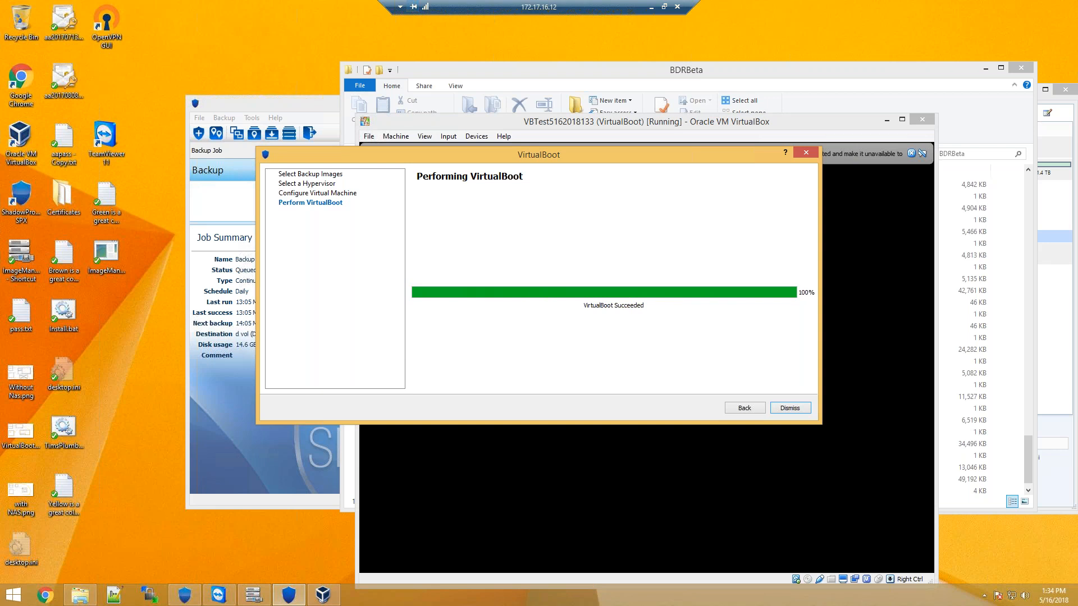
# Dismiss the finished VirtualBoot wizard, close the notices in the virtual machine window and move that window higher
pyautogui.click(790, 408)
pyautogui.click(815, 532)
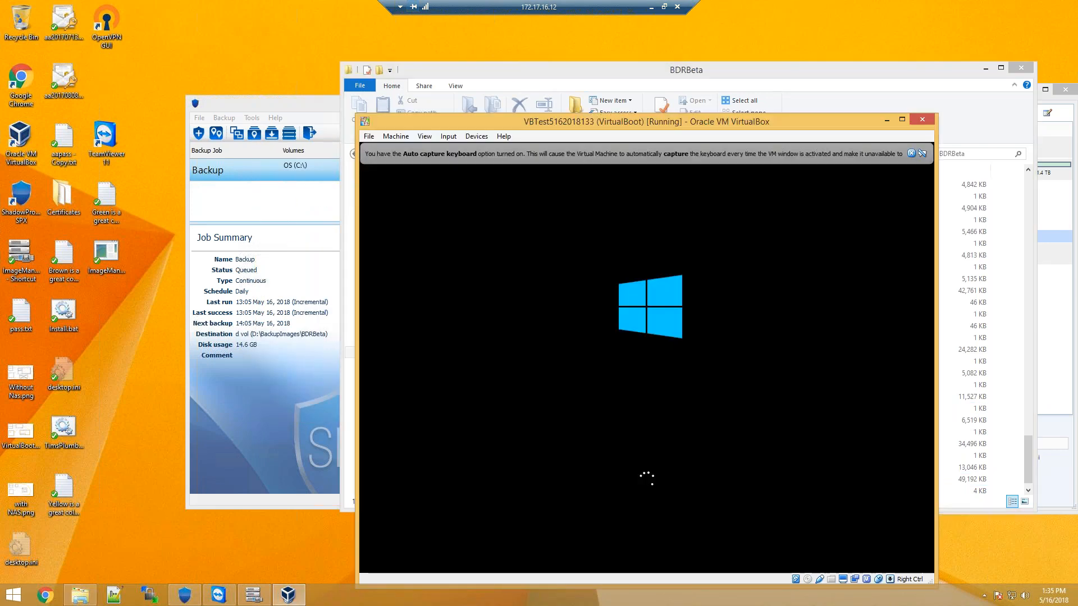
pyautogui.click(911, 153)
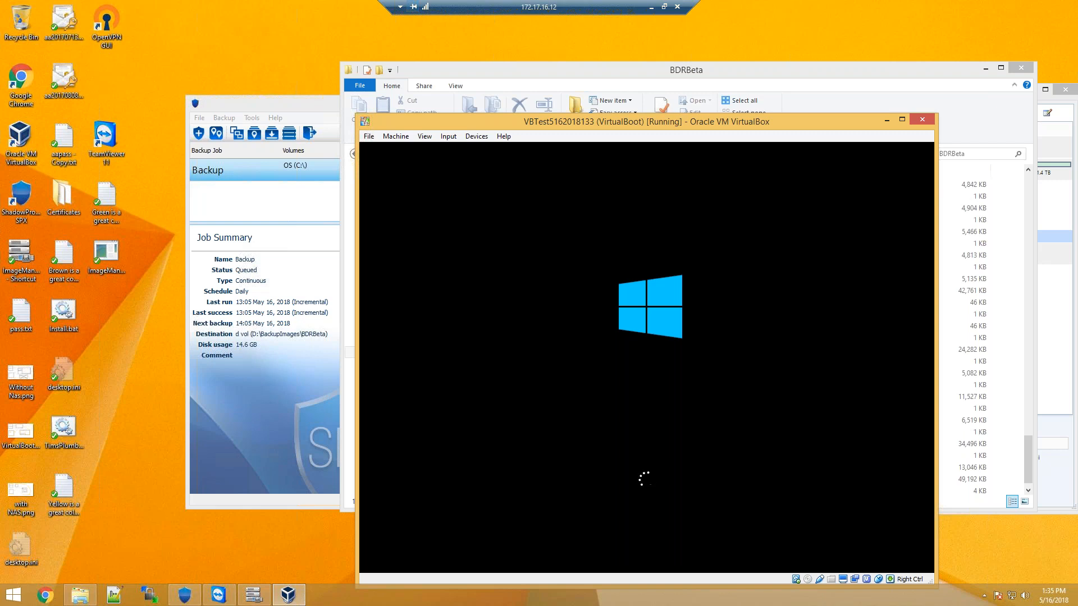
pyautogui.moveTo(642, 125); pyautogui.dragTo(646, 86)
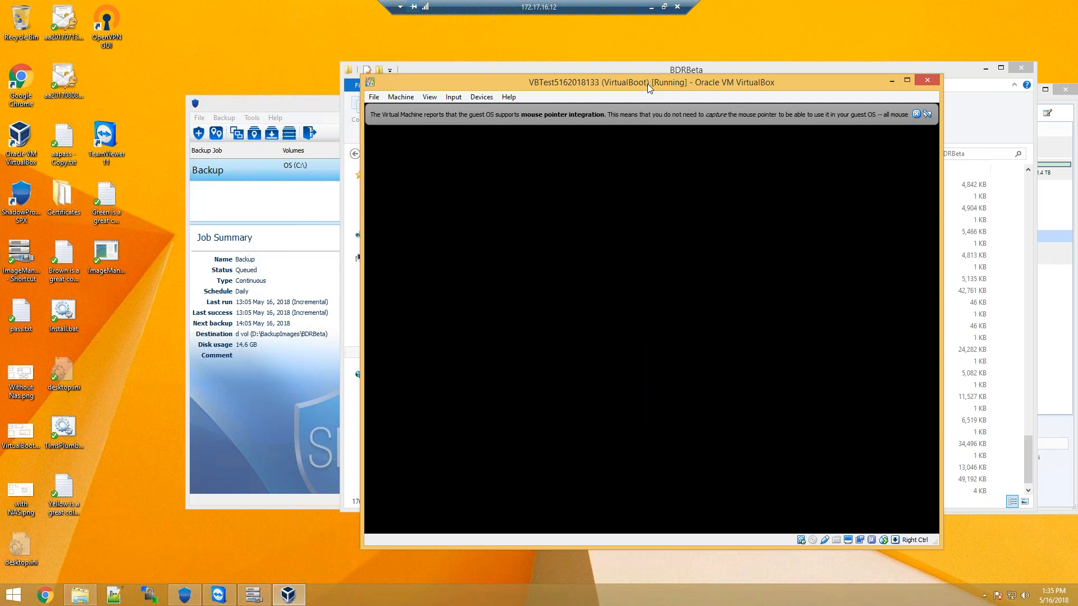
pyautogui.click(927, 114)
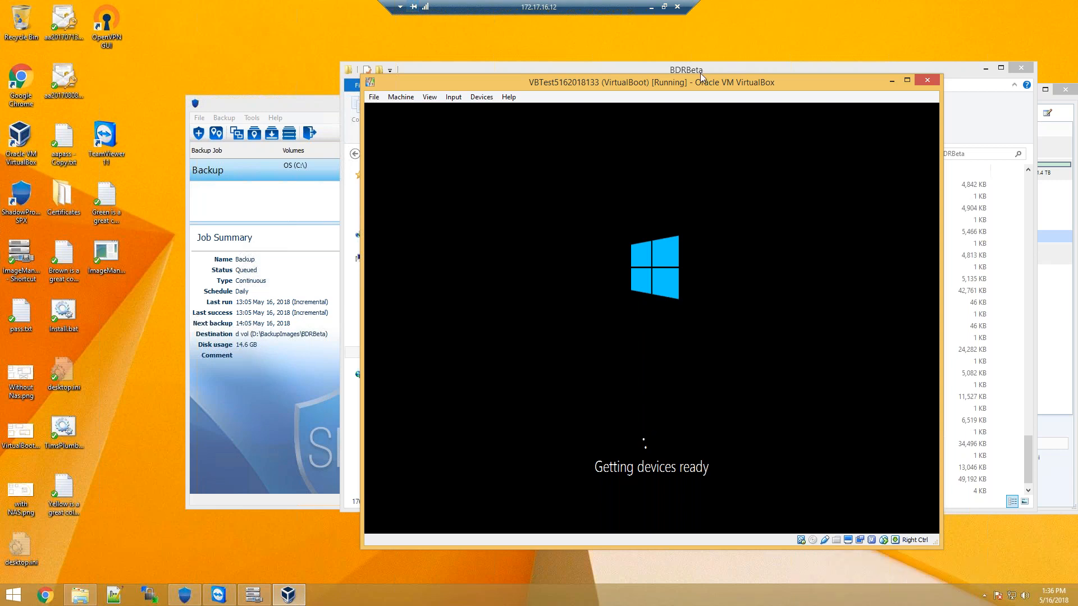
# Move the virtual machine window aside and examine the newest files in the BDRBeta folder
pyautogui.moveTo(683, 82); pyautogui.dragTo(372, 59)
pyautogui.click(845, 397)
pyautogui.scroll(-2, 786, 429)
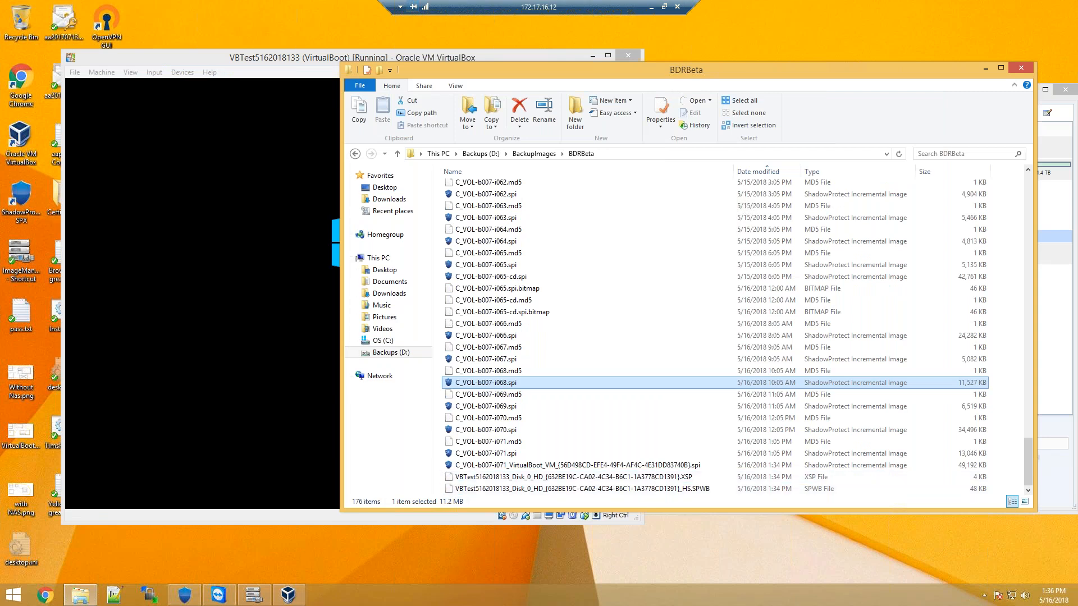
pyautogui.click(815, 418)
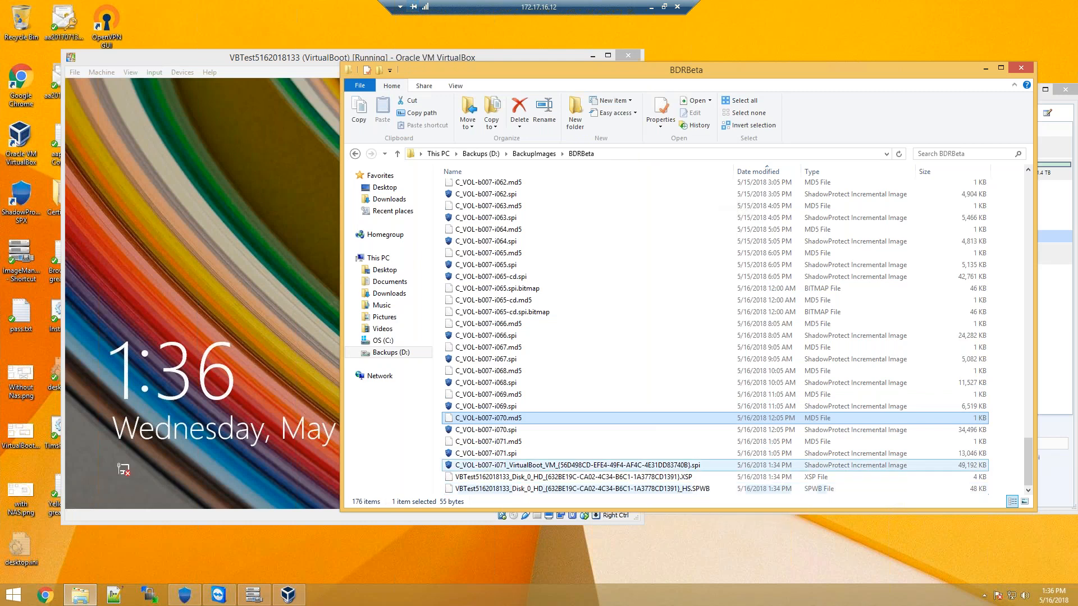
# Dismiss the booted virtual machine's lock screen and sign in with the account password, re-entering it from scratch
pyautogui.click(128, 372)
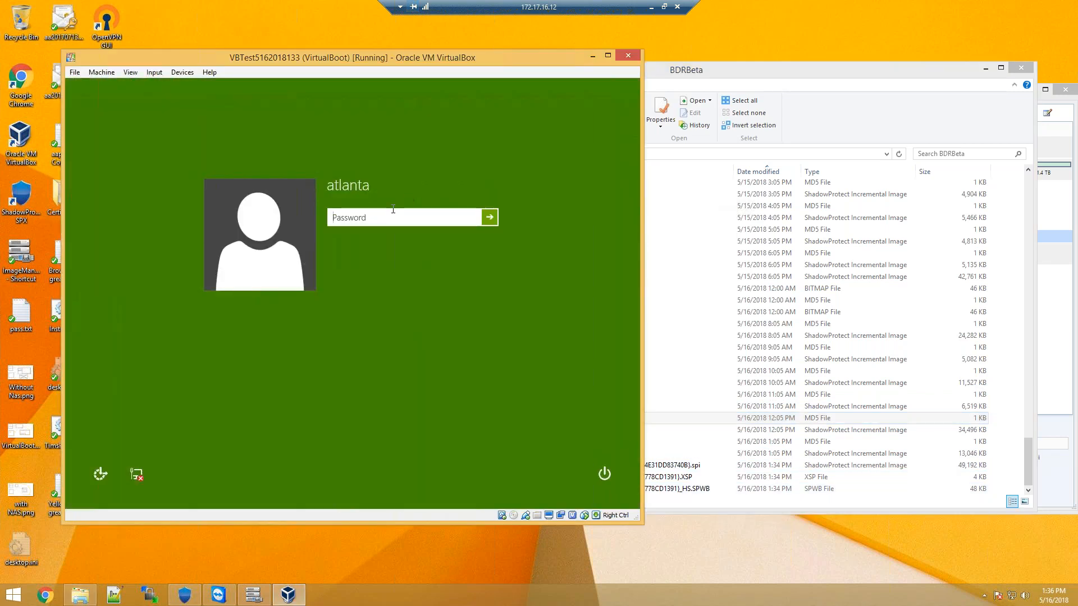
pyautogui.write('••••••••••••')
pyautogui.press('BackSpace')
pyautogui.press('BackSpace')
pyautogui.press('BackSpace')
pyautogui.press('BackSpace')
pyautogui.press('BackSpace')
pyautogui.press('BackSpace')
pyautogui.press('BackSpace')
pyautogui.press('BackSpace')
pyautogui.press('BackSpace')
pyautogui.press('BackSpace')
pyautogui.press('BackSpace')
pyautogui.press('BackSpace')
pyautogui.write('••••••••••••')
pyautogui.press('Return')
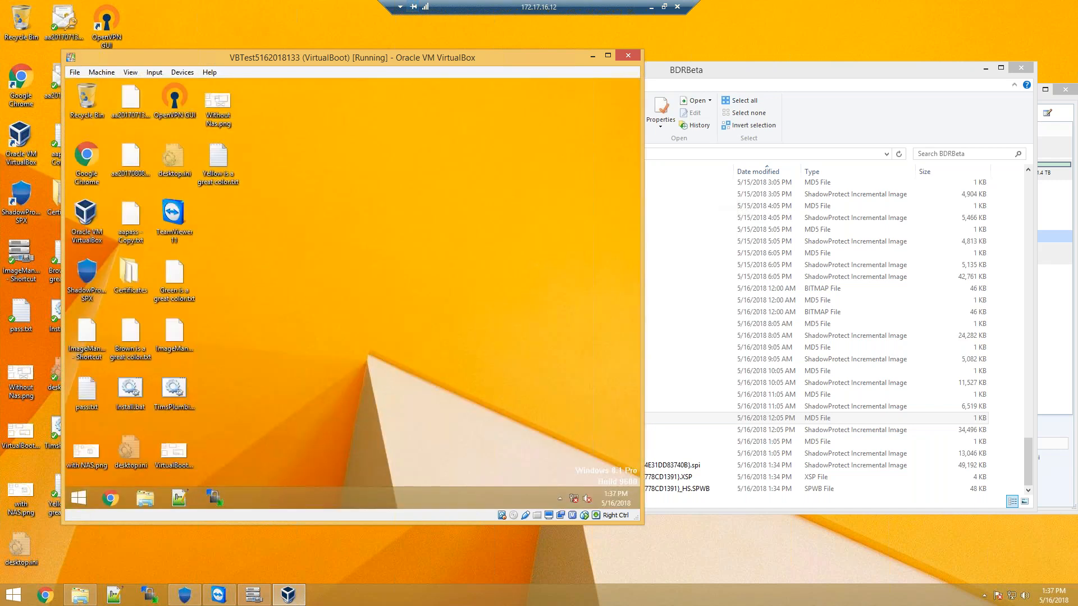
# Compare C_VOL-b007-i071.spi with the VirtualBoot_VM incremental image in the BDRBeta folder
pyautogui.click(809, 489)
pyautogui.click(558, 453)
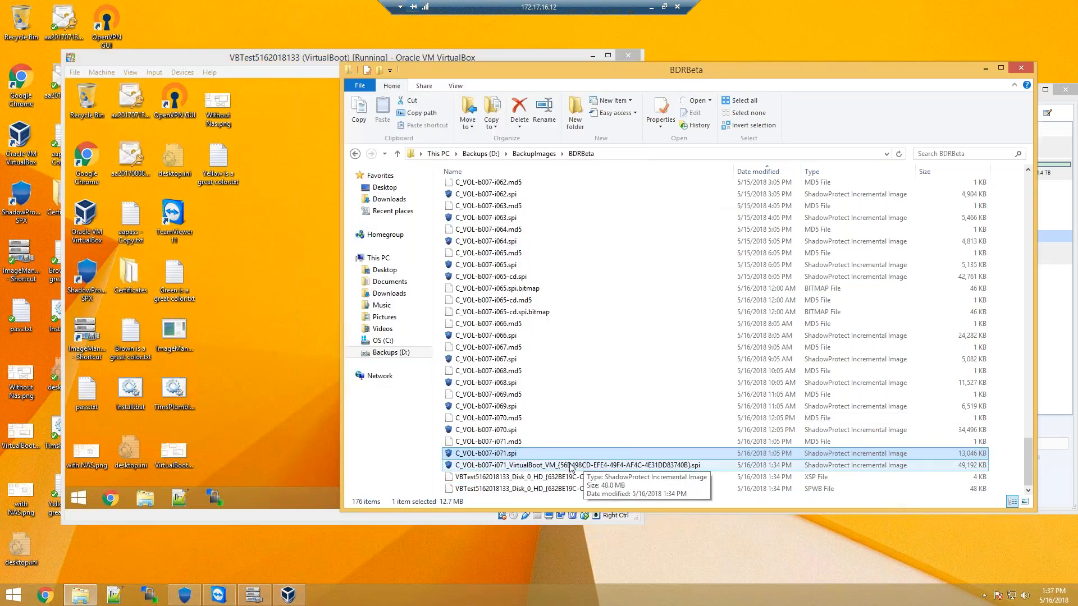
pyautogui.click(584, 465)
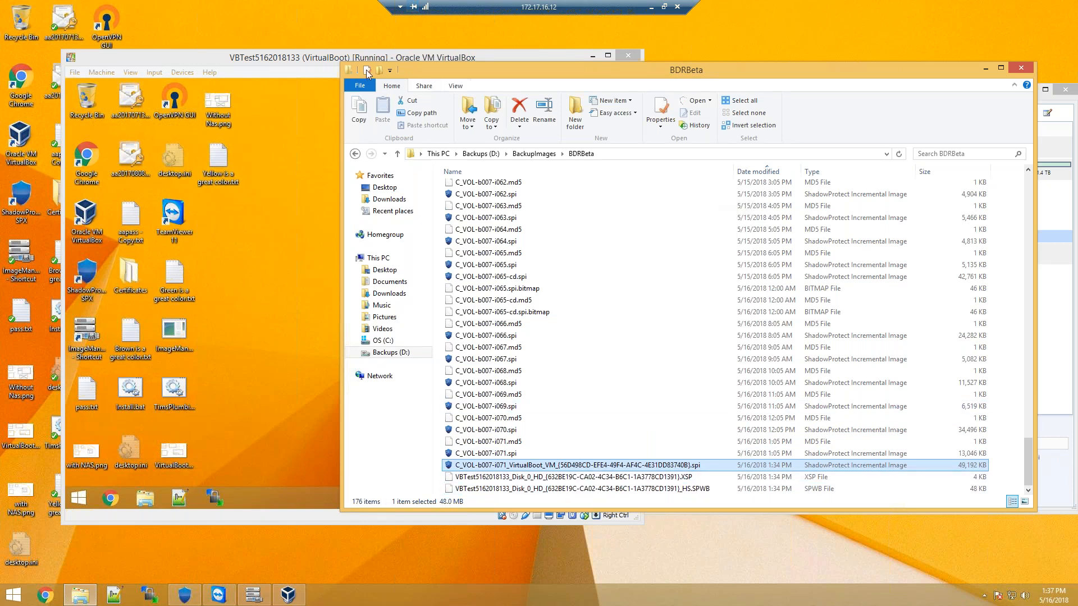
# Bring the virtual machine window forward, dismiss its TeamViewer connection notice and exit TeamViewer inside the virtual machine
pyautogui.moveTo(302, 71); pyautogui.dragTo(427, 38)
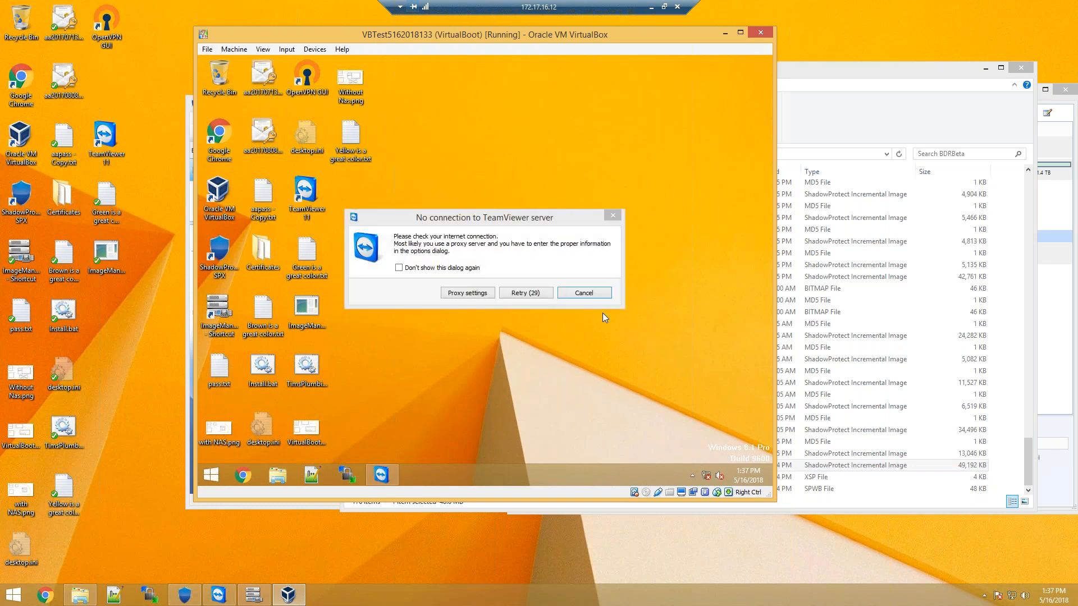
pyautogui.click(613, 219)
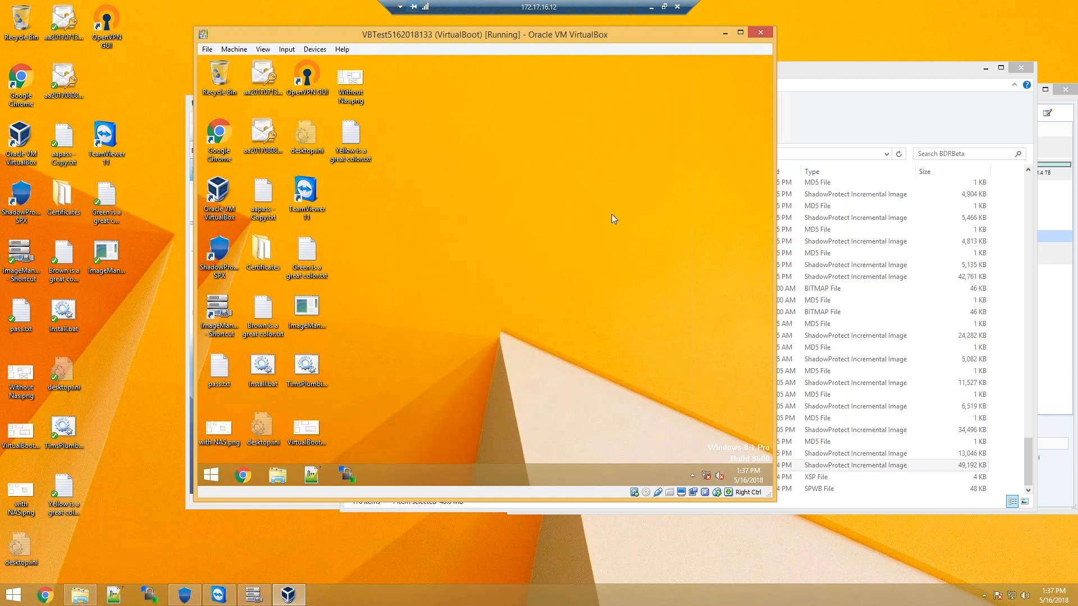
pyautogui.click(692, 476)
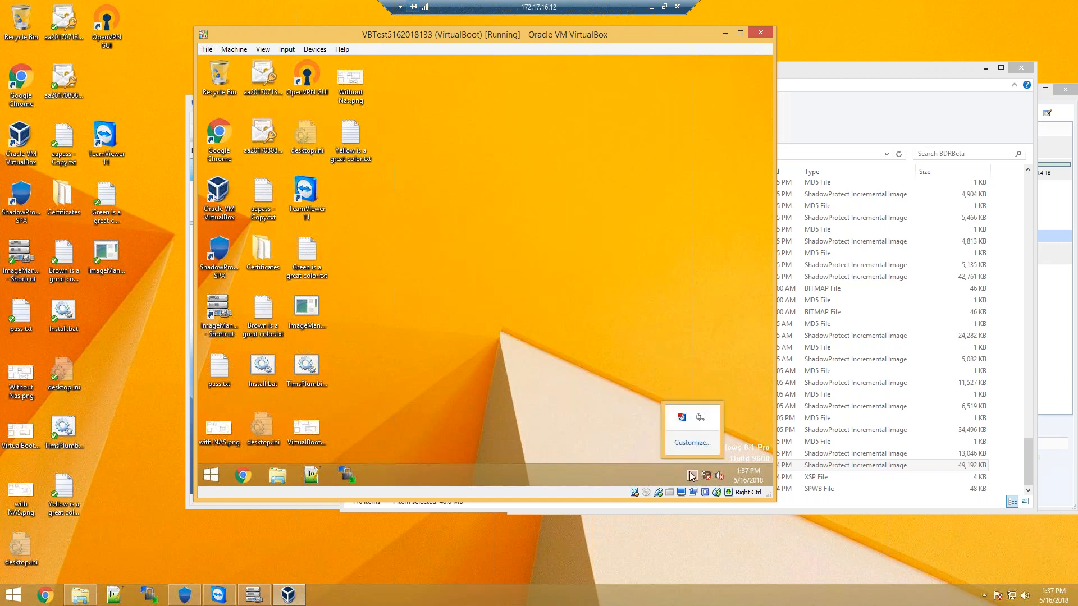
pyautogui.rightClick(682, 422)
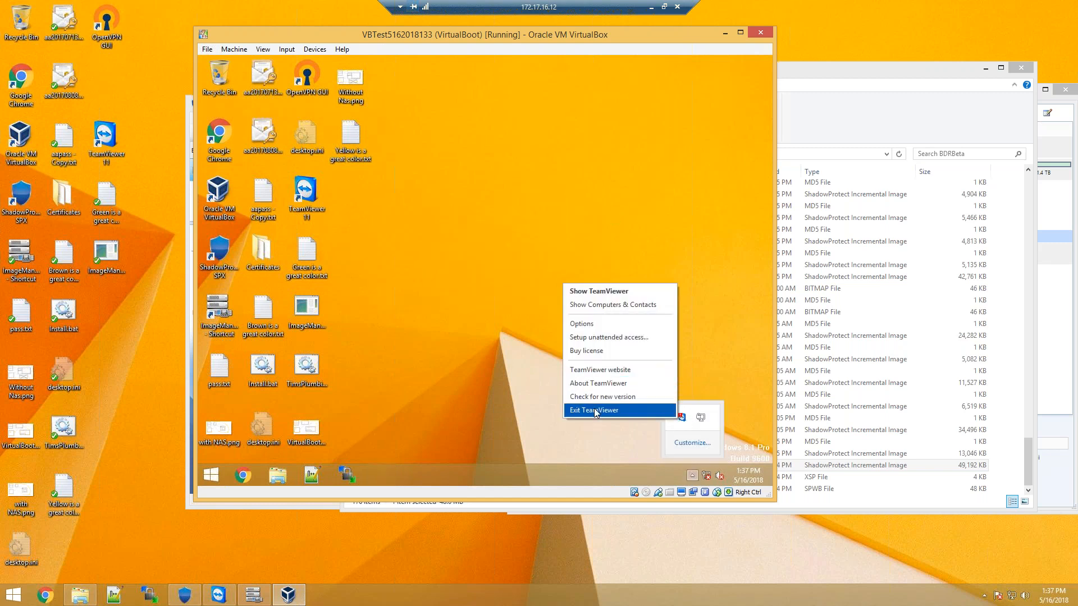
pyautogui.click(622, 411)
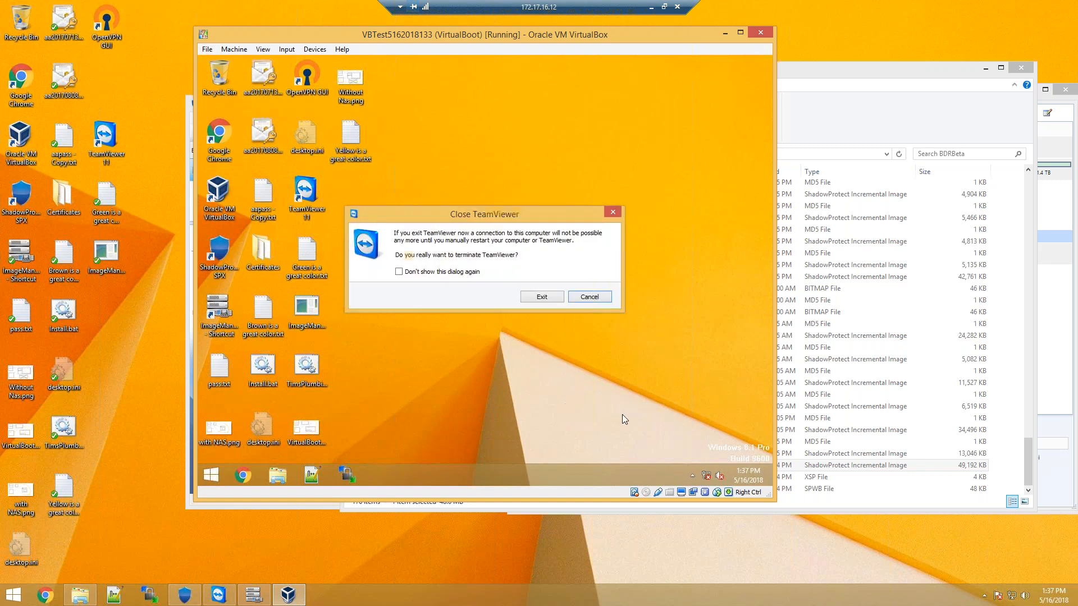
pyautogui.click(539, 300)
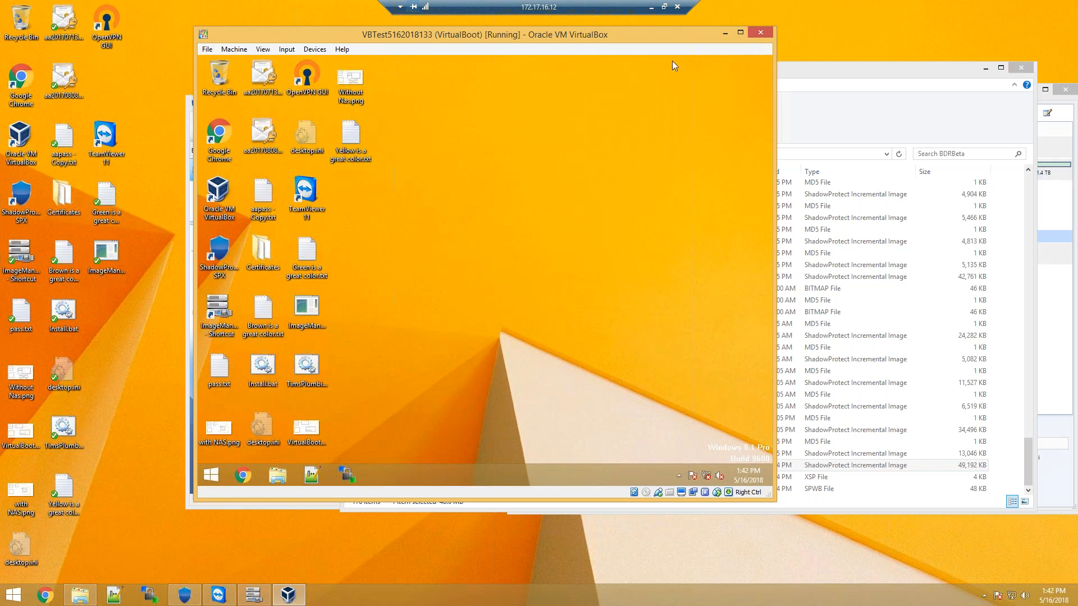
pyautogui.click(761, 34)
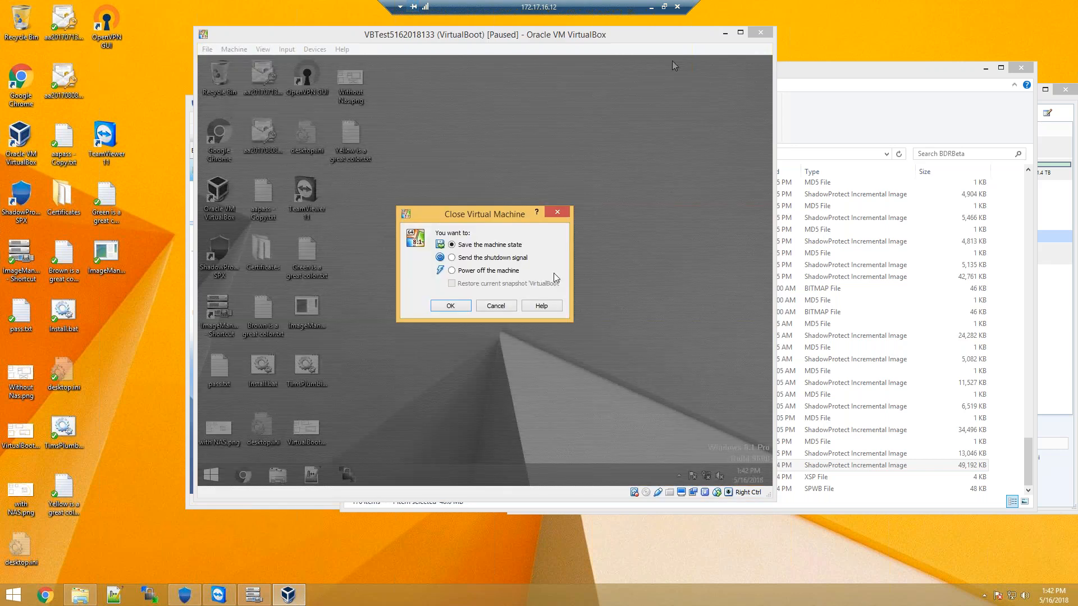
pyautogui.click(450, 306)
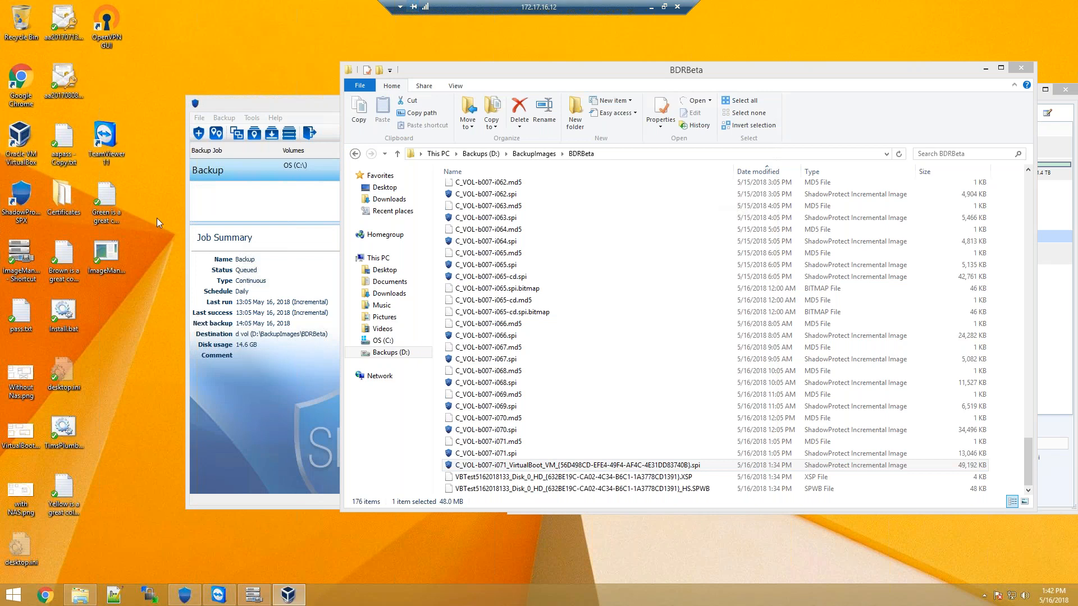
pyautogui.rightClick(292, 288)
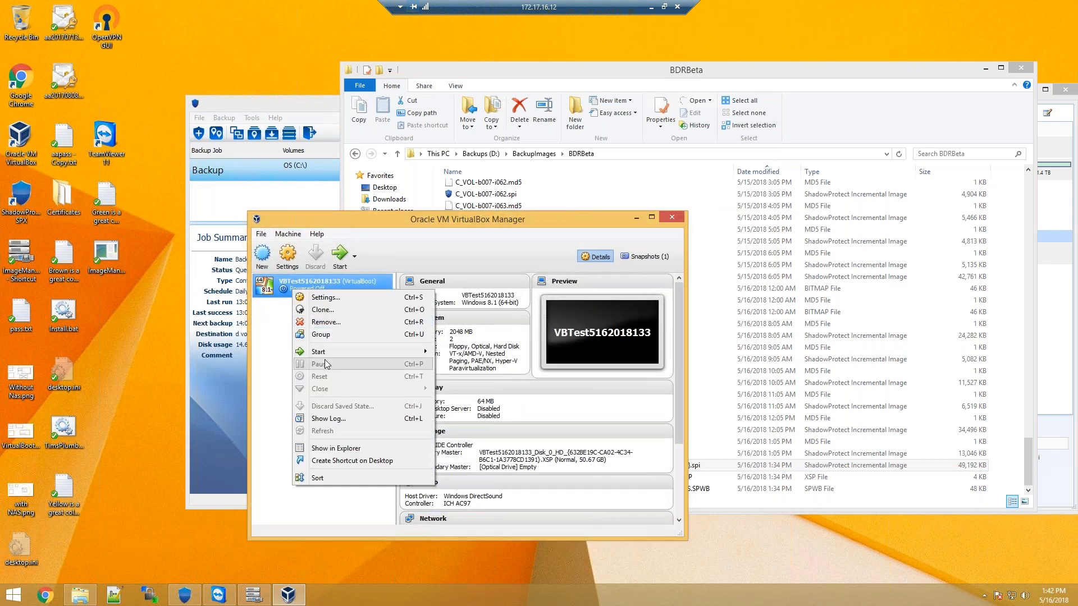
pyautogui.click(343, 322)
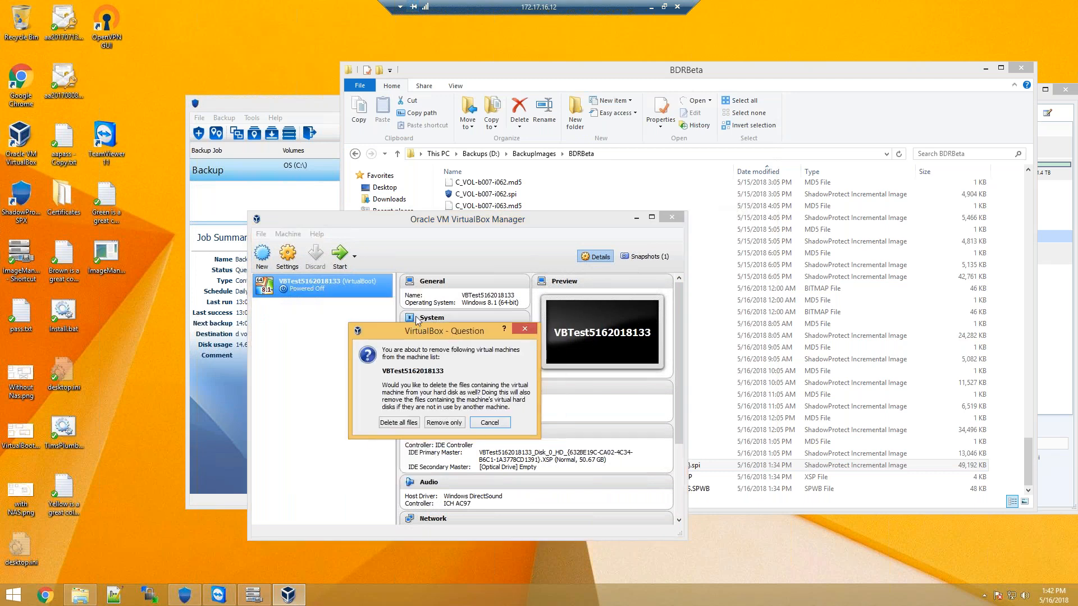
pyautogui.click(360, 404)
# Check the BDRBeta folder for leftover VirtualBoot files, and close the VirtualBox Manager and BDRBeta windows
pyautogui.click(700, 473)
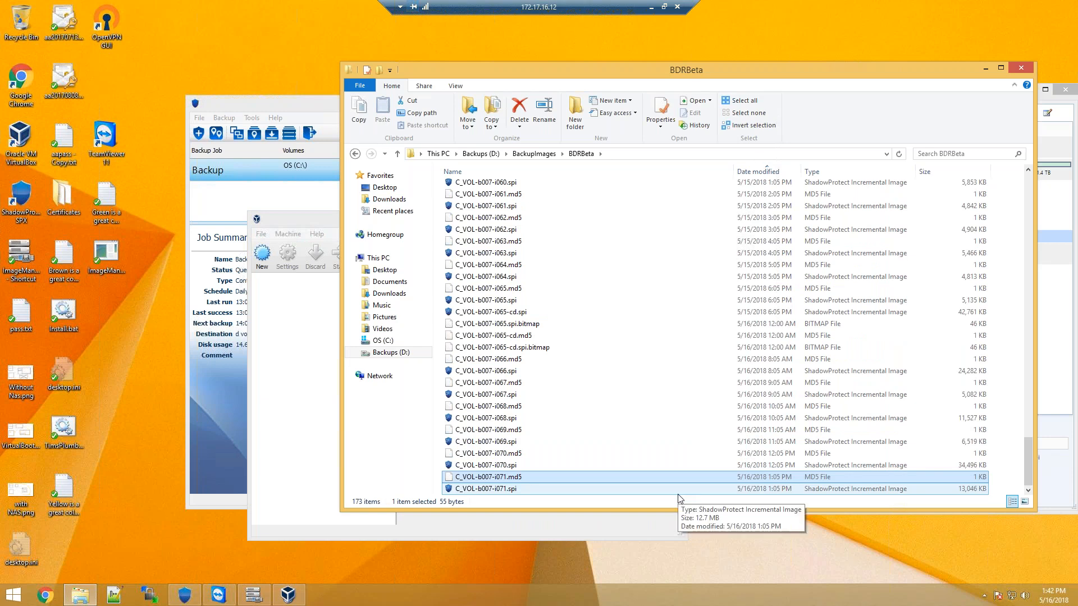
pyautogui.click(334, 358)
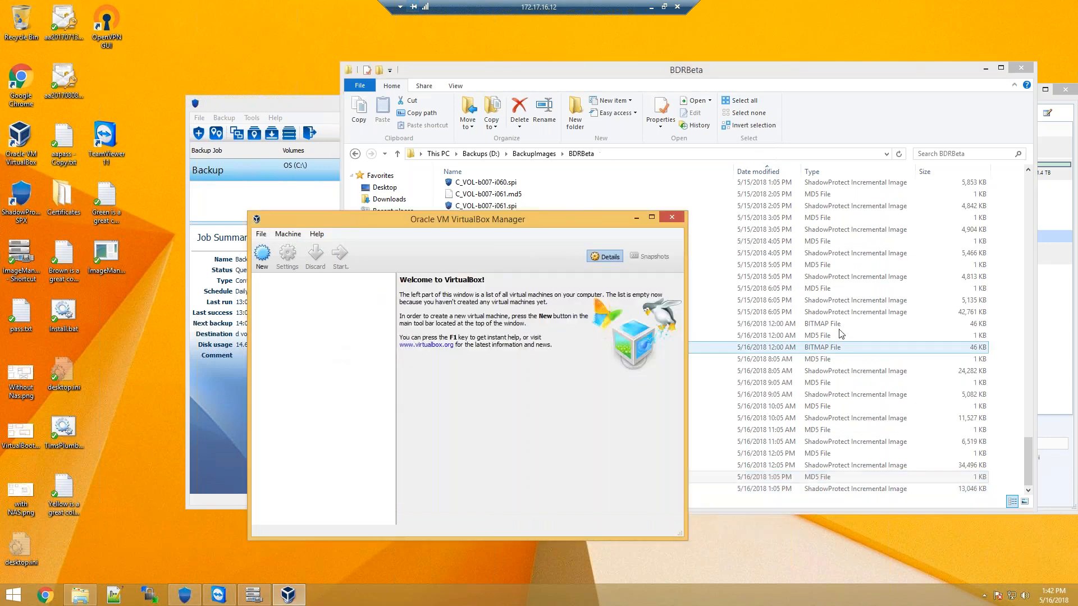
pyautogui.click(672, 220)
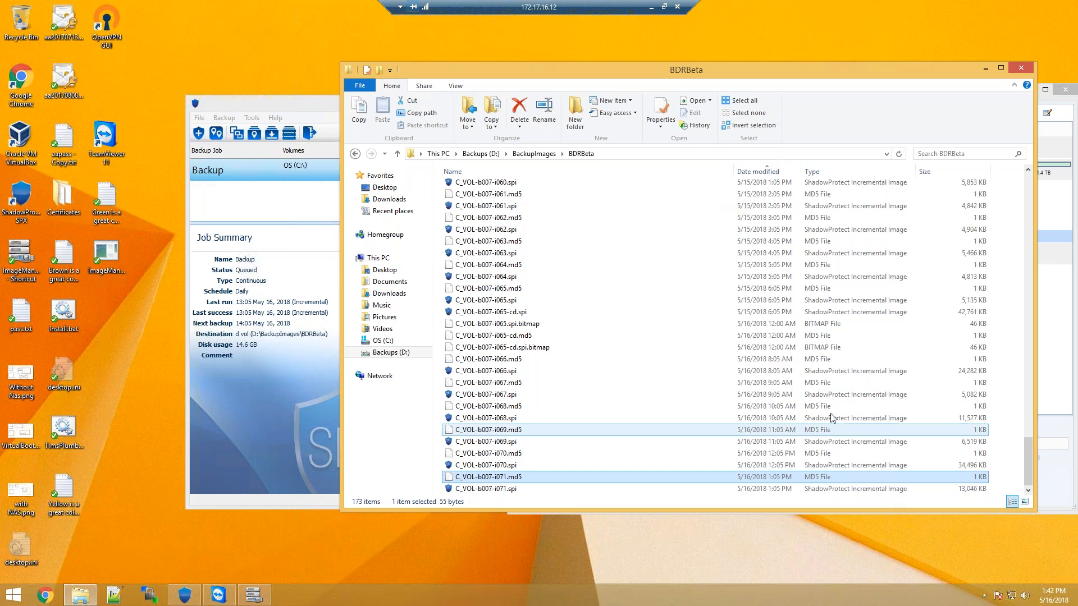
pyautogui.click(1020, 70)
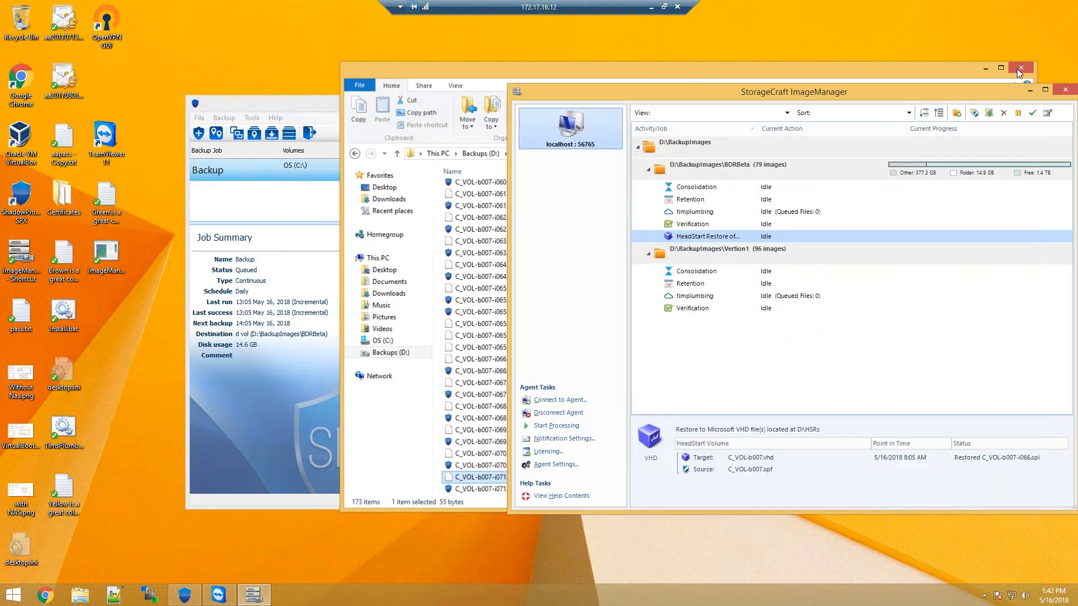
# Review the advanced boot verification options for the BDRBeta managed folder and leave its settings without saving
pyautogui.click(761, 229)
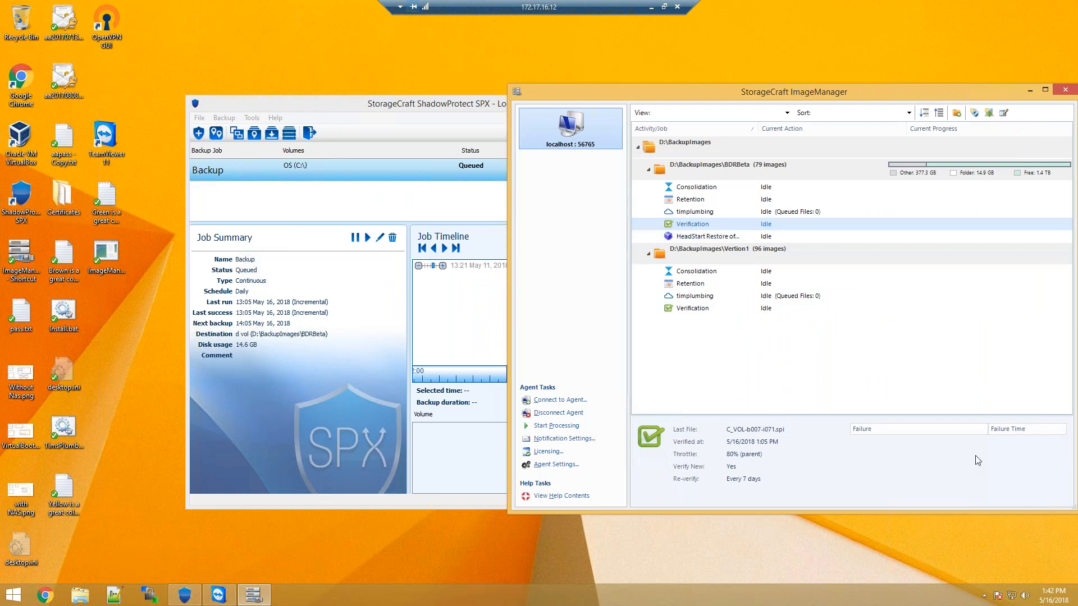
pyautogui.doubleClick(750, 227)
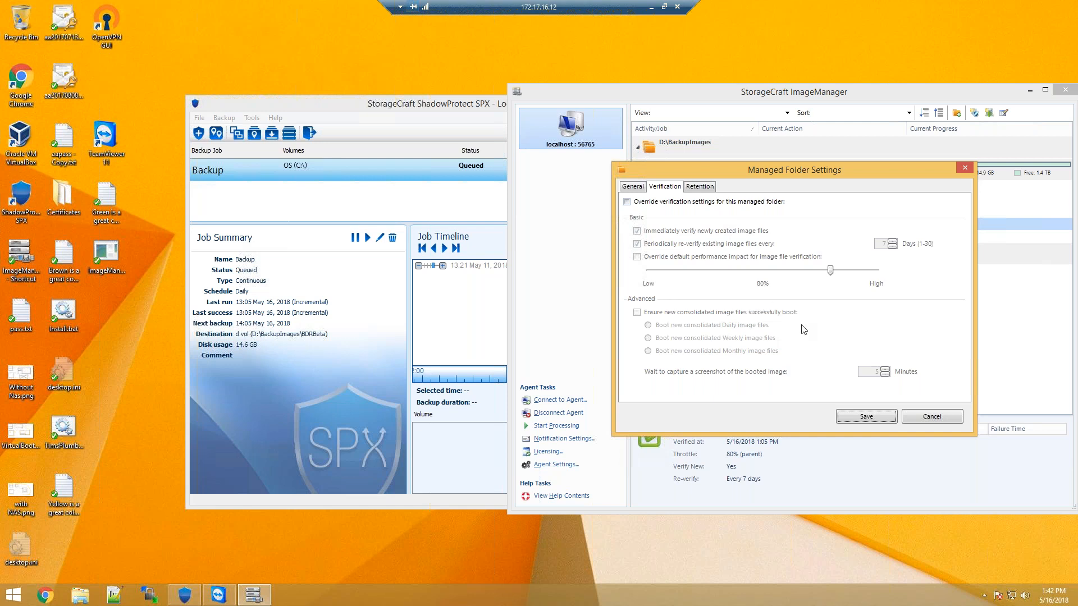
pyautogui.click(626, 201)
pyautogui.click(752, 312)
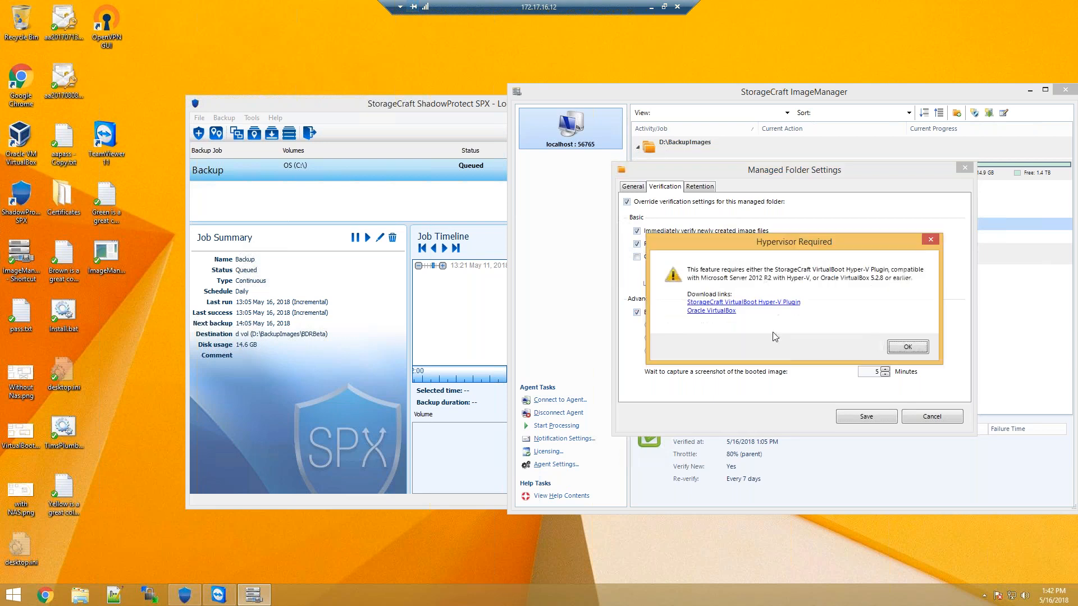
pyautogui.click(894, 345)
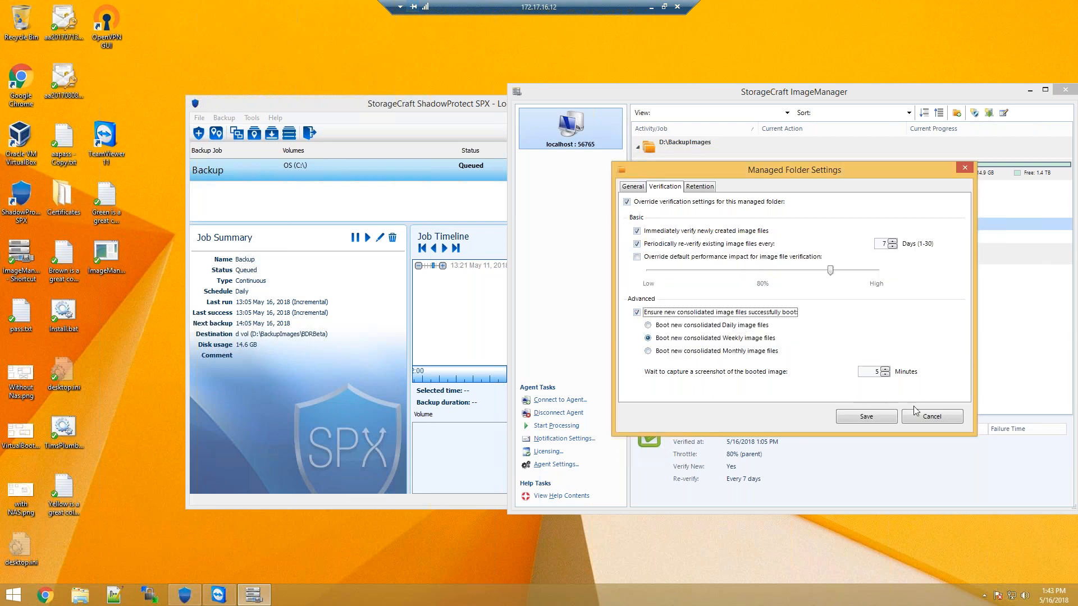
pyautogui.click(735, 203)
pyautogui.click(954, 416)
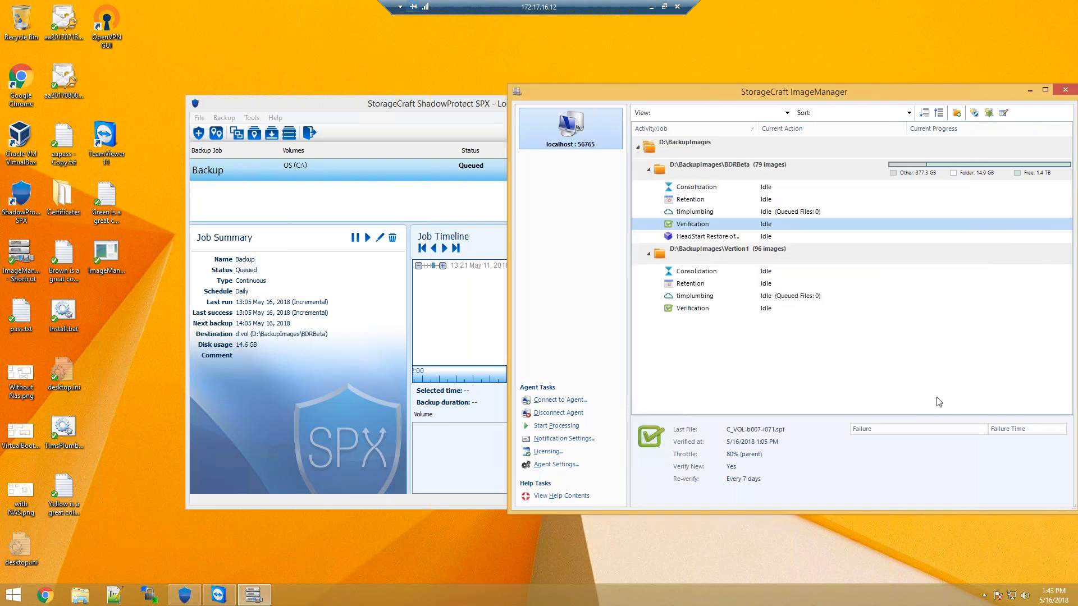
# Review the setup for a new HeadStart Restore job on the BDRBeta managed folder and dismiss it without creating a job
pyautogui.click(733, 236)
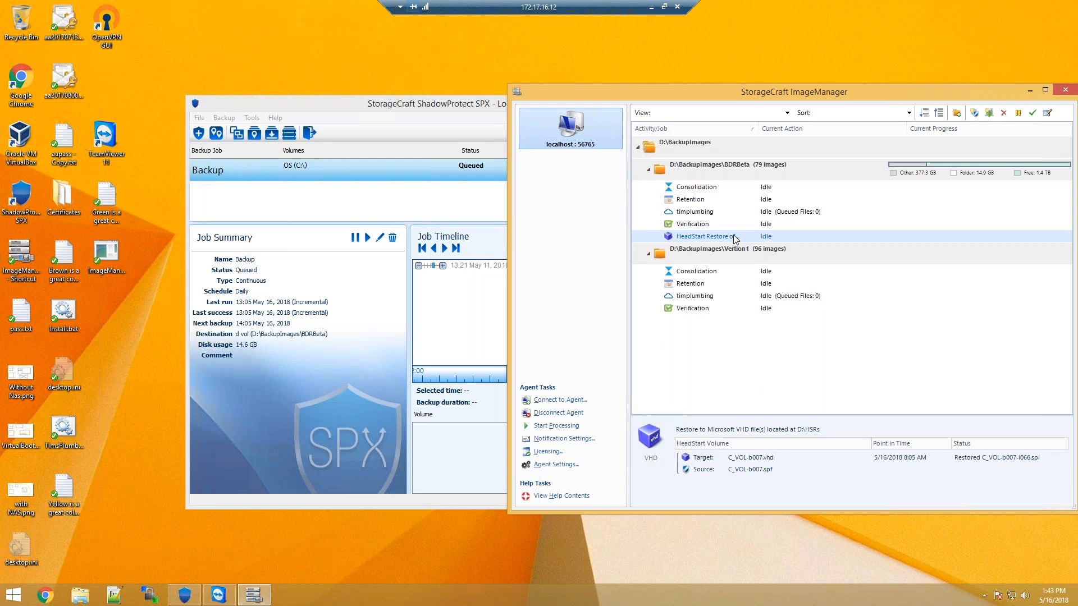
pyautogui.rightClick(768, 176)
pyautogui.moveTo(814, 252)
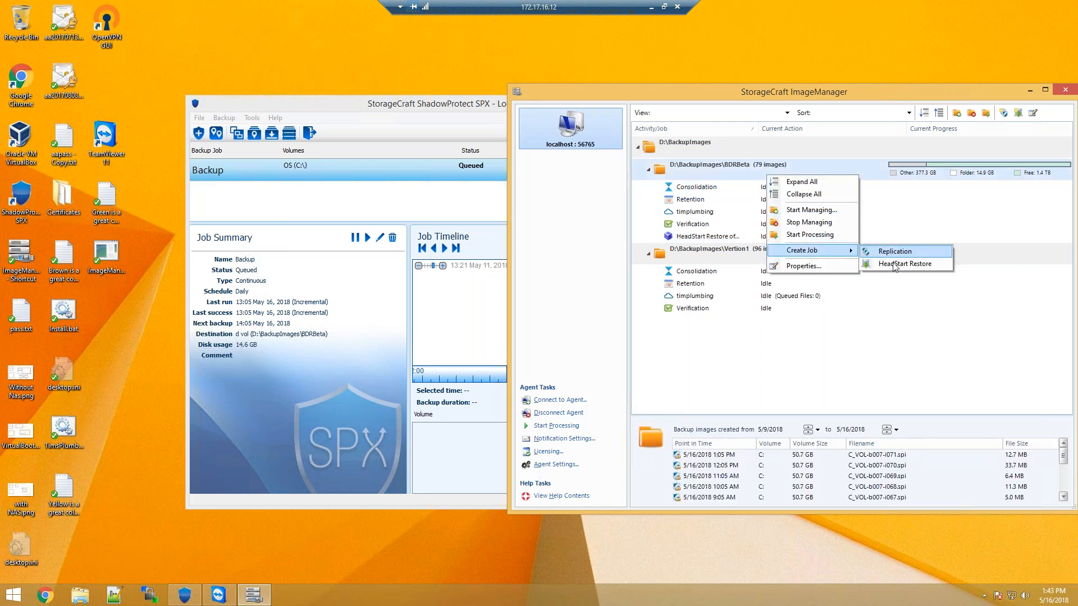
pyautogui.click(894, 264)
pyautogui.click(927, 166)
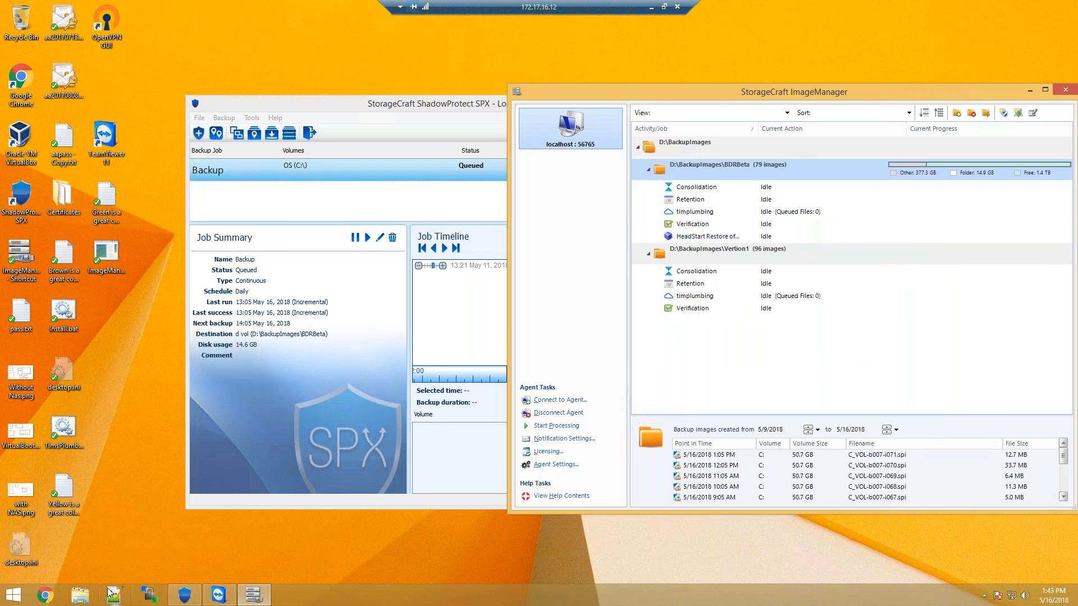
# Switch to File Explorer, inspect the restored files in D:\HSRs\BDRBeta (BDRBETA), and close the window
pyautogui.click(79, 595)
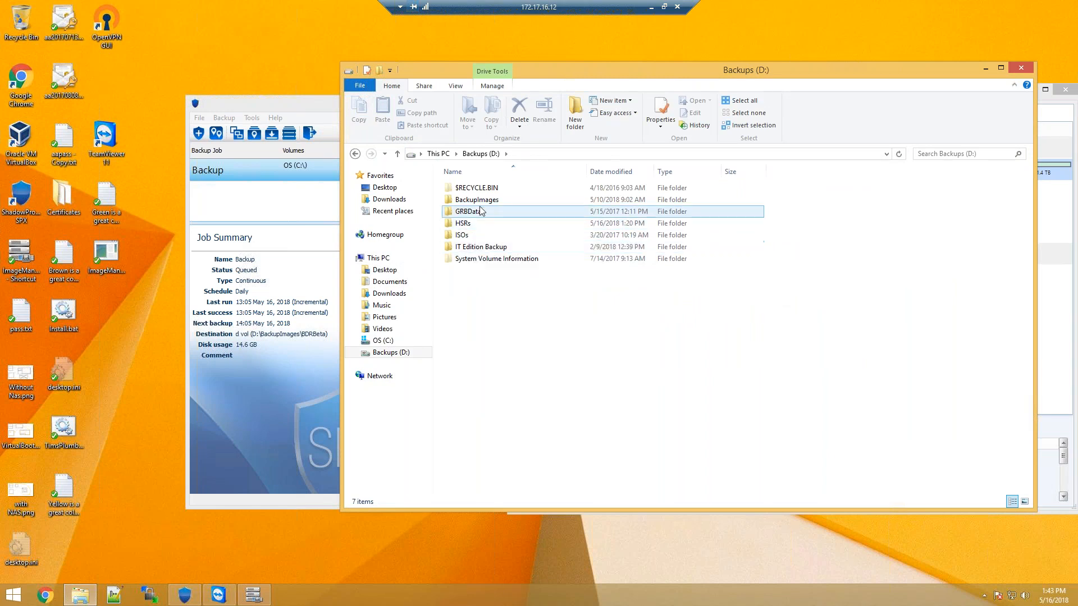
pyautogui.doubleClick(463, 222)
pyautogui.doubleClick(482, 188)
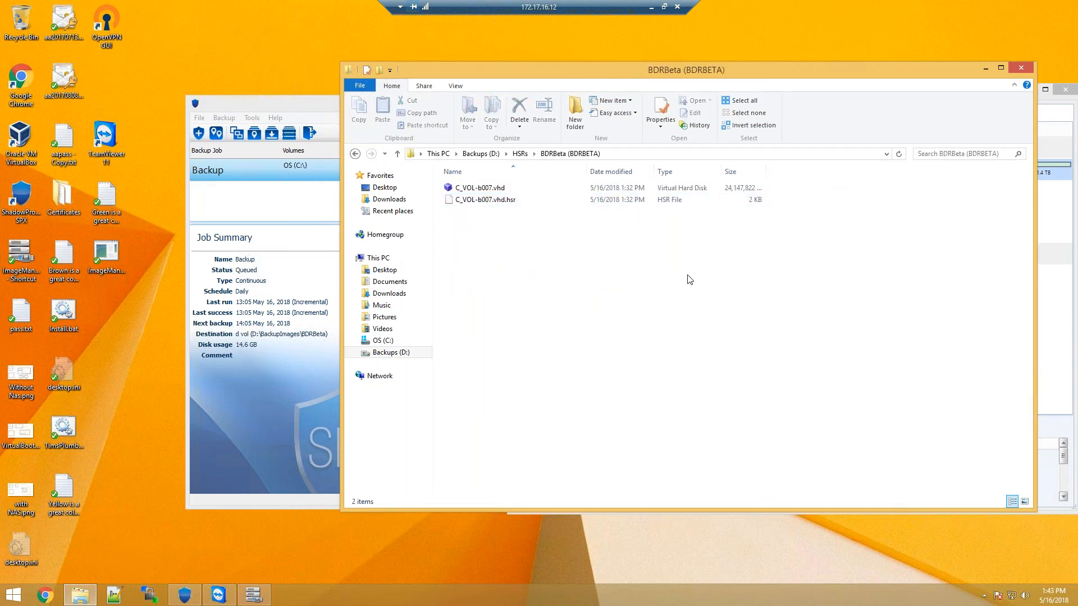
pyautogui.click(1021, 68)
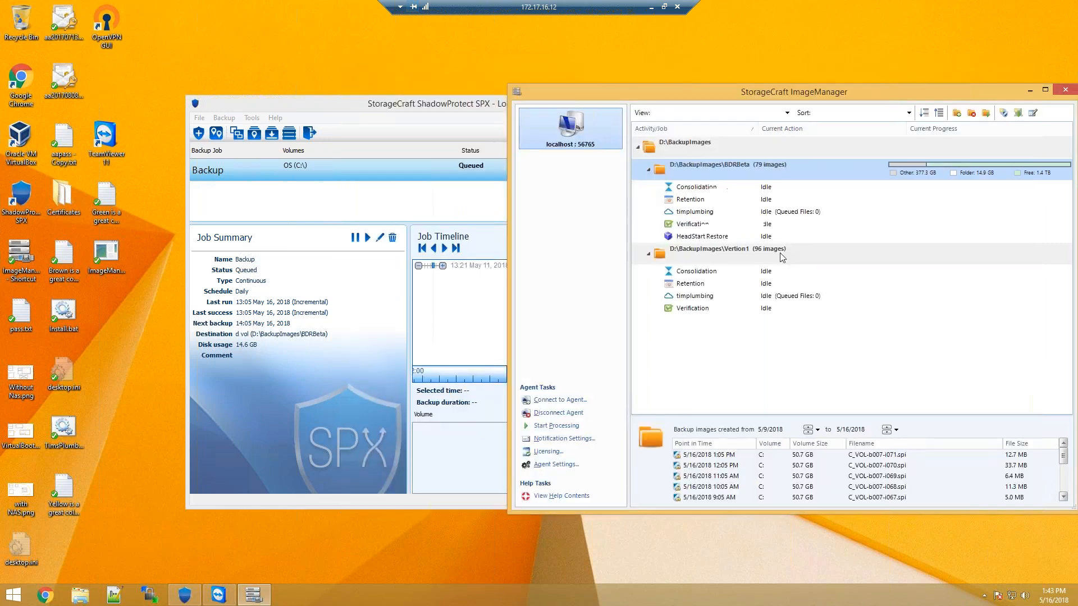
# Review the HeadStart Restore of BDRBETA job's lag time settings, and finalize C_VOL-b007.vhd to the most recent backup image
pyautogui.doubleClick(764, 237)
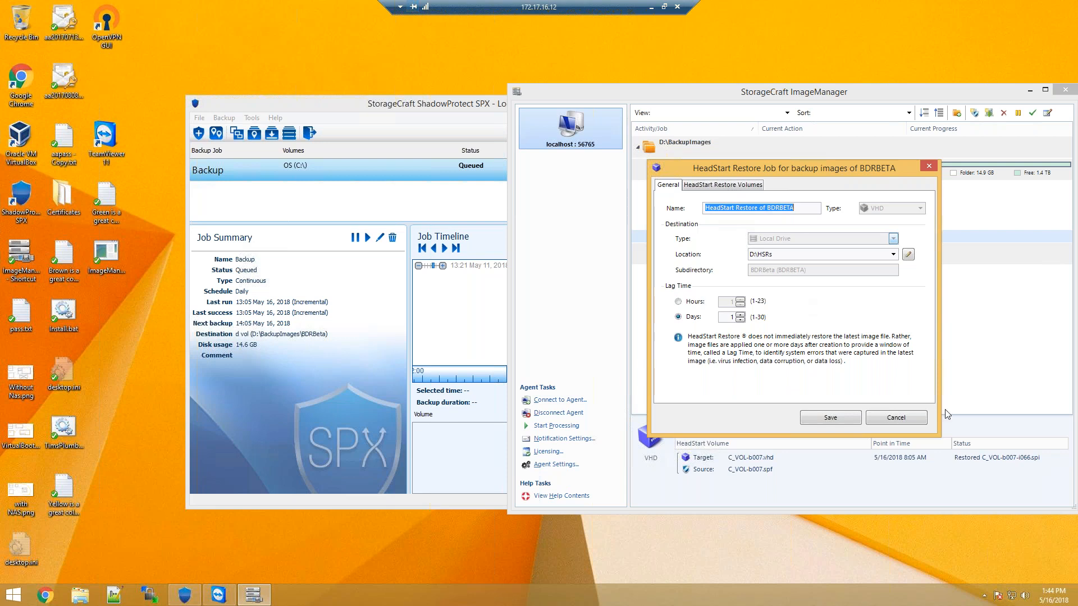
pyautogui.click(876, 418)
pyautogui.rightClick(769, 230)
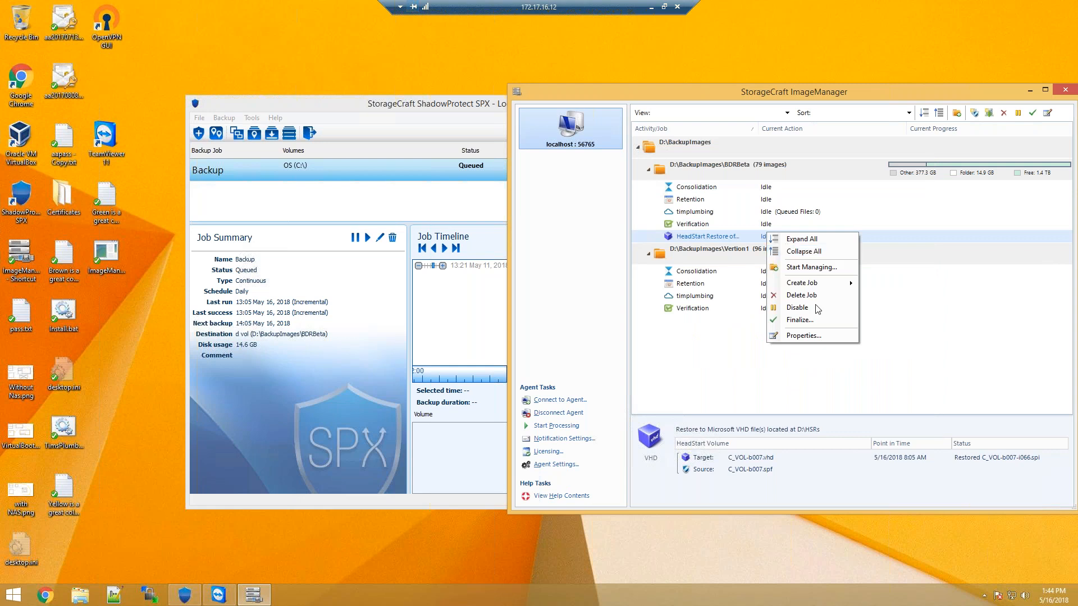
pyautogui.click(809, 319)
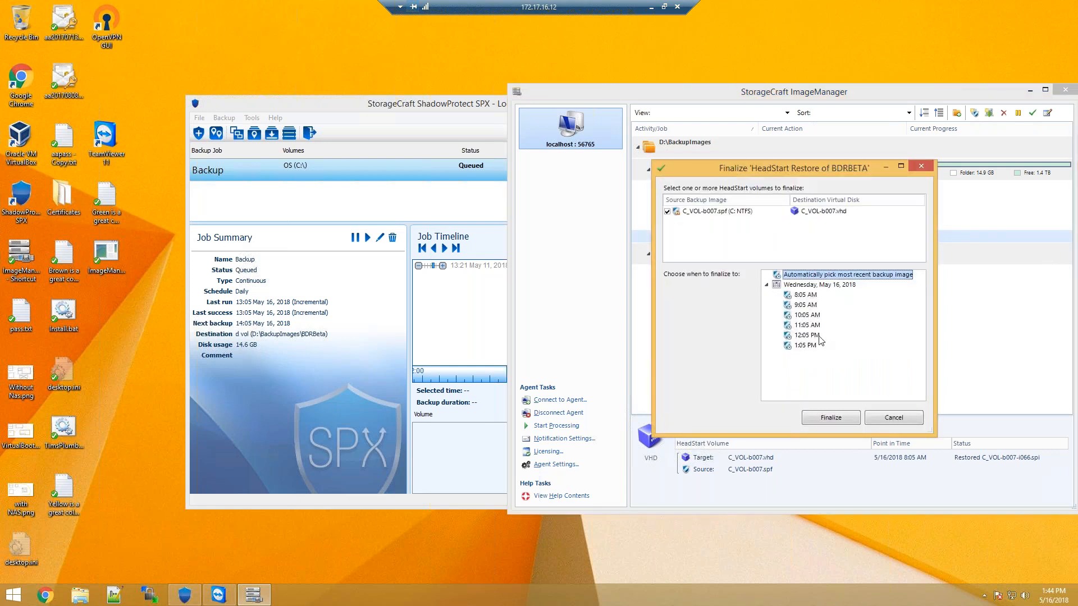
pyautogui.click(806, 296)
pyautogui.click(808, 346)
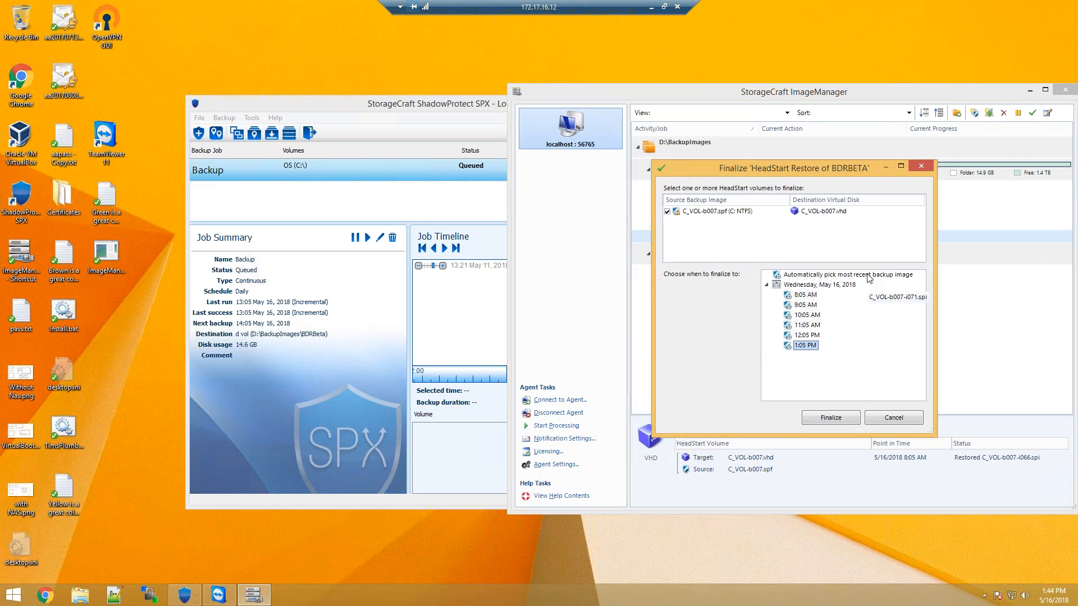
pyautogui.click(838, 421)
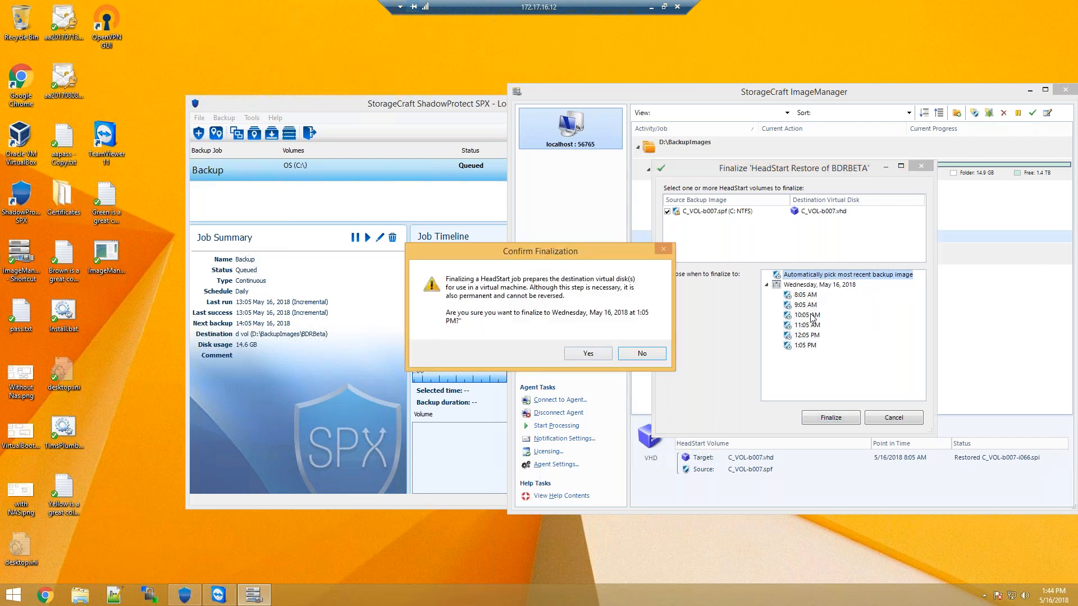
pyautogui.click(590, 355)
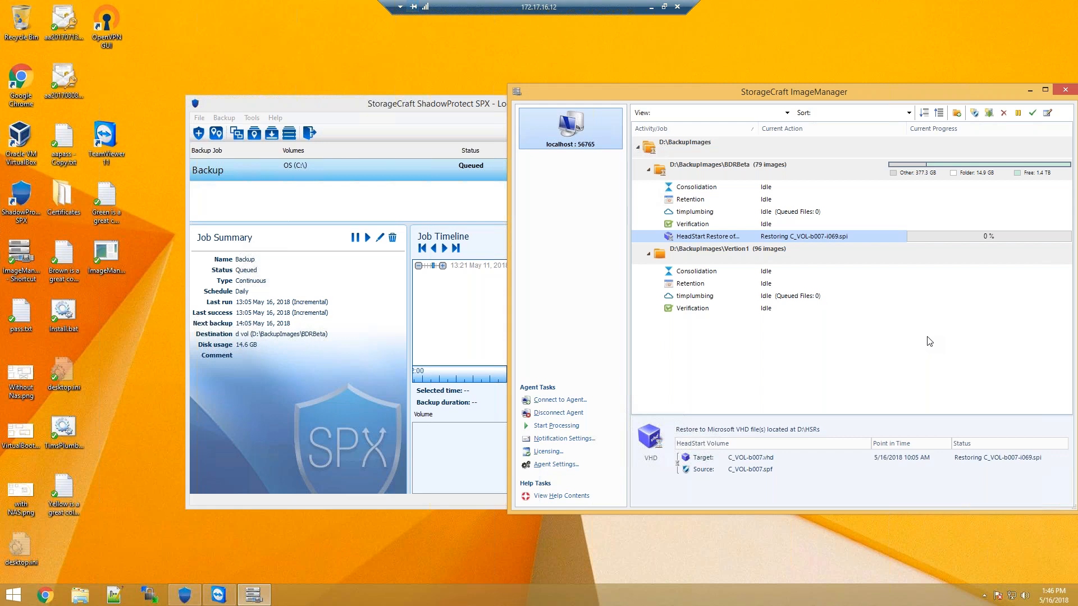
# Switch to File Explorer and check the size of the BDRBeta folder in D:\BackupImages through its properties
pyautogui.click(88, 589)
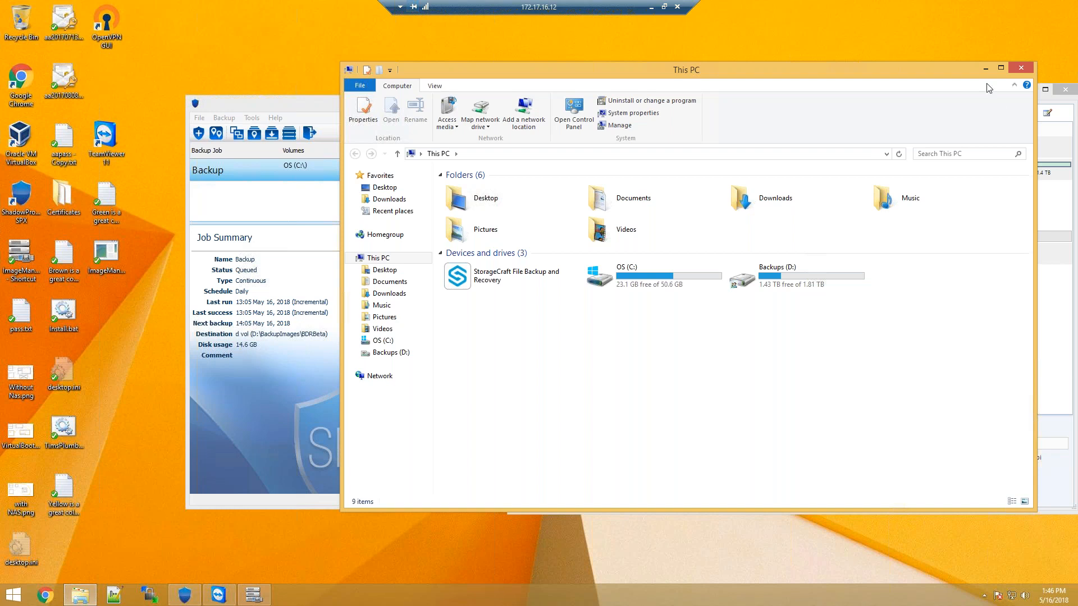
pyautogui.click(986, 68)
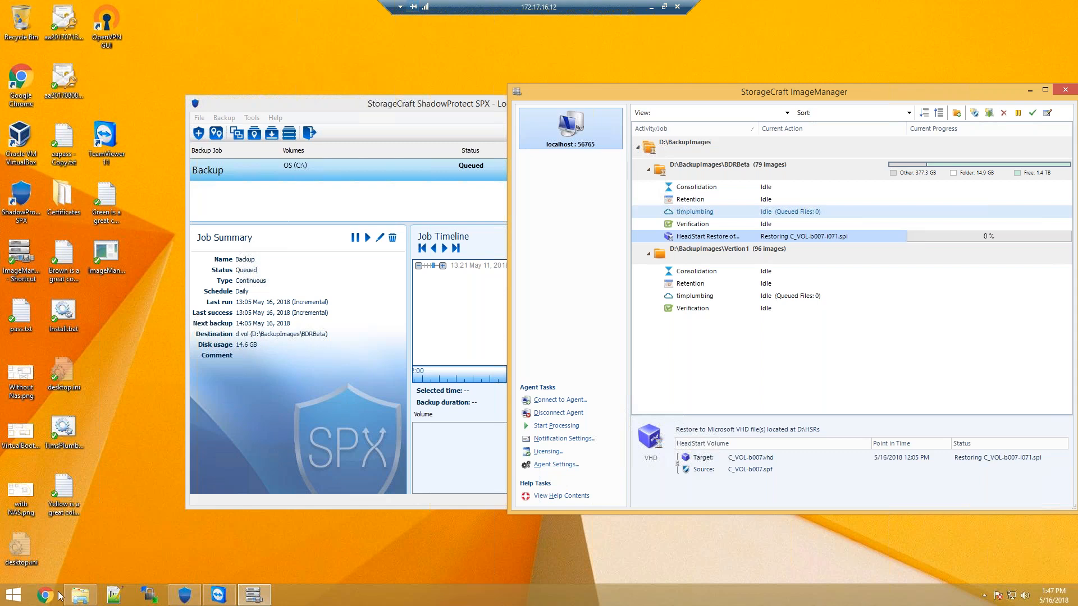
pyautogui.click(88, 596)
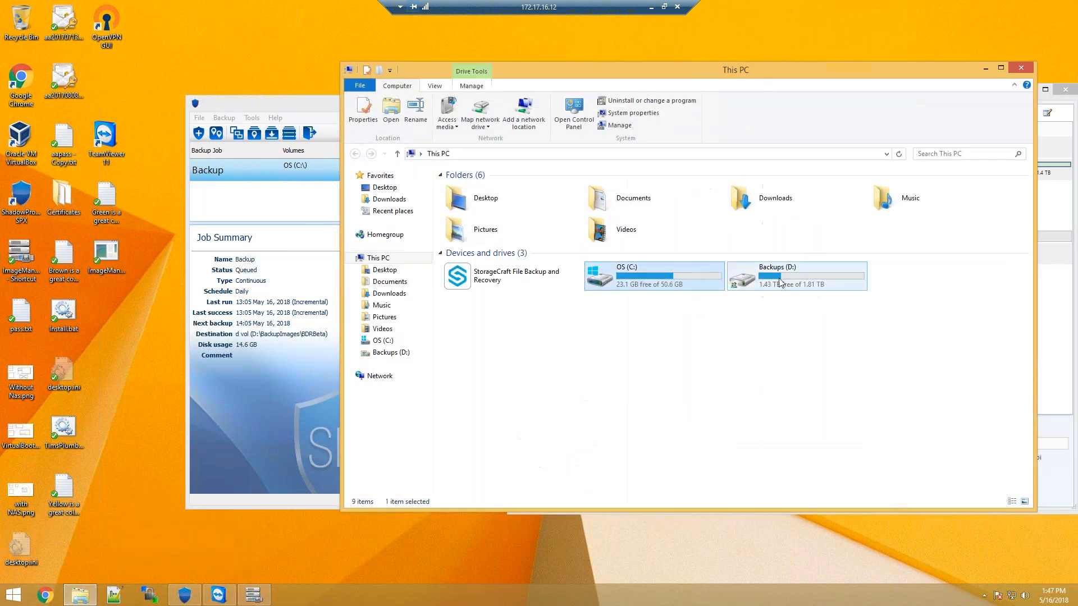
pyautogui.doubleClick(775, 272)
pyautogui.doubleClick(493, 200)
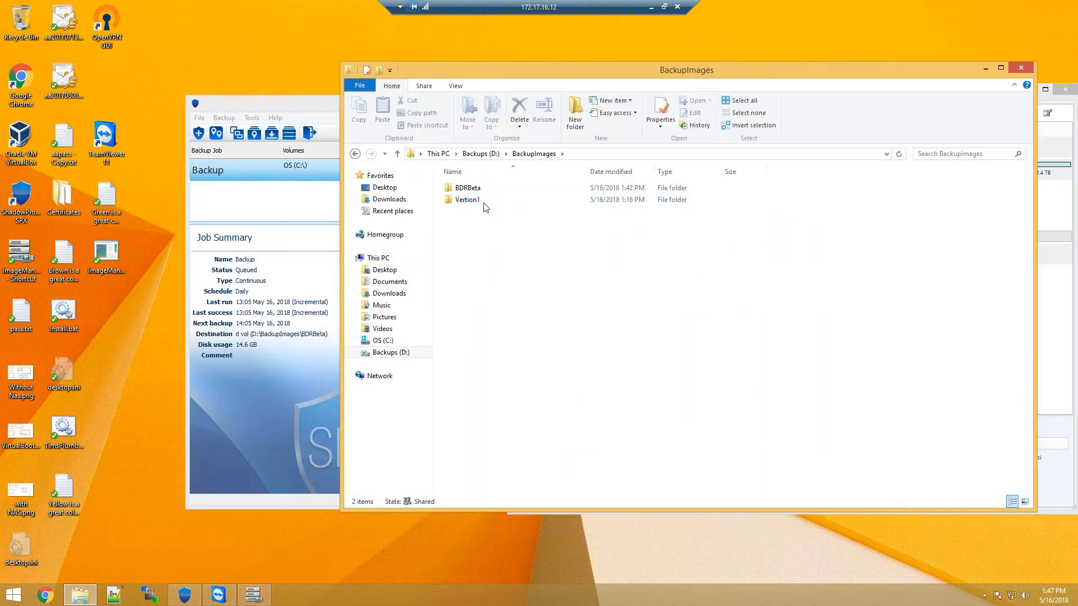
pyautogui.rightClick(469, 189)
pyautogui.click(526, 402)
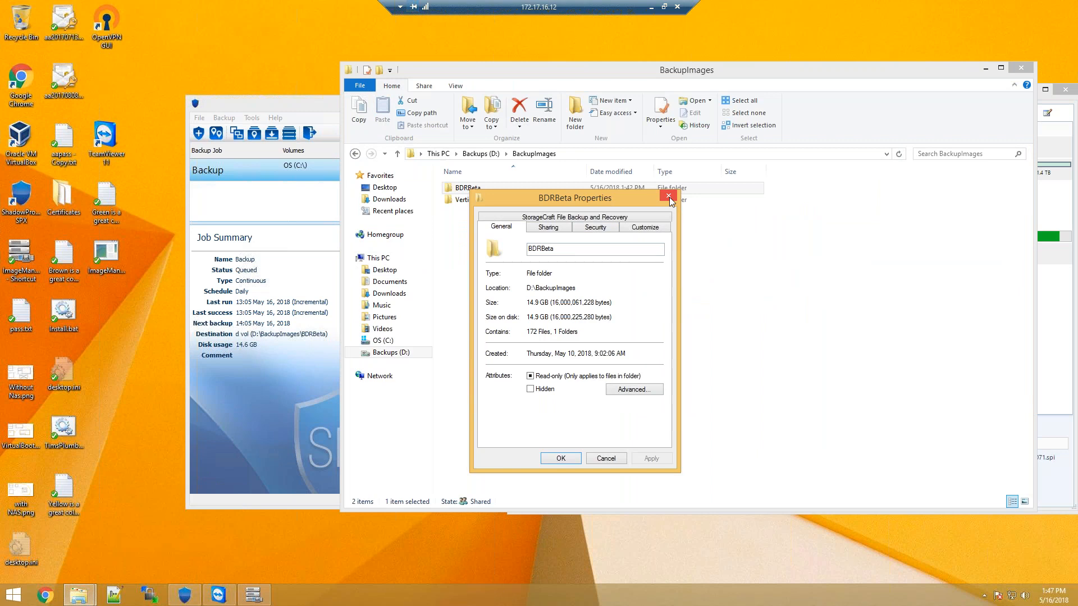
pyautogui.click(668, 196)
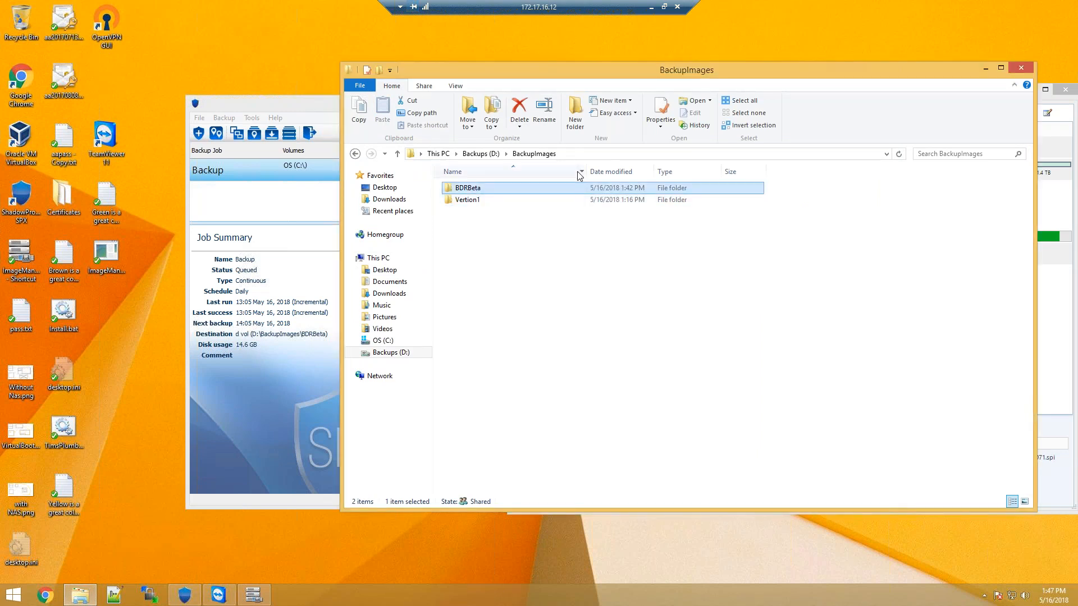
# Check C_VOL-b007.vhd in D:\HSRs\BDRBeta (BDRBETA), moving the folder window to keep the HeadStart Restore progress in view
pyautogui.click(481, 154)
pyautogui.doubleClick(481, 222)
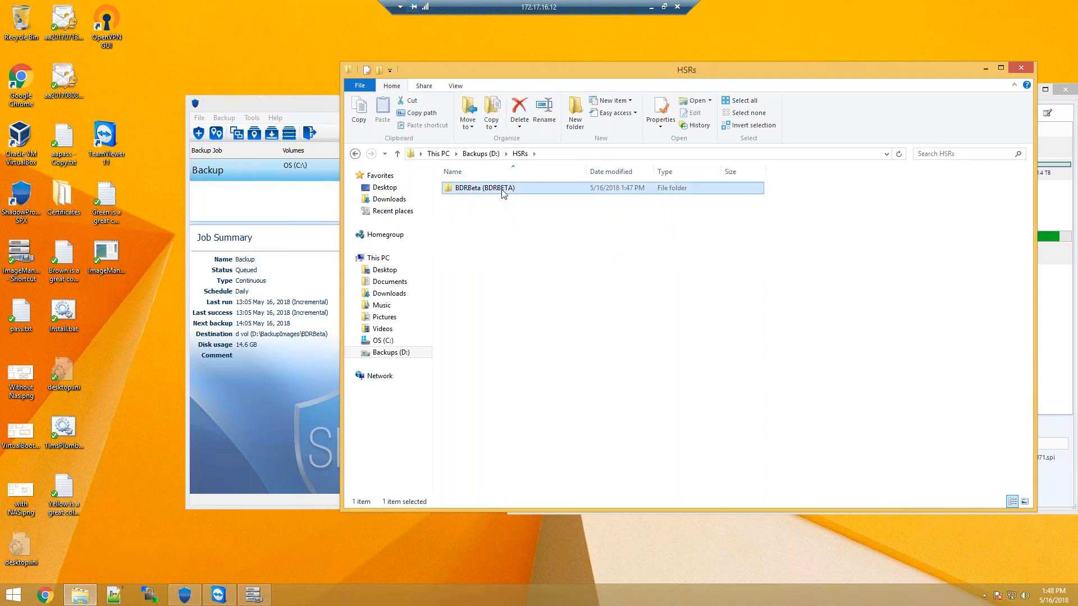
pyautogui.doubleClick(501, 189)
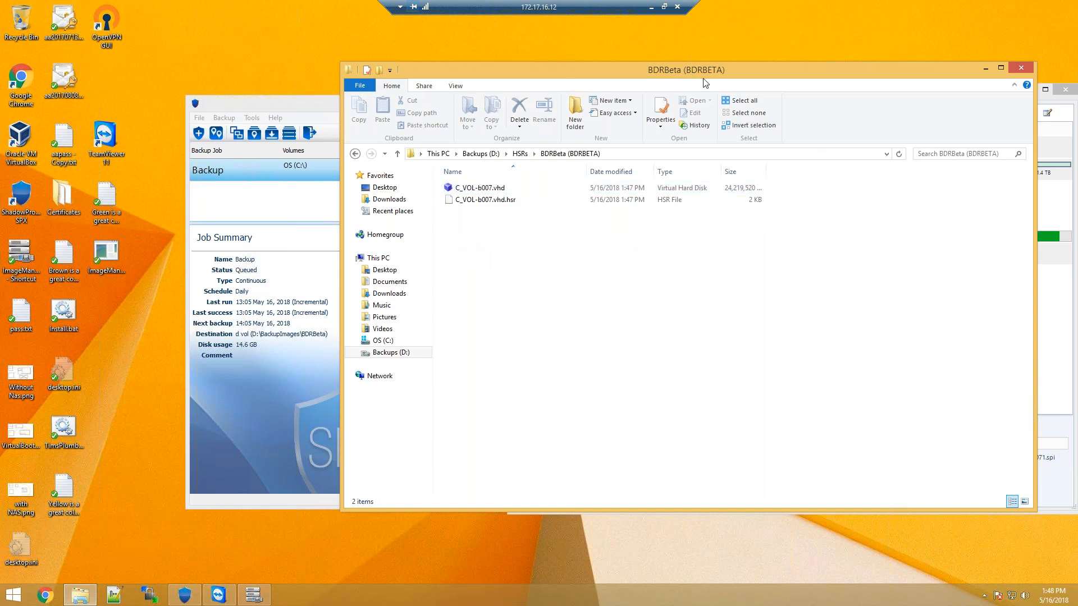
pyautogui.moveTo(699, 66); pyautogui.dragTo(584, 85)
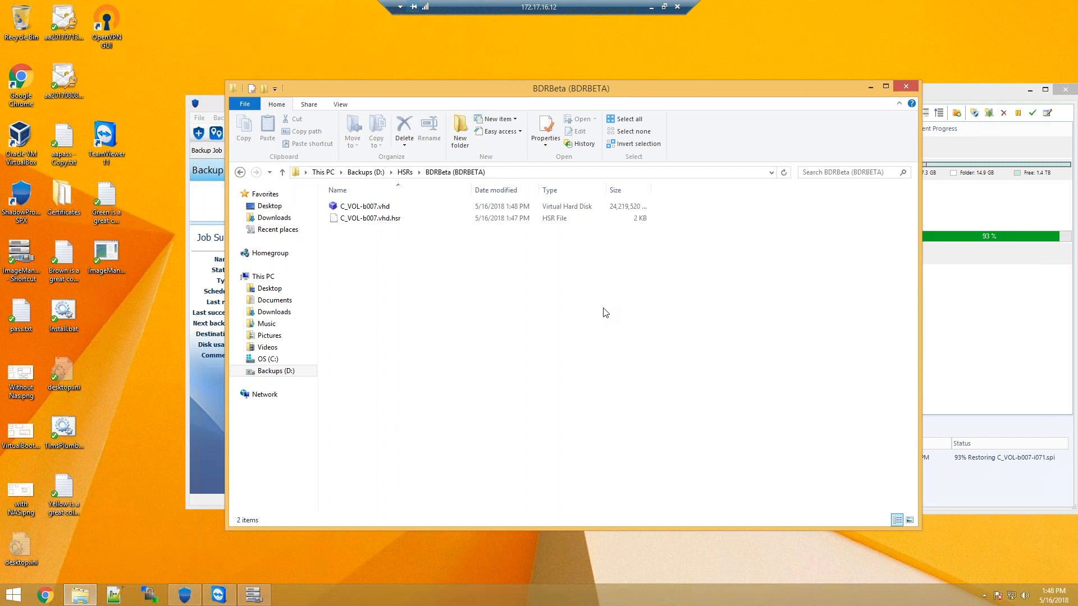
pyautogui.click(385, 209)
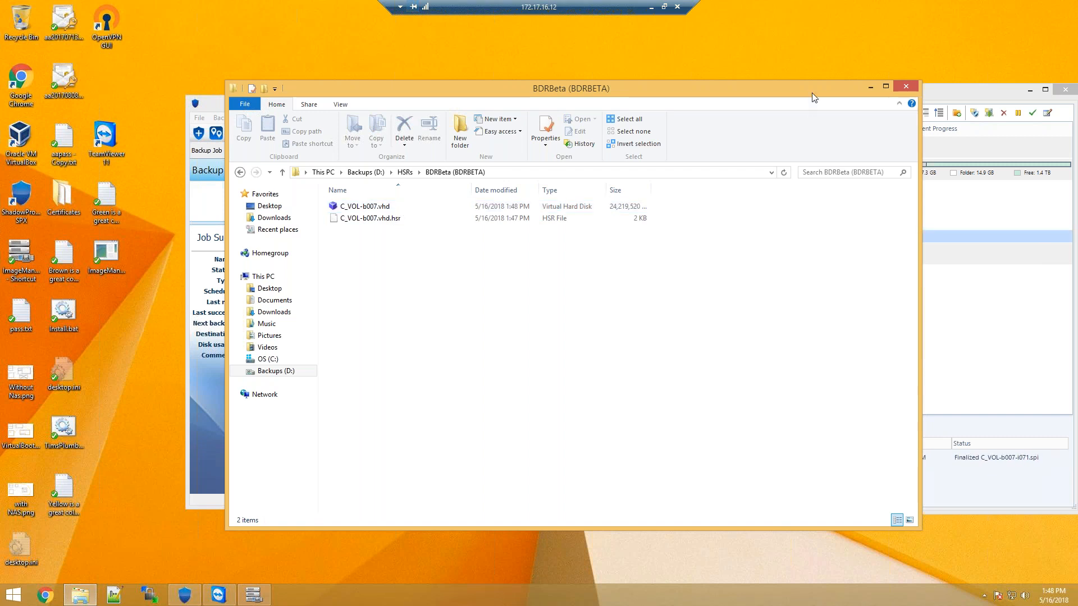
pyautogui.moveTo(794, 94); pyautogui.dragTo(887, 106)
pyautogui.click(696, 214)
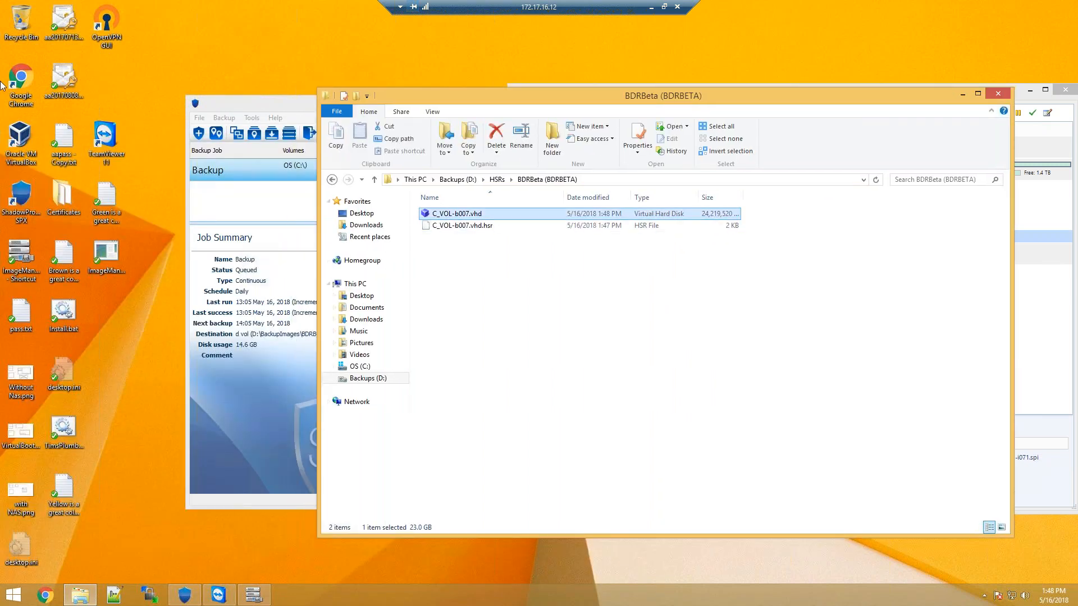
# Switch to Oracle VM VirtualBox and start a new virtual machine named HSRTest5162018 with version Windows 8.1 (64-bit)
pyautogui.click(18, 129)
pyautogui.doubleClick(19, 129)
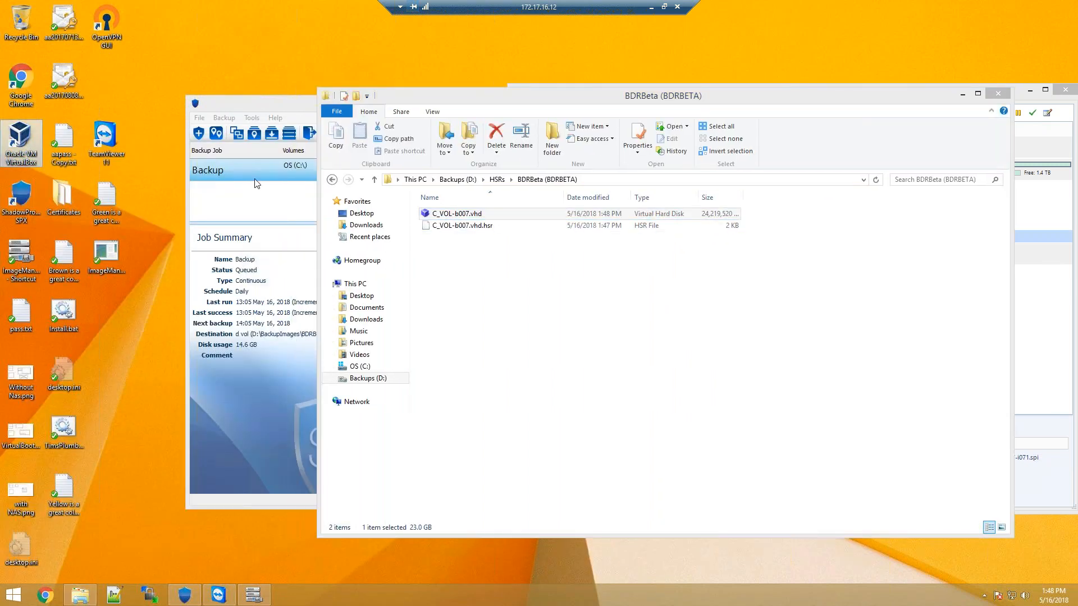
pyautogui.click(261, 254)
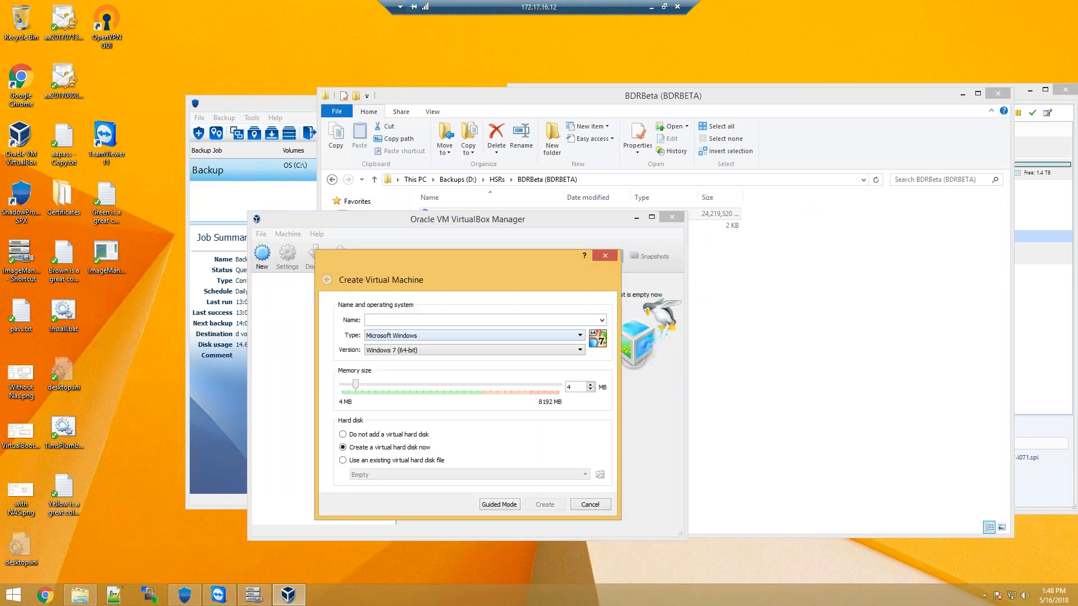
pyautogui.write('VBTest')
pyautogui.press('BackSpace')
pyautogui.press('BackSpace')
pyautogui.press('BackSpace')
pyautogui.press('BackSpace')
pyautogui.write('HSRTest5162018')
pyautogui.click(404, 349)
pyautogui.scroll(-2, 424, 414)
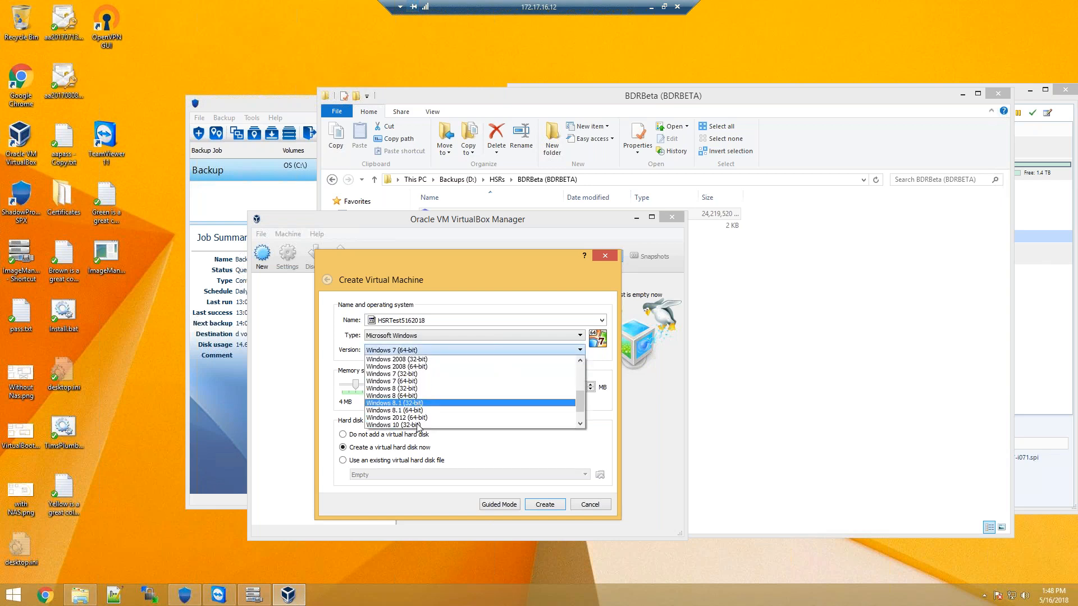
pyautogui.click(431, 412)
# Attach the existing virtual hard disk C_VOL-b007.vhd and create the virtual machine
pyautogui.click(390, 461)
pyautogui.click(600, 474)
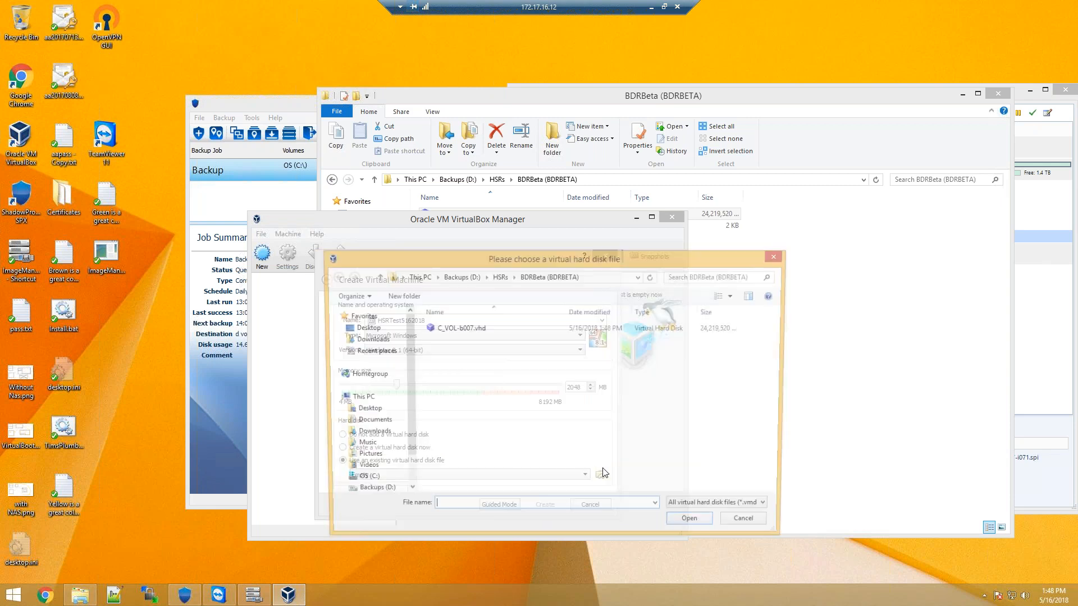
pyautogui.click(487, 329)
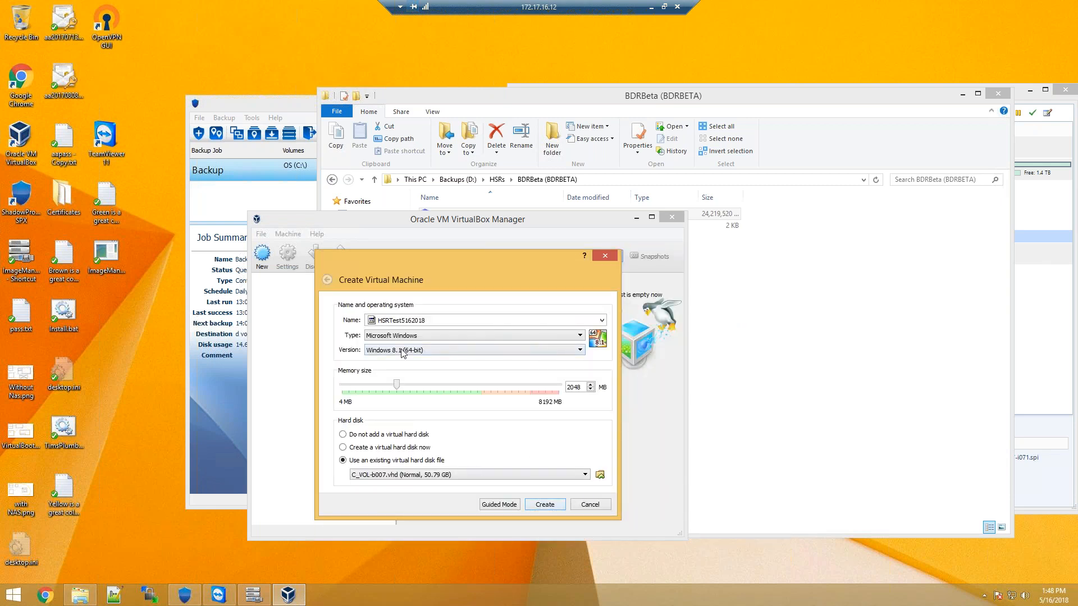
pyautogui.click(549, 506)
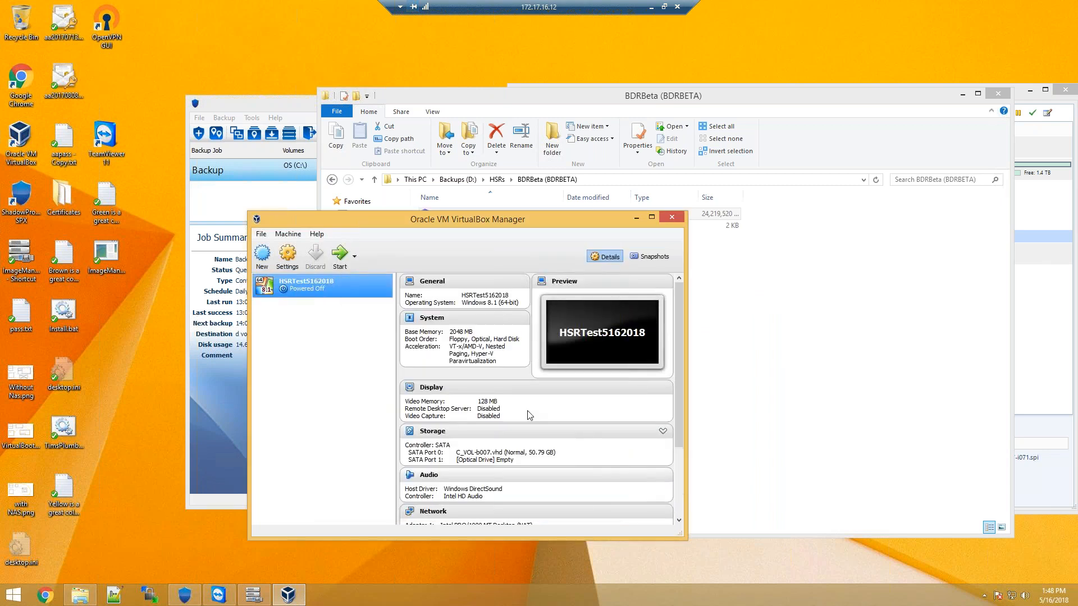
# In the settings of HSRTest5162018, set network adapter 1 to Not attached
pyautogui.rightClick(350, 277)
pyautogui.click(381, 290)
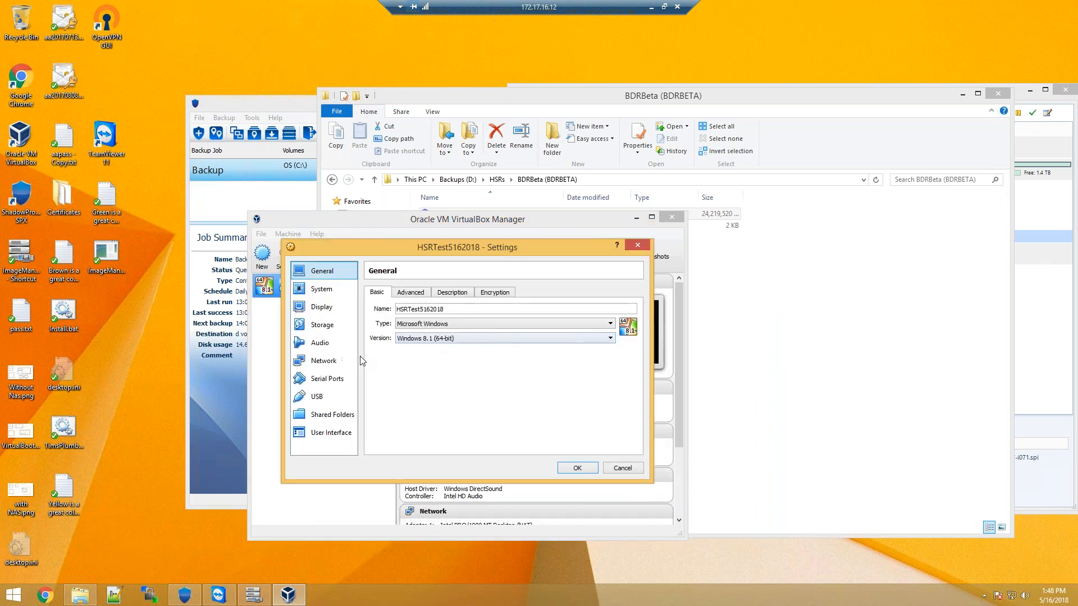
pyautogui.click(348, 361)
pyautogui.click(449, 322)
pyautogui.click(442, 334)
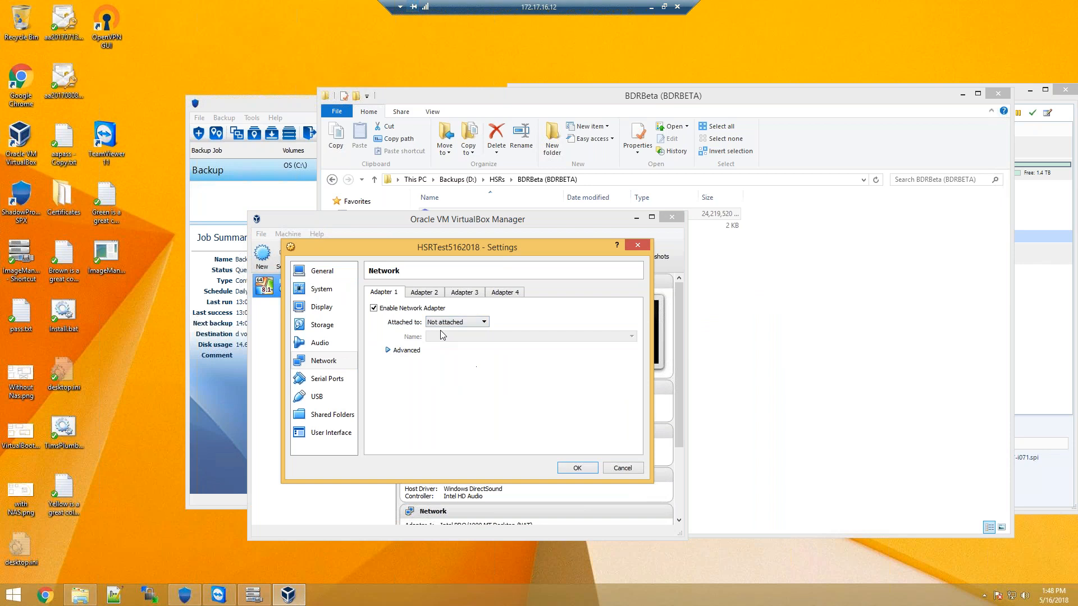
# Load ShadowProtect.RecoveryEnvironment.x64.en-US.iso into the virtual machine's empty optical drive and save the settings
pyautogui.click(317, 326)
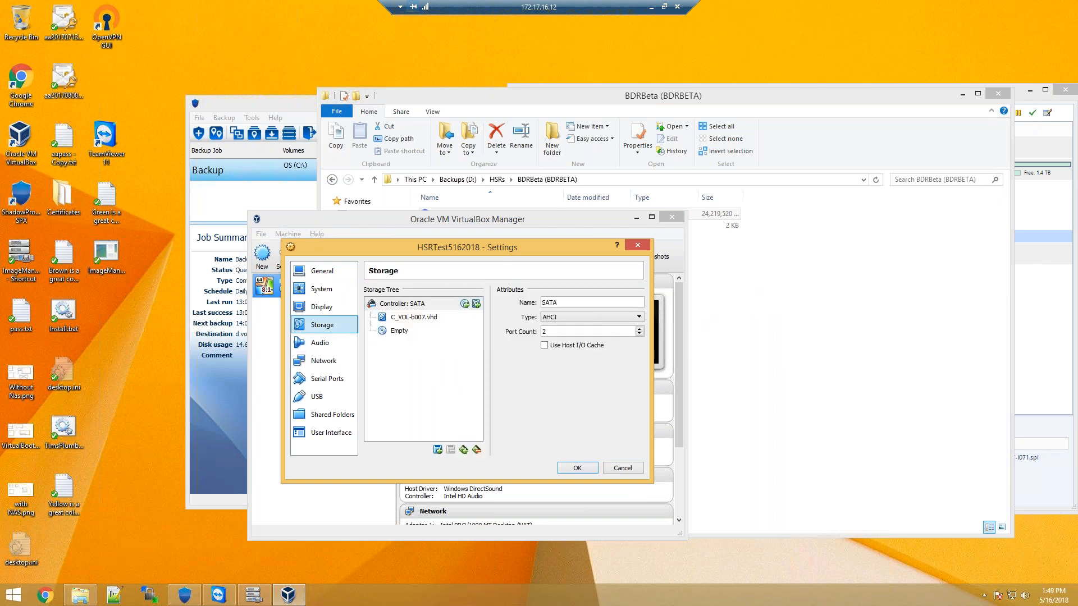
pyautogui.click(421, 331)
pyautogui.click(638, 303)
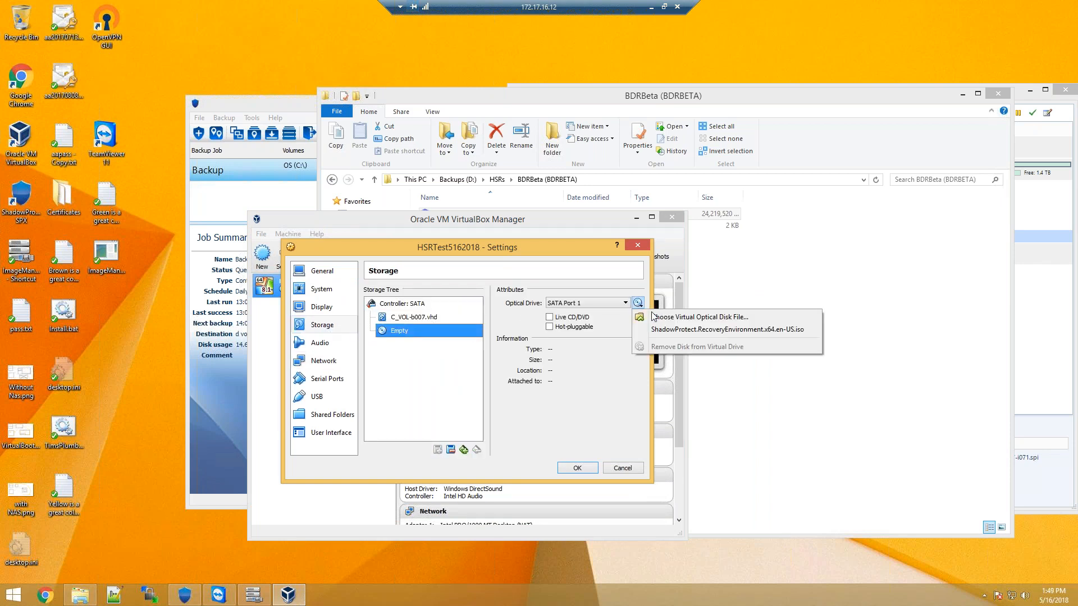
pyautogui.click(724, 329)
pyautogui.click(578, 467)
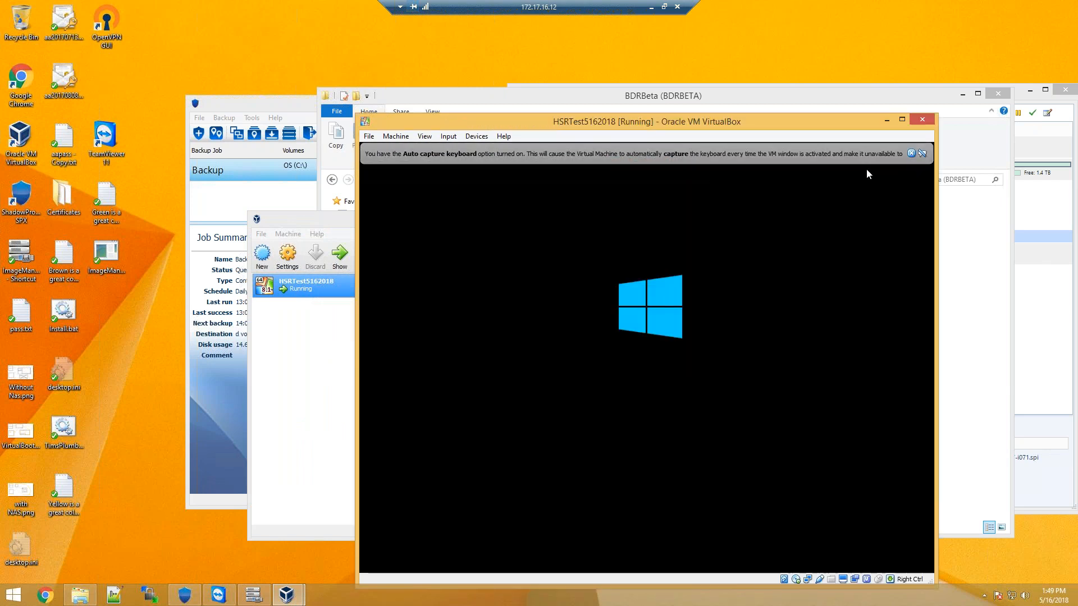
# Boot into the ShadowProtect recovery environment without network support and set the time zone to (UTC-06:00) Central Time (US & Canada)
pyautogui.click(911, 153)
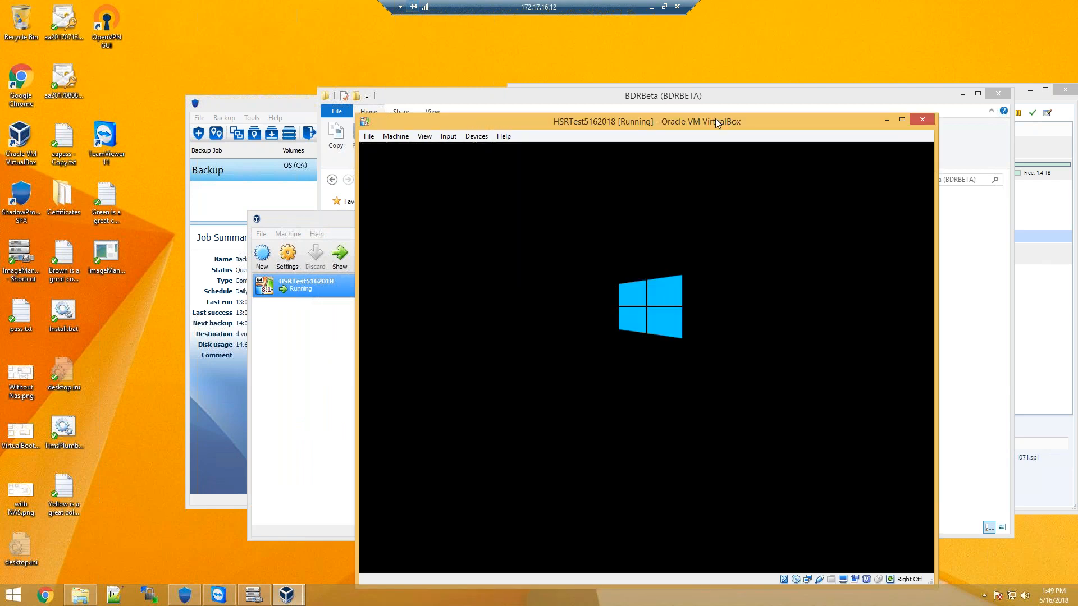
pyautogui.moveTo(714, 123); pyautogui.dragTo(668, 96)
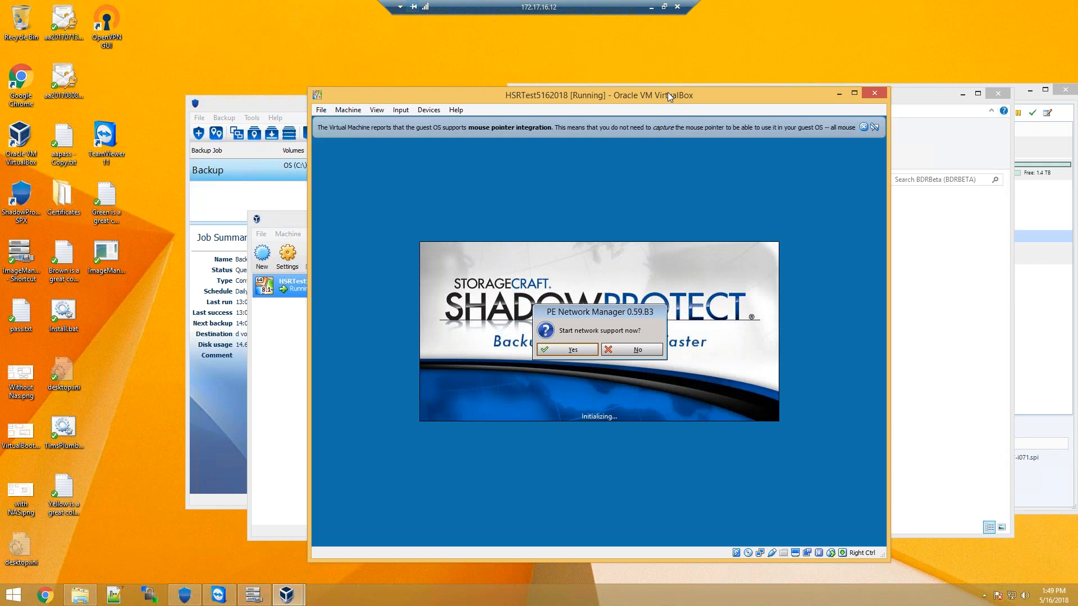
pyautogui.click(639, 350)
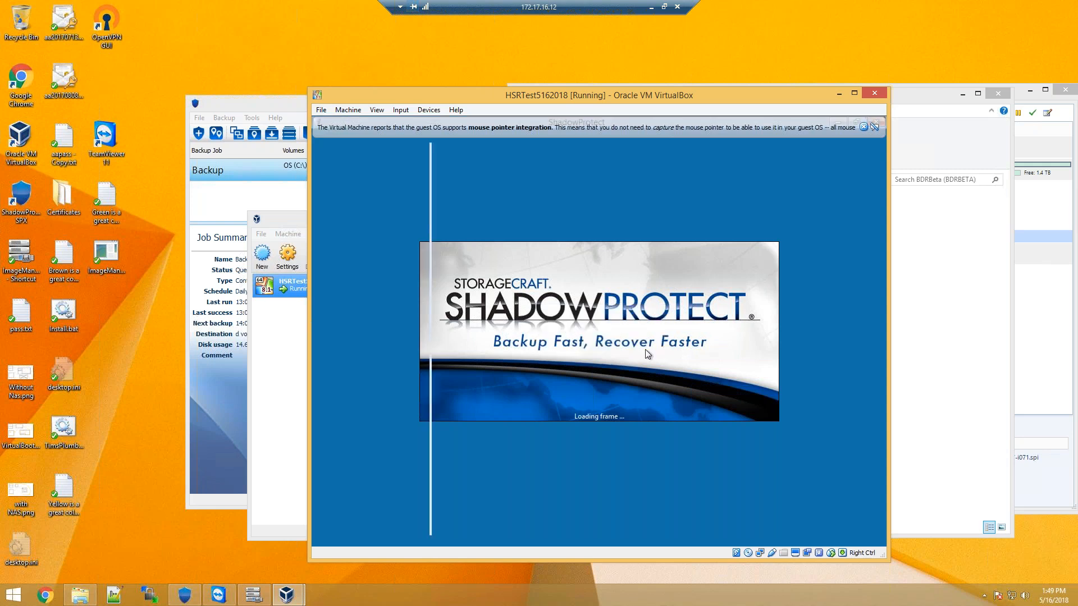
pyautogui.click(651, 321)
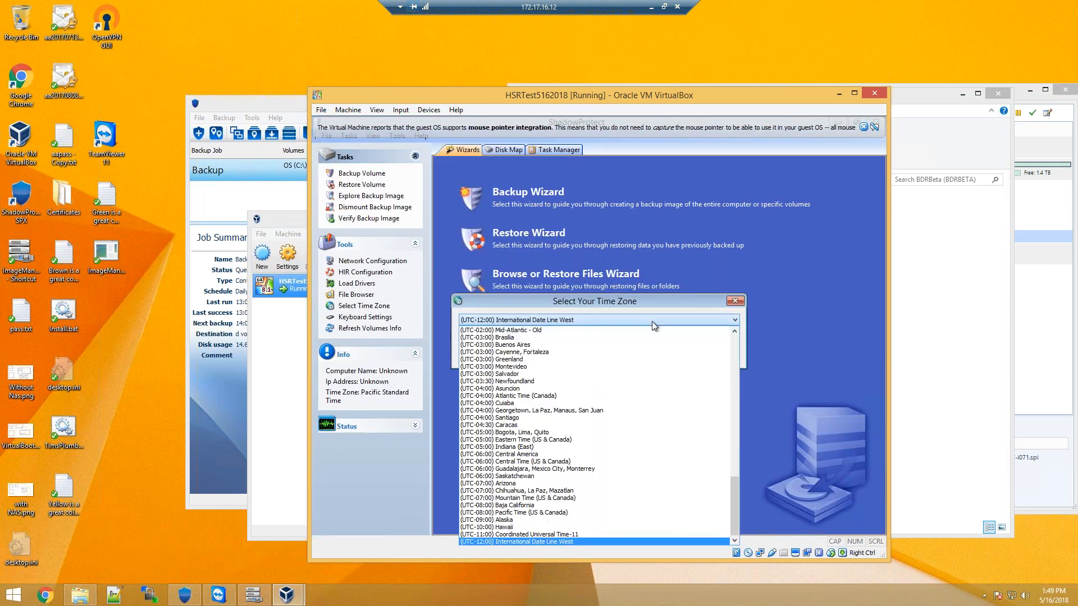
pyautogui.click(575, 462)
pyautogui.click(643, 360)
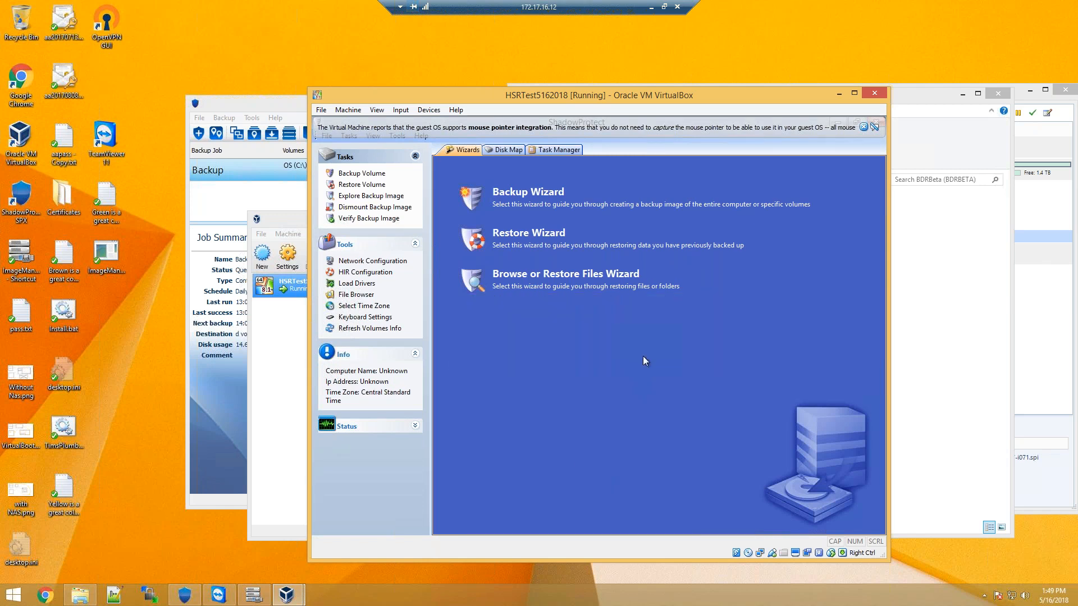
# Run HIR Configuration on the D:\ OS volume and look through the configuration summary before closing it
pyautogui.click(372, 273)
pyautogui.click(503, 301)
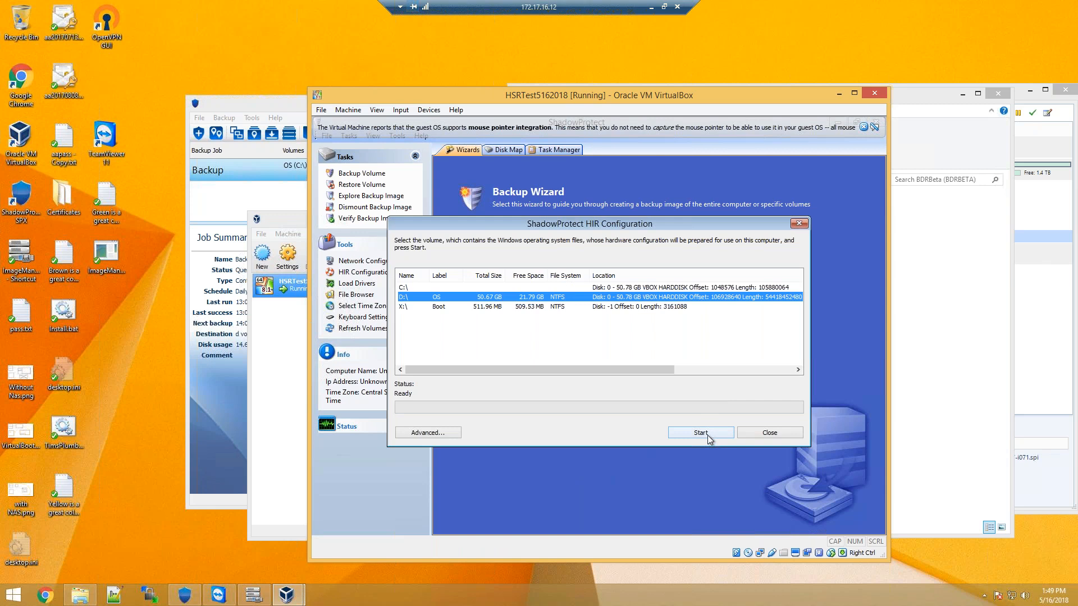
pyautogui.click(707, 434)
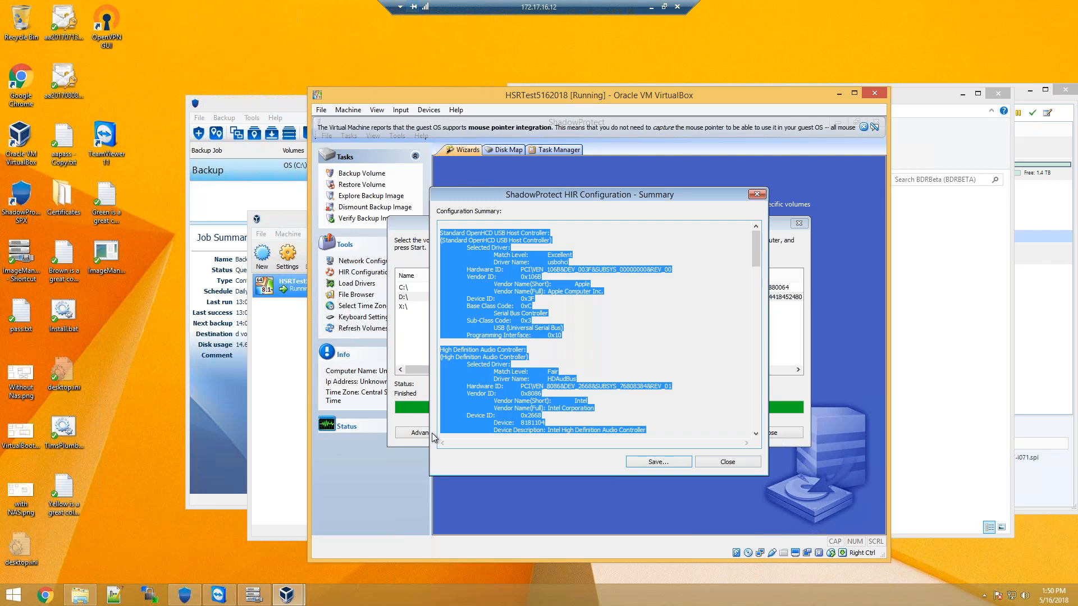
pyautogui.click(620, 328)
pyautogui.scroll(-15, 620, 327)
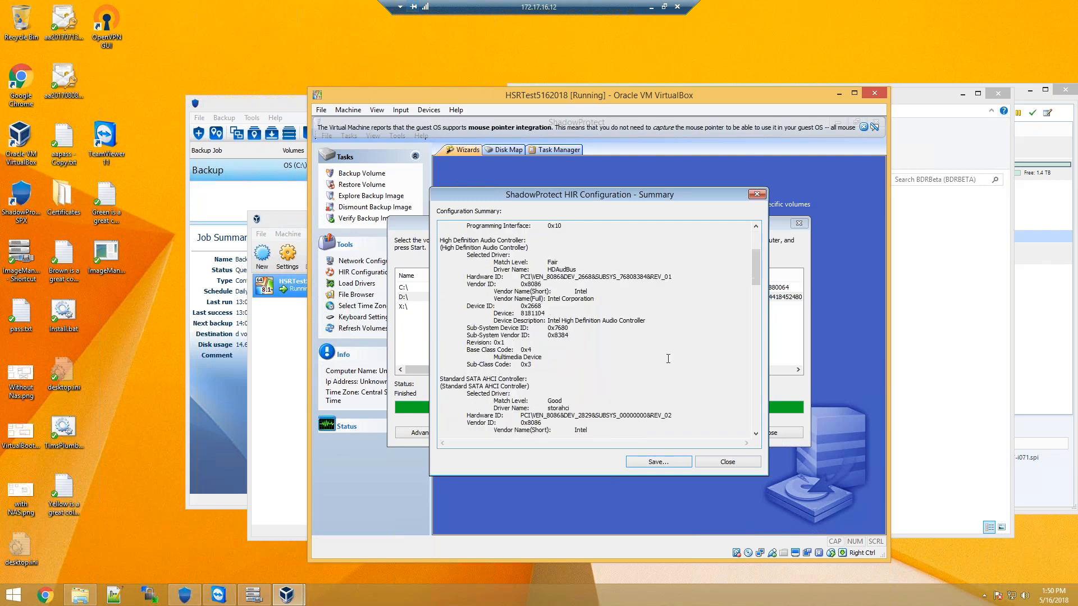
pyautogui.click(738, 462)
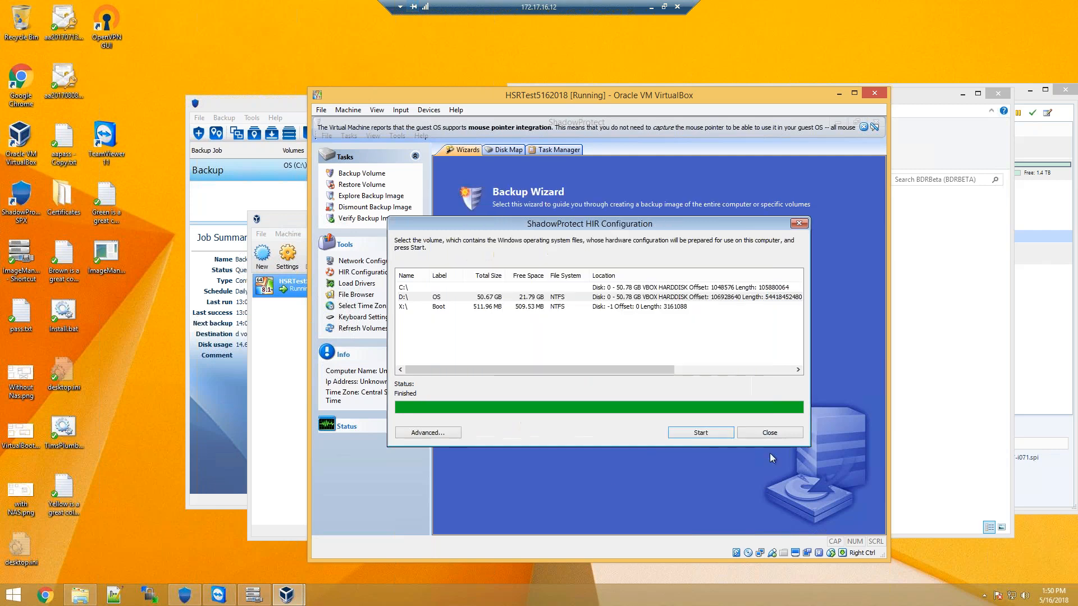
pyautogui.click(784, 431)
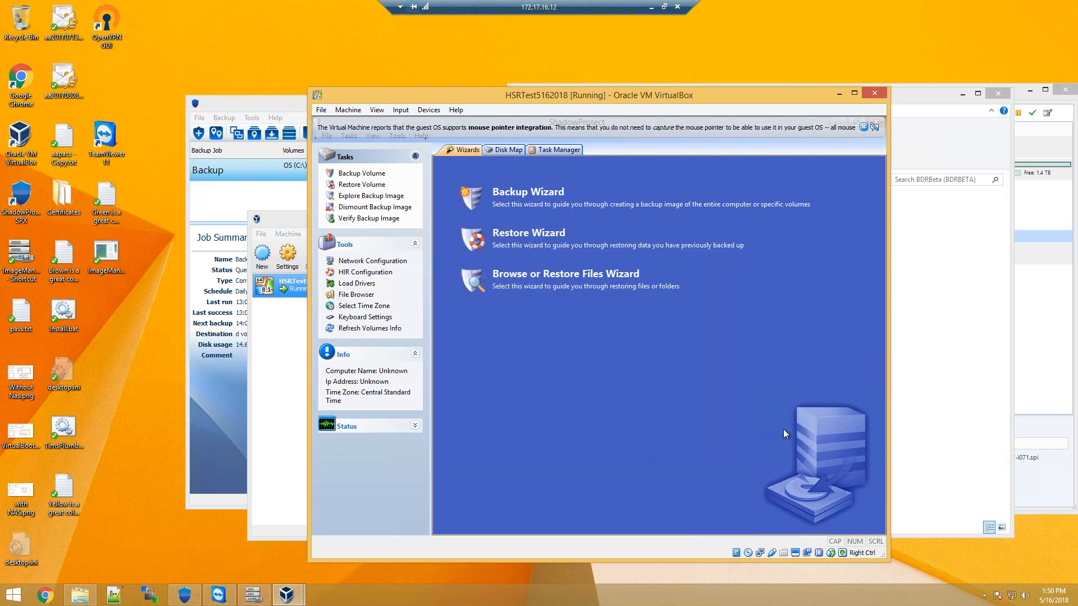
# Dismiss the mouse pointer integration notice and open the Boot Configuration Utility in the recovery environment
pyautogui.click(862, 128)
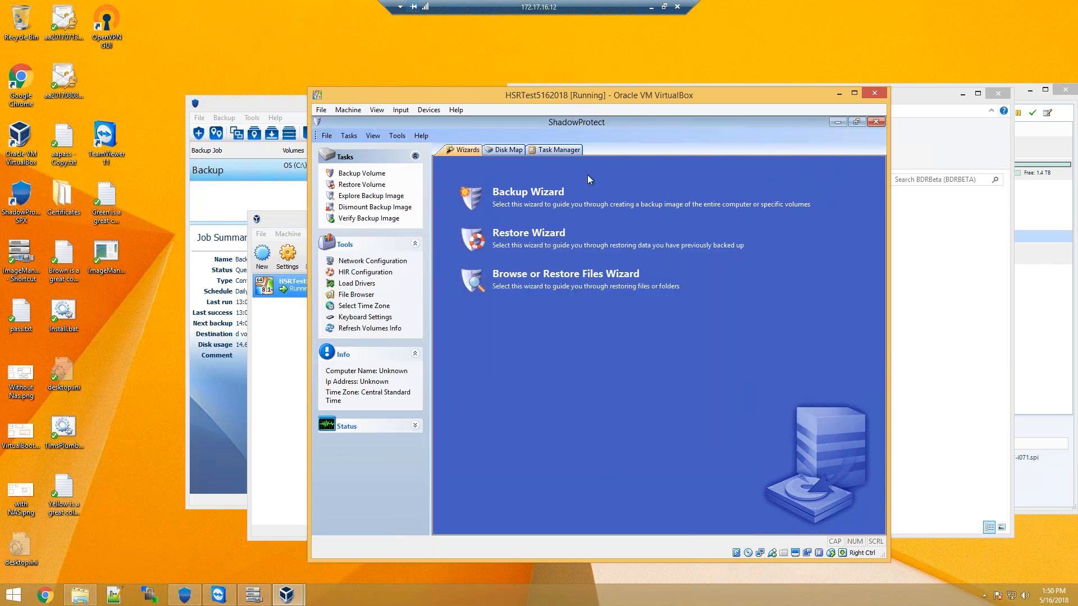
pyautogui.click(395, 137)
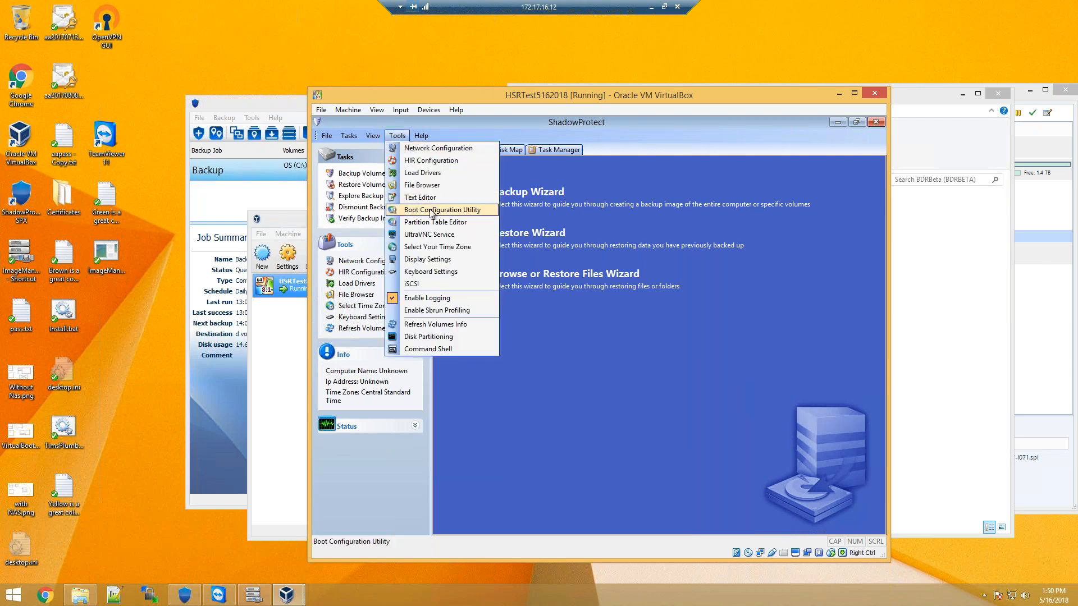
pyautogui.click(418, 210)
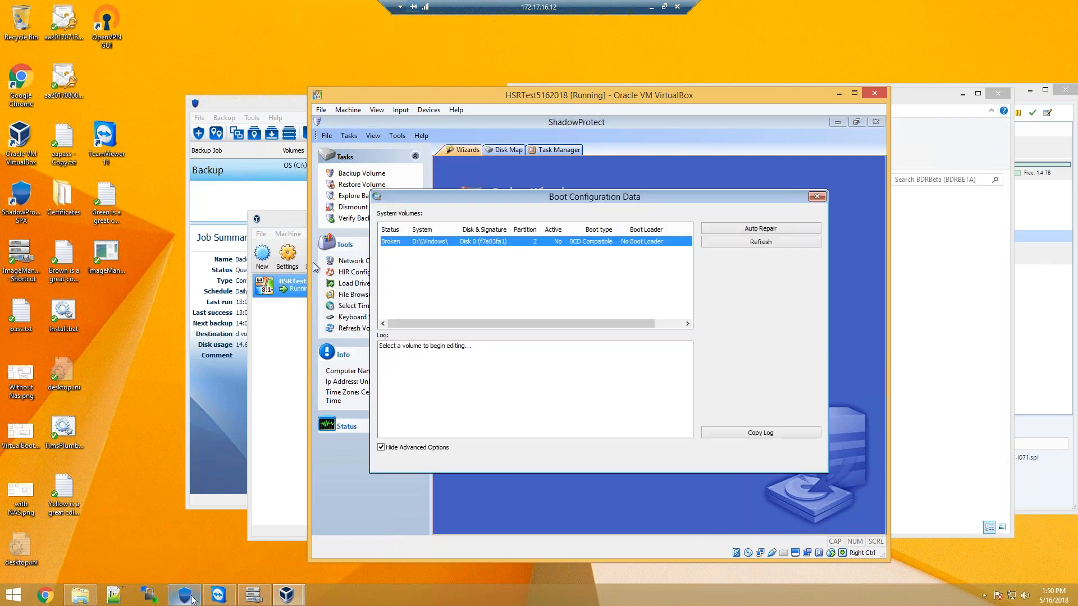
# Switch to ShadowProtect SPX and check which volumes the Backup job includes, leaving the job unedited
pyautogui.click(190, 594)
pyautogui.doubleClick(360, 179)
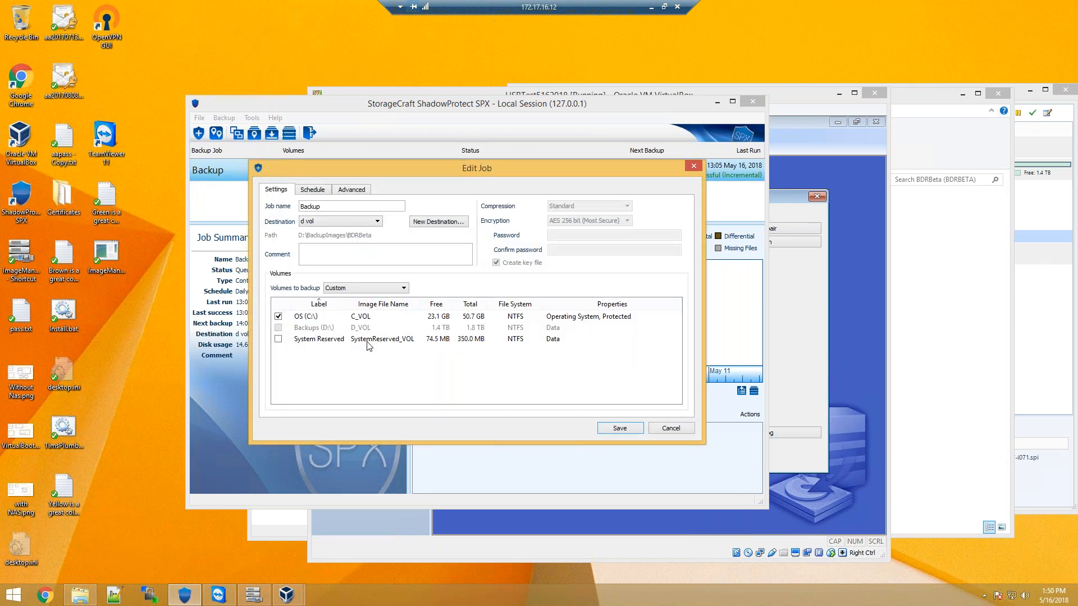
pyautogui.click(683, 429)
# Open Disk Management and examine the mirrored Backups (D:) disks and the System Reserved partition on Disk 2
pyautogui.press('super')
pyautogui.write('disk')
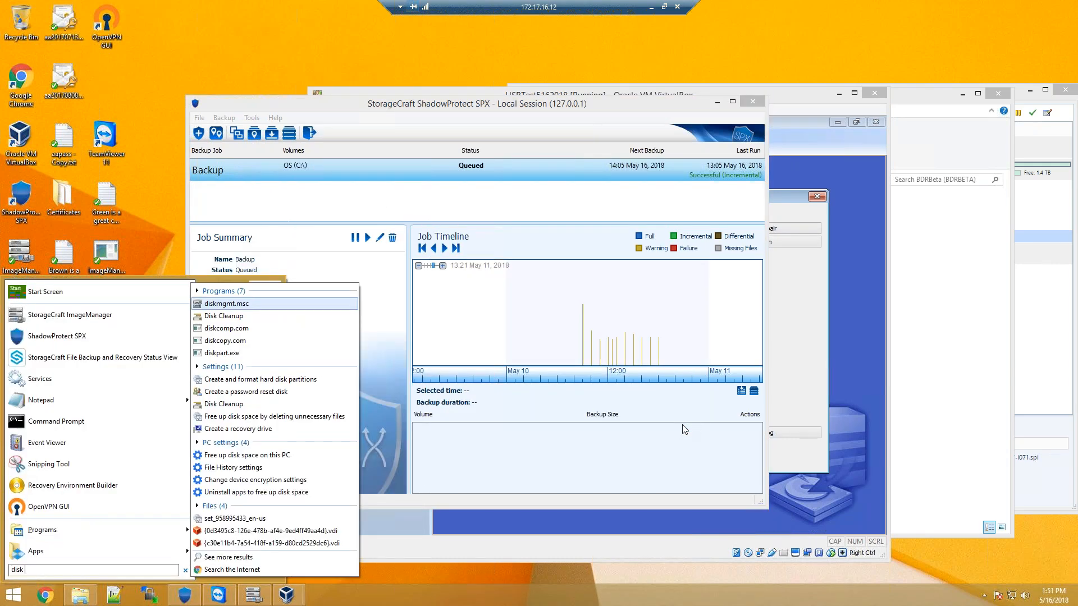
pyautogui.press('Return')
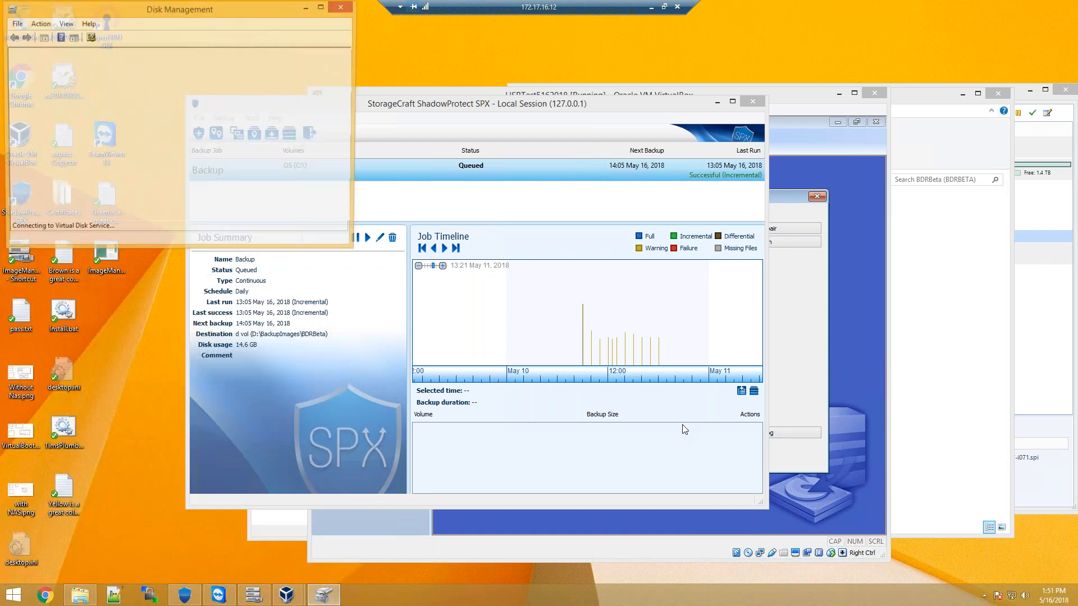
pyautogui.moveTo(355, 251); pyautogui.dragTo(915, 469)
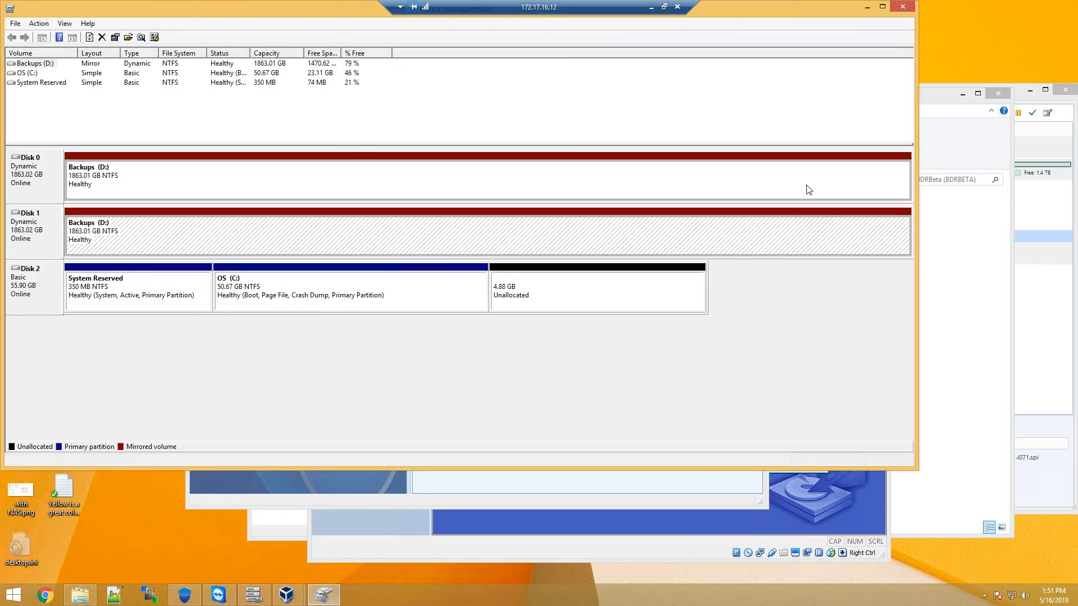
pyautogui.click(798, 238)
pyautogui.click(803, 194)
pyautogui.click(800, 241)
pyautogui.click(800, 193)
pyautogui.click(788, 256)
pyautogui.click(801, 244)
pyautogui.click(800, 195)
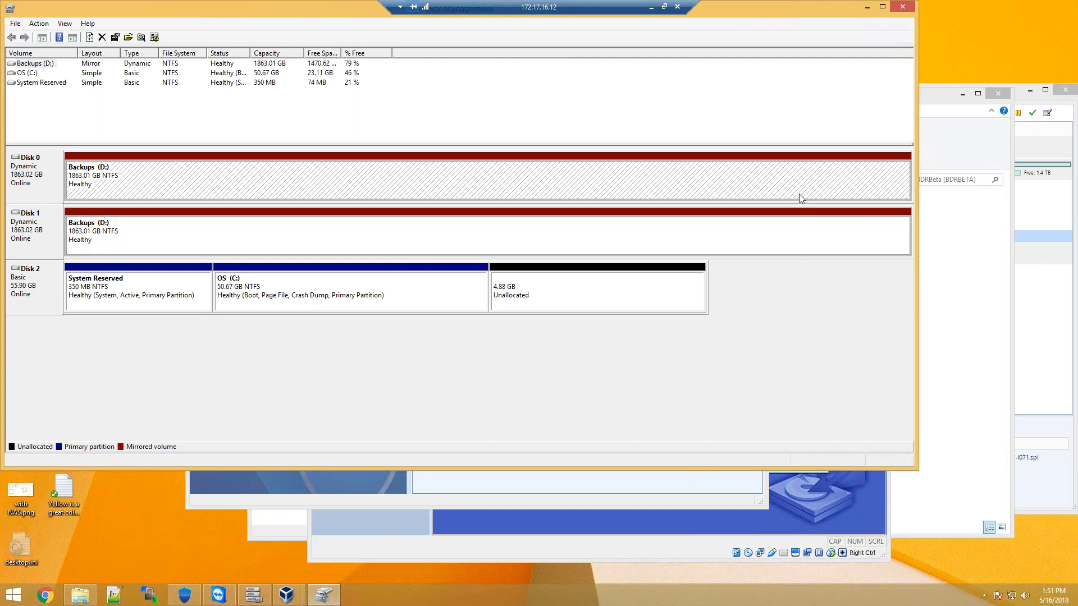
pyautogui.click(141, 301)
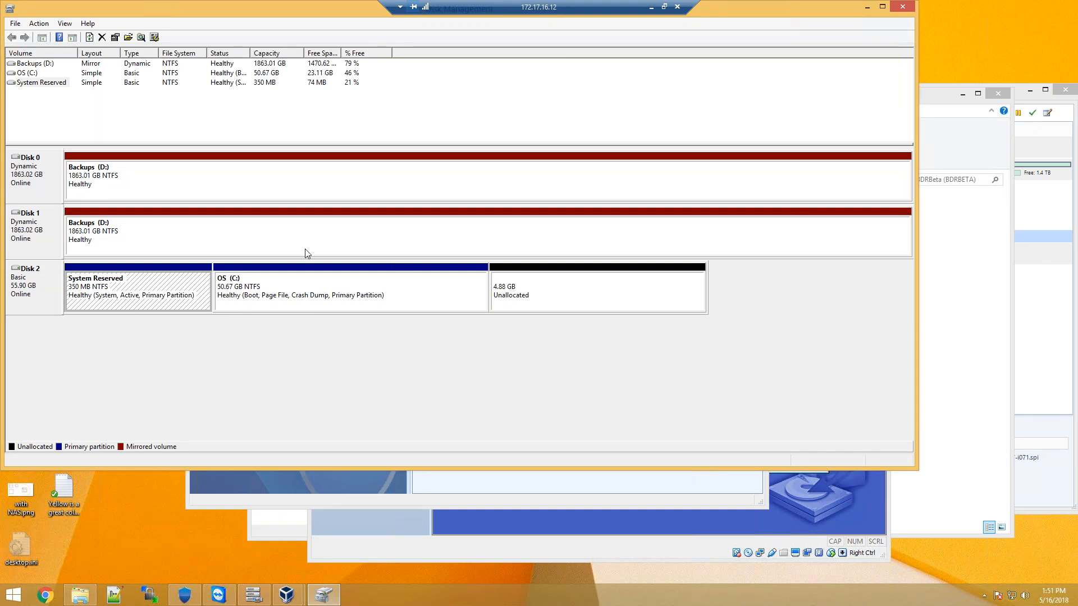
pyautogui.click(902, 7)
# Return to the virtual machine and run Auto Repair twice on the D:\Windows\ boot configuration, closing the utility when finished
pyautogui.click(786, 291)
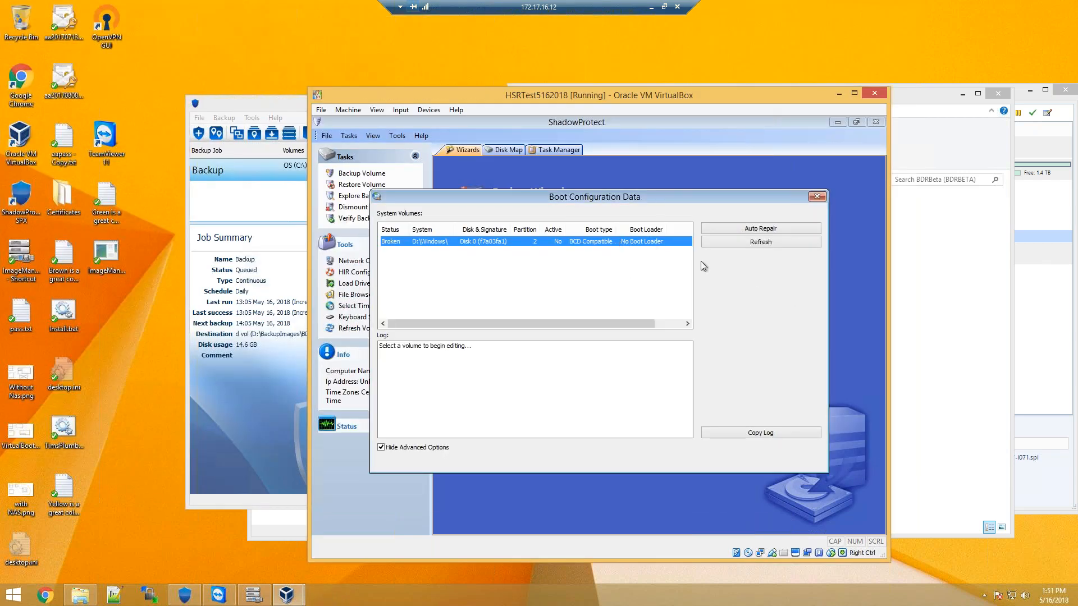
pyautogui.click(742, 228)
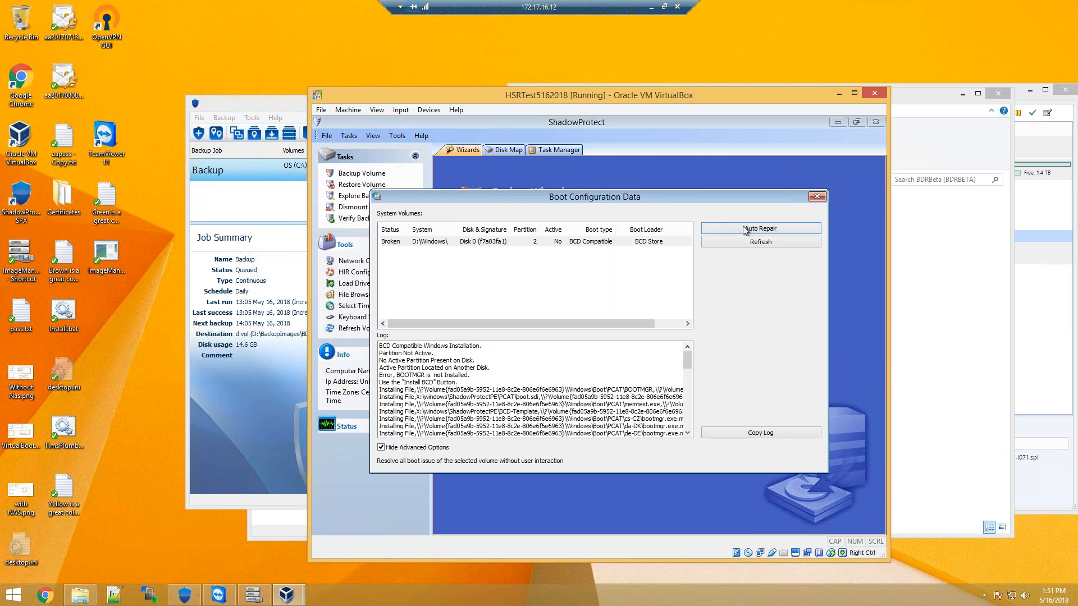
pyautogui.click(744, 228)
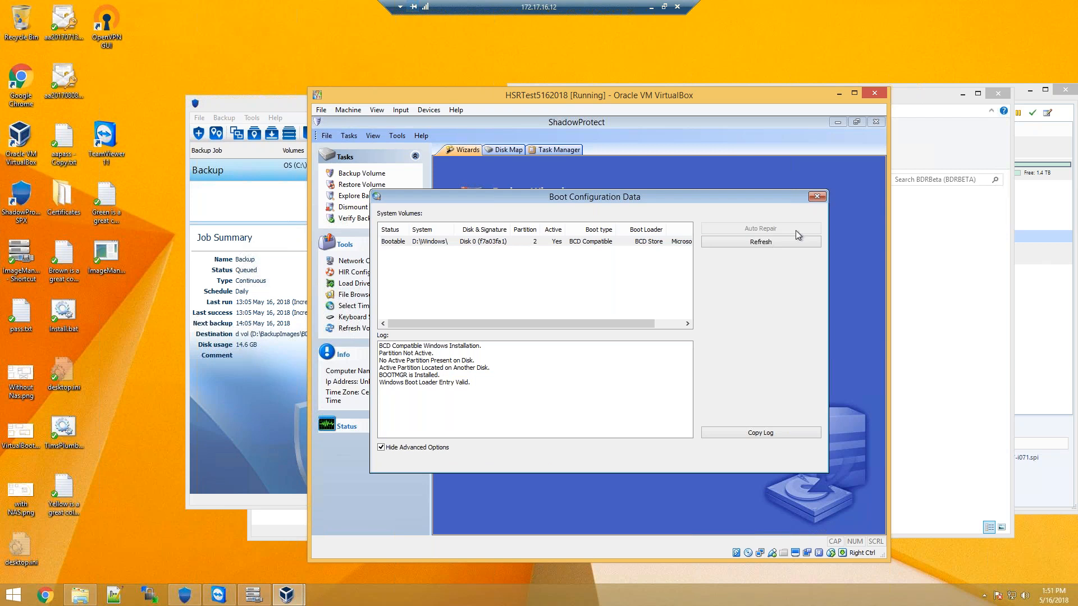
pyautogui.click(816, 196)
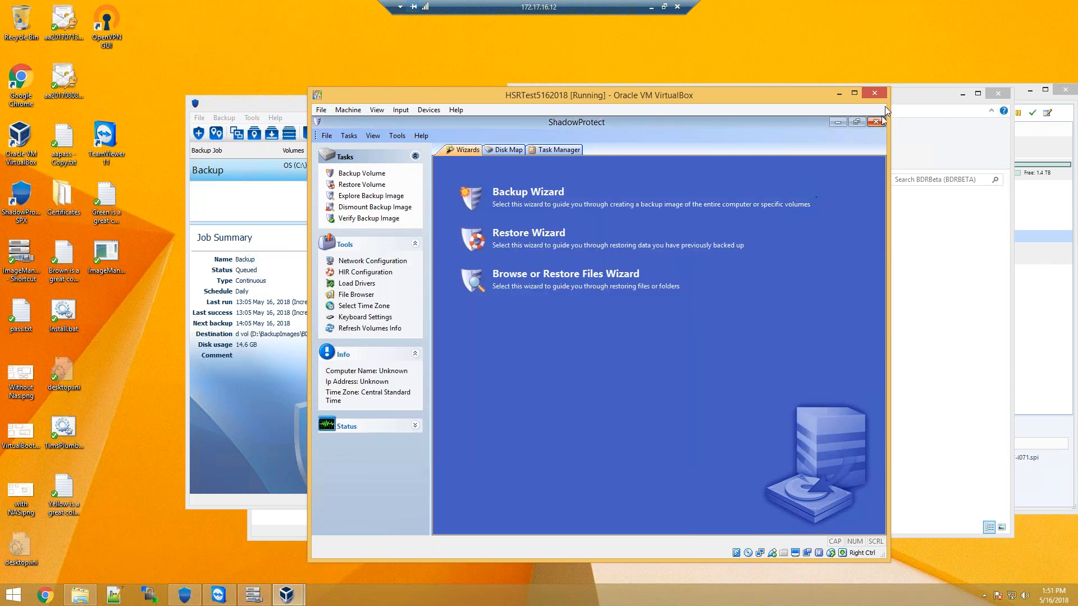
# Close the running virtual machine and remove the ShadowProtect recovery ISO from the optical drive of HSRTest5162018
pyautogui.click(873, 91)
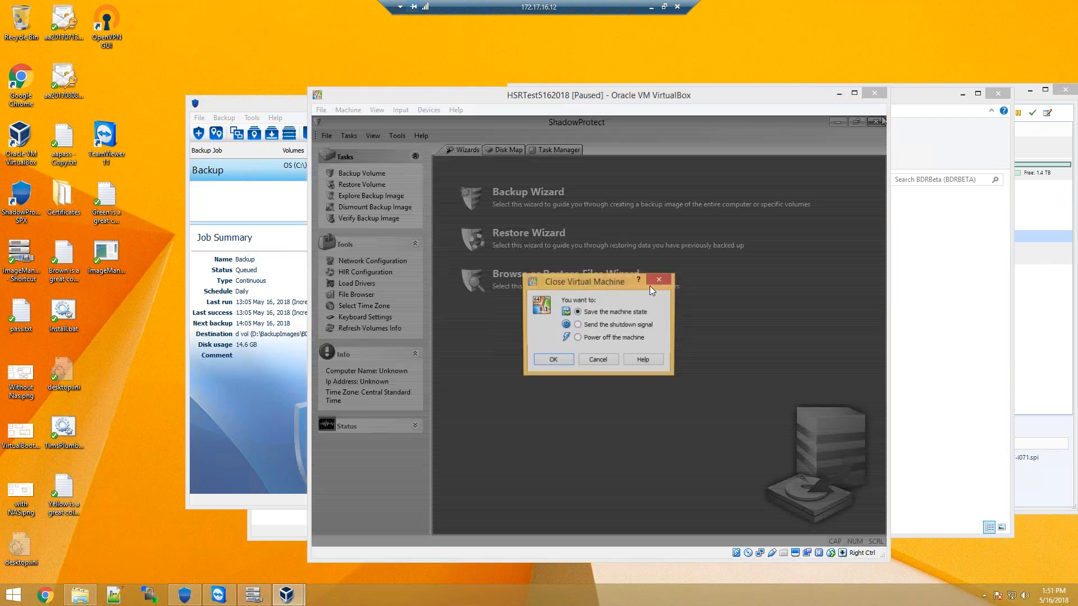
pyautogui.click(553, 361)
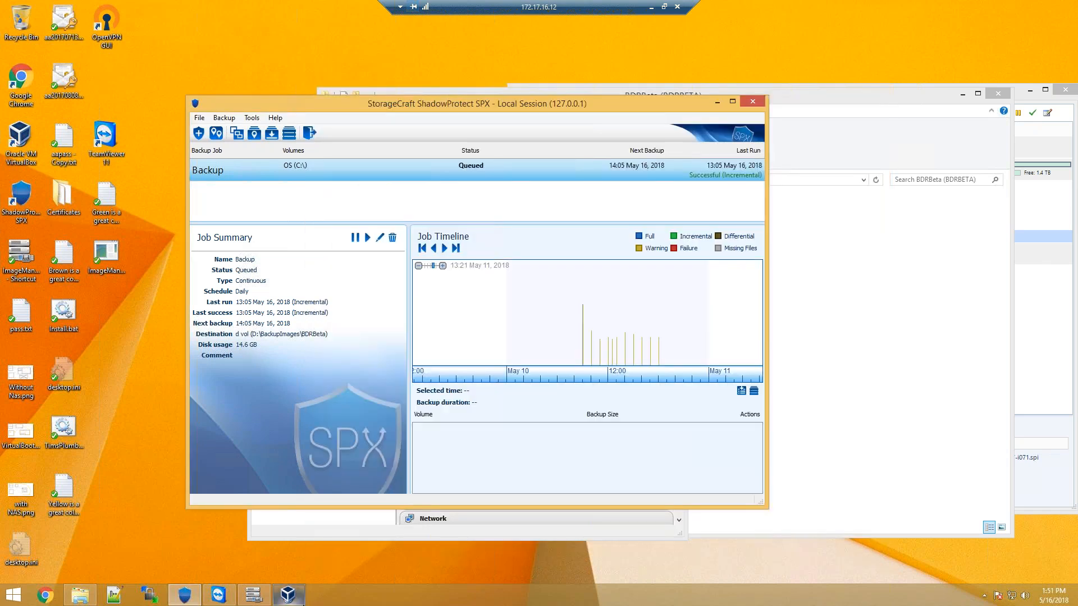
pyautogui.click(289, 595)
pyautogui.rightClick(350, 291)
pyautogui.click(373, 300)
pyautogui.click(322, 324)
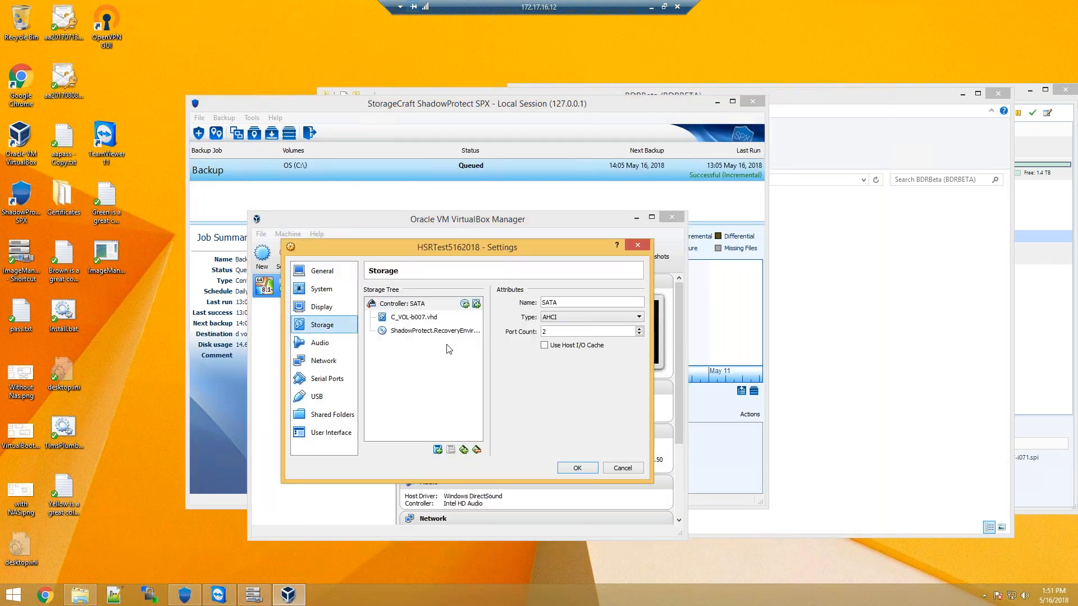
pyautogui.click(453, 331)
pyautogui.click(638, 303)
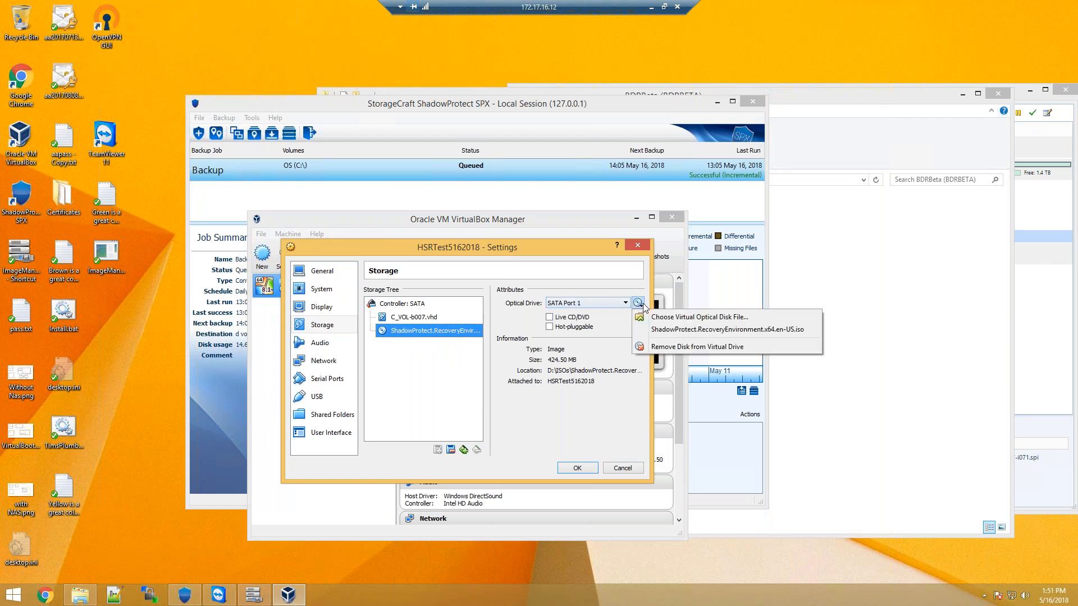
pyautogui.click(663, 346)
pyautogui.click(579, 468)
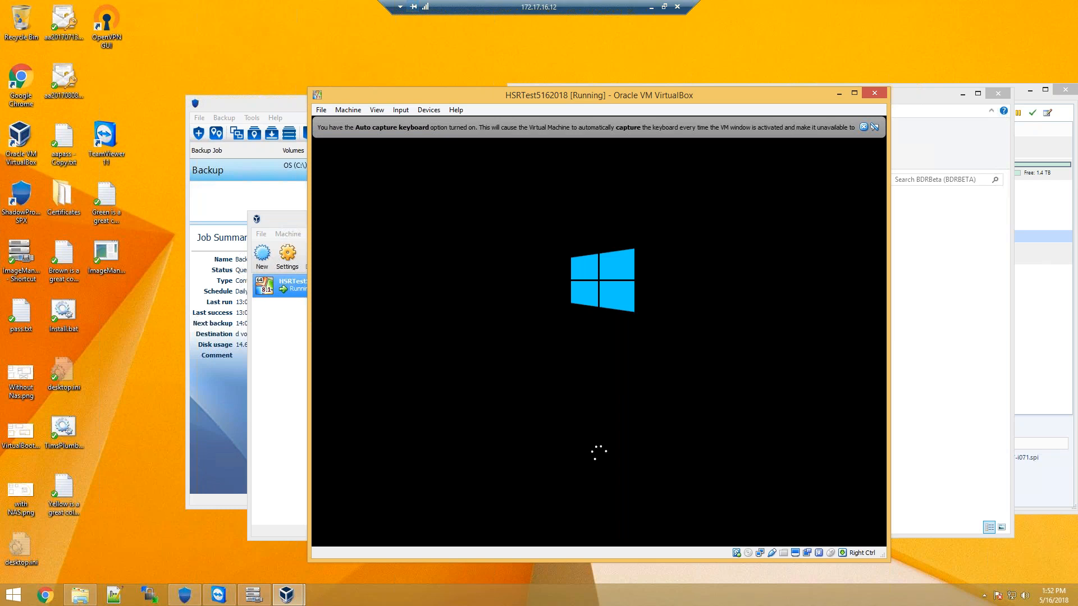
# Boot HSRTest5162018 from its virtual hard disk, dismissing the keyboard capture notice and moving the machine window aside
pyautogui.click(863, 127)
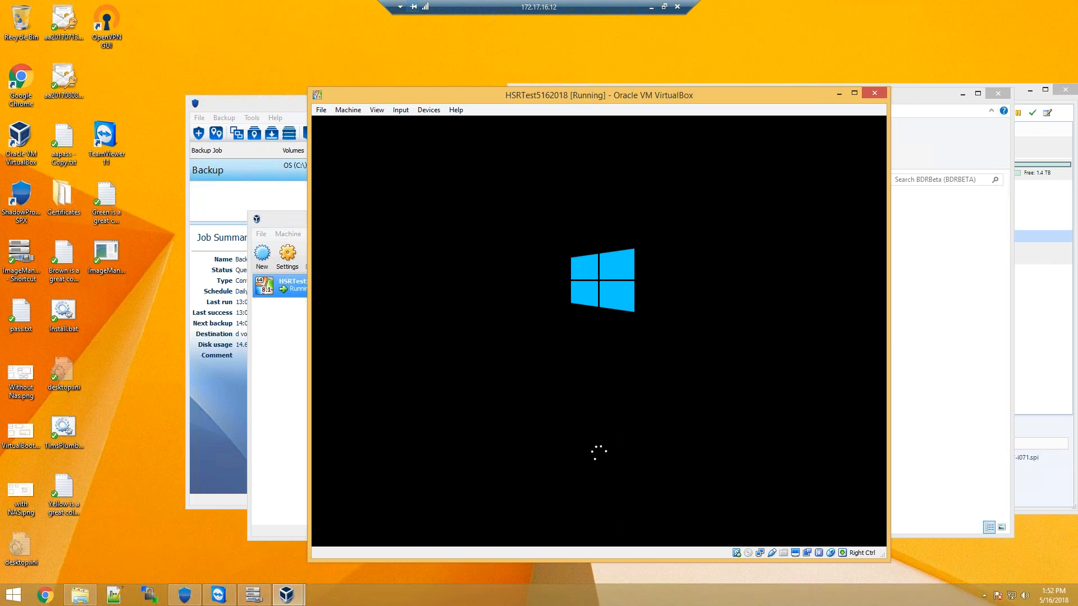
pyautogui.moveTo(740, 96); pyautogui.dragTo(909, 111)
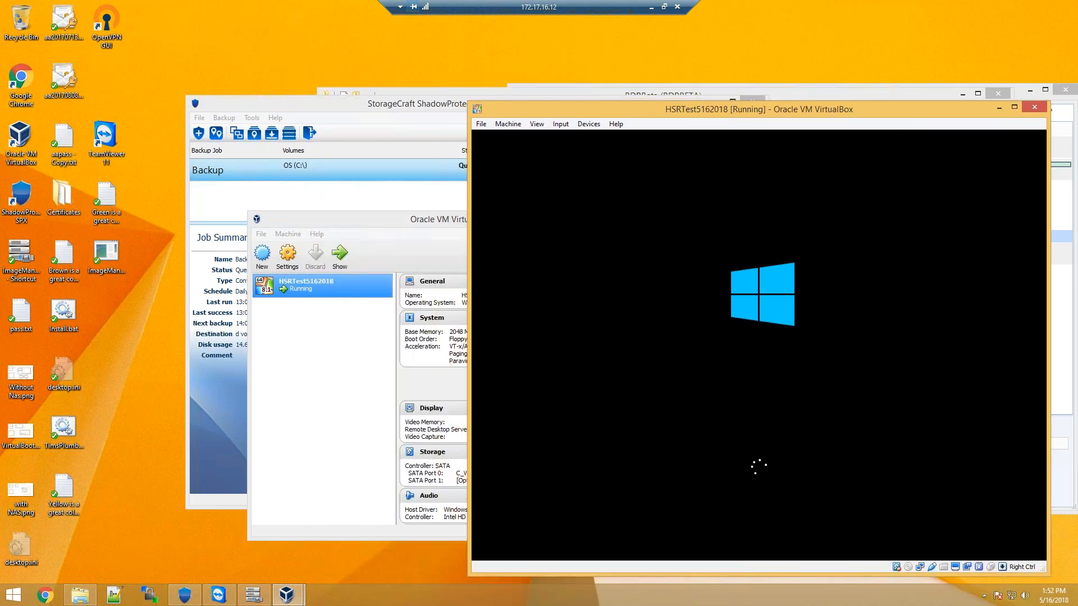
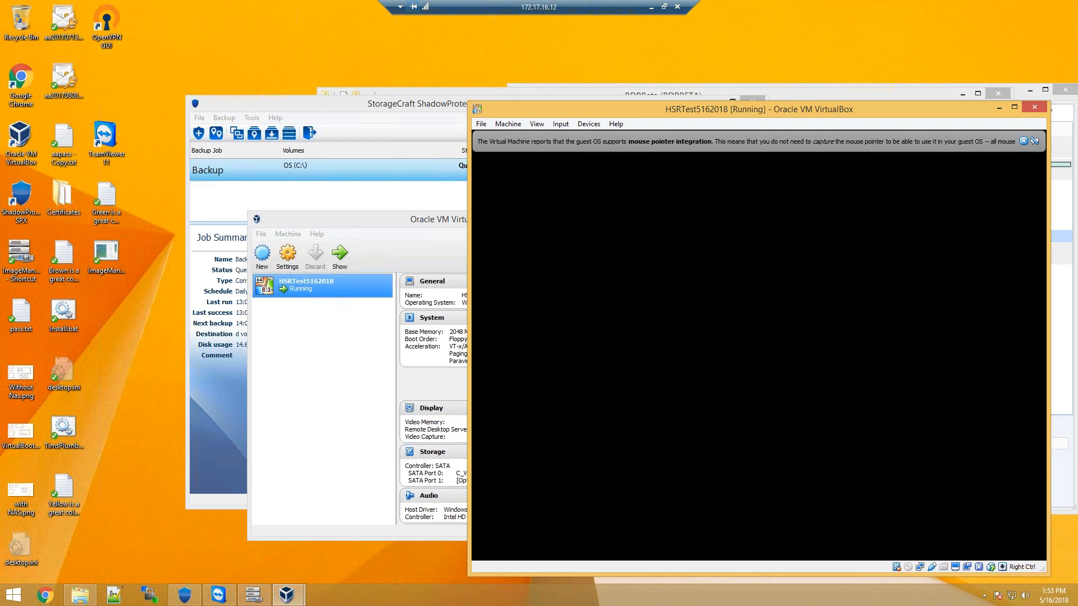
# Switch to the StorageCraft Partner Portal in the local browser, open the MSP Cloud Services page and collapse the navigation pane
pyautogui.click(651, 8)
pyautogui.click(490, 407)
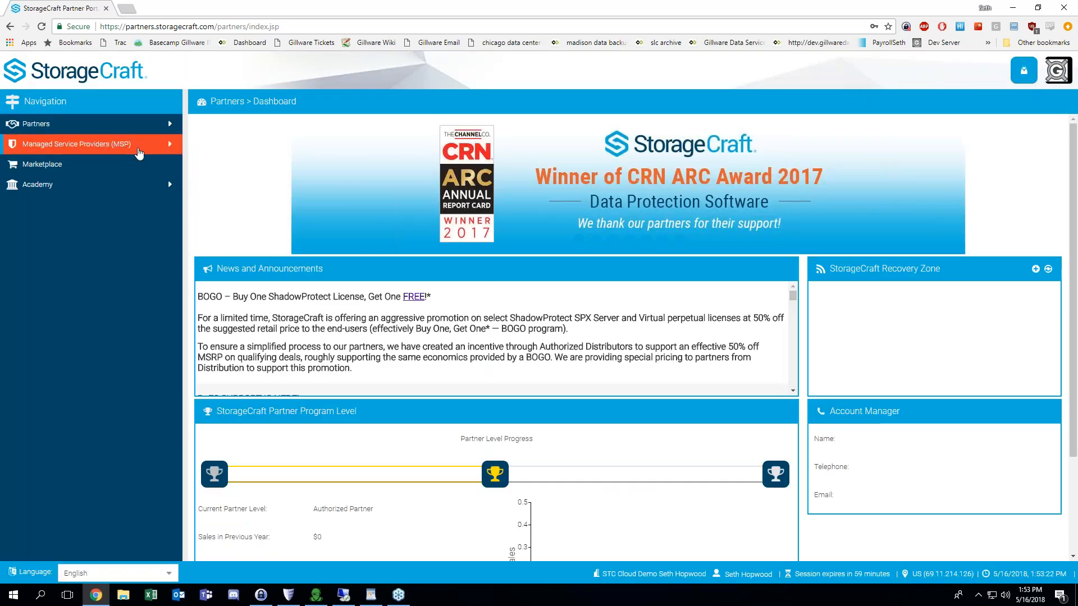
pyautogui.click(139, 148)
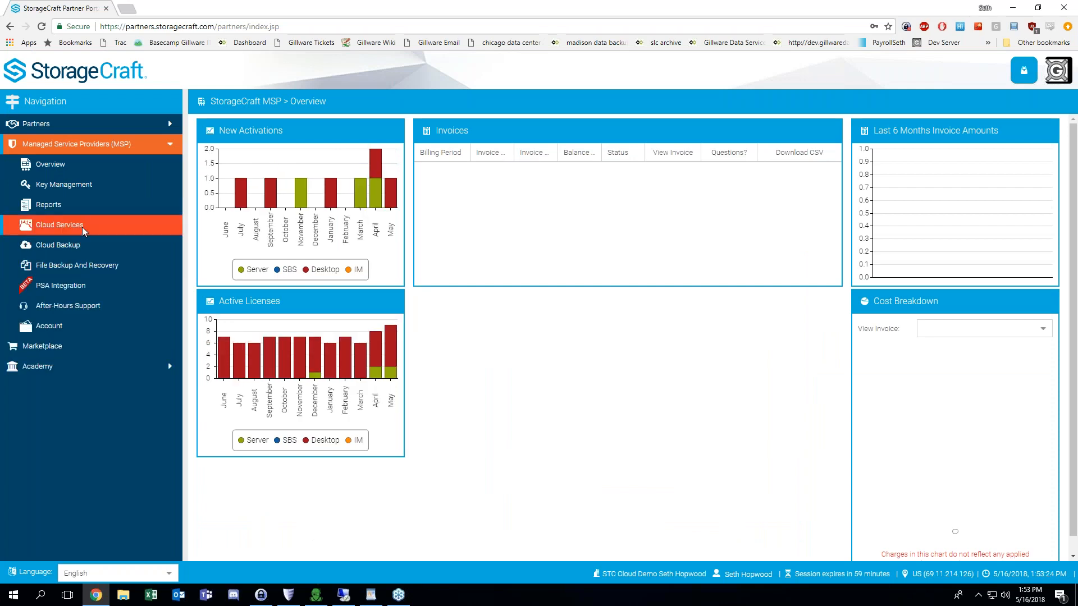
pyautogui.click(119, 218)
pyautogui.click(15, 103)
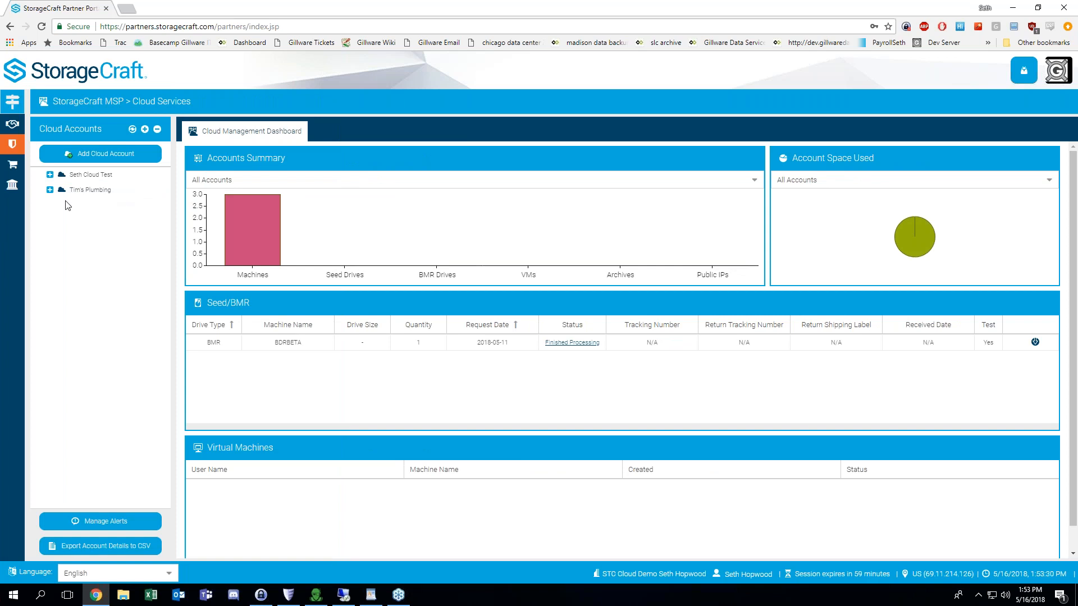
# Expand the Tim's Plumbing cloud account and open the machine details of D-W10-SETHOP and BDRBETA
pyautogui.click(49, 190)
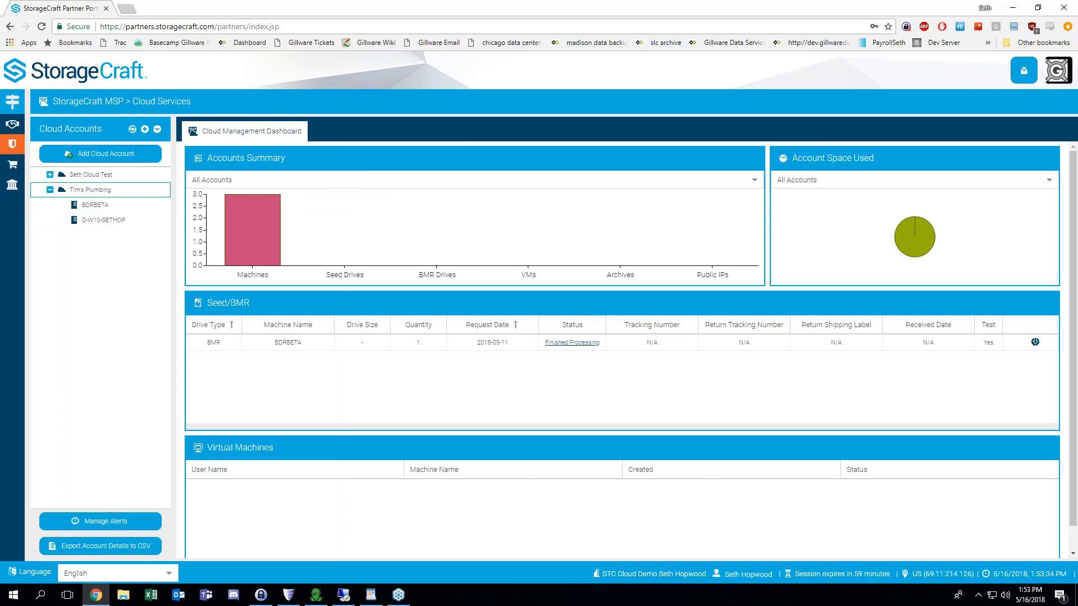
pyautogui.click(115, 225)
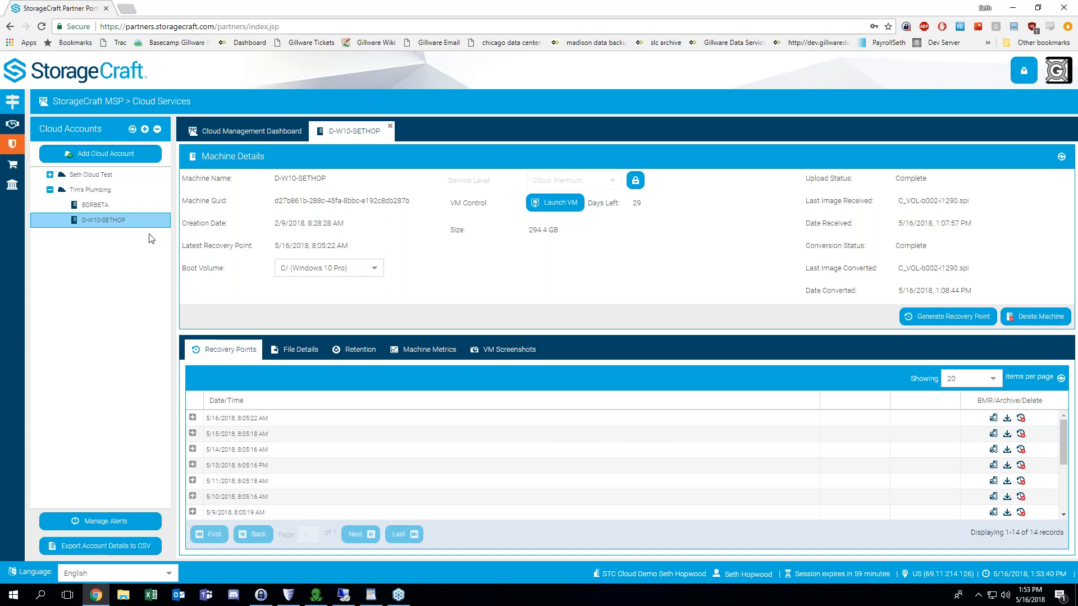
pyautogui.click(114, 209)
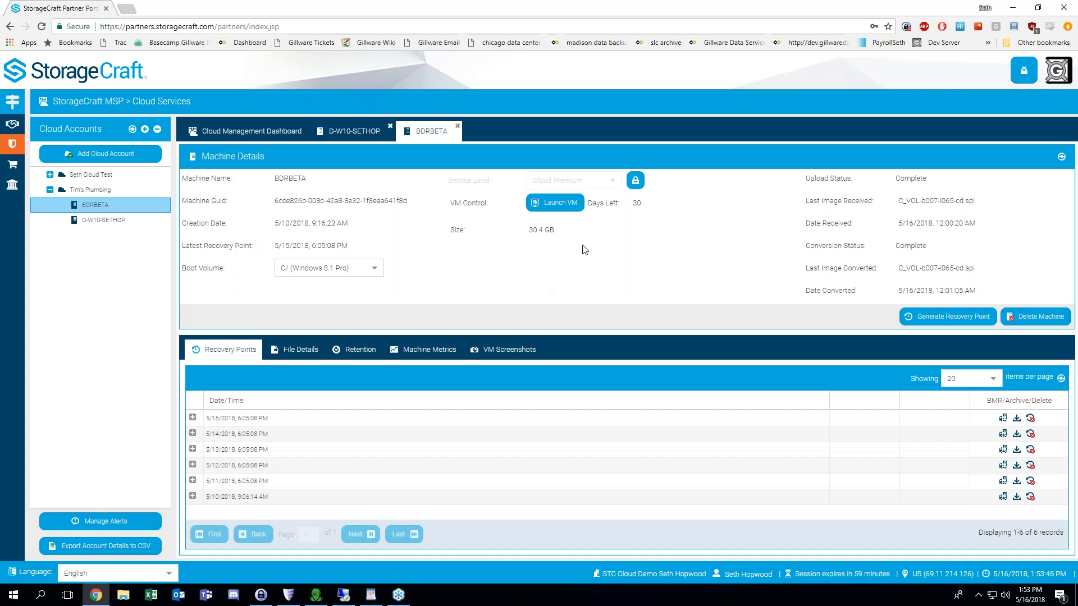
# Virtualize BDRBETA from the 5/15/2018 6:05:08 PM recovery point, entering the ShadowProtect image password, auto-destroy after 1 day and Real Failover off
pyautogui.click(556, 203)
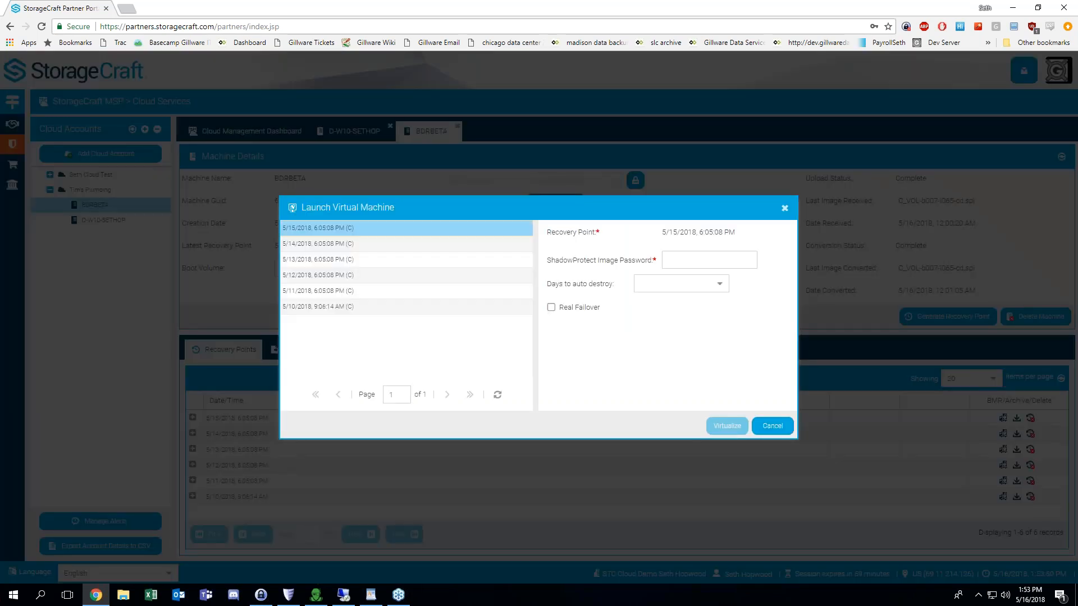
pyautogui.click(740, 261)
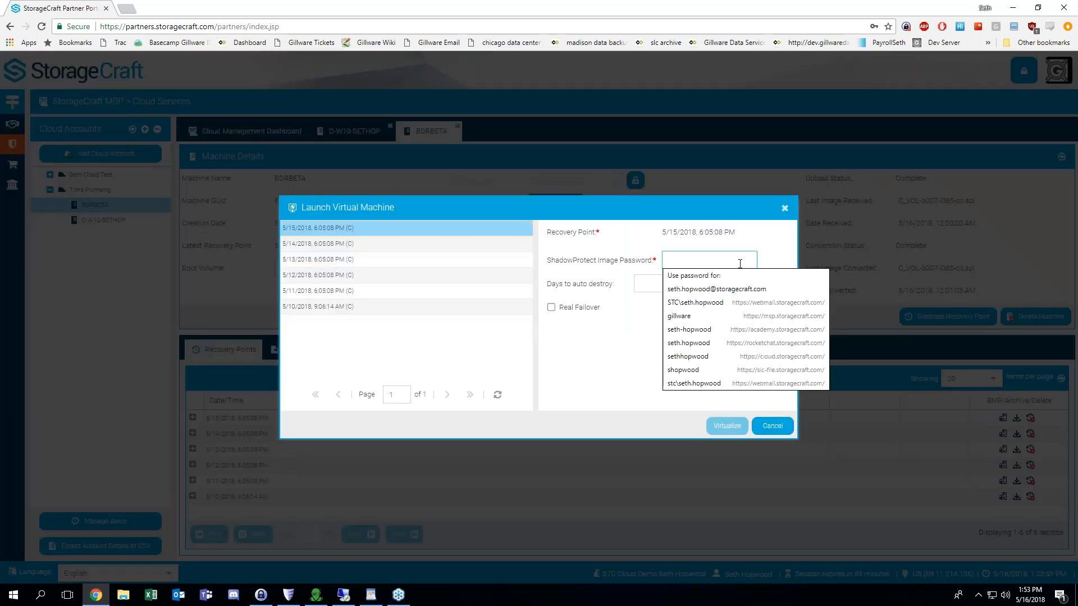
pyautogui.write('**********')
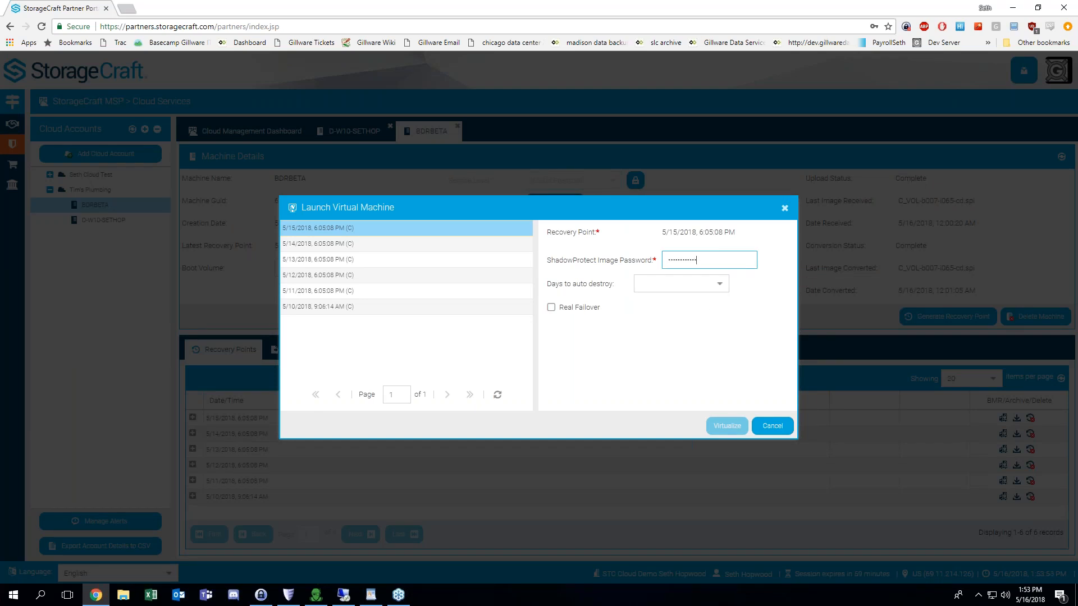
pyautogui.click(578, 309)
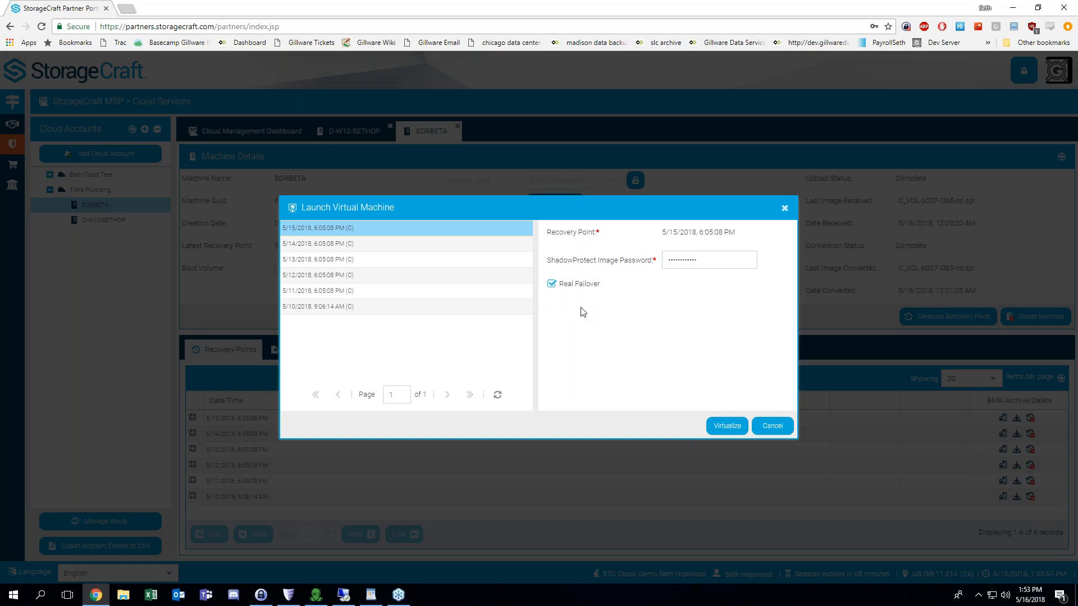
pyautogui.click(569, 283)
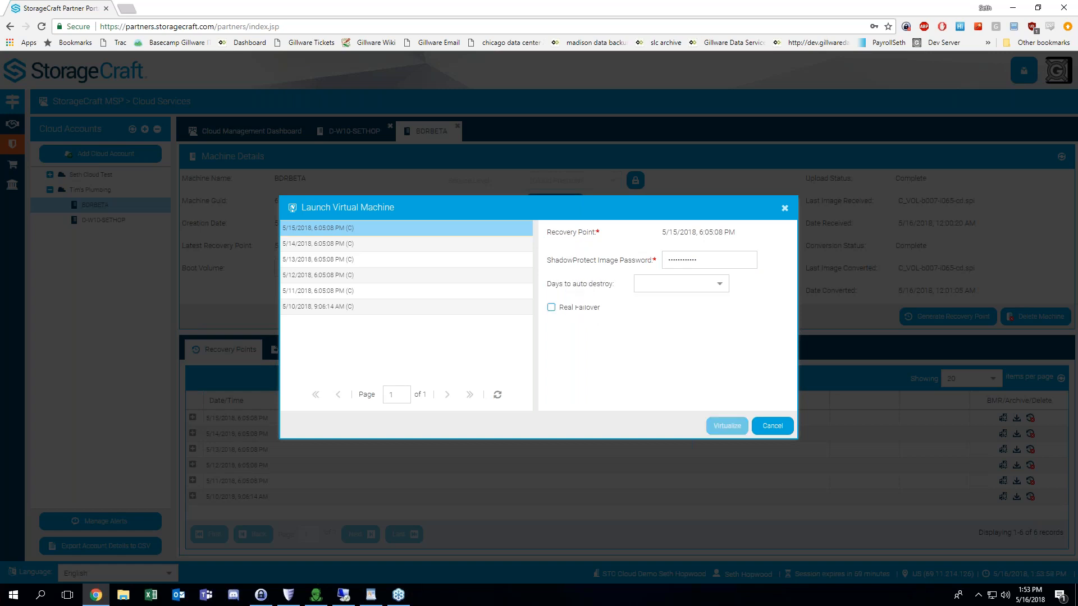
pyautogui.click(707, 285)
pyautogui.click(718, 284)
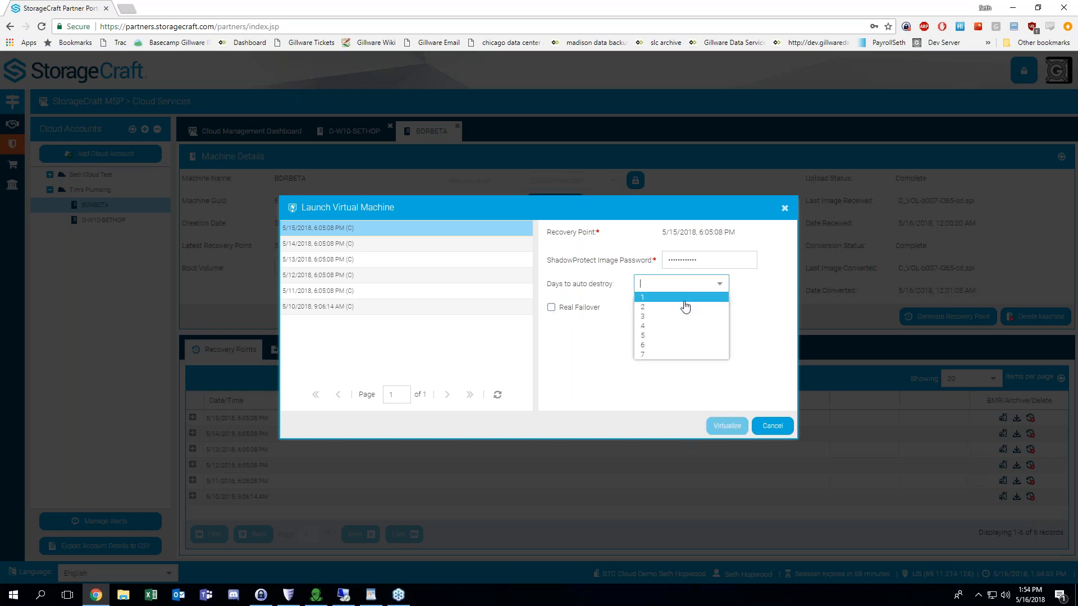
pyautogui.click(688, 299)
pyautogui.click(740, 426)
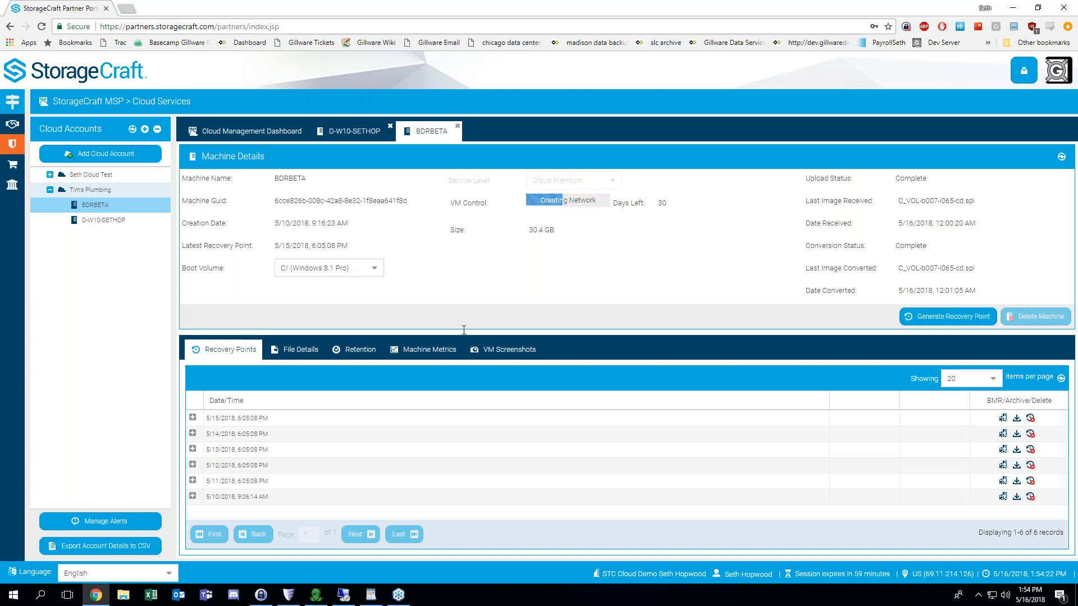
# Open the networking settings of the Tim's Plumbing account and collapse its account details
pyautogui.click(109, 189)
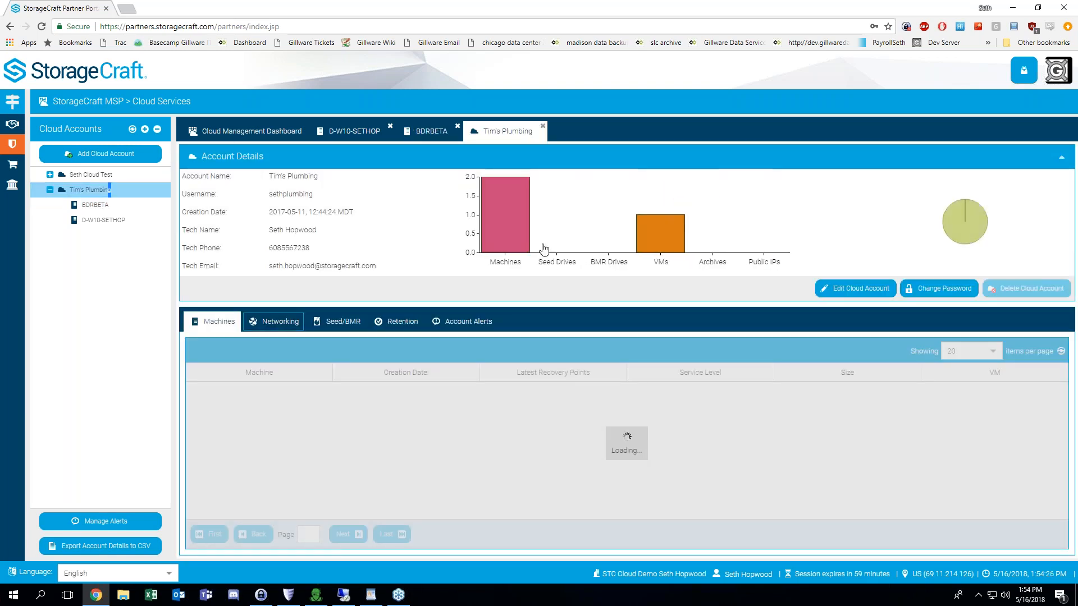
pyautogui.click(280, 321)
pyautogui.click(1061, 157)
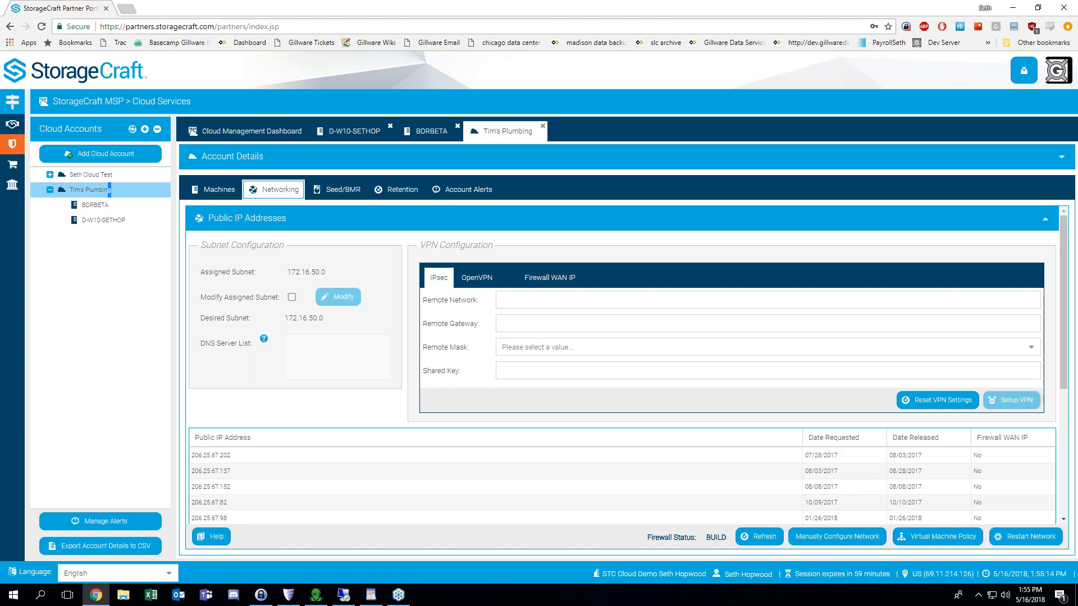
# Open the Virtual Machine Policy and remove the deleted machine together with its D-W10-SETHOP dependency
pyautogui.click(937, 537)
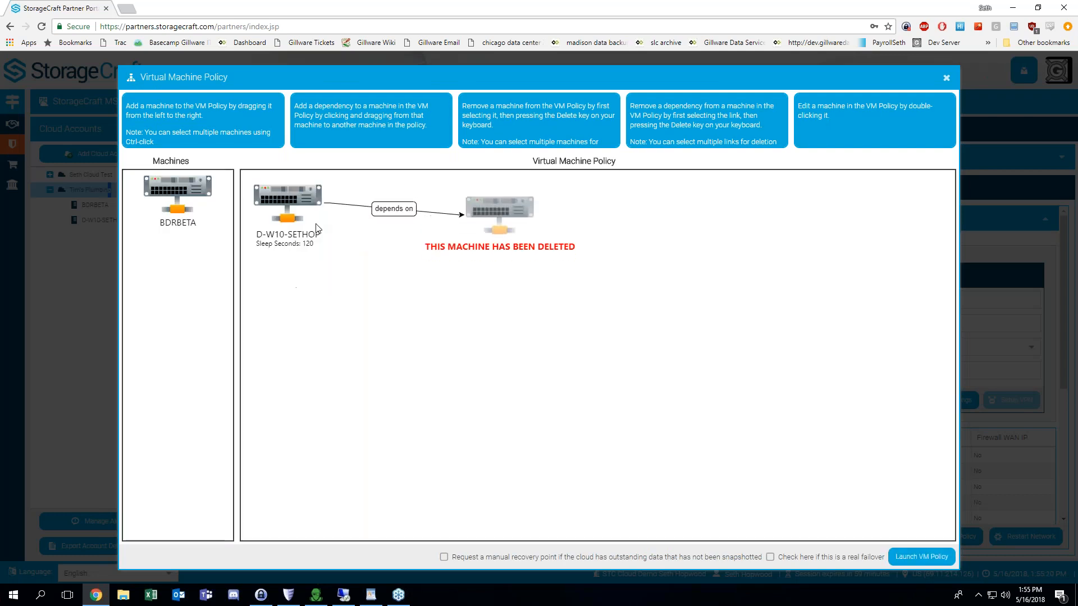
pyautogui.click(497, 207)
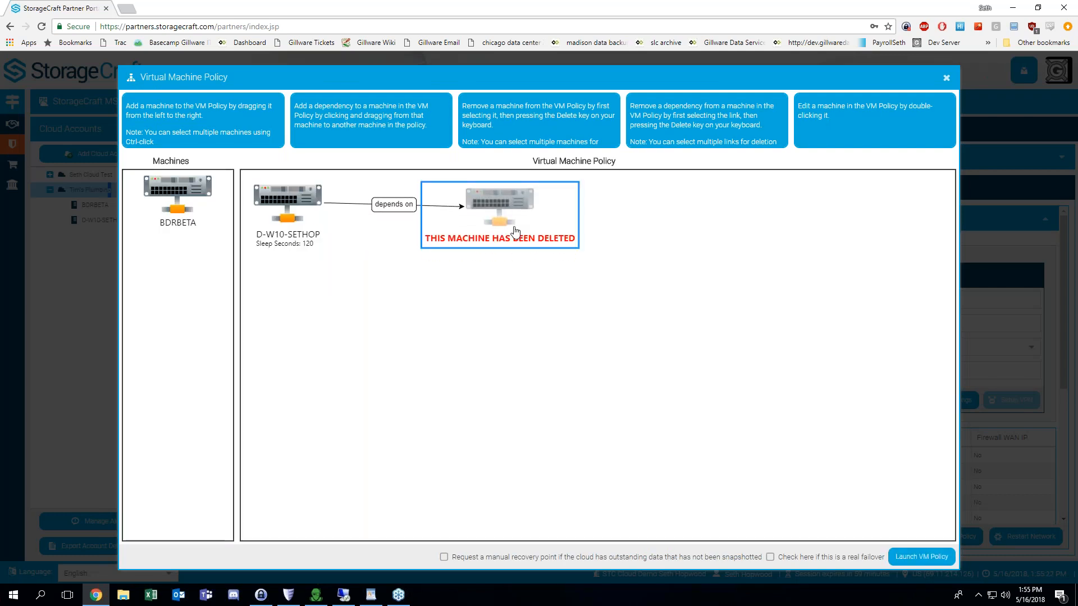
pyautogui.press('Delete')
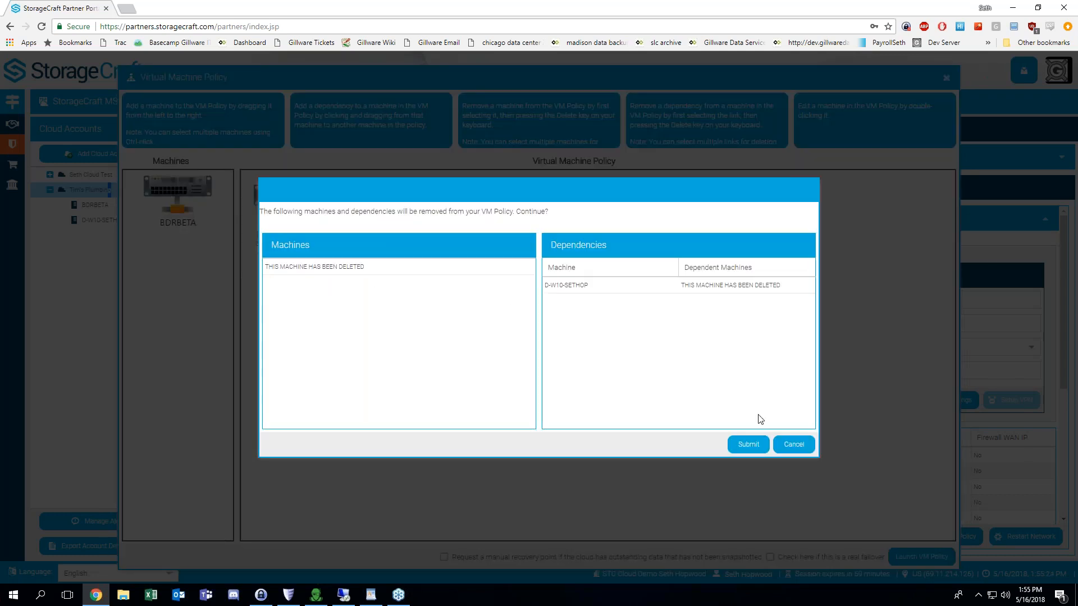
pyautogui.click(752, 444)
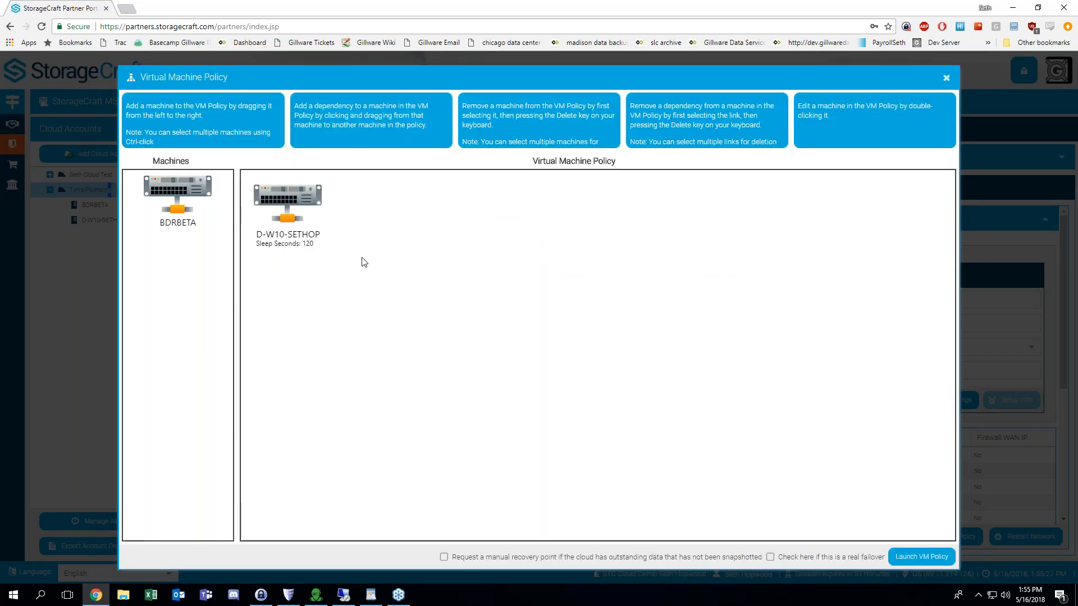
# Add BDRBETA to the policy with its ShadowProtect image password, make D-W10-SETHOP depend on it, and close the policy
pyautogui.moveTo(178, 196); pyautogui.dragTo(662, 288)
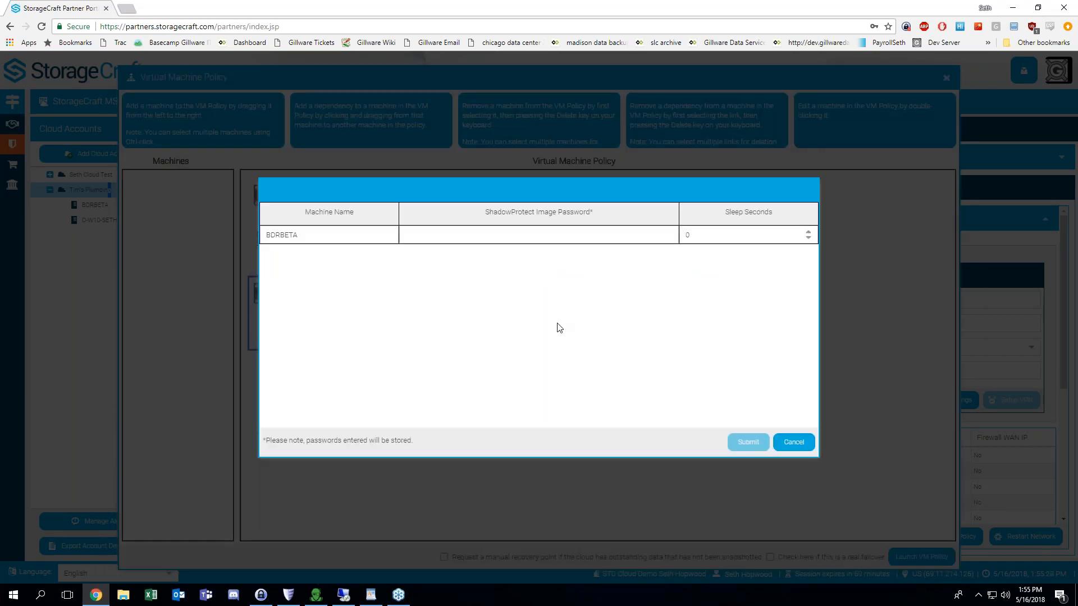
pyautogui.click(548, 236)
pyautogui.write('•••')
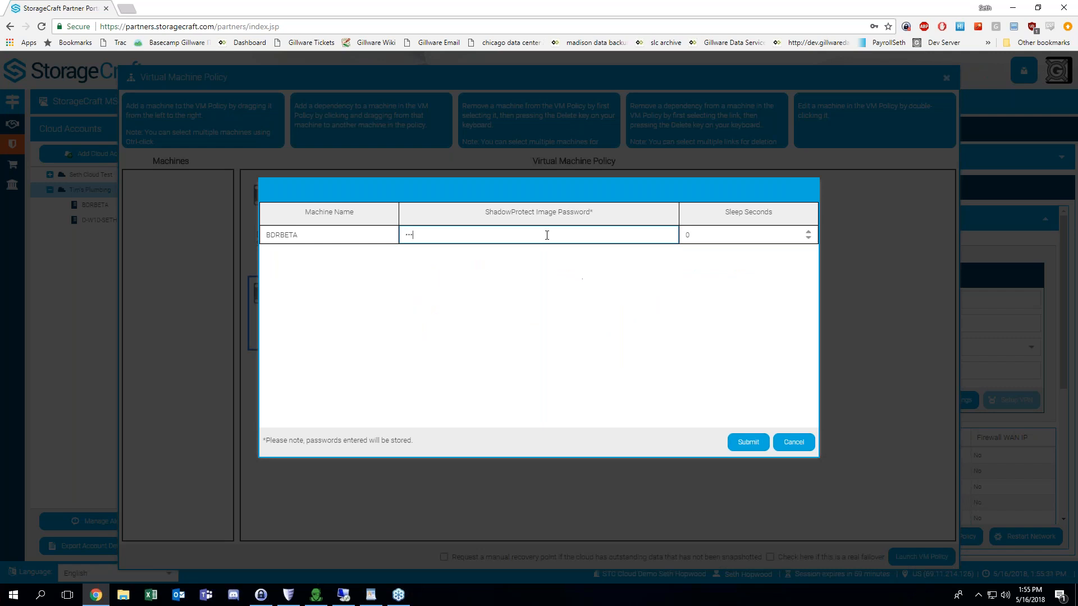
pyautogui.write('•••••••••')
pyautogui.click(754, 442)
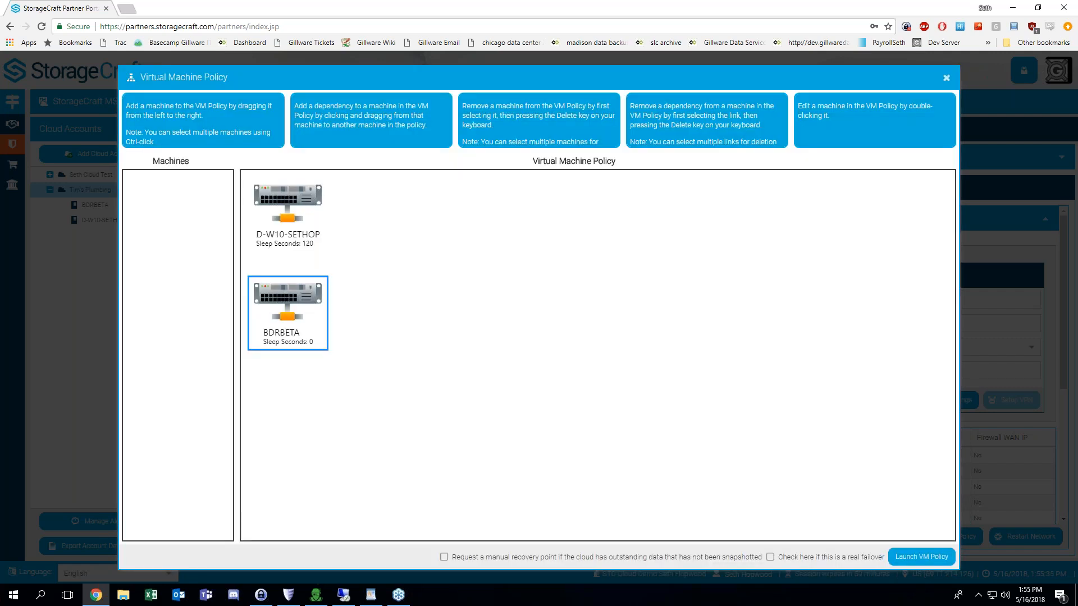
pyautogui.moveTo(283, 198); pyautogui.dragTo(293, 297)
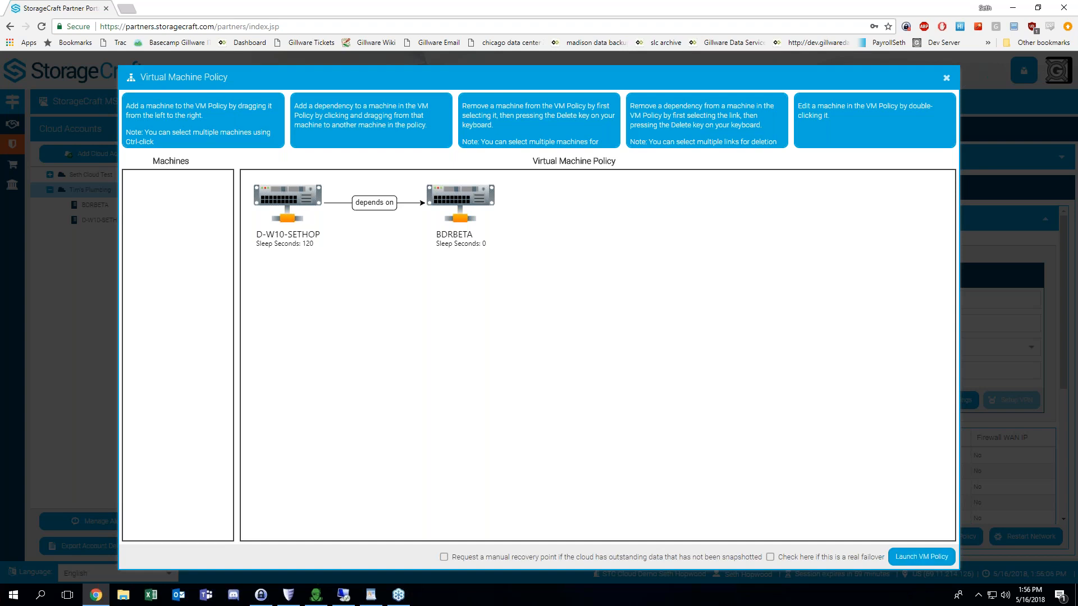
pyautogui.click(945, 78)
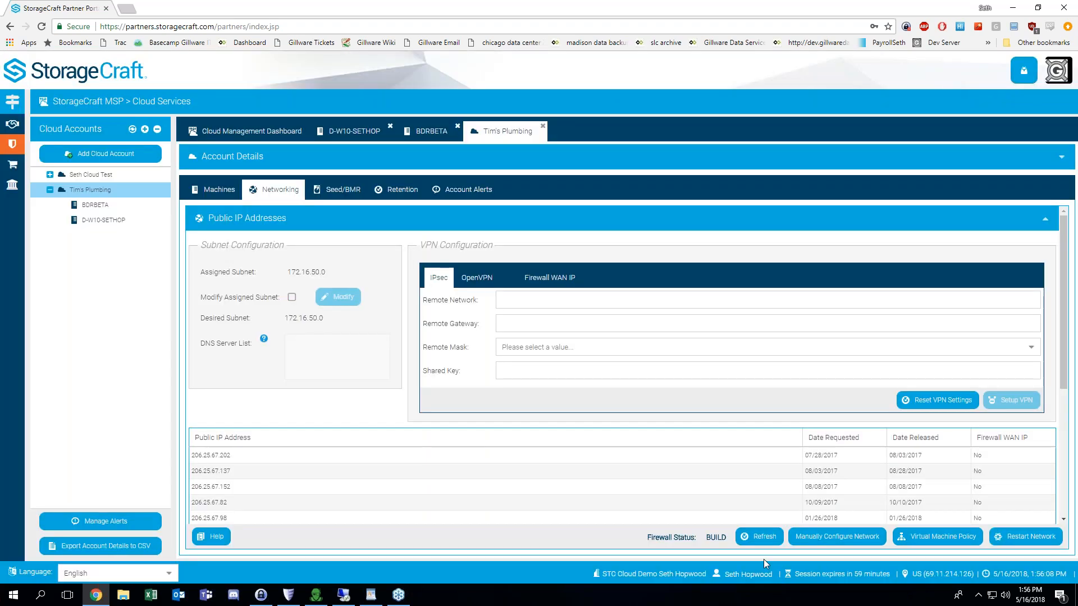
# Refresh the firewall status and examine the OpenVPN configuration options
pyautogui.click(757, 537)
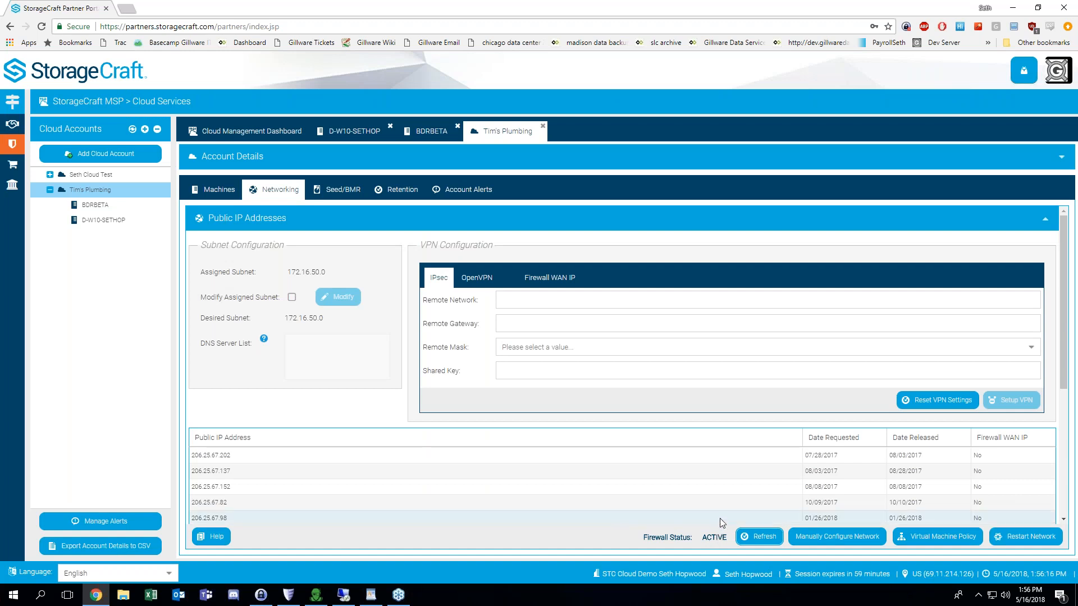
pyautogui.click(480, 287)
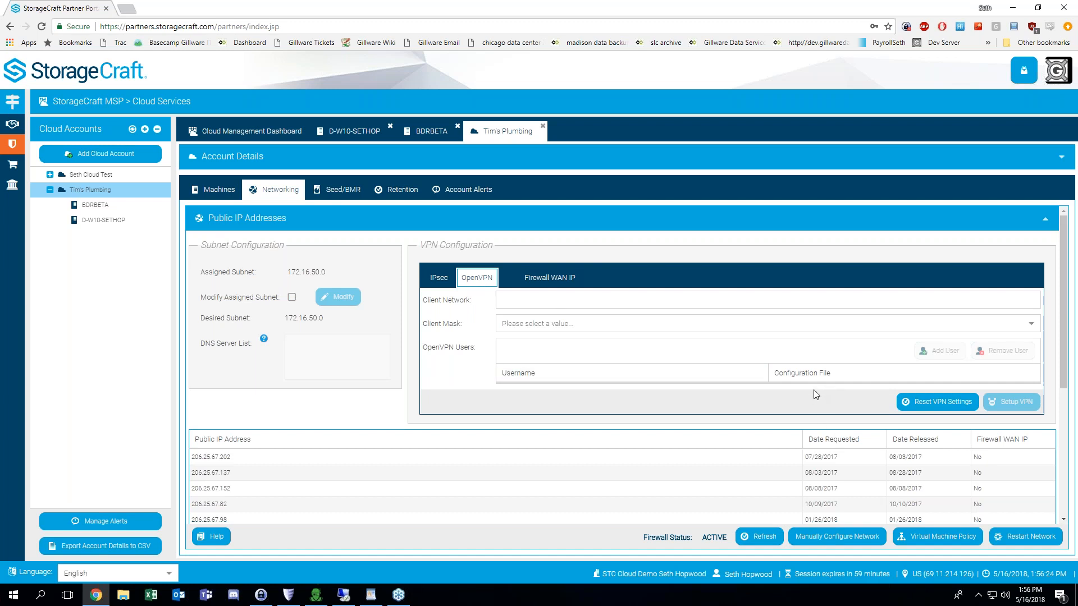
# Set BDRBETA's private IP address type to DHCP Reservation at 172.16.50.11 and save the entry
pyautogui.scroll(-4, 814, 393)
pyautogui.click(724, 431)
pyautogui.click(739, 433)
pyautogui.click(718, 444)
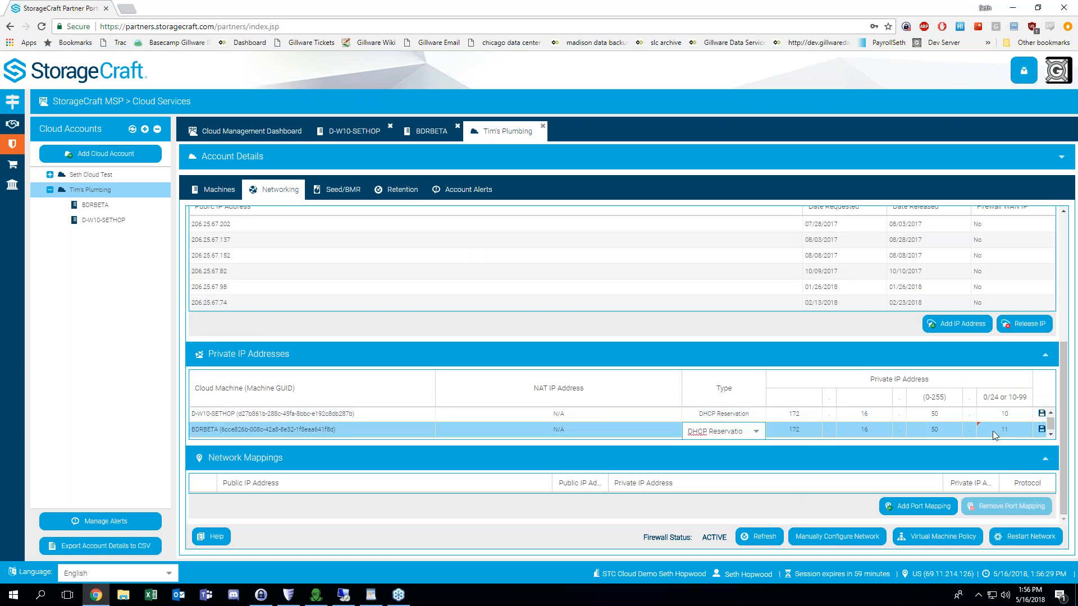
pyautogui.click(696, 455)
pyautogui.click(1036, 431)
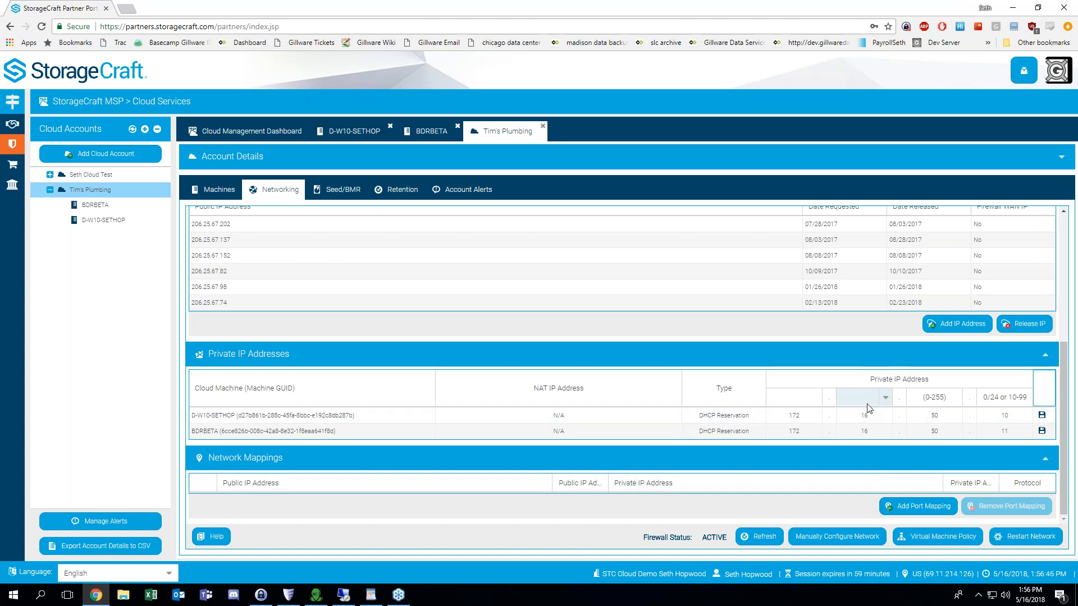
# Review the seed and BMR drive requests of the Tim's Plumbing account
pyautogui.scroll(4, 867, 408)
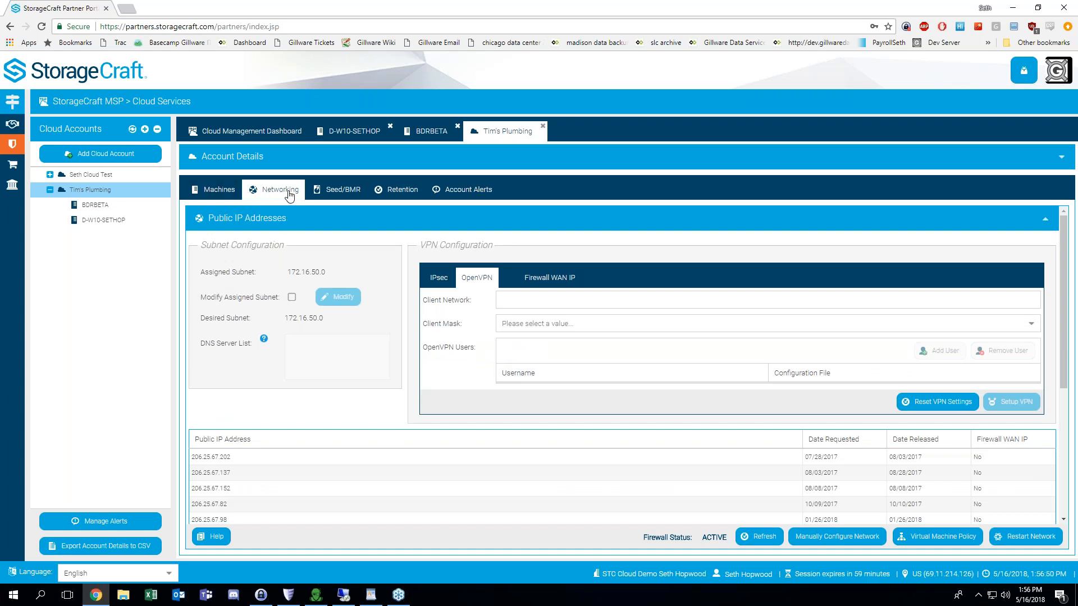
pyautogui.click(332, 191)
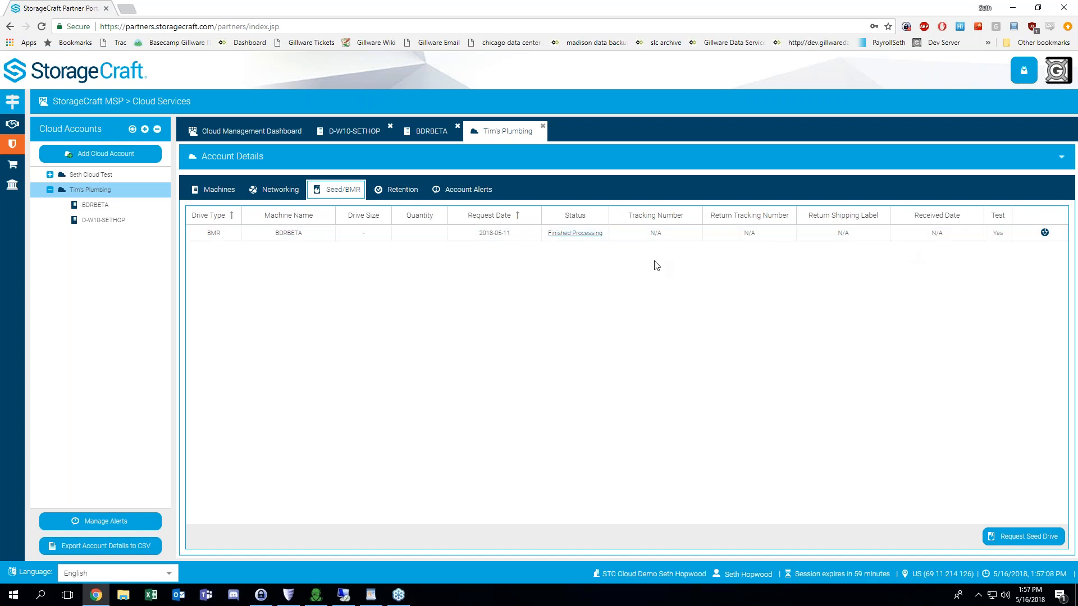
# View BDRBETA's virtual machine console, open it in a separate browser window as well, and return to BDRBETA's machine details
pyautogui.click(107, 205)
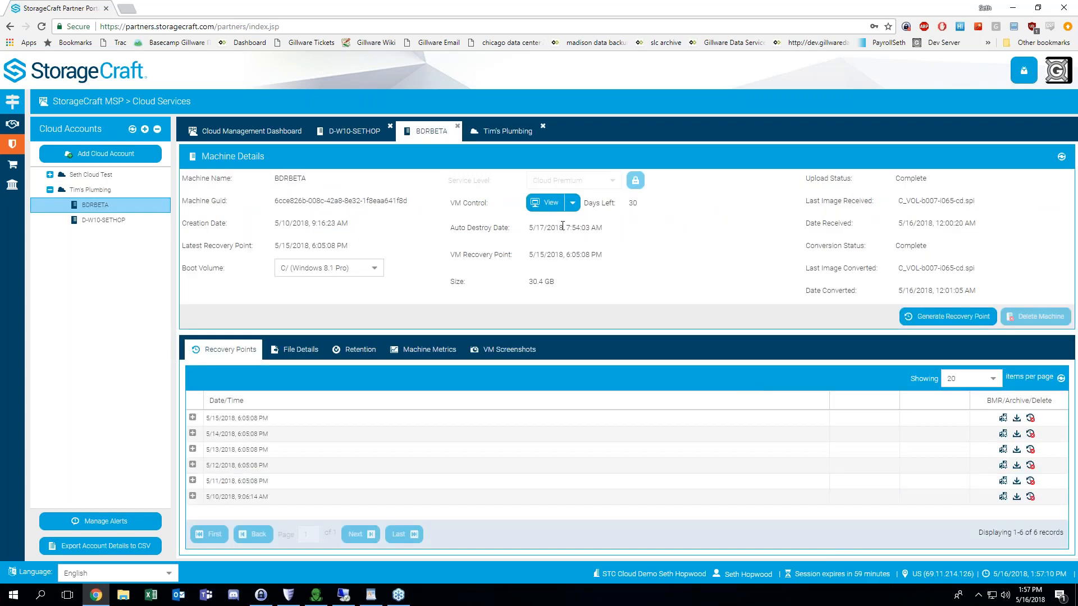
pyautogui.click(542, 206)
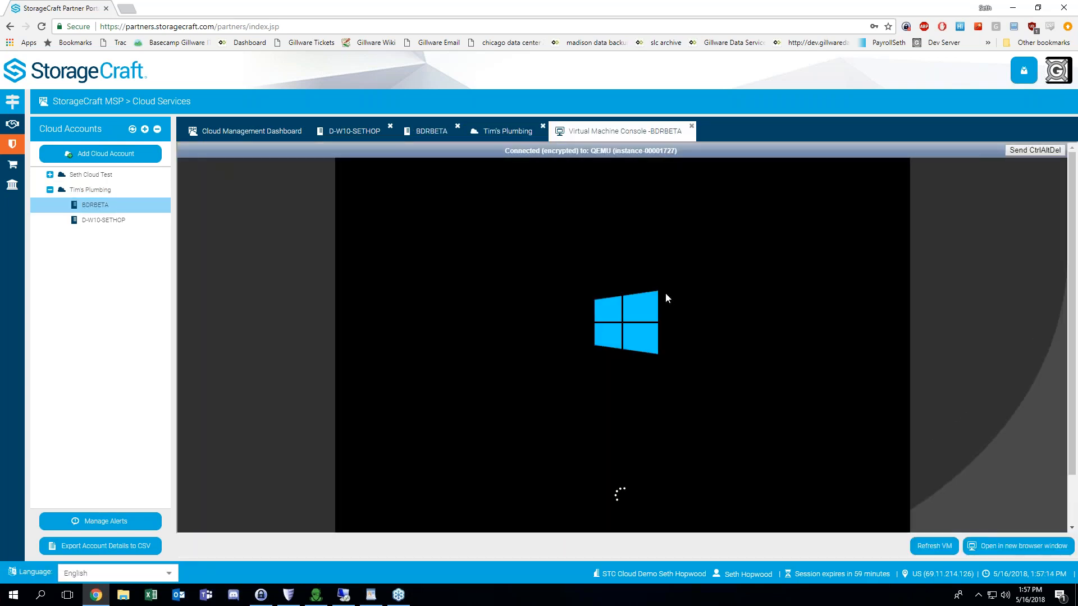
pyautogui.click(1015, 544)
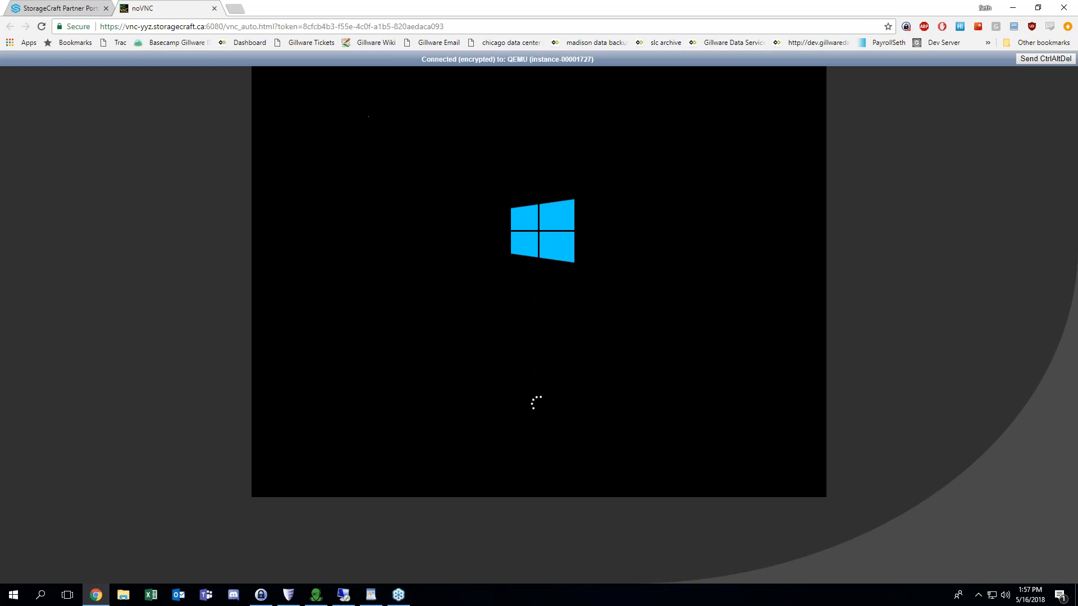
pyautogui.click(99, 14)
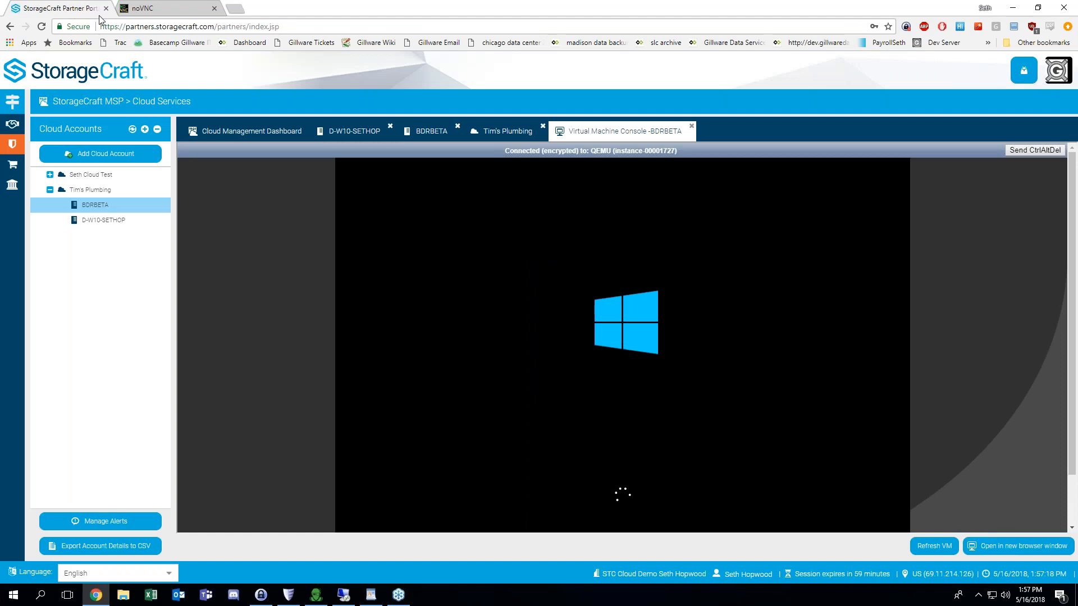
pyautogui.click(423, 133)
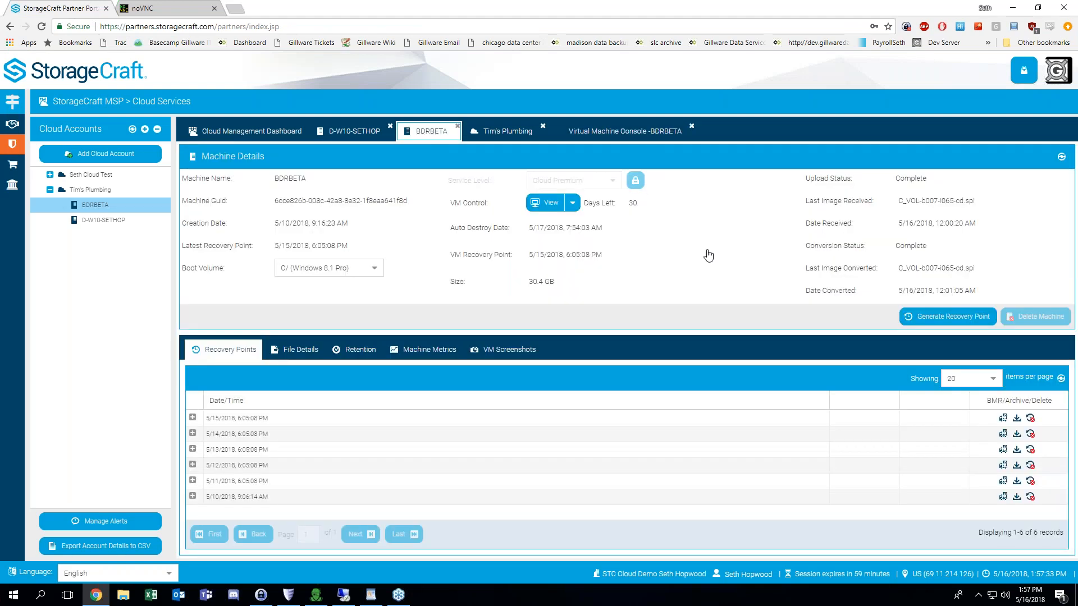